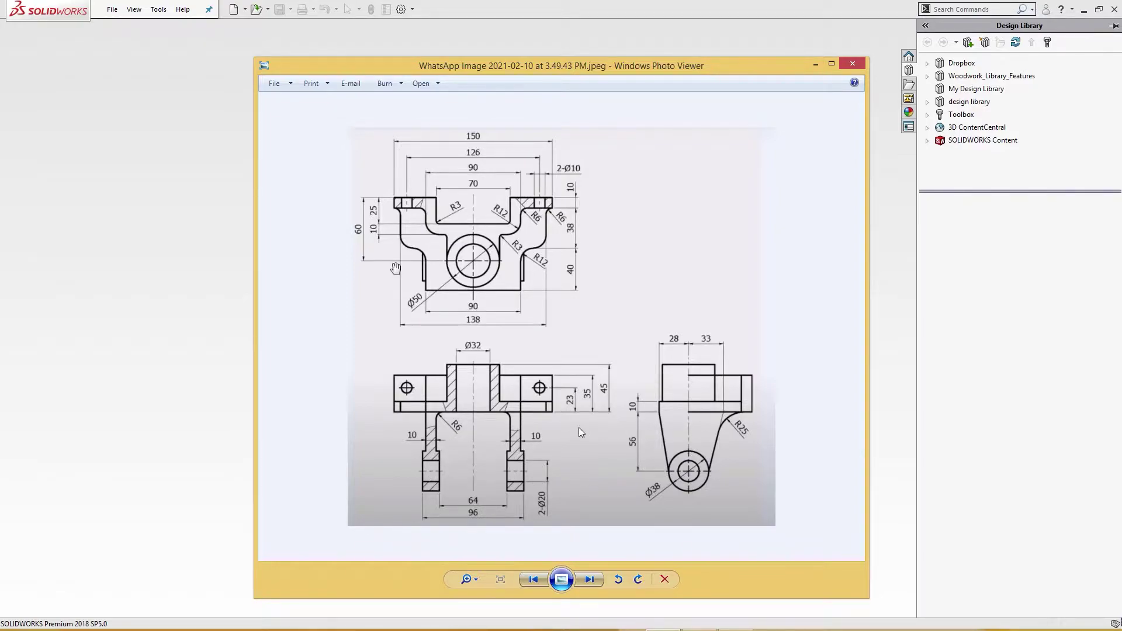
# Minimise the reference drawing and create a new part document
pyautogui.click(814, 65)
pyautogui.click(233, 9)
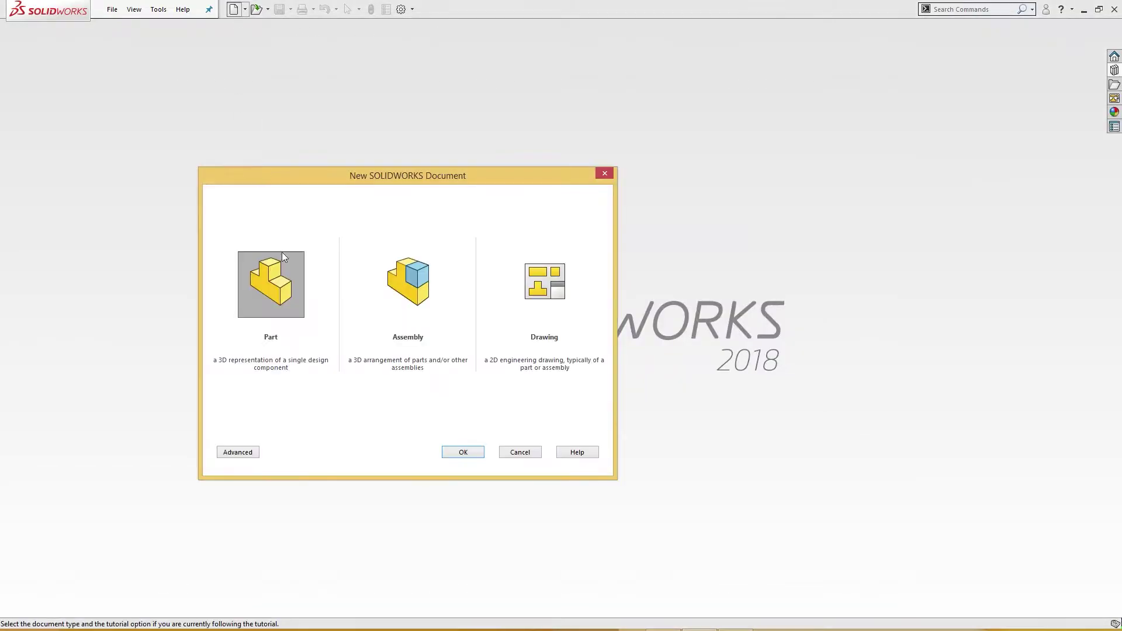
pyautogui.click(463, 453)
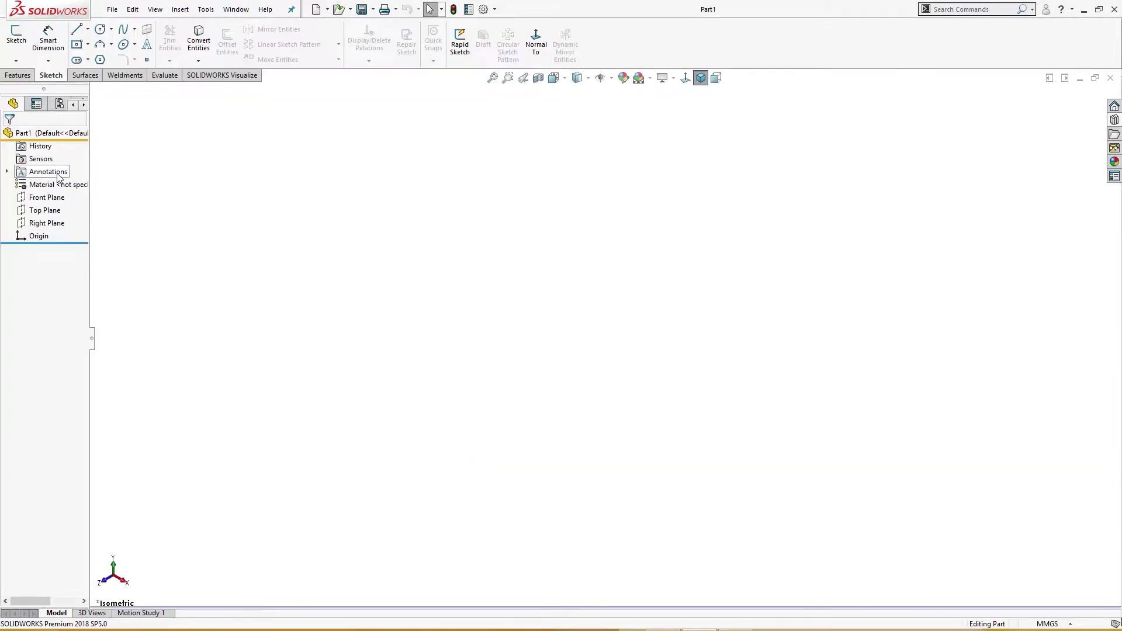
# Start a sketch on the Top Plane and draw a vertical centerline about 92 mm long up from the origin
pyautogui.click(52, 211)
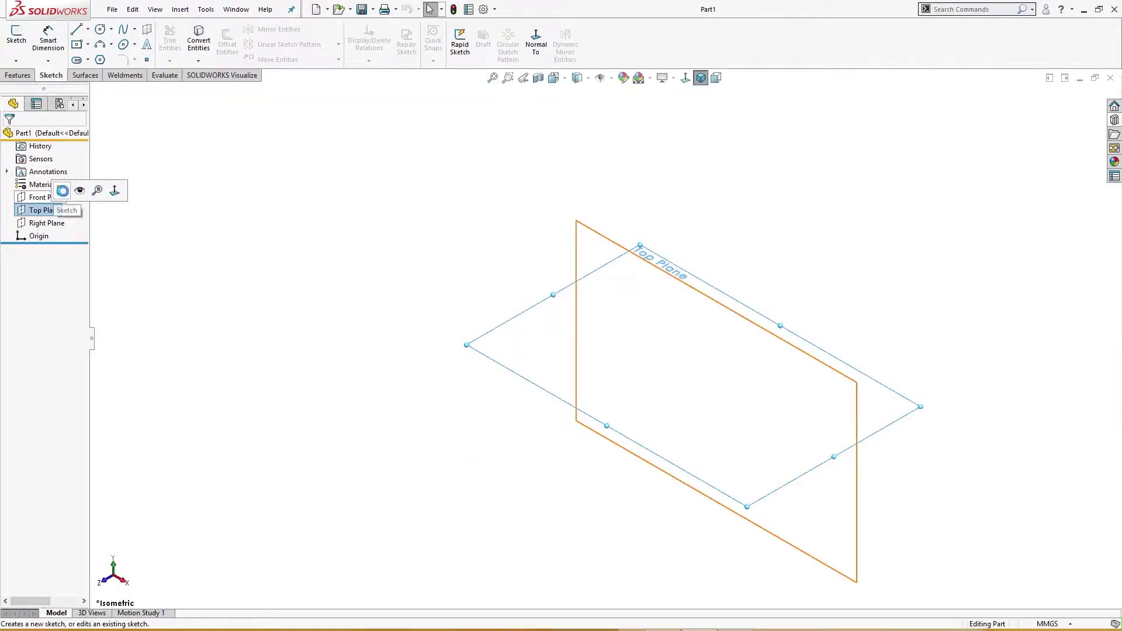
pyautogui.click(60, 189)
pyautogui.moveTo(376, 242); pyautogui.dragTo(339, 252, button='right')
pyautogui.click(604, 339)
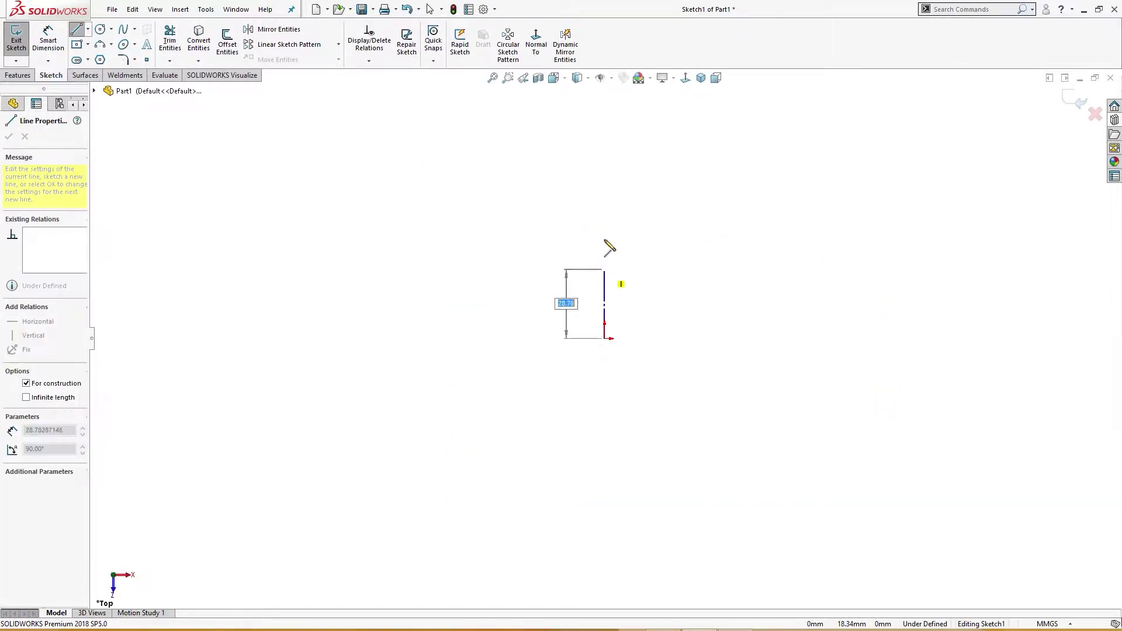
pyautogui.doubleClick(605, 119)
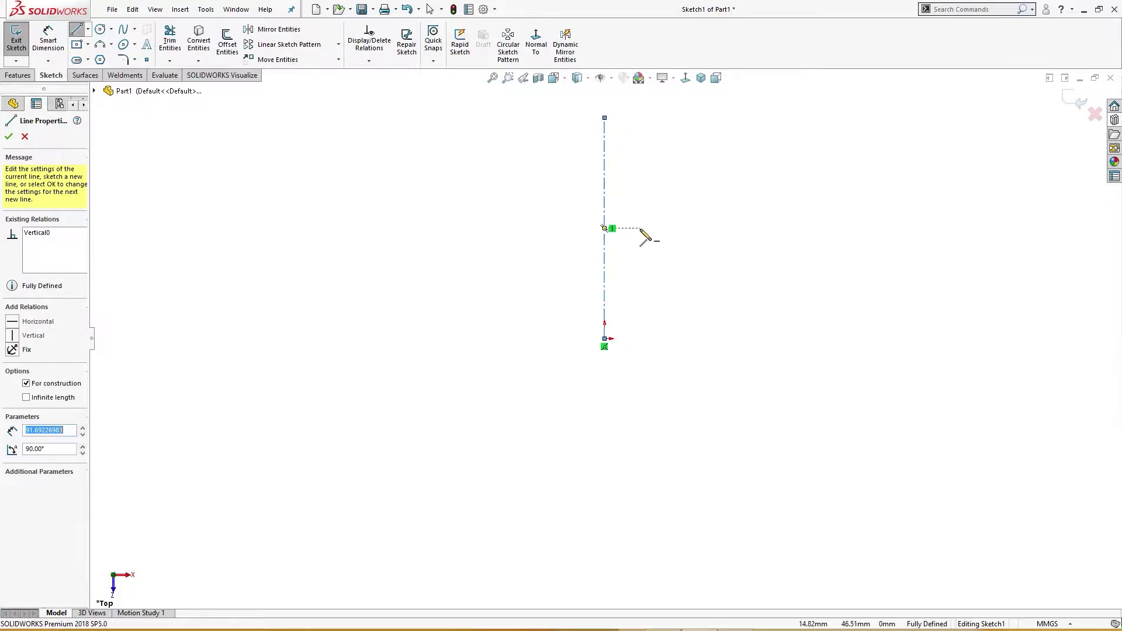
# Sketch a stepped six-line profile beside the centerline with dynamic mirroring about it, starting with a top edge about 28 mm long
pyautogui.click(565, 45)
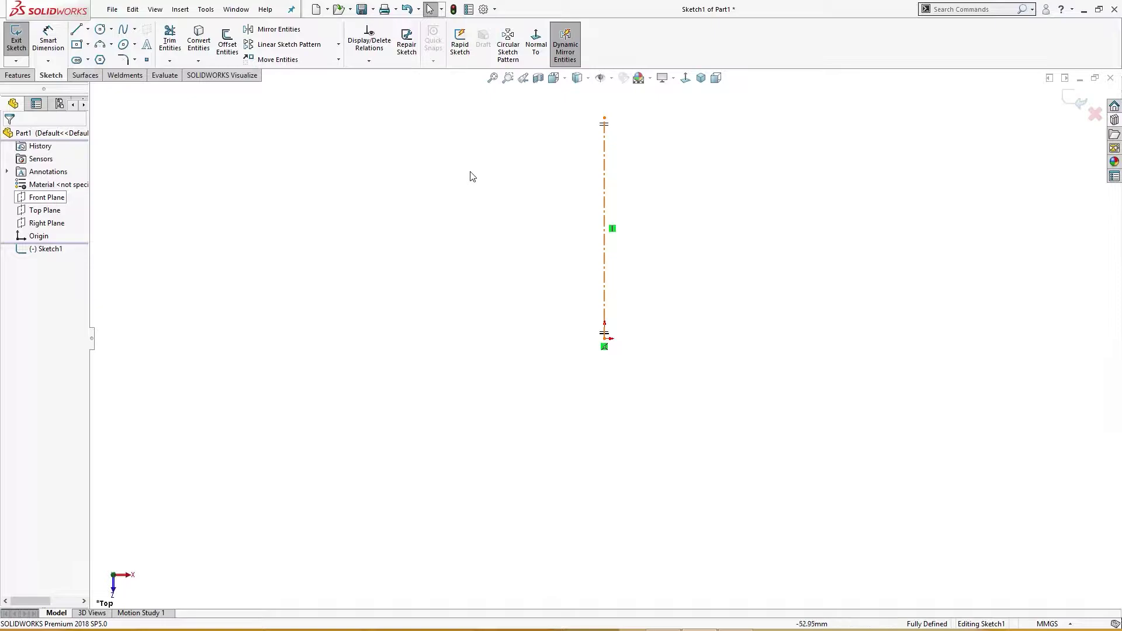
pyautogui.moveTo(415, 155); pyautogui.dragTo(401, 206, button='right')
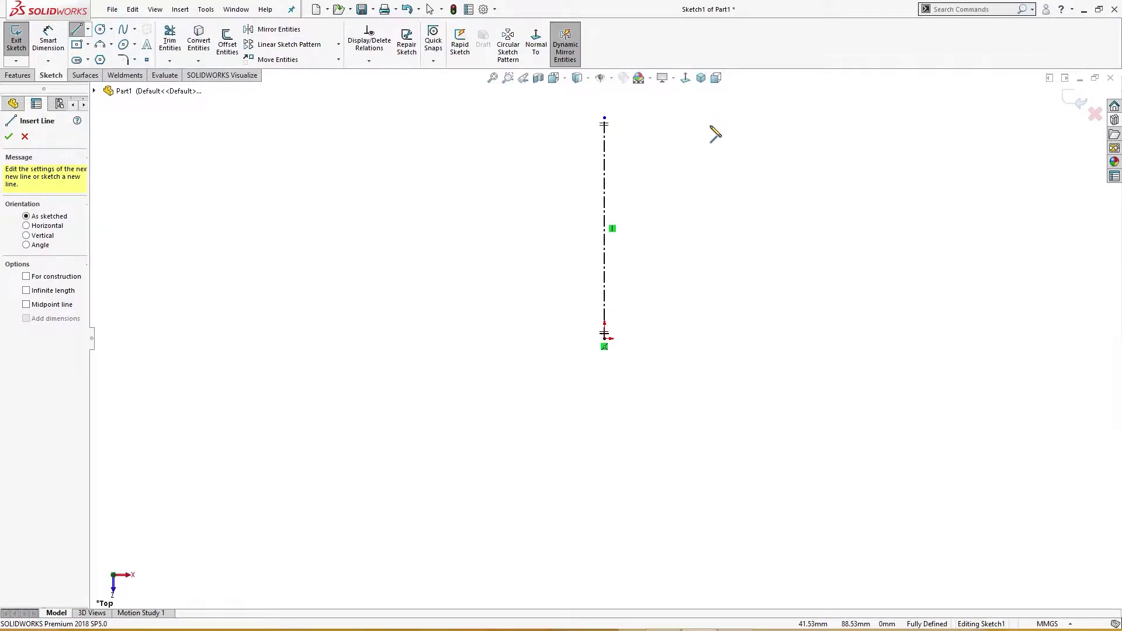
pyautogui.click(705, 125)
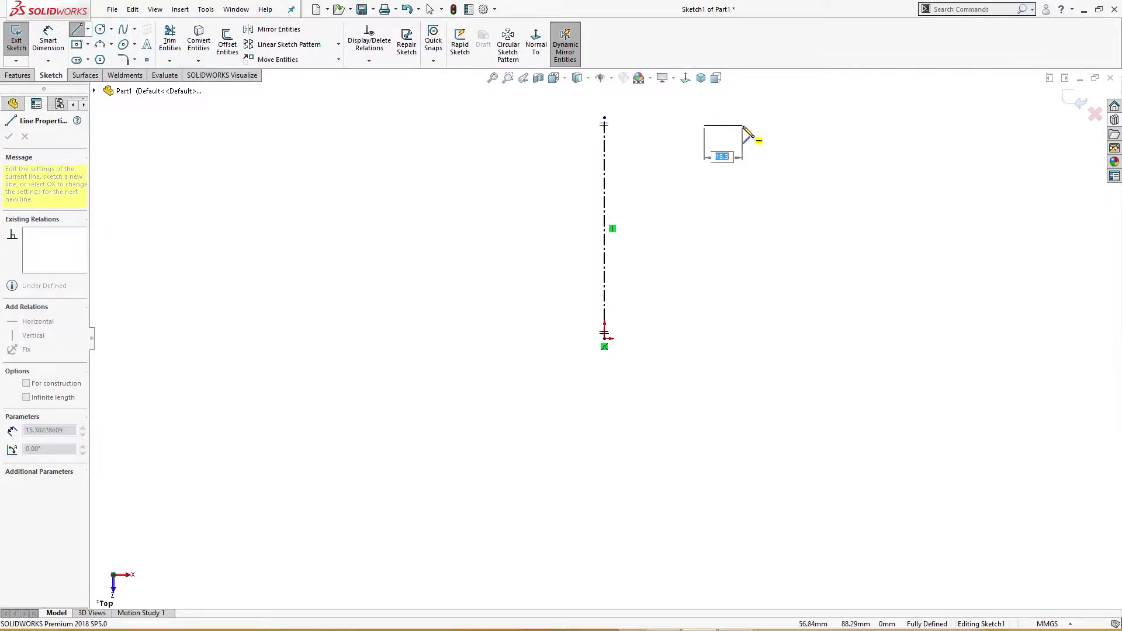
pyautogui.click(772, 145)
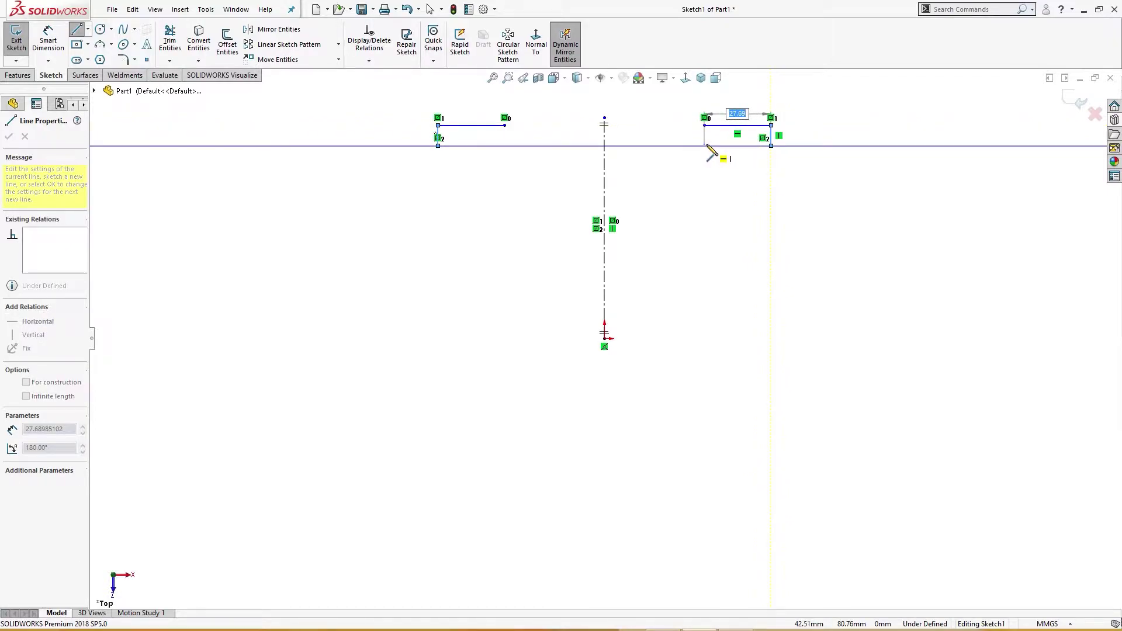
pyautogui.click(720, 145)
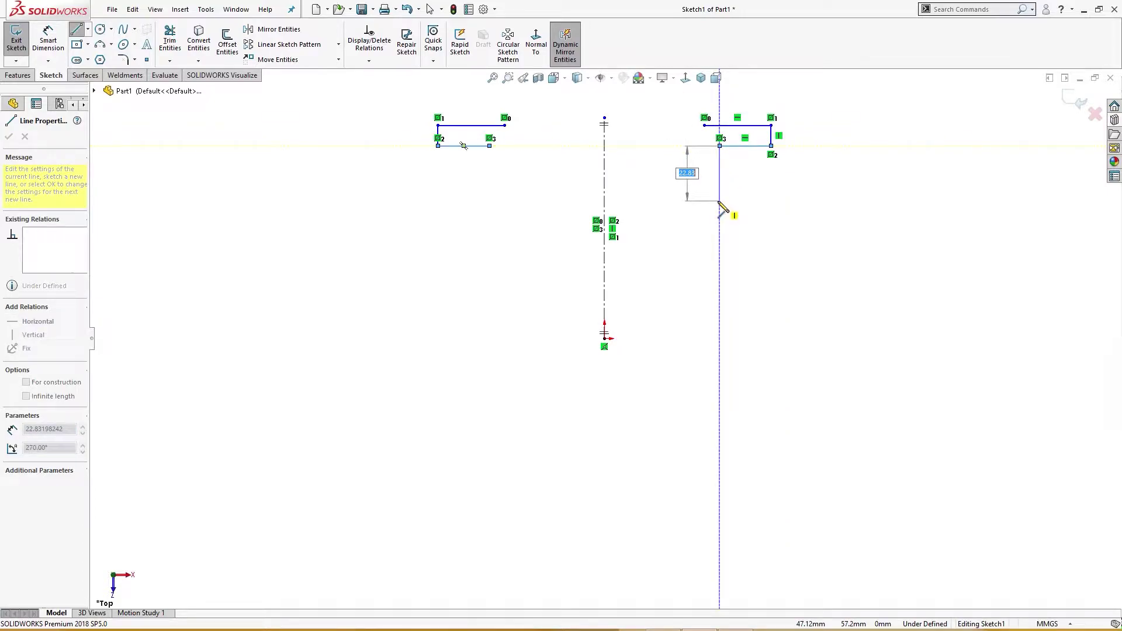
pyautogui.click(720, 201)
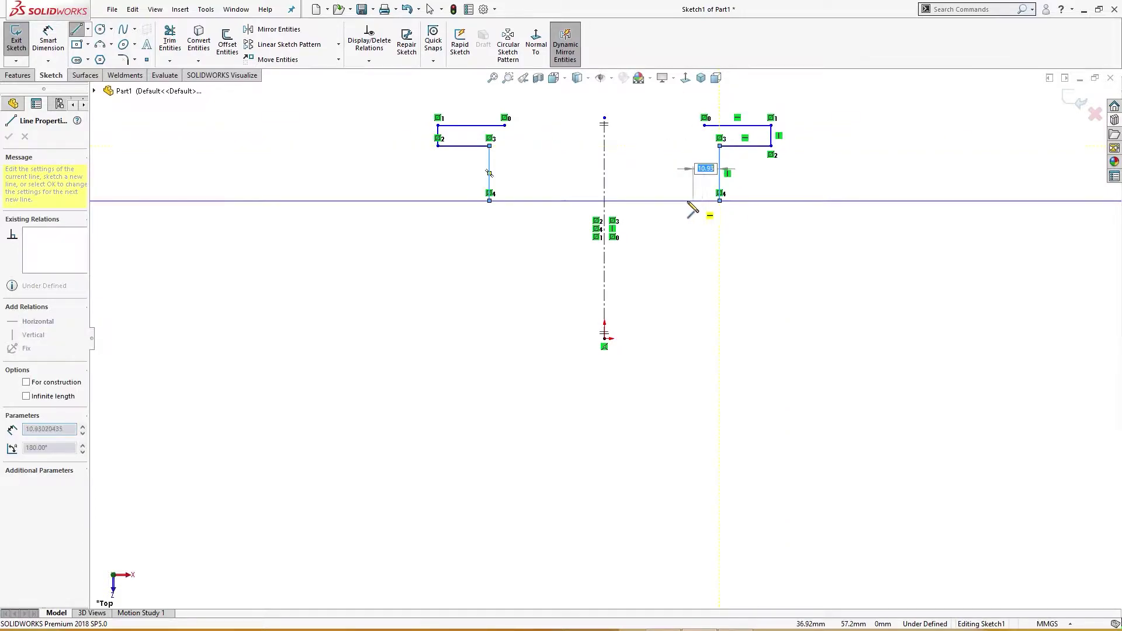
pyautogui.click(658, 201)
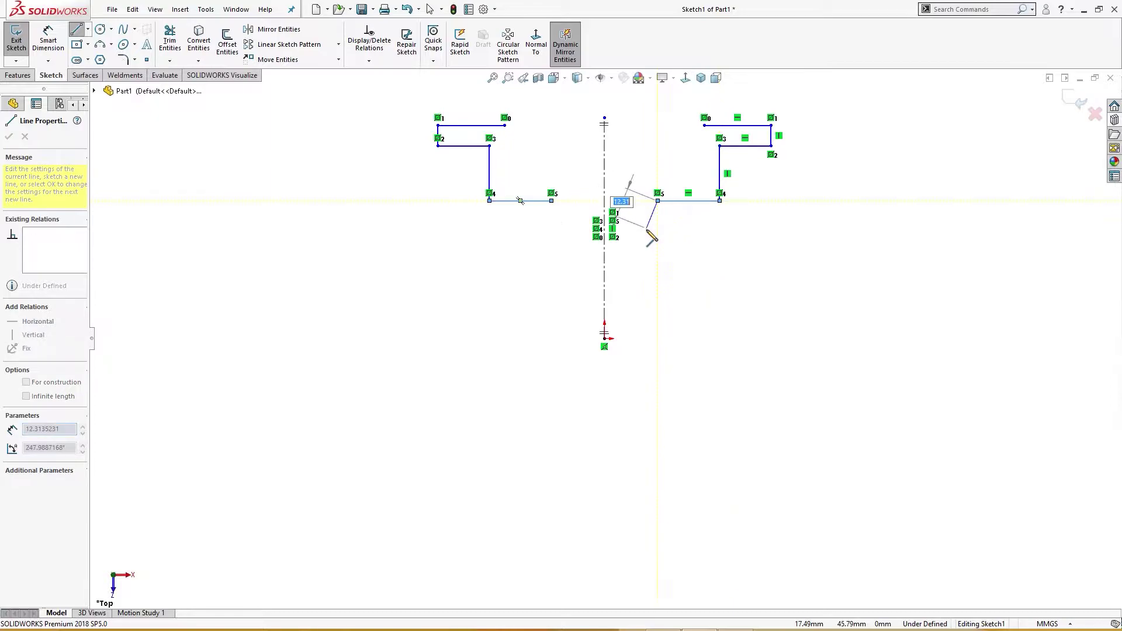
pyautogui.click(658, 264)
pyautogui.press('Escape')
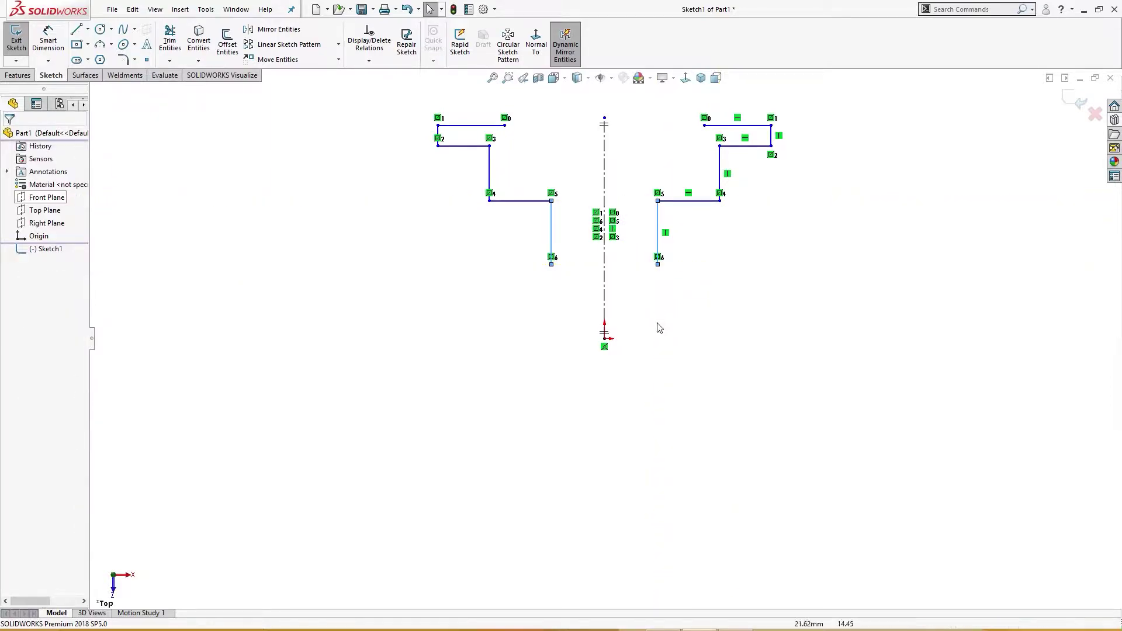
# Sketch two concentric circles at the origin, the outer about 53 mm in diameter and the inner exactly 32 mm
pyautogui.moveTo(645, 391)
pyautogui.mouseDown(button='right')
pyautogui.moveTo(685, 369)
pyautogui.moveTo(660, 374)
pyautogui.mouseUp(button='right')
pyautogui.click(604, 339)
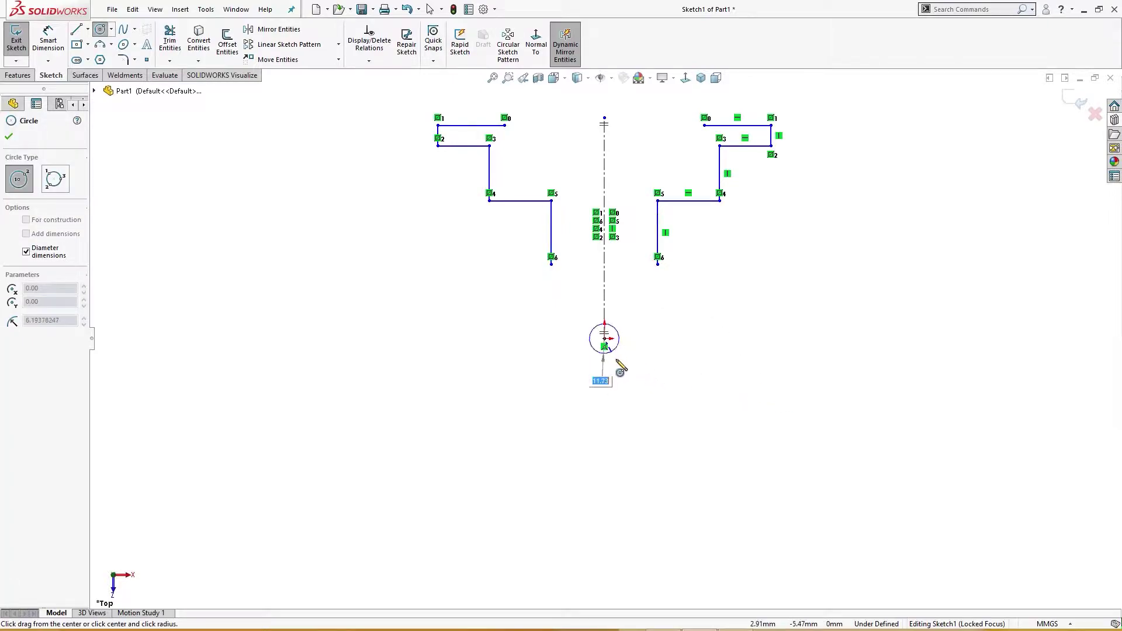
pyautogui.click(629, 395)
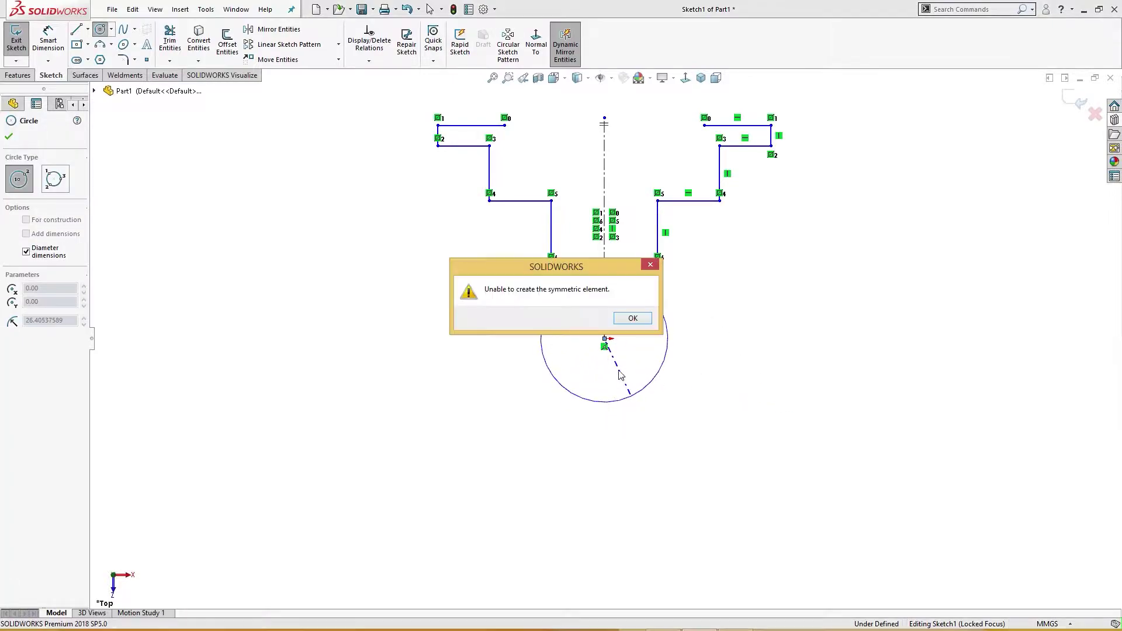
pyautogui.click(626, 323)
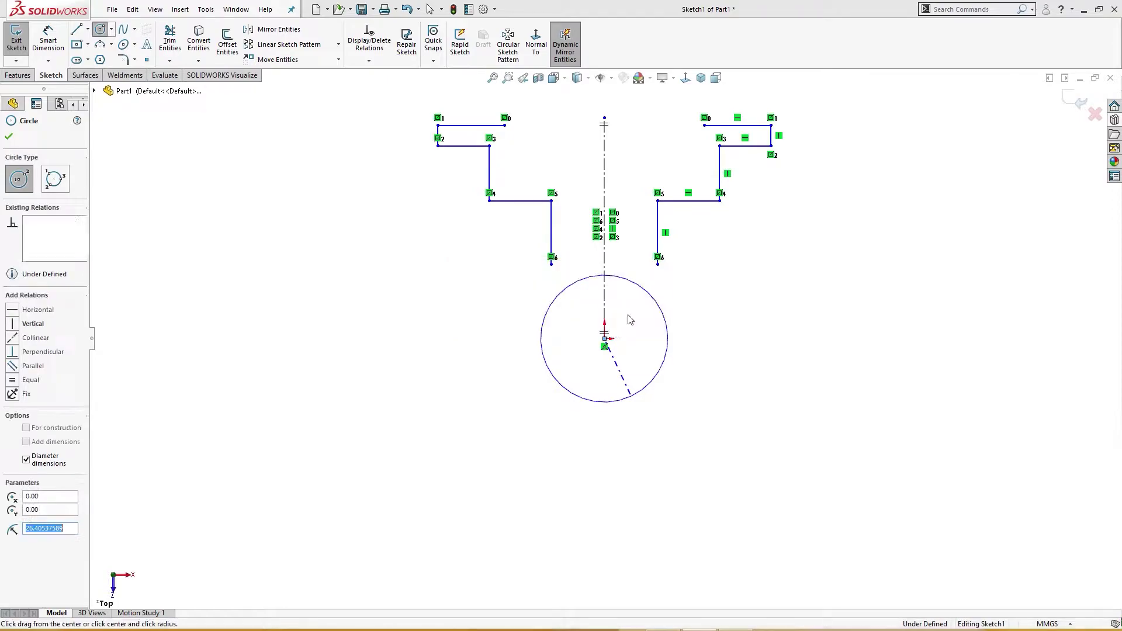
pyautogui.click(605, 339)
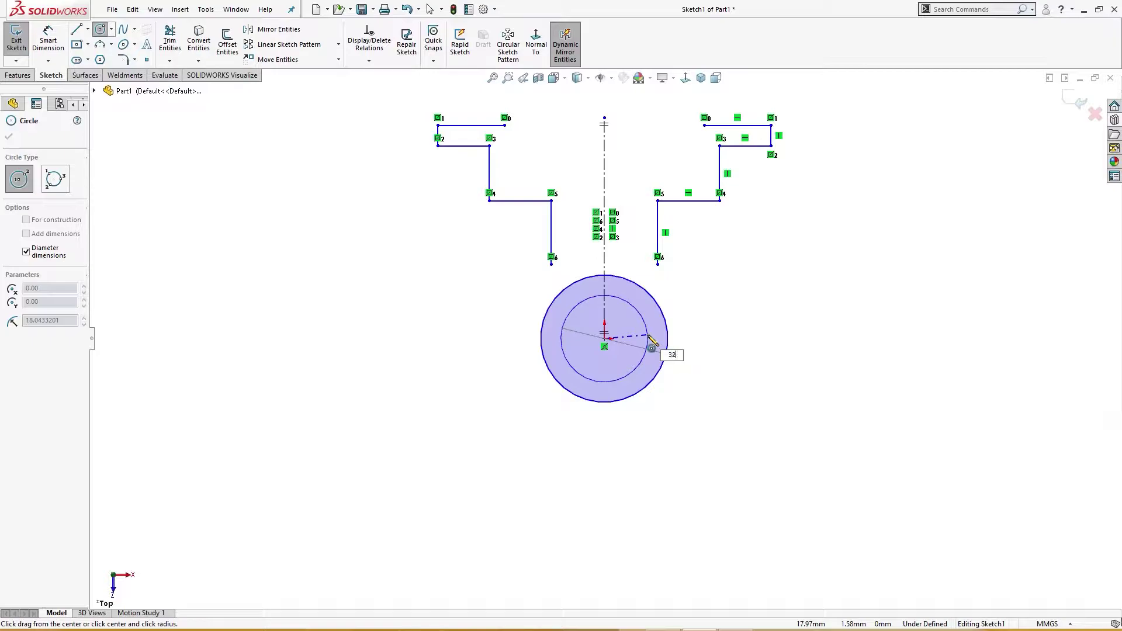
pyautogui.press('Return')
pyautogui.click(633, 318)
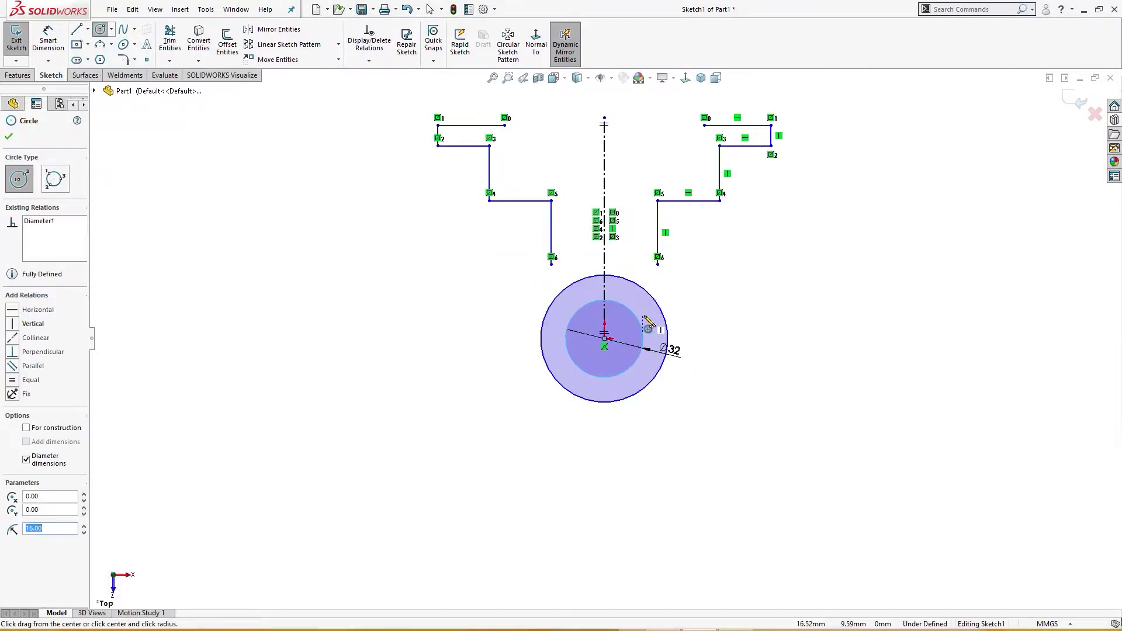
# Dimension the outer circle's diameter to 50 mm and attach the stepped profile's lower endpoint to that circle's side quadrant point
pyautogui.moveTo(672, 441); pyautogui.dragTo(669, 374, button='right')
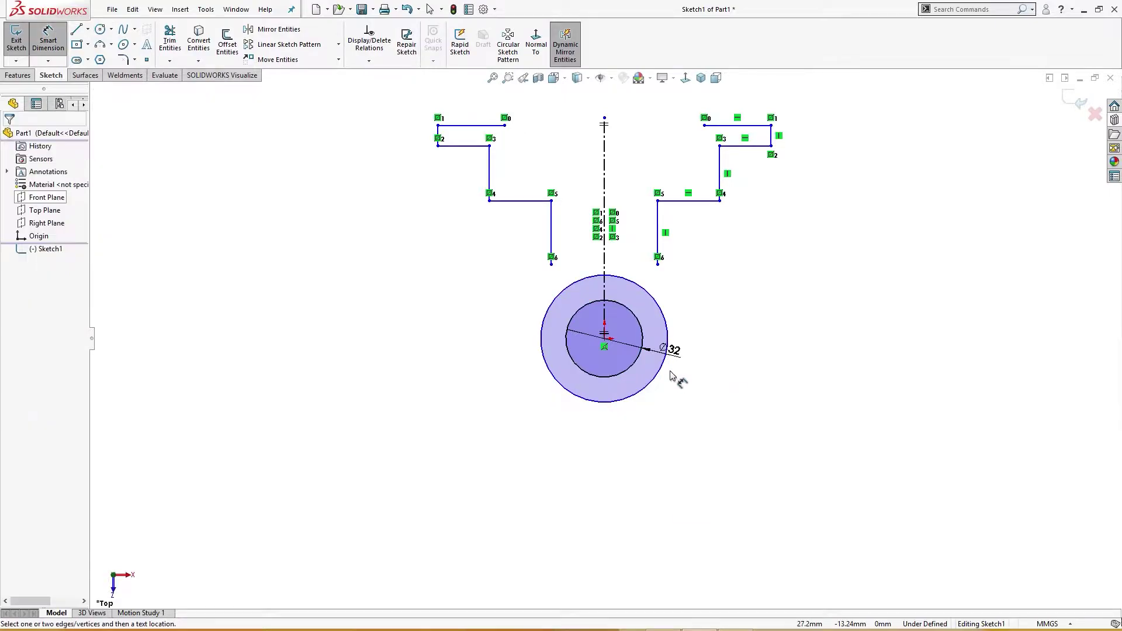
pyautogui.click(651, 381)
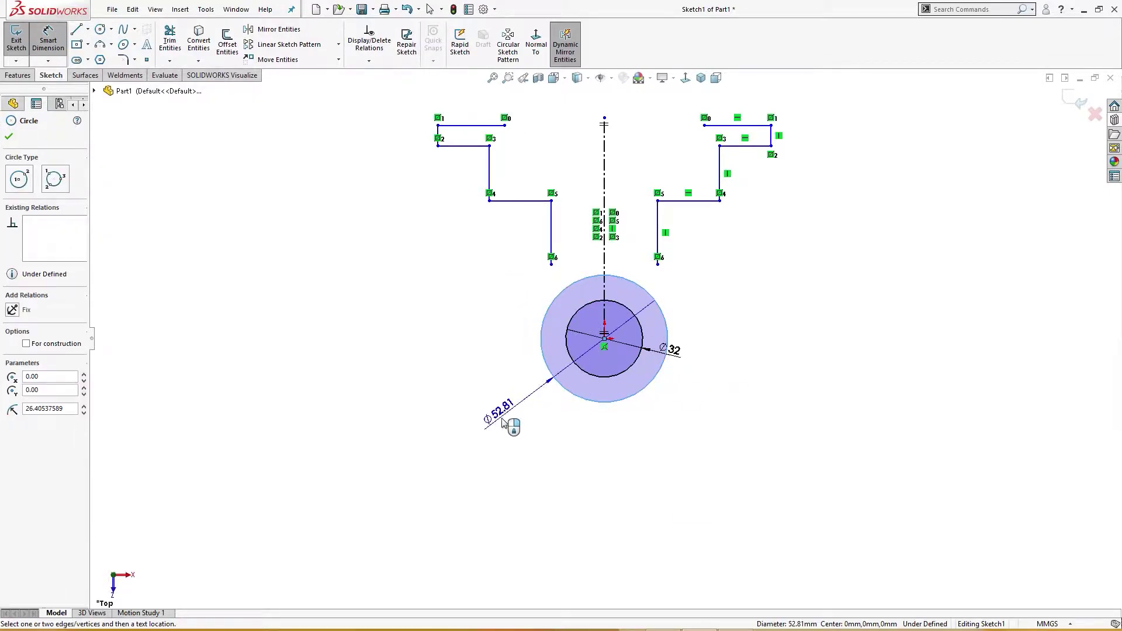
pyautogui.click(509, 416)
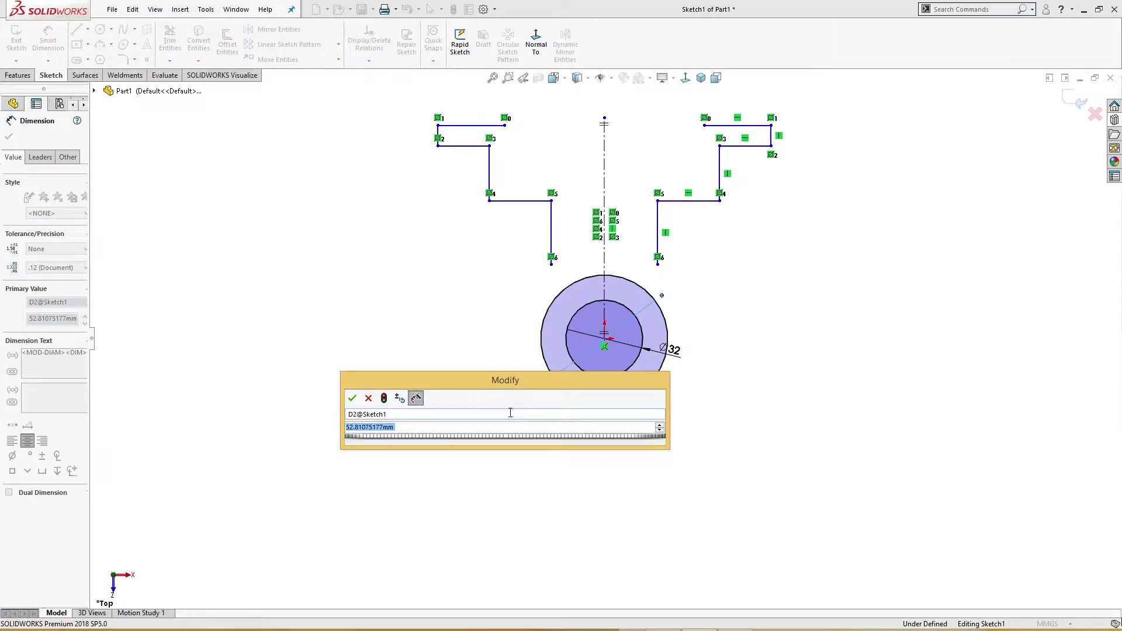
pyautogui.write('50')
pyautogui.press('Return')
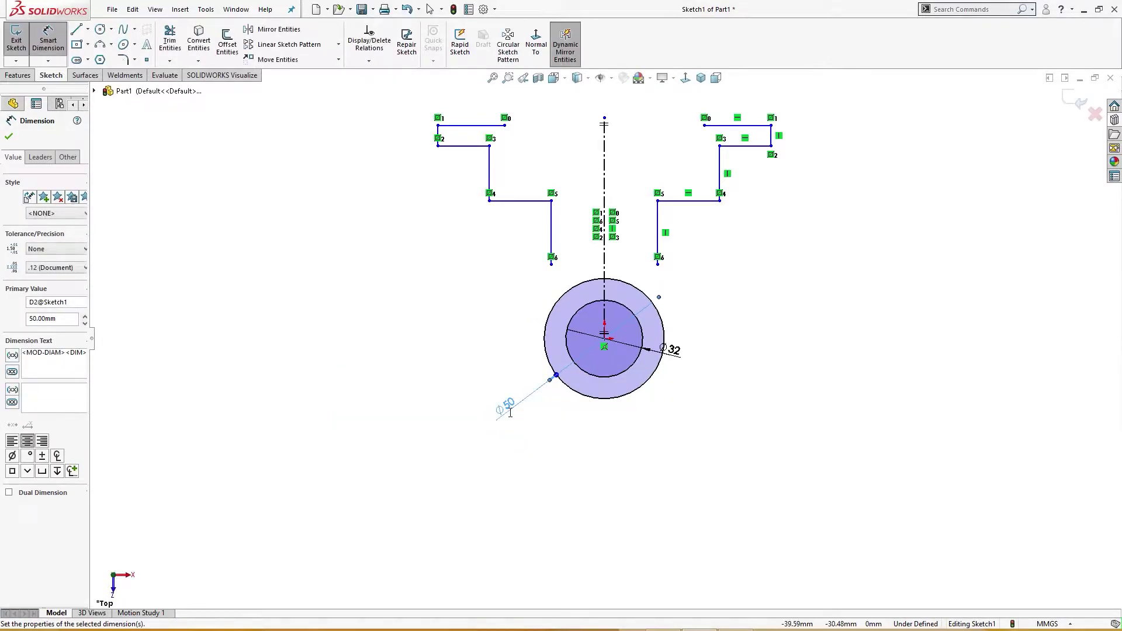
pyautogui.press('Escape')
pyautogui.moveTo(657, 264); pyautogui.dragTo(665, 339)
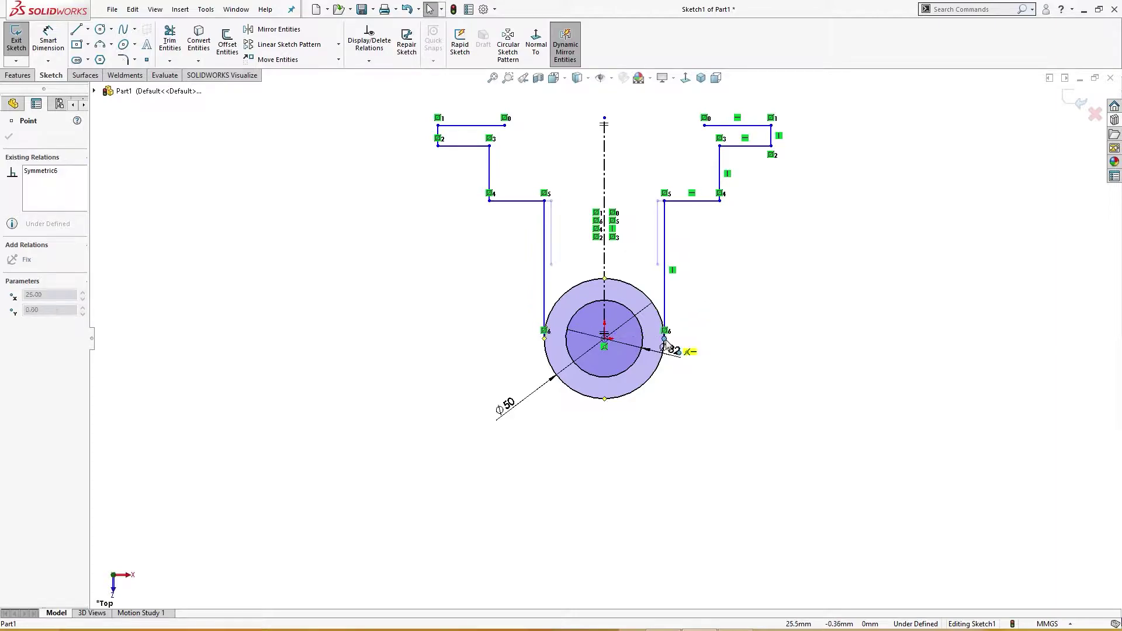
pyautogui.click(725, 350)
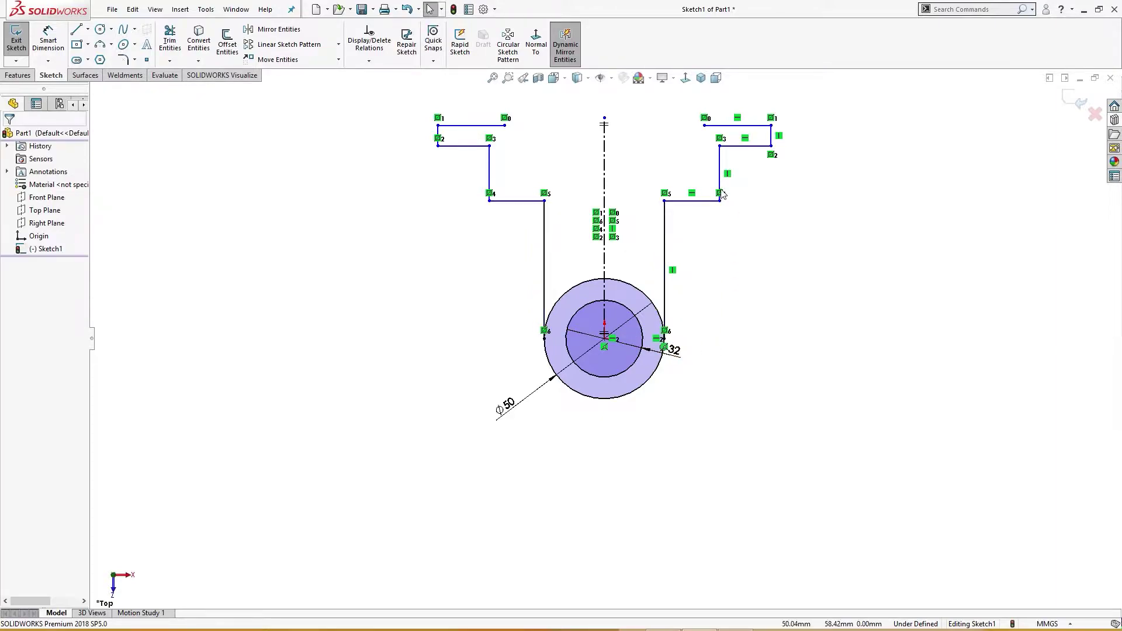
# Draw short mirrored vertical lines down from the flanges' inner ends and connect them with a horizontal line about 83 mm long
pyautogui.moveTo(671, 126); pyautogui.dragTo(643, 159, button='right')
pyautogui.click(706, 126)
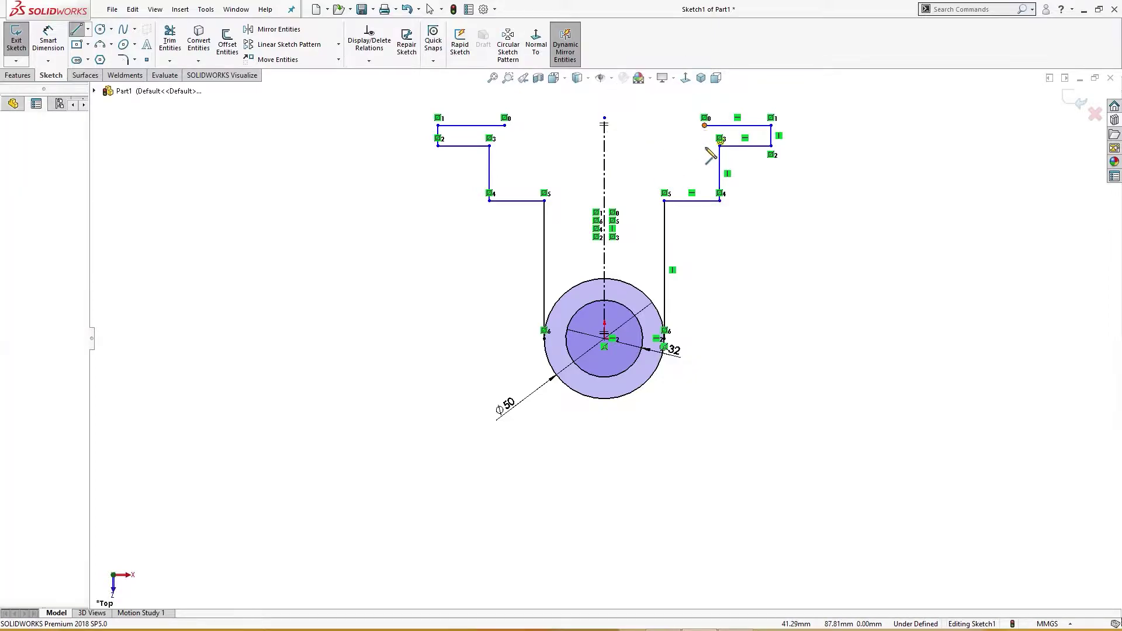
pyautogui.click(706, 157)
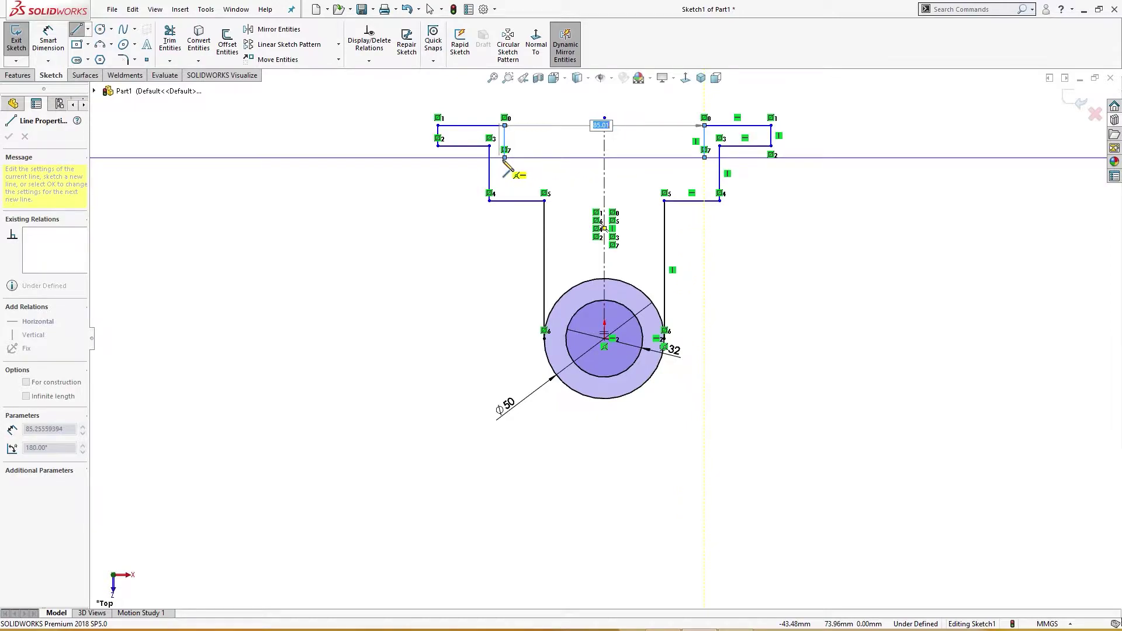
pyautogui.click(504, 158)
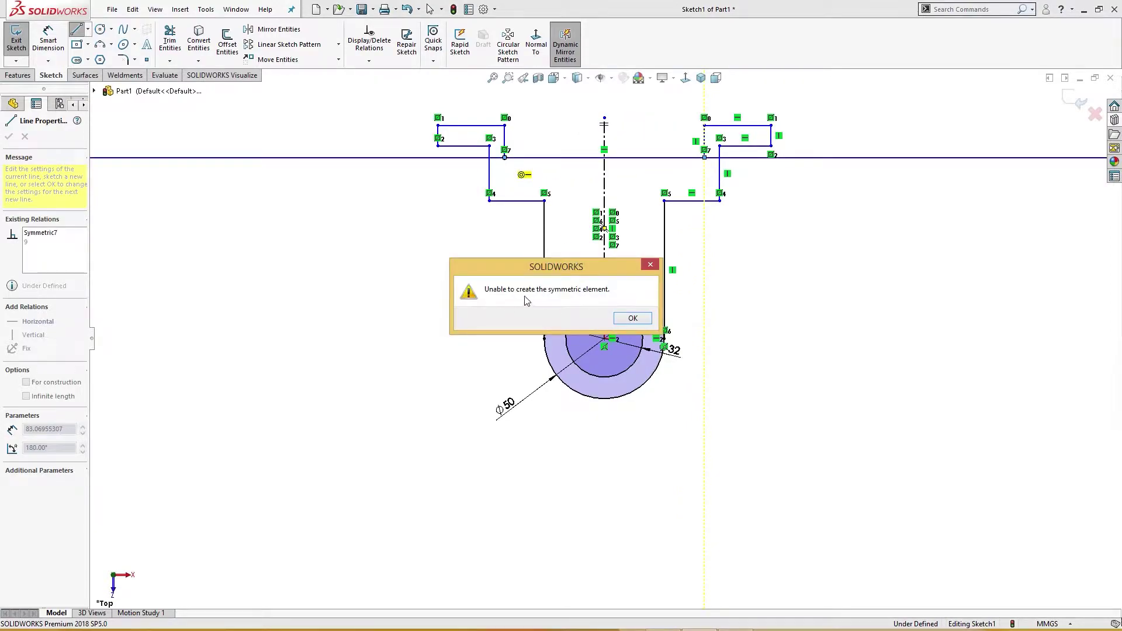
pyautogui.click(630, 319)
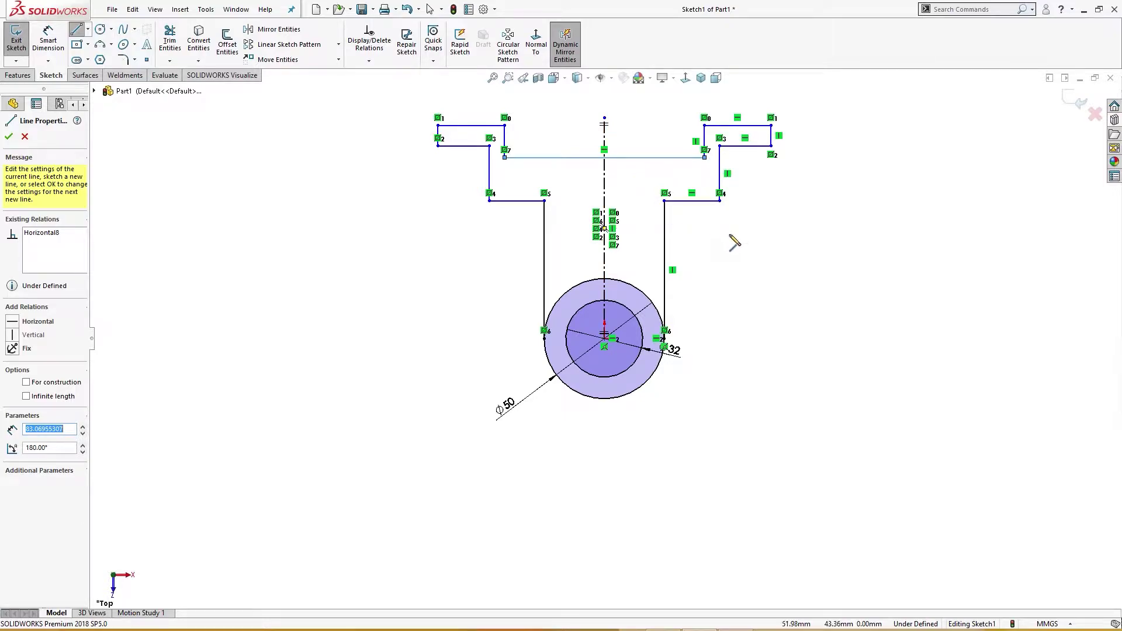
pyautogui.press('Escape')
# Sketch mirrored stepped outer lines down from the flanges' undersides and close them with a horizontal bottom line about 83 mm long
pyautogui.press('z')
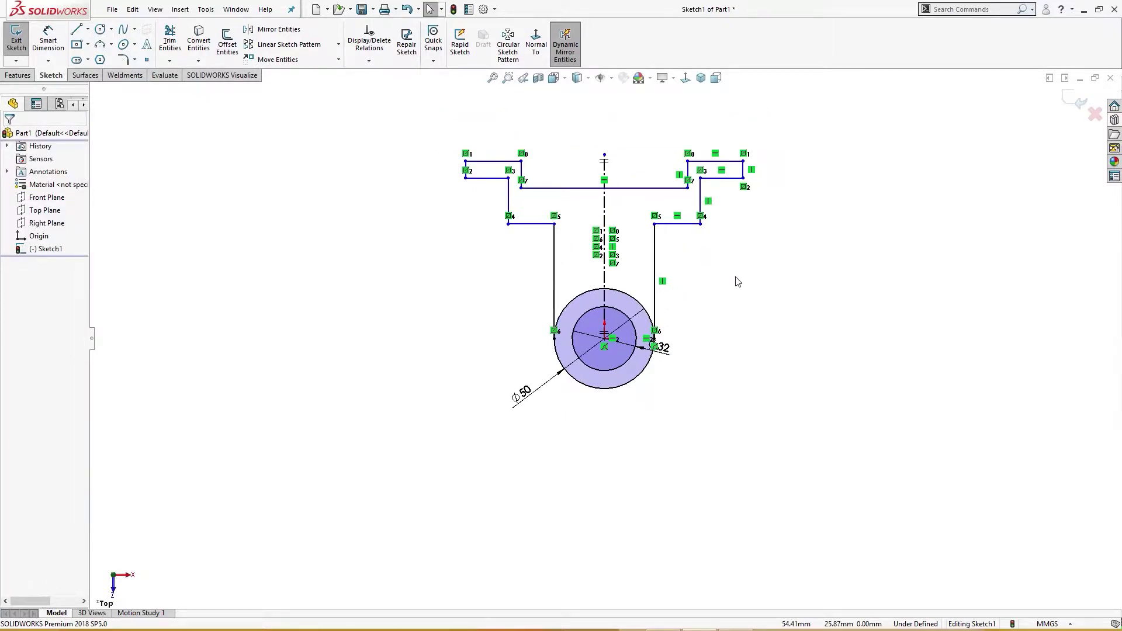
pyautogui.scroll(-1, 712, 278)
pyautogui.moveTo(737, 255); pyautogui.dragTo(700, 303, button='right')
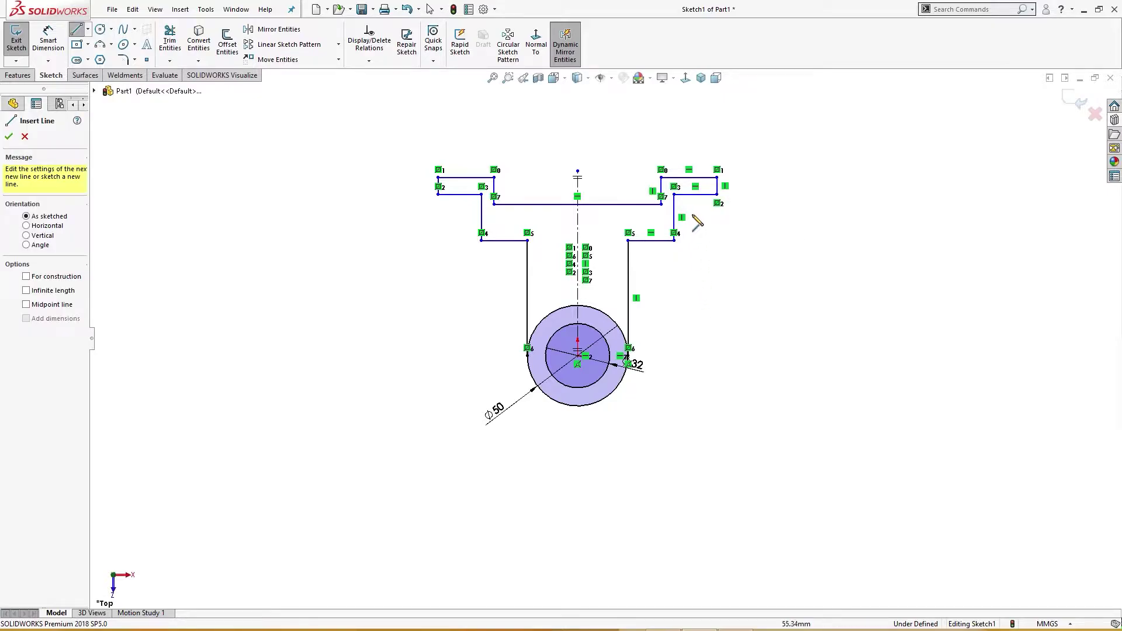
pyautogui.click(705, 194)
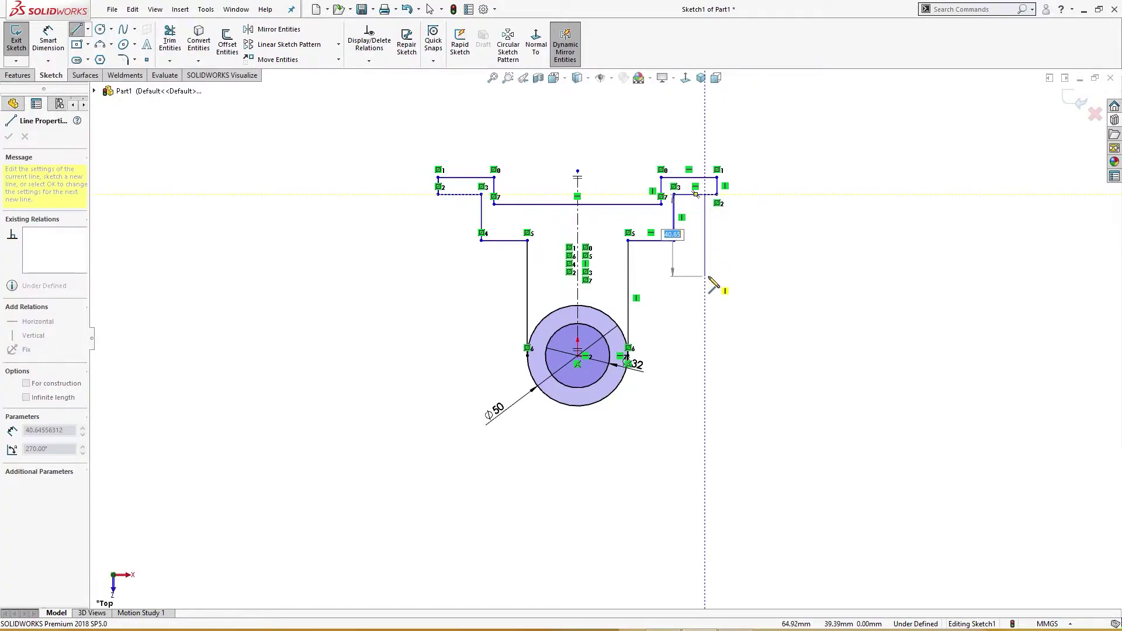
pyautogui.click(705, 287)
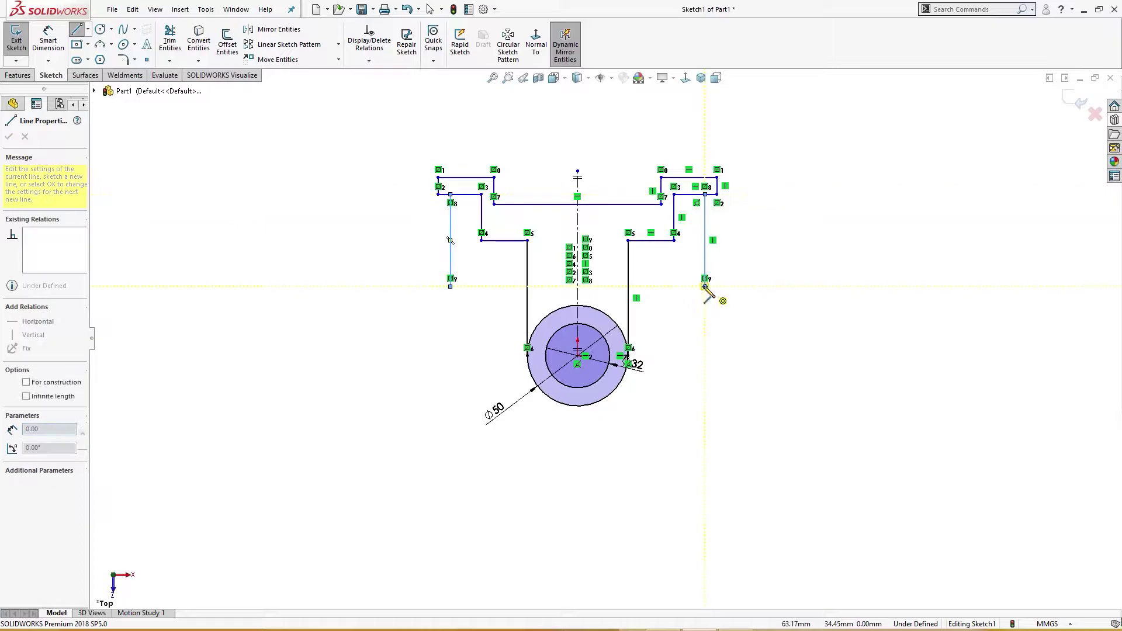
pyautogui.click(661, 287)
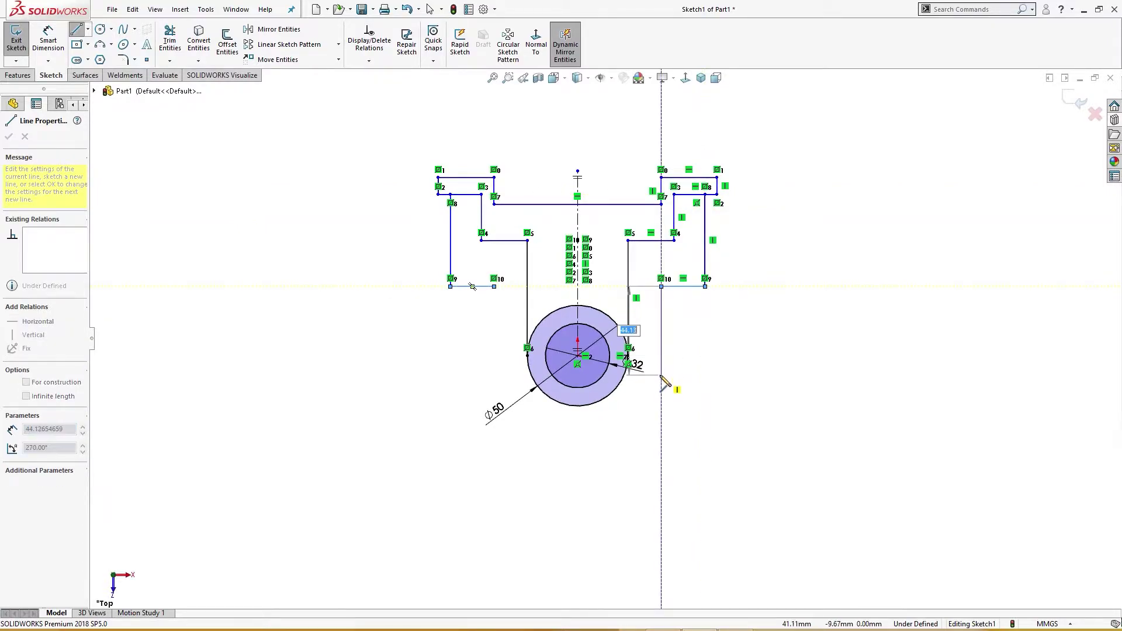
pyautogui.click(661, 447)
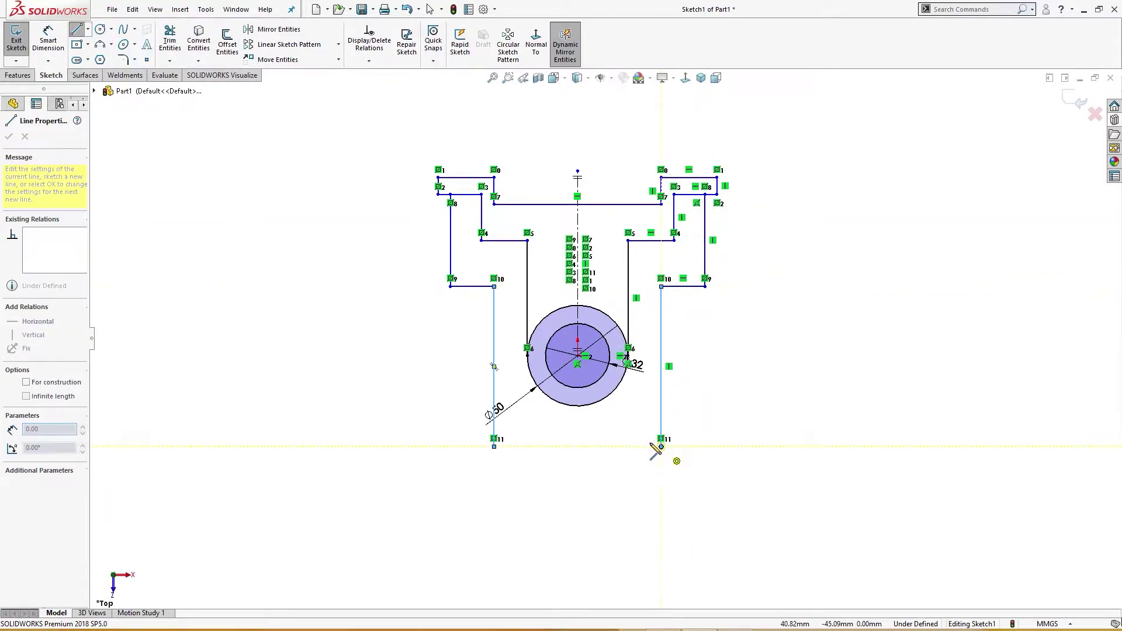
pyautogui.click(494, 446)
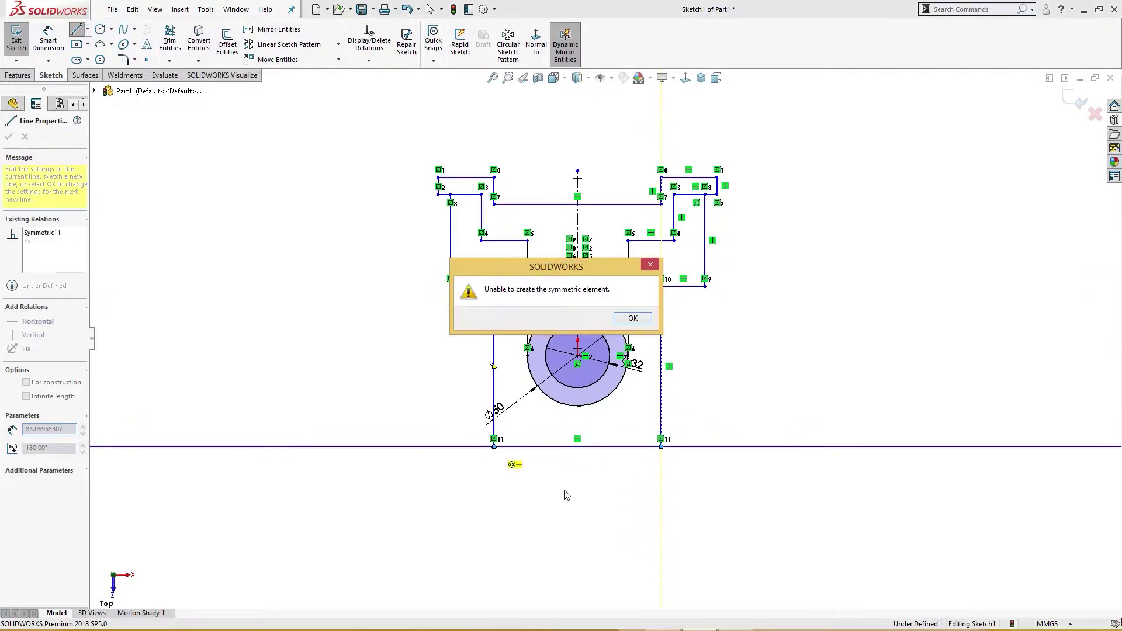
pyautogui.click(632, 318)
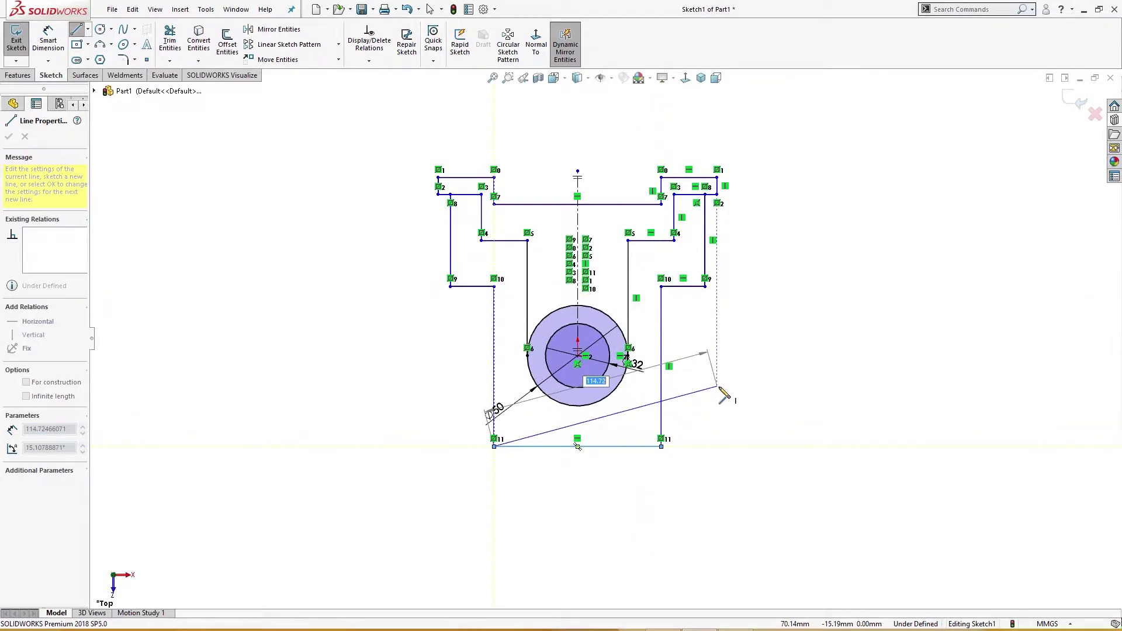
pyautogui.press('Escape')
pyautogui.press('z')
# Dimension the overall width between the flanges' outer vertical ends to 150 mm
pyautogui.moveTo(720, 389); pyautogui.dragTo(721, 328, button='right')
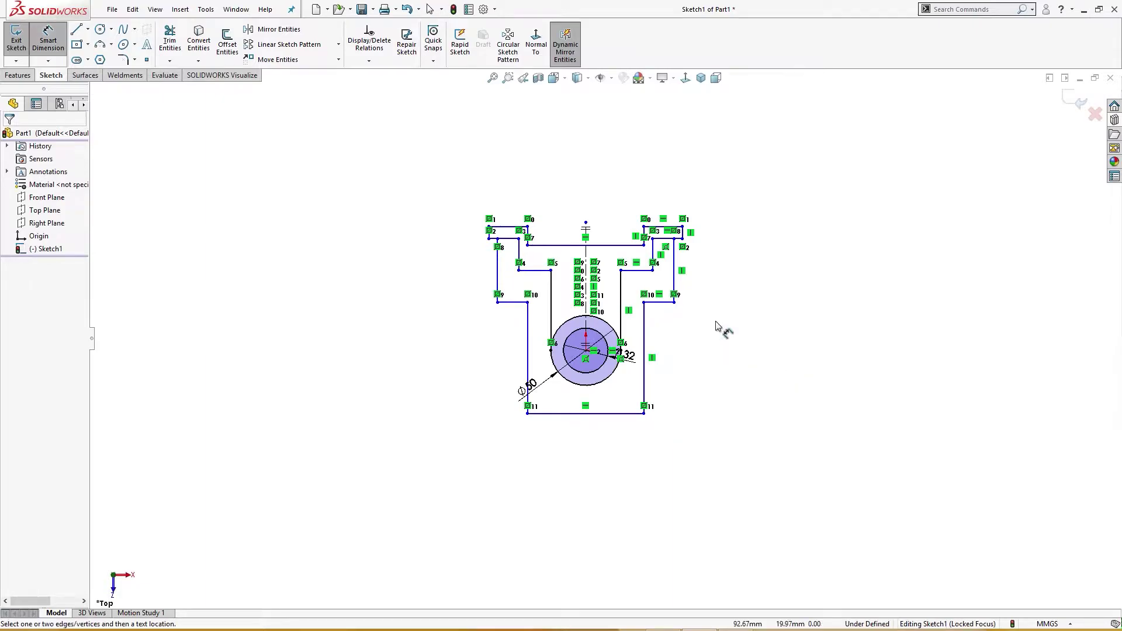
pyautogui.scroll(-3, 689, 246)
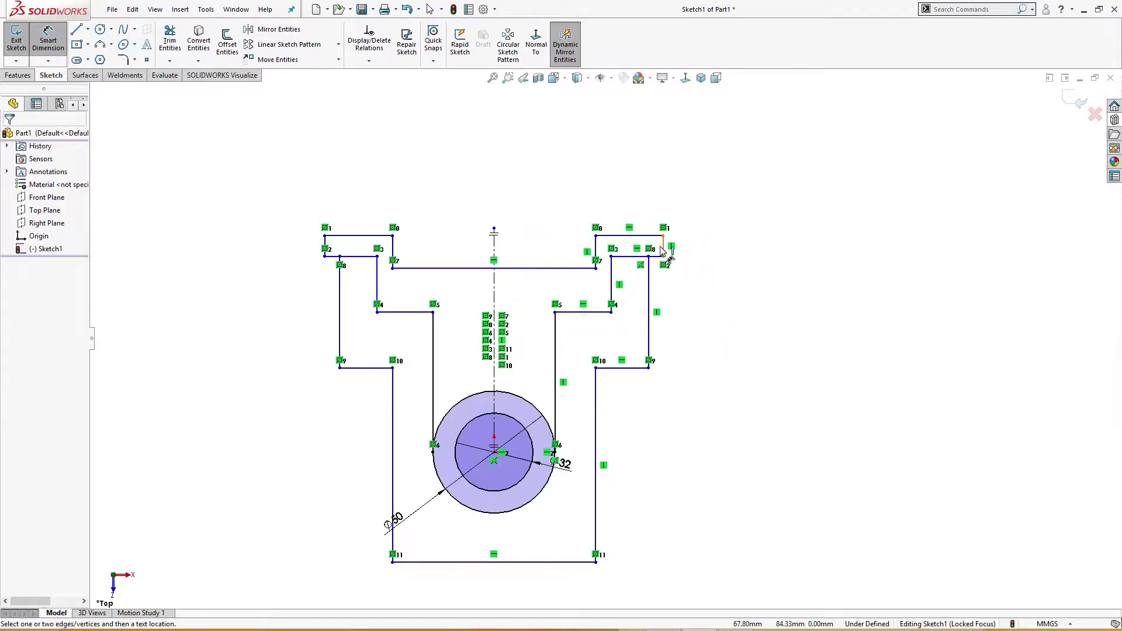
pyautogui.click(664, 249)
pyautogui.click(325, 245)
pyautogui.click(502, 178)
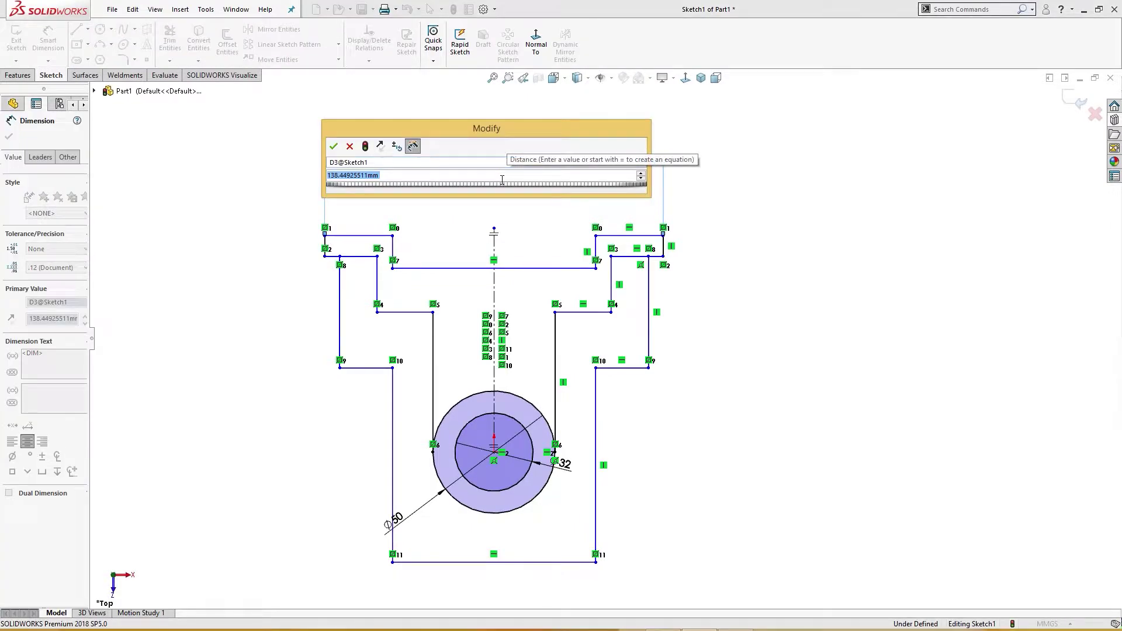
pyautogui.write('150')
pyautogui.press('Return')
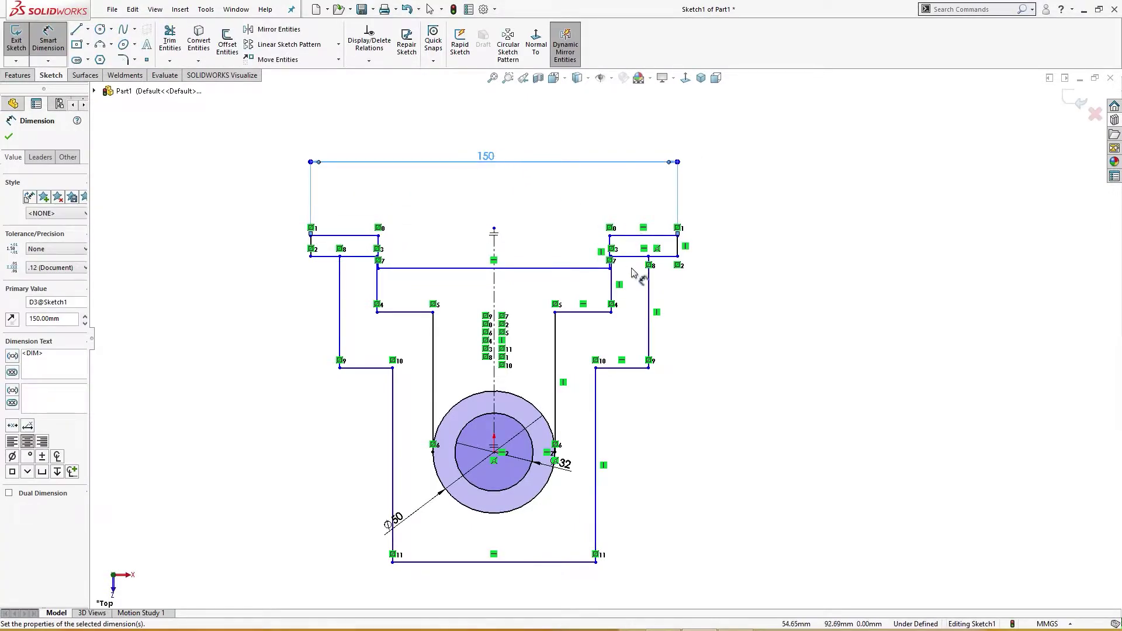
pyautogui.scroll(-2, 635, 273)
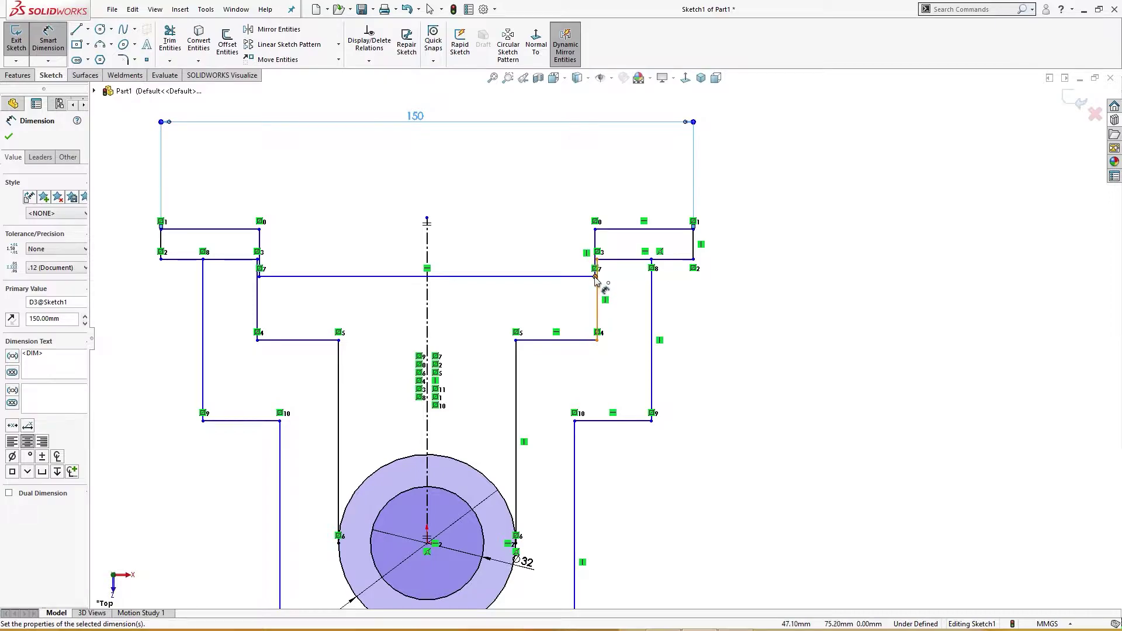
pyautogui.click(595, 277)
pyautogui.press('Escape')
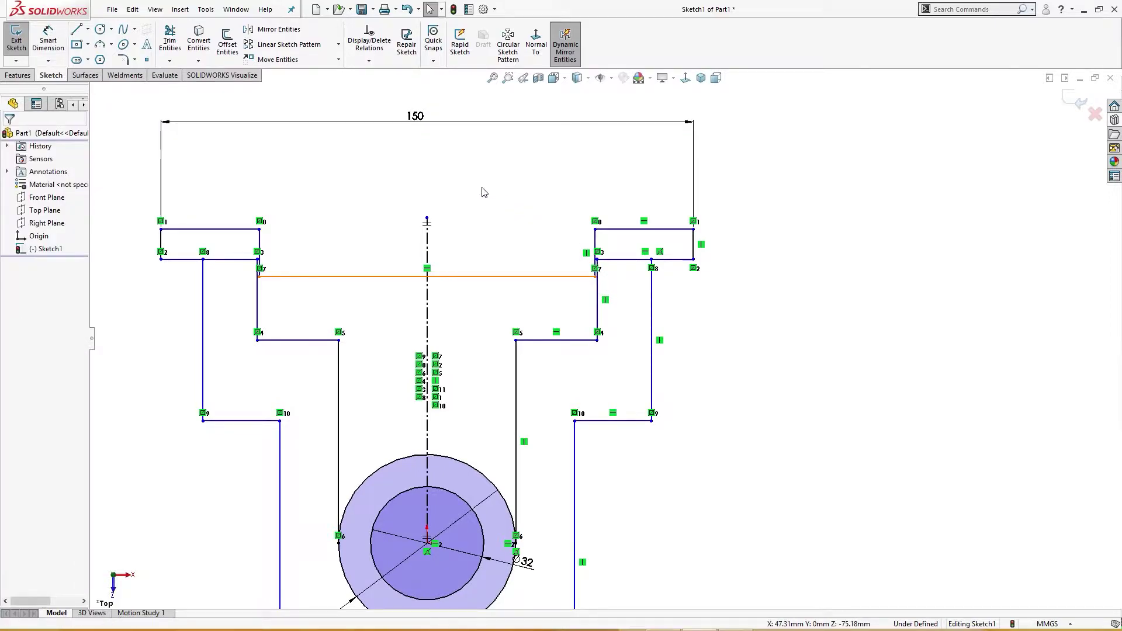
pyautogui.moveTo(269, 236); pyautogui.dragTo(268, 218, button='right')
pyautogui.click(260, 230)
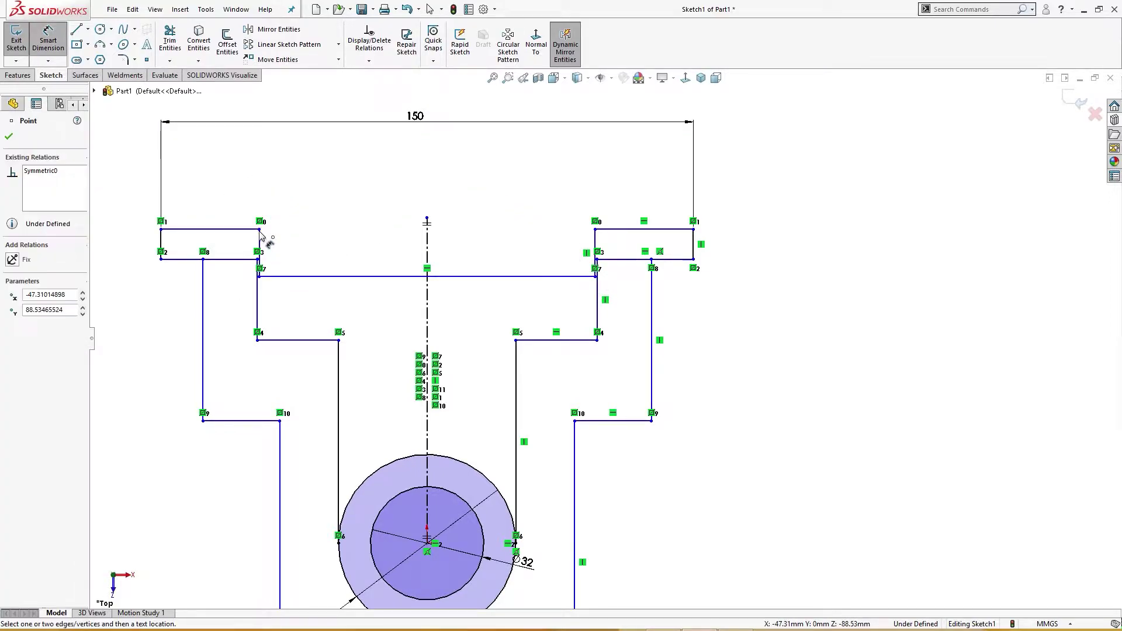
pyautogui.click(260, 237)
pyautogui.click(428, 250)
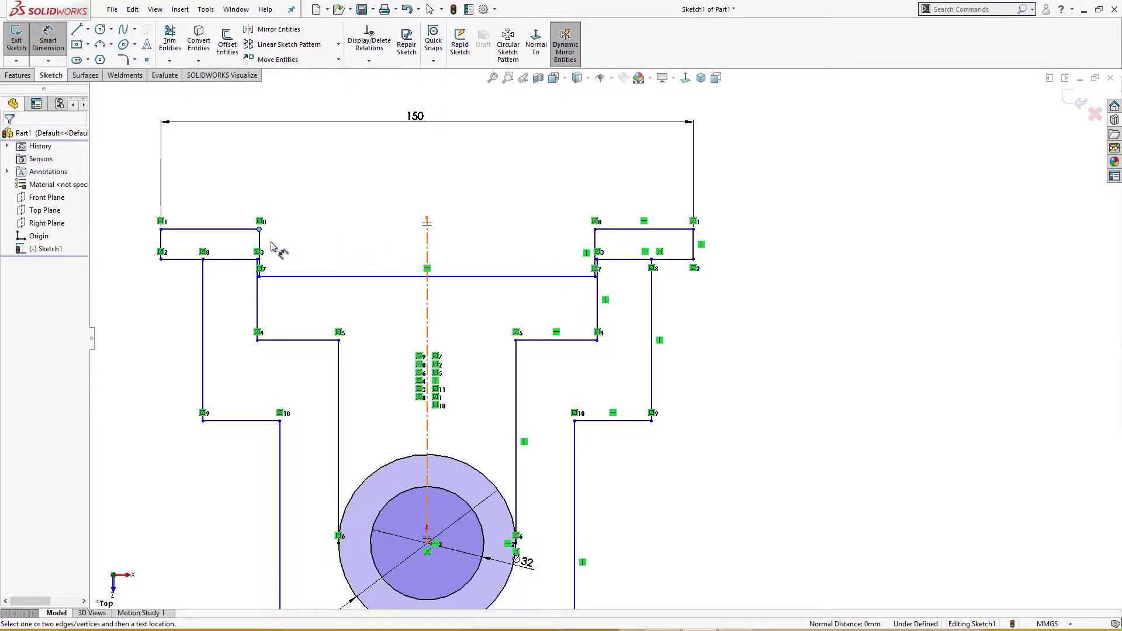
pyautogui.click(427, 249)
pyautogui.press('Escape')
pyautogui.press('Escape')
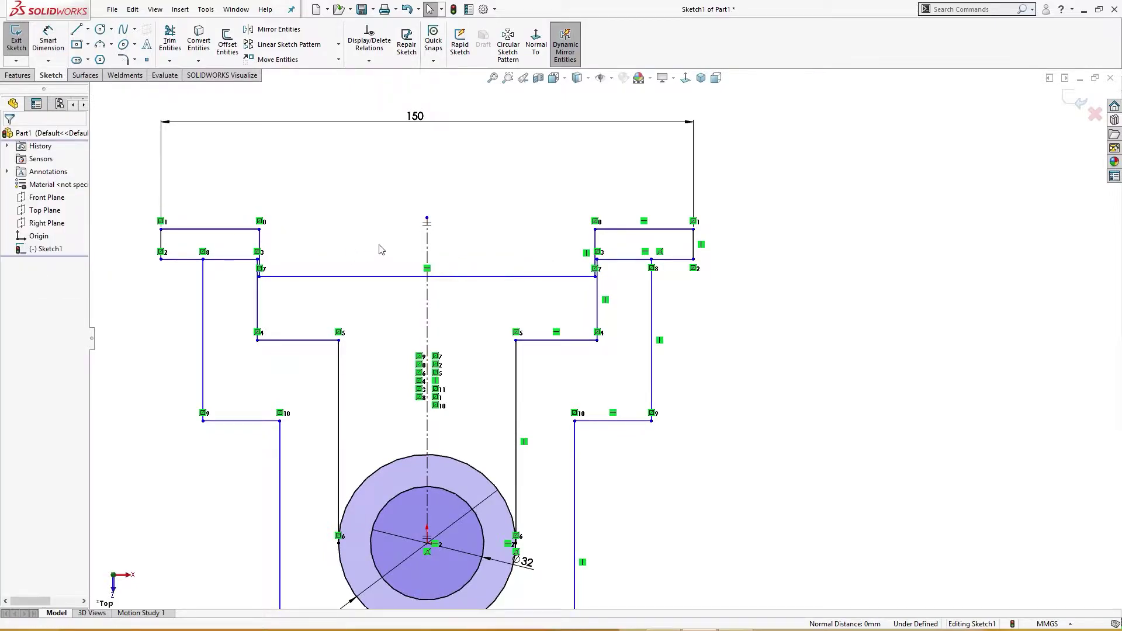
# Dimension the upper recess width between the flanges' inner vertical lines to 70 mm
pyautogui.moveTo(298, 256); pyautogui.dragTo(297, 234, button='right')
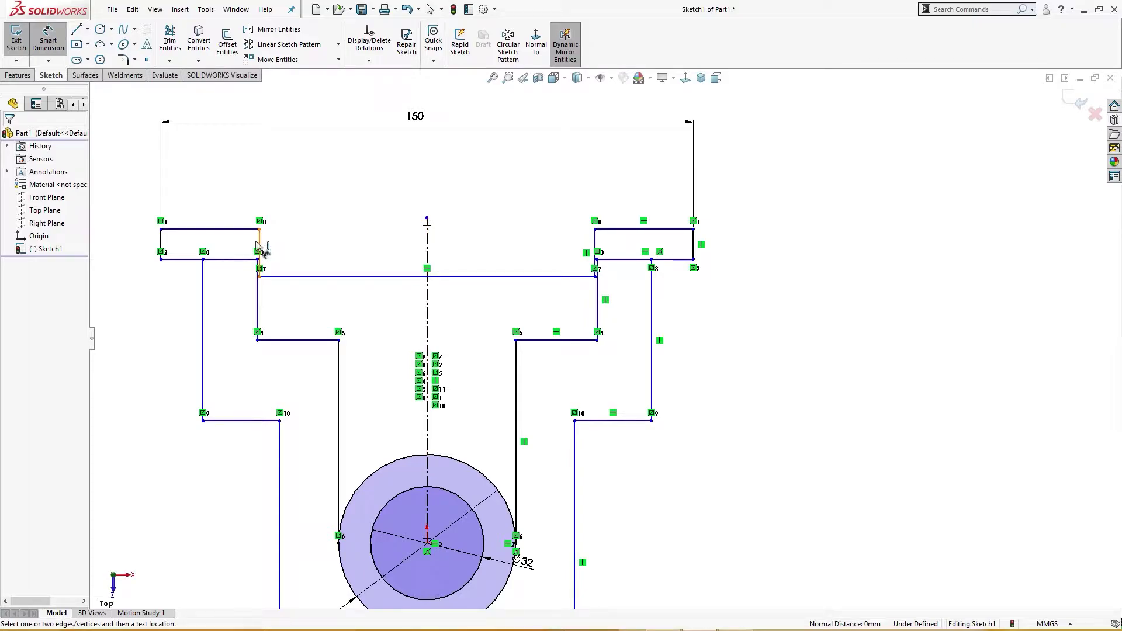
pyautogui.click(260, 245)
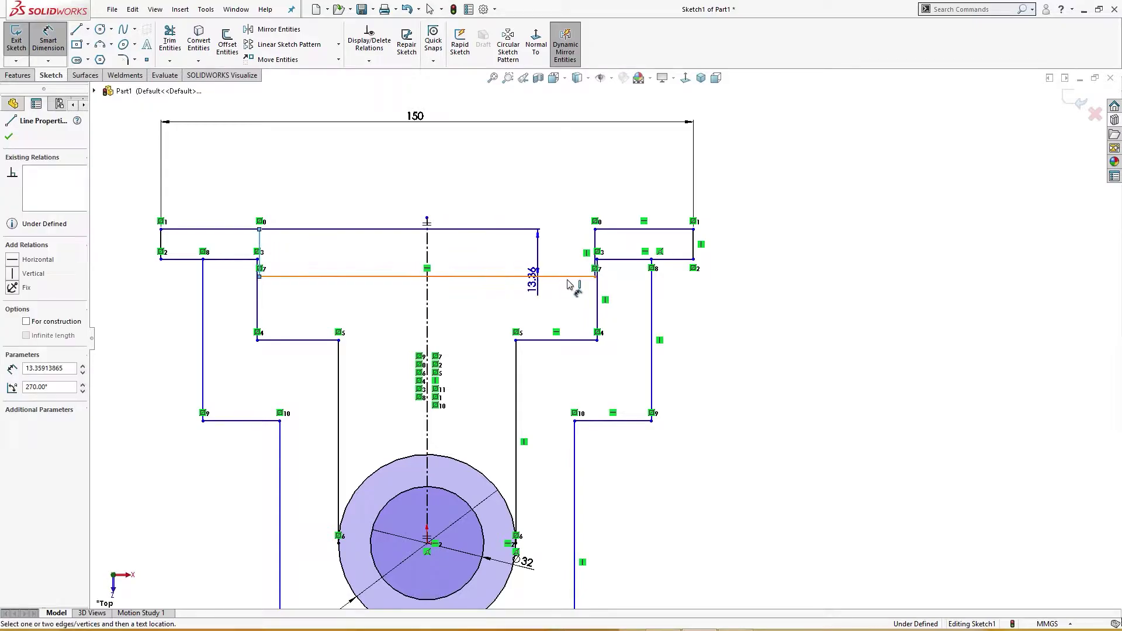
pyautogui.click(595, 249)
pyautogui.click(398, 171)
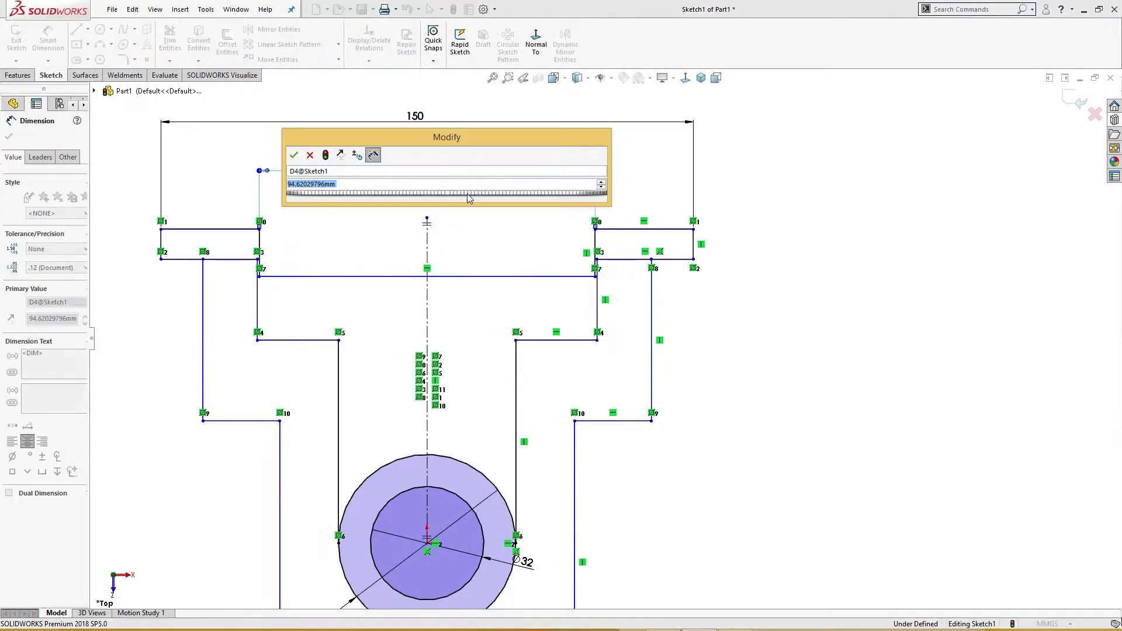
pyautogui.write('70')
pyautogui.press('Return')
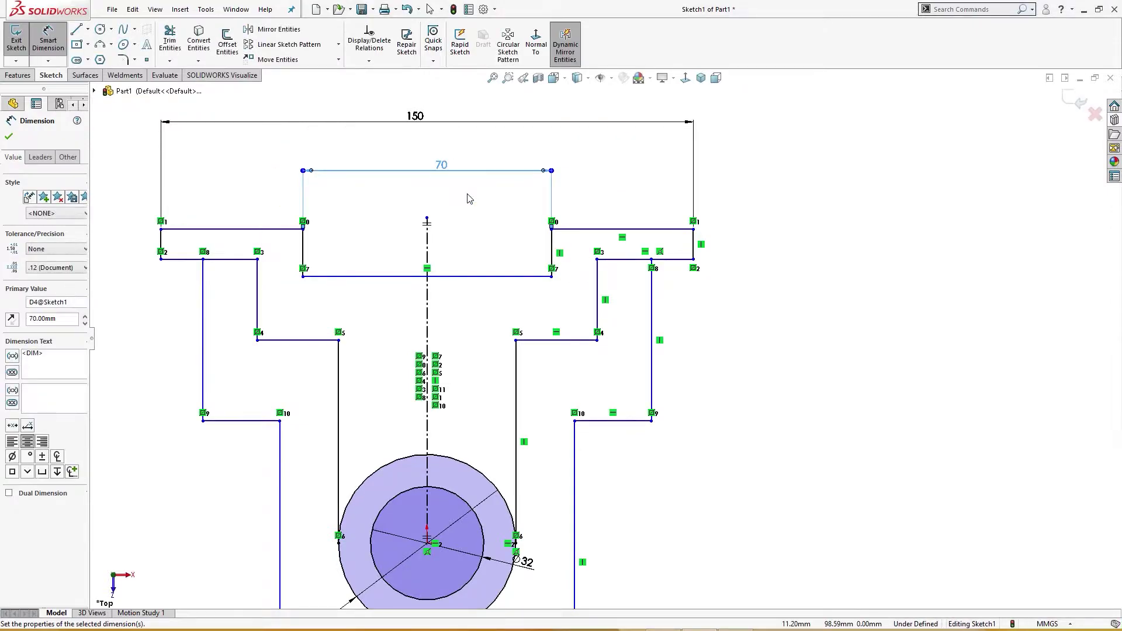
pyautogui.click(780, 263)
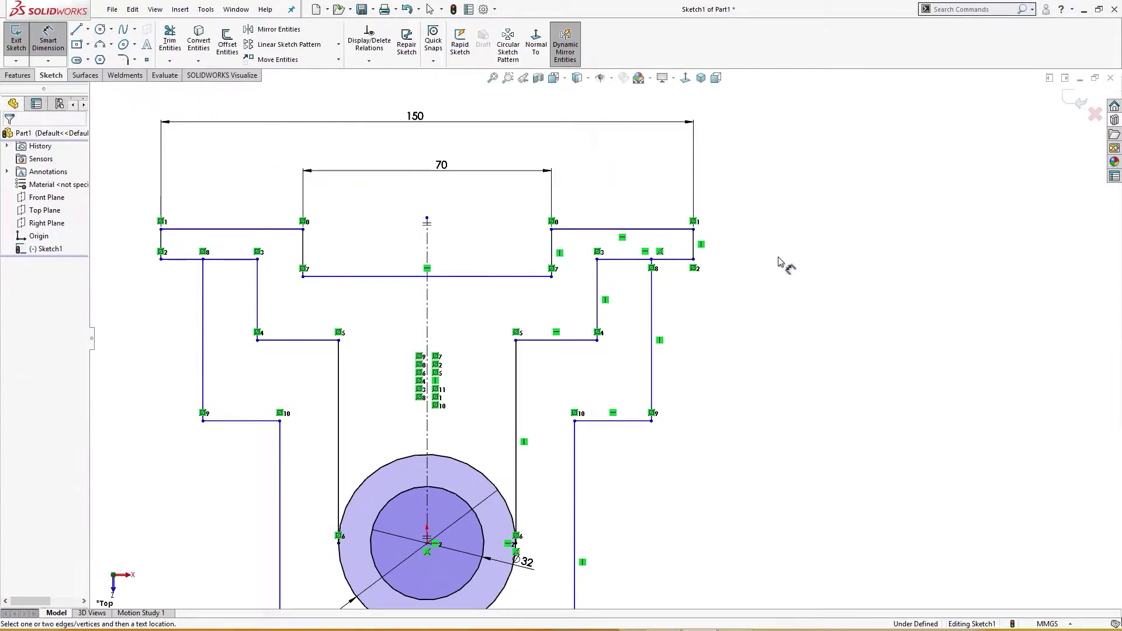
# Dimension the distance between the two inner vertical step lines below the flanges to 90 mm
pyautogui.click(597, 304)
pyautogui.click(257, 295)
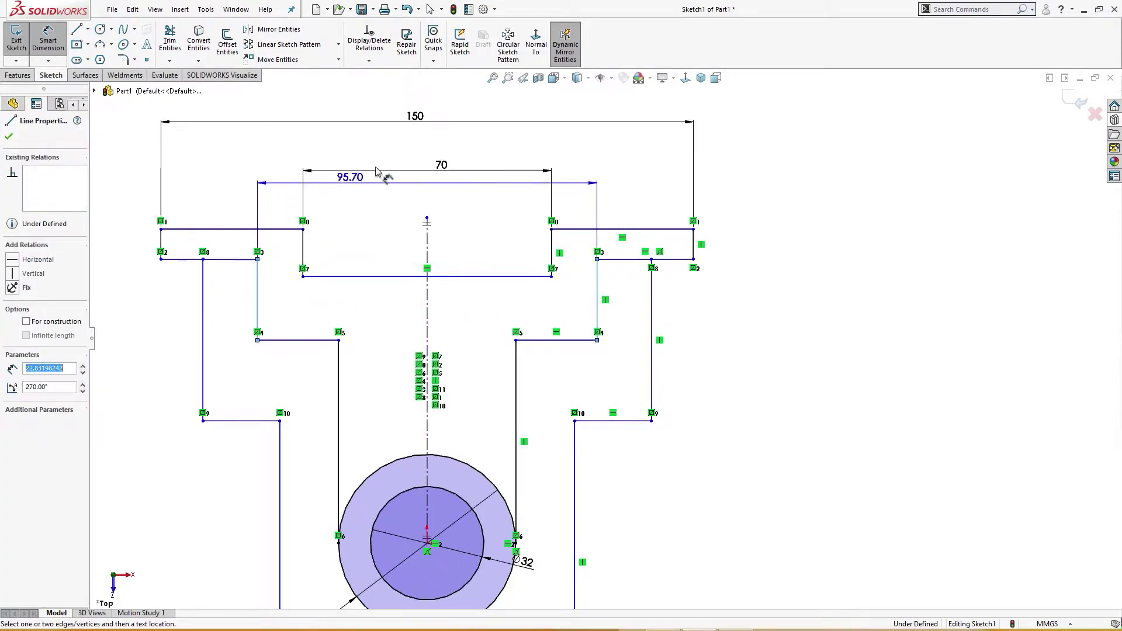
pyautogui.click(449, 151)
pyautogui.write('90')
pyautogui.press('Return')
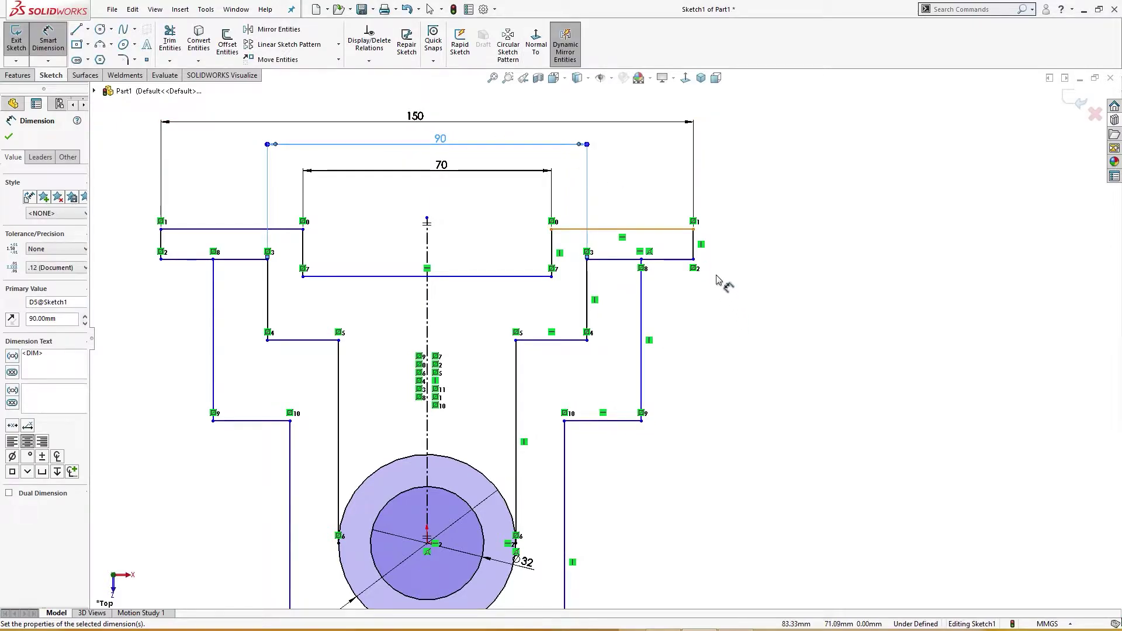
# Dimension the flange thickness at its outer vertical end to 10 mm
pyautogui.click(694, 245)
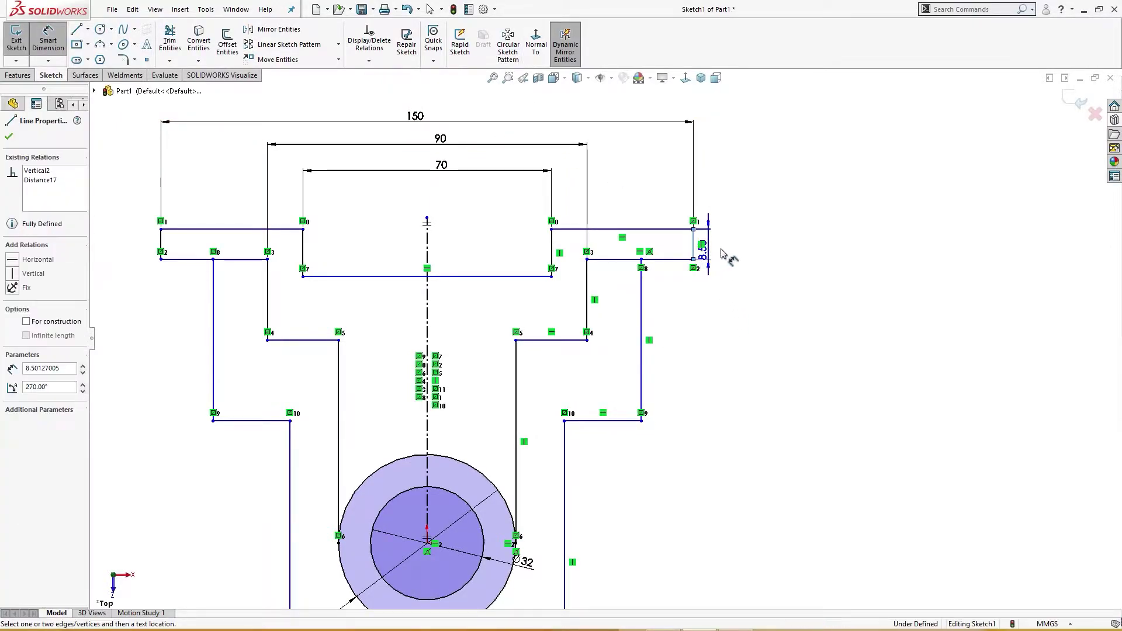
pyautogui.click(746, 252)
pyautogui.write('10')
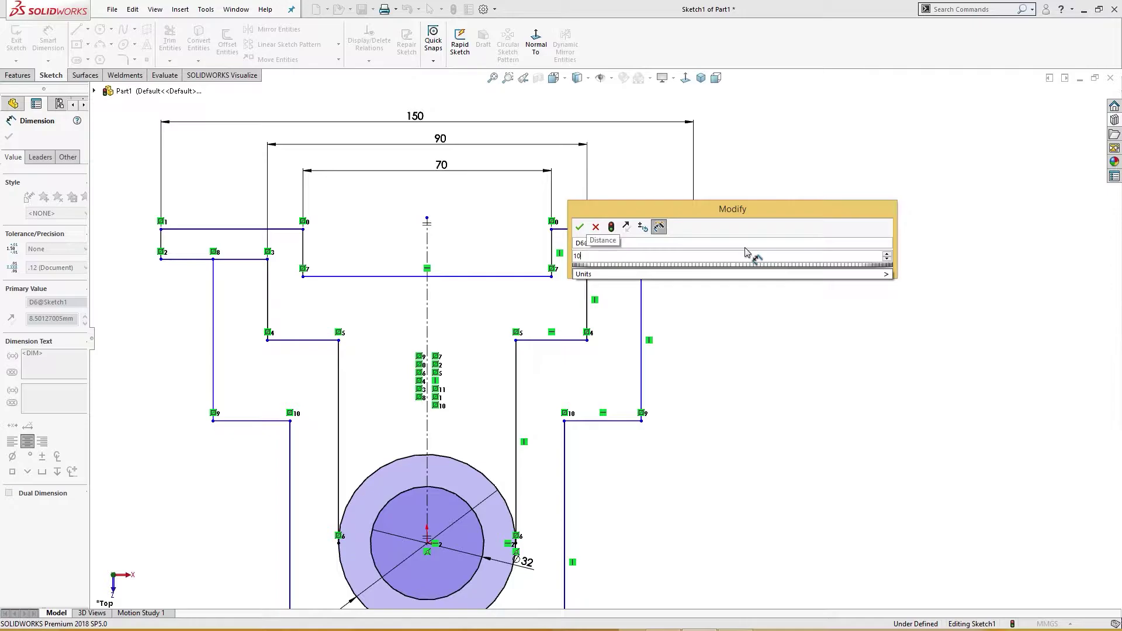
pyautogui.press('Return')
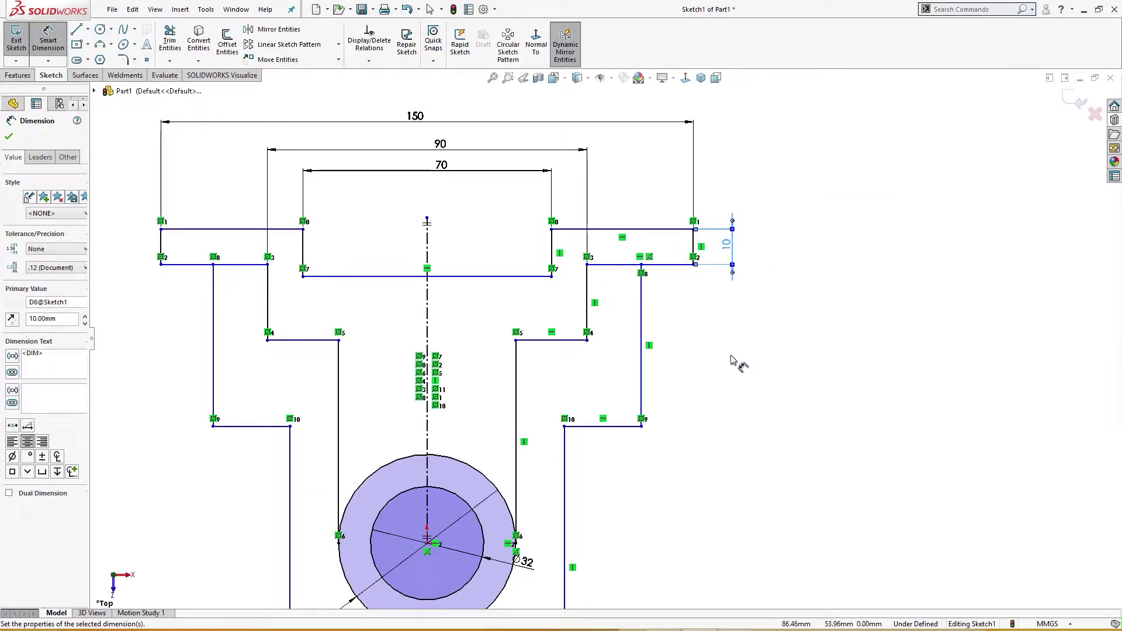
# Dimension the vertical distance from the flange's underside to the outer outline's horizontal step to 38 mm
pyautogui.press('z')
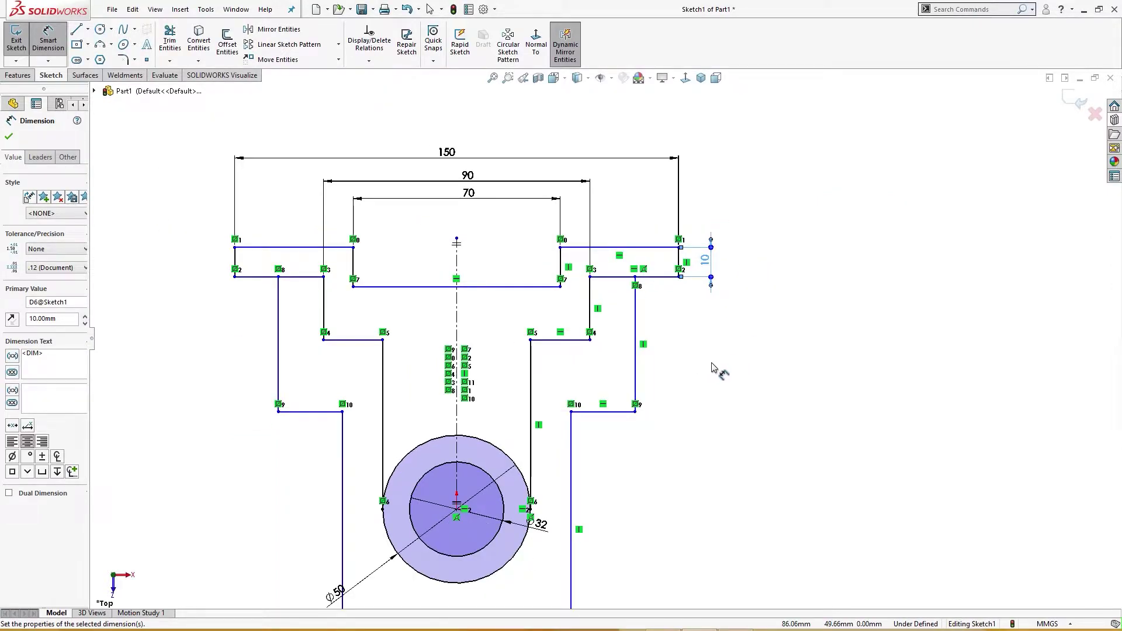
pyautogui.click(665, 278)
pyautogui.click(610, 411)
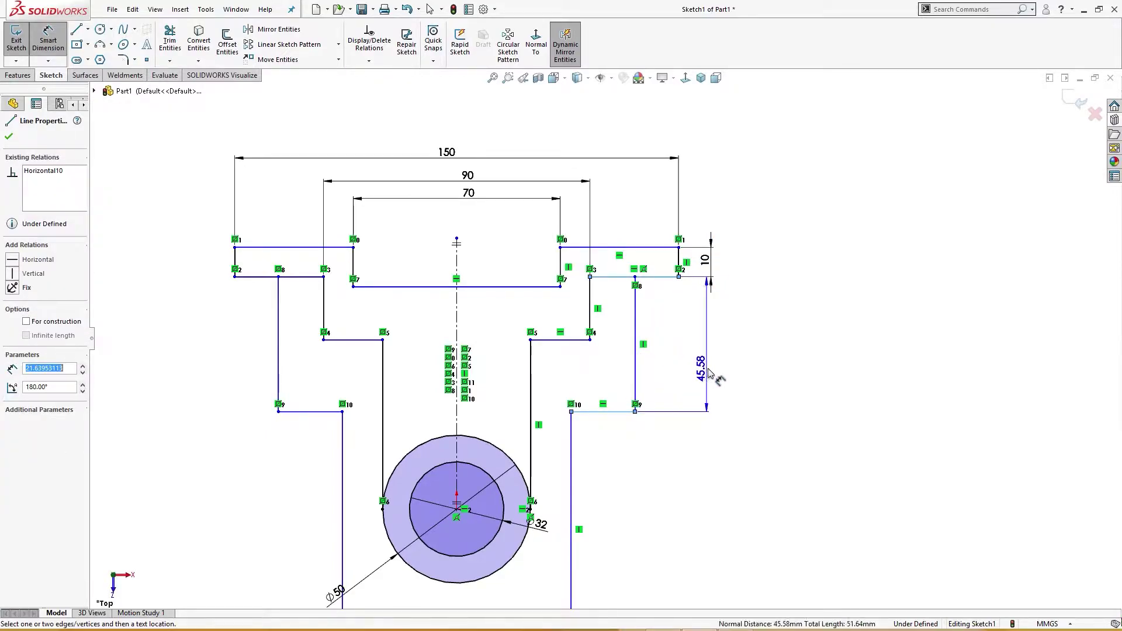
pyautogui.click(712, 372)
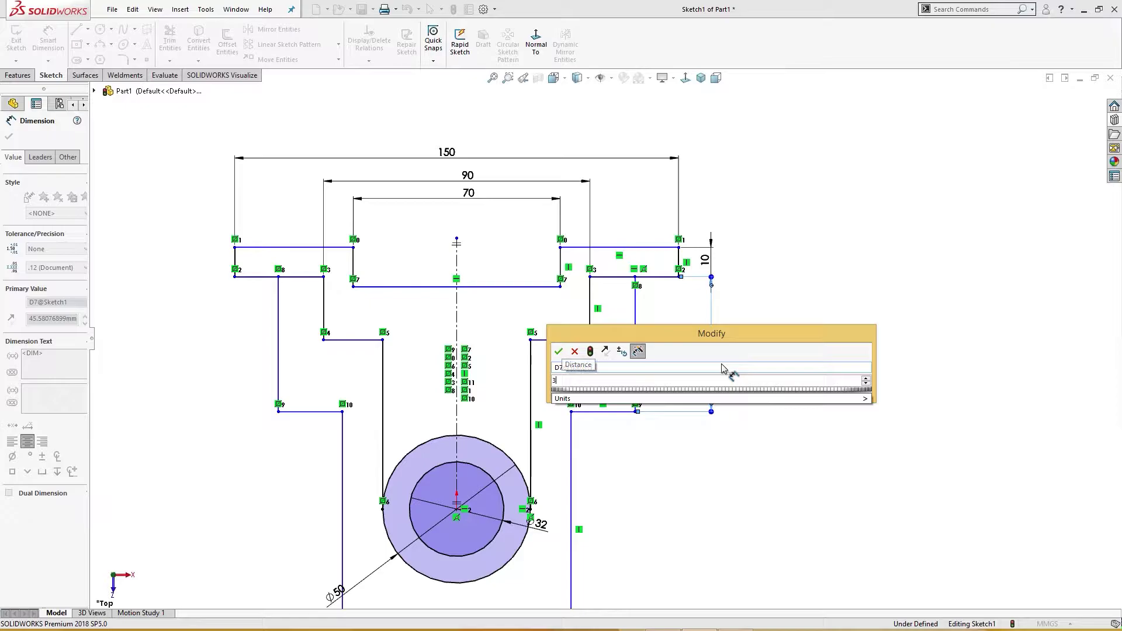
pyautogui.press('Return')
# Dimension the vertical distance from the outer circle's center to the flange's top edge to 60 mm
pyautogui.scroll(3, 688, 489)
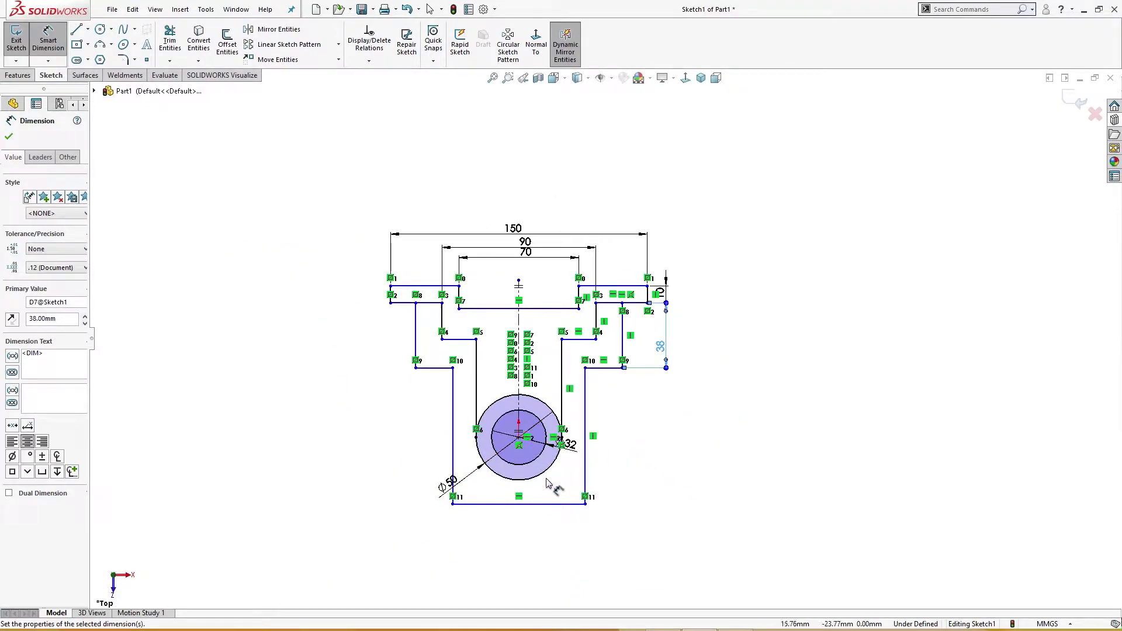
pyautogui.click(544, 474)
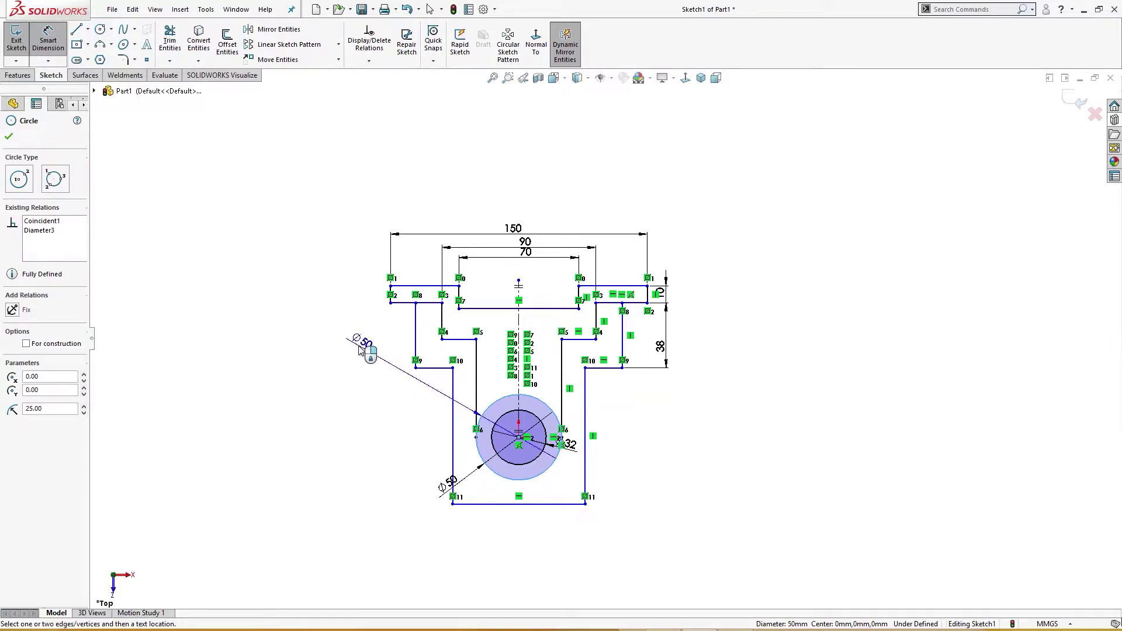
pyautogui.click(419, 286)
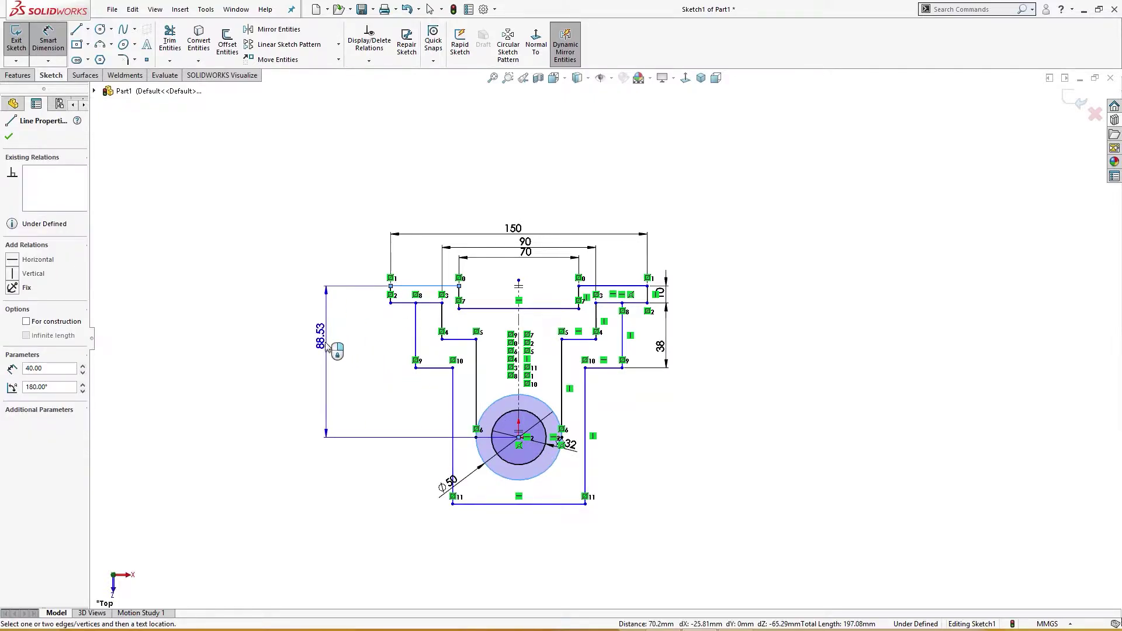
pyautogui.click(331, 359)
pyautogui.write('60')
pyautogui.press('Return')
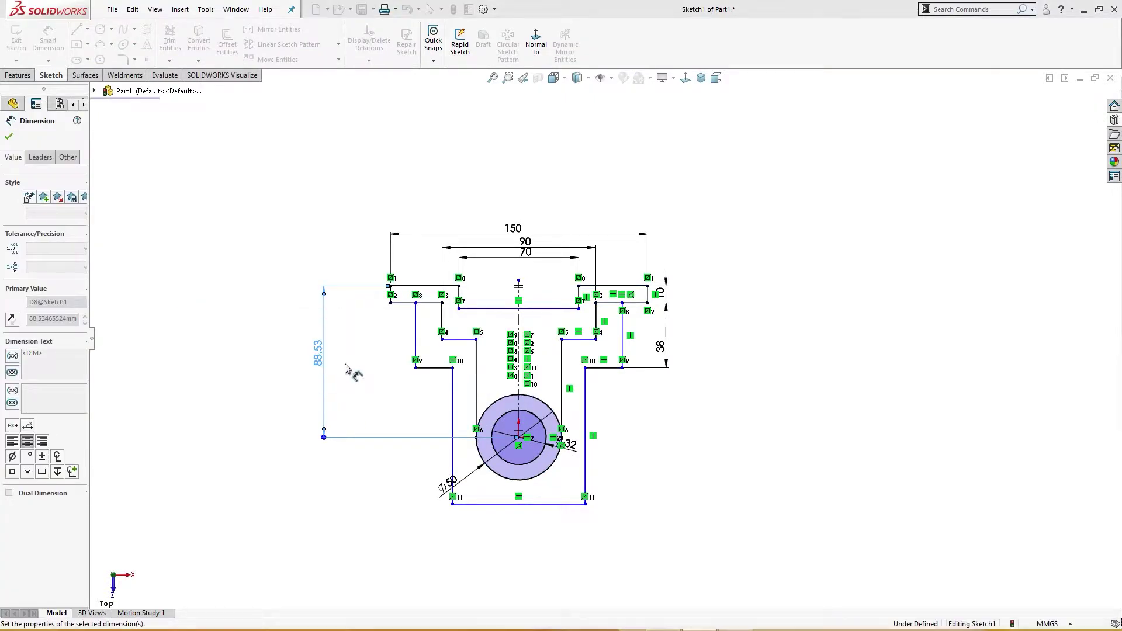
pyautogui.press('Escape')
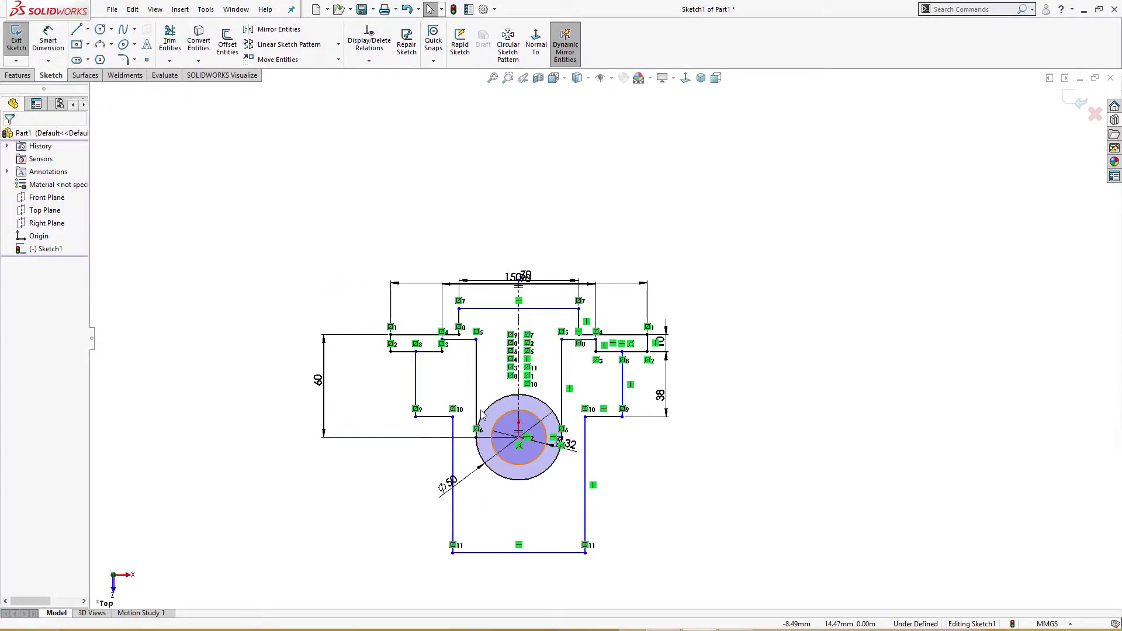
# Reposition the inner step lines and the central recess floor below the flanges' top edge, keeping the profile symmetric
pyautogui.click(416, 352)
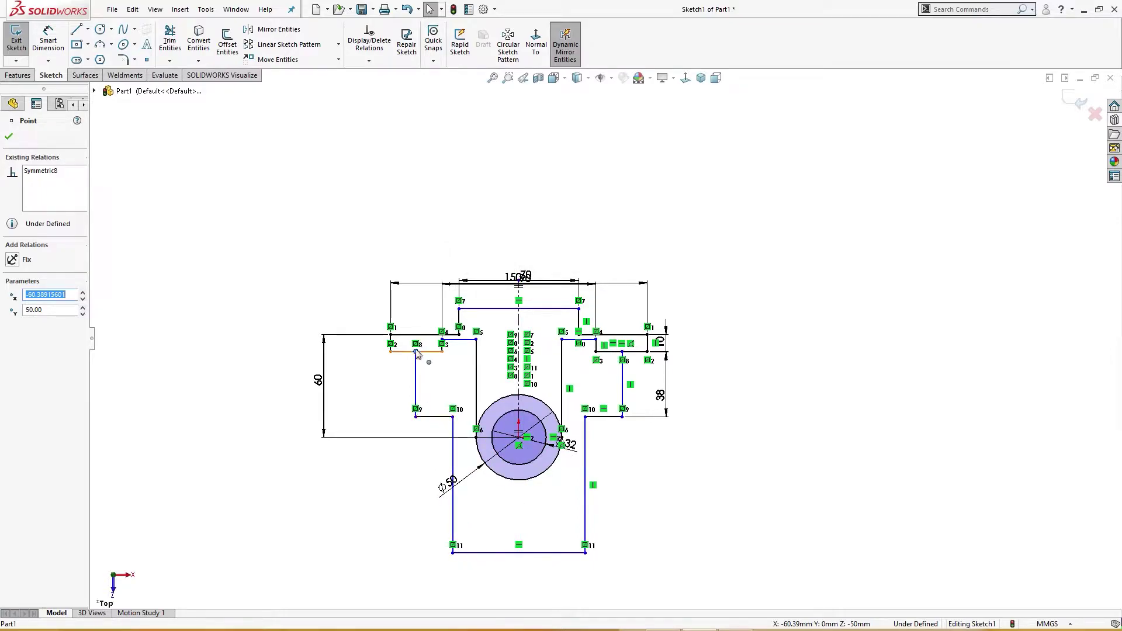
pyautogui.scroll(-5, 374, 351)
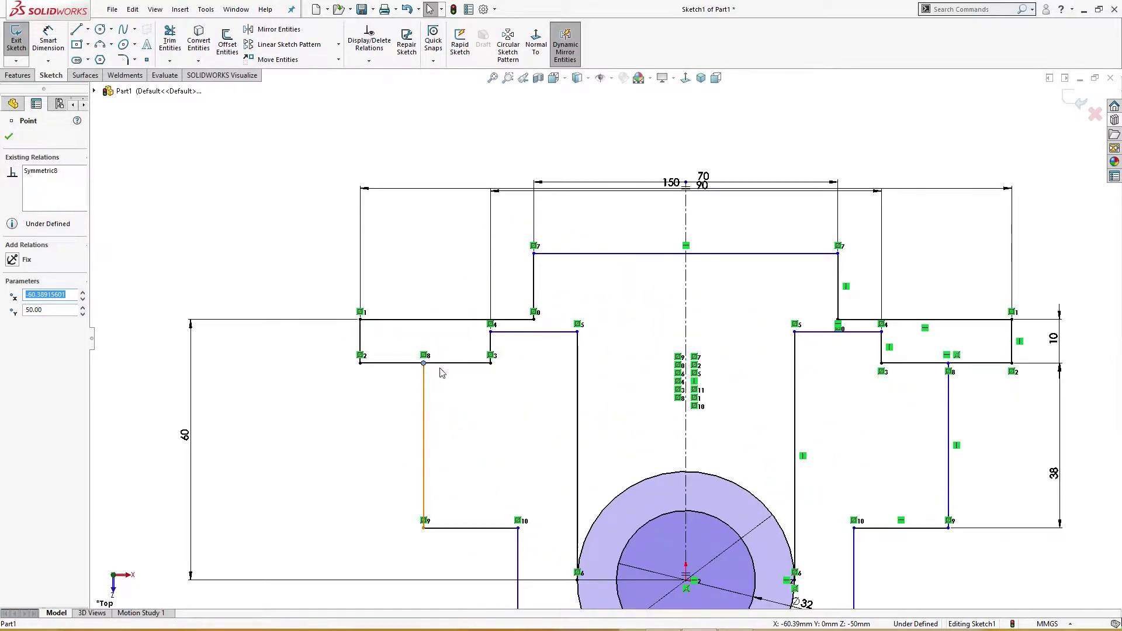
pyautogui.scroll(2, 607, 329)
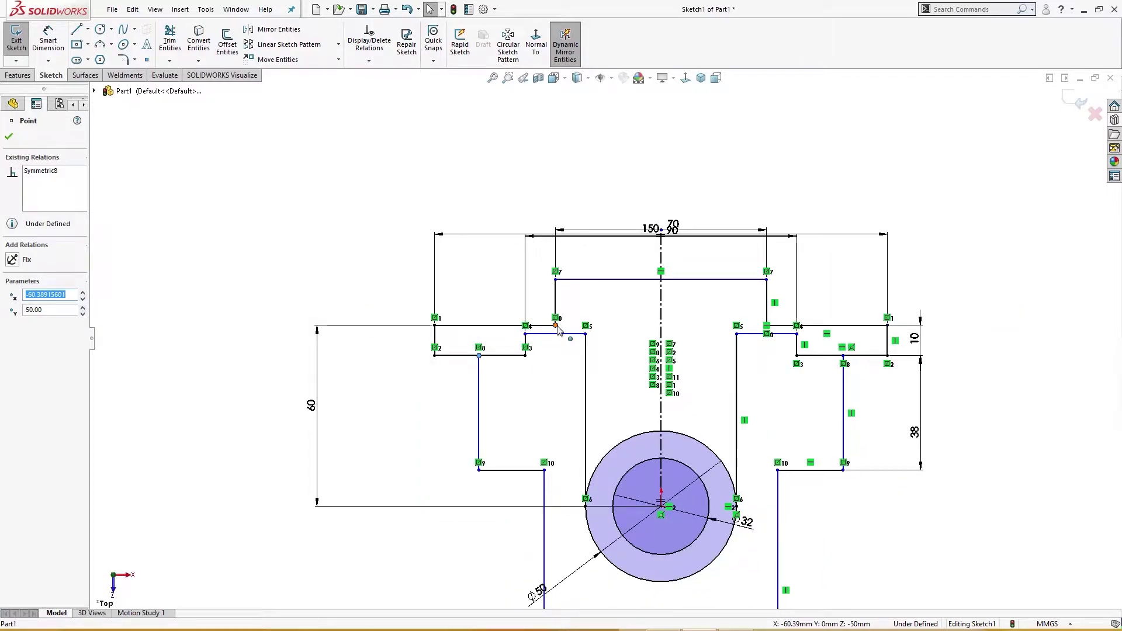
pyautogui.click(557, 283)
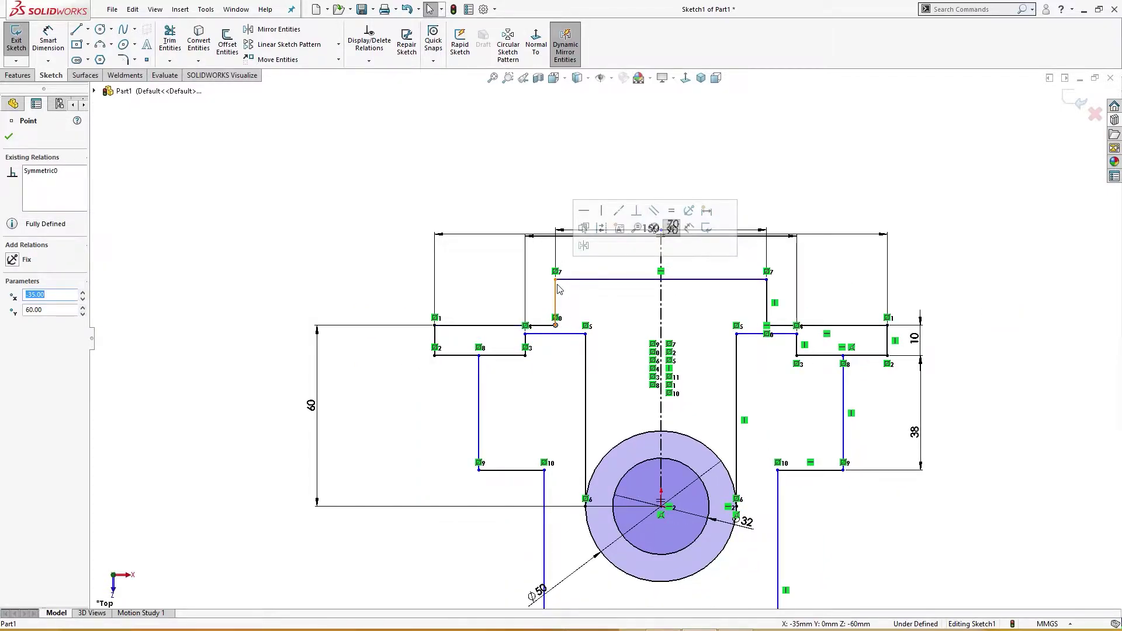
pyautogui.moveTo(586, 334); pyautogui.dragTo(585, 403)
pyautogui.moveTo(556, 280); pyautogui.dragTo(637, 368)
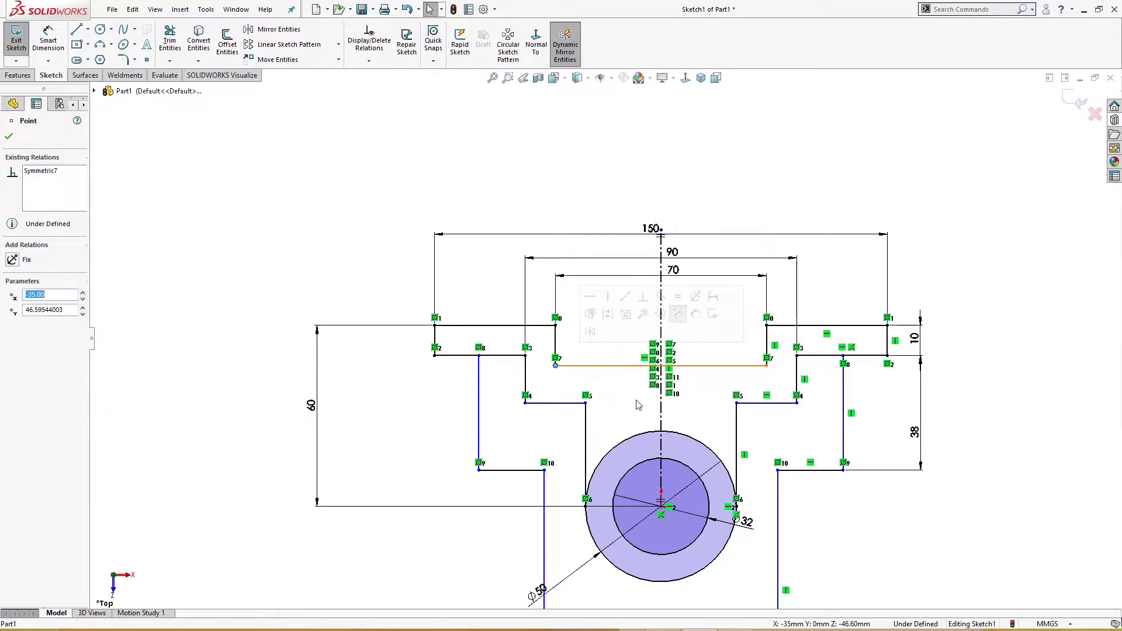
pyautogui.scroll(4, 637, 401)
pyautogui.scroll(-1, 671, 433)
pyautogui.click(747, 472)
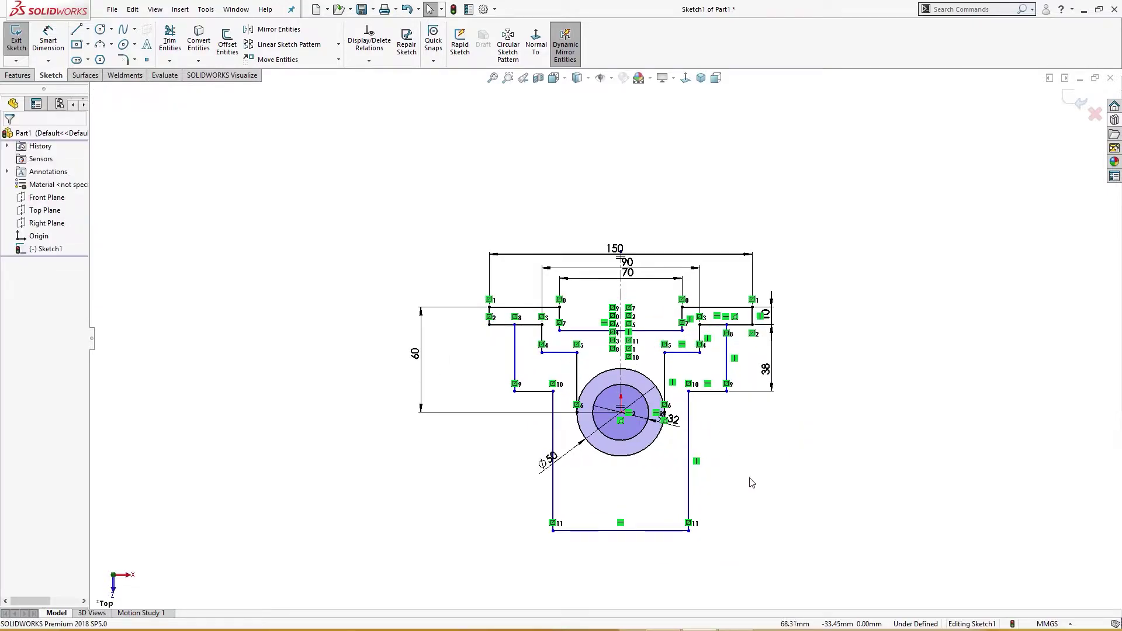
# Dimension the vertical distance from the outer outline's horizontal step to the bottom edge to 40 mm
pyautogui.moveTo(753, 507); pyautogui.dragTo(742, 415, button='right')
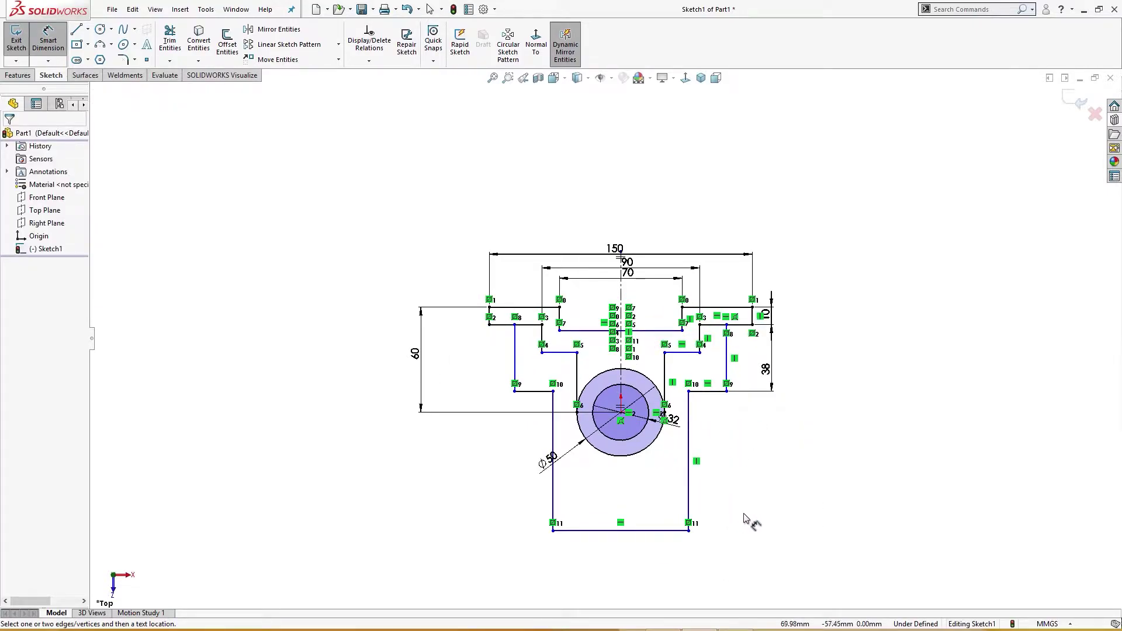
pyautogui.click(685, 531)
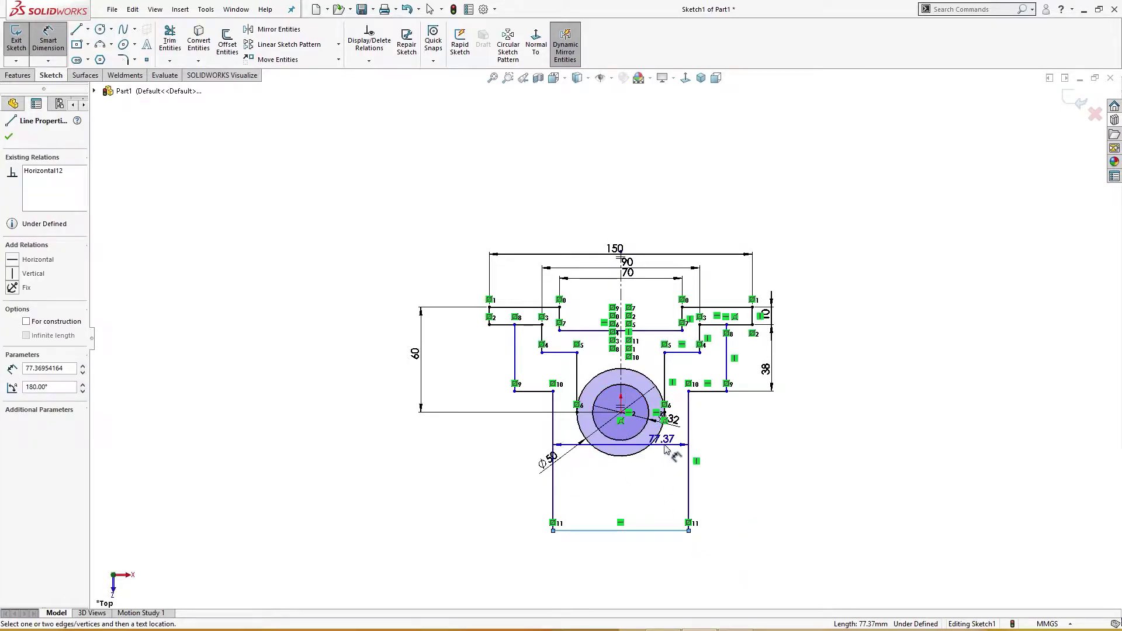
pyautogui.click(710, 392)
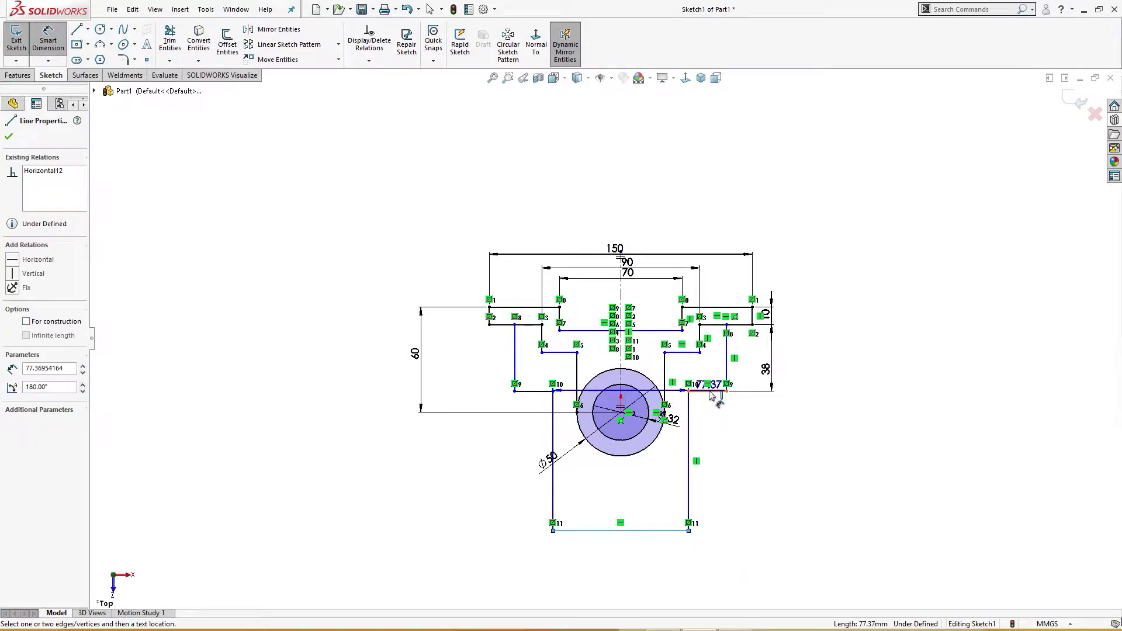
pyautogui.click(779, 470)
pyautogui.write('40')
pyautogui.press('Return')
pyautogui.click(817, 415)
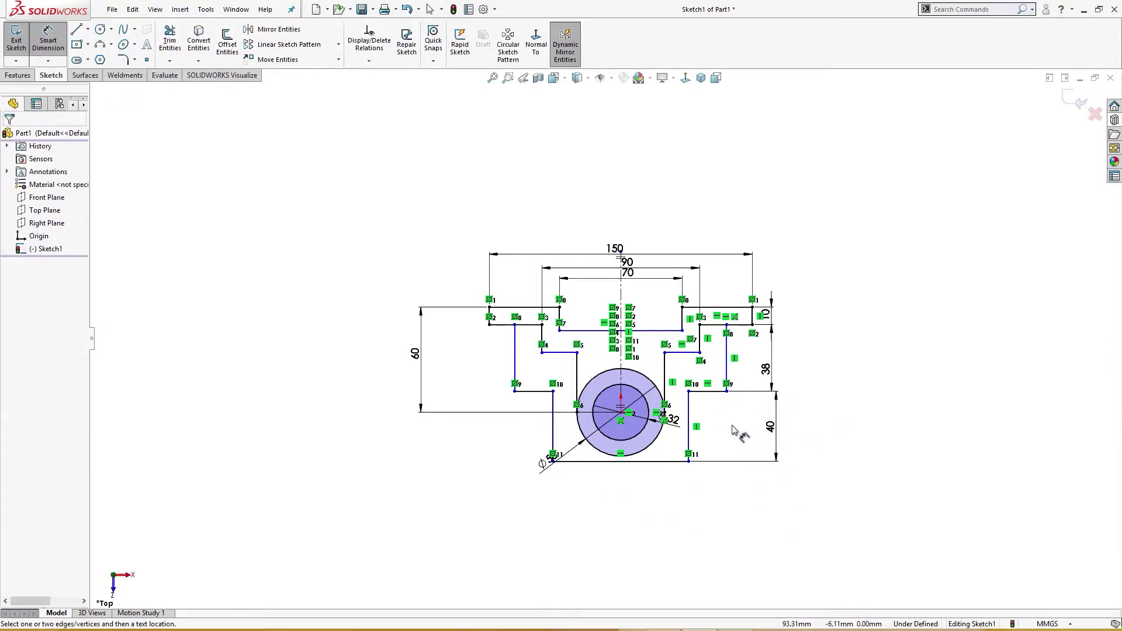
# Hide the sketch relation symbols and move the Ø50 and Ø32 dimension texts clear of the surrounding profile lines
pyautogui.scroll(-3, 725, 411)
pyautogui.scroll(2, 707, 386)
pyautogui.scroll(-1, 542, 302)
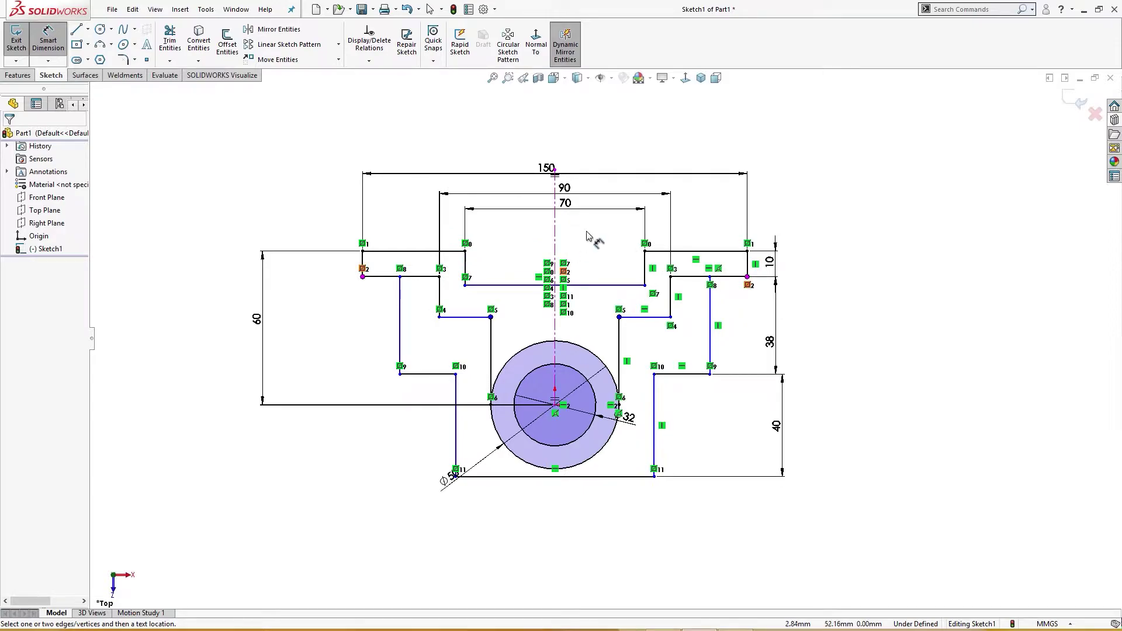
pyautogui.click(612, 78)
pyautogui.click(619, 224)
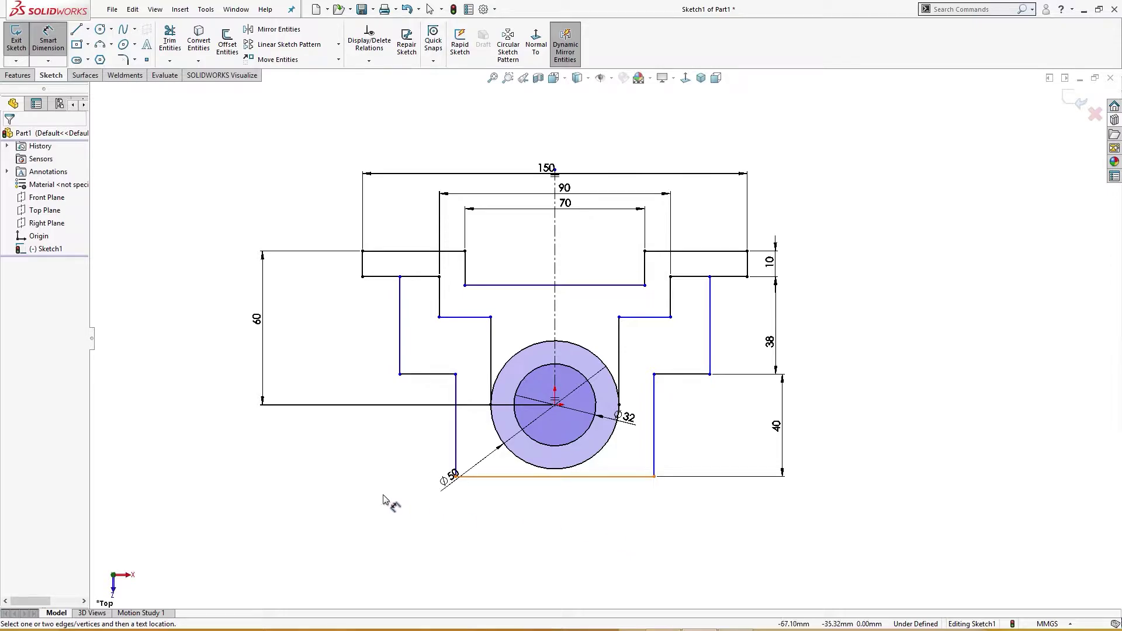
pyautogui.moveTo(449, 481); pyautogui.dragTo(487, 450)
pyautogui.moveTo(627, 418); pyautogui.dragTo(632, 462)
pyautogui.click(671, 533)
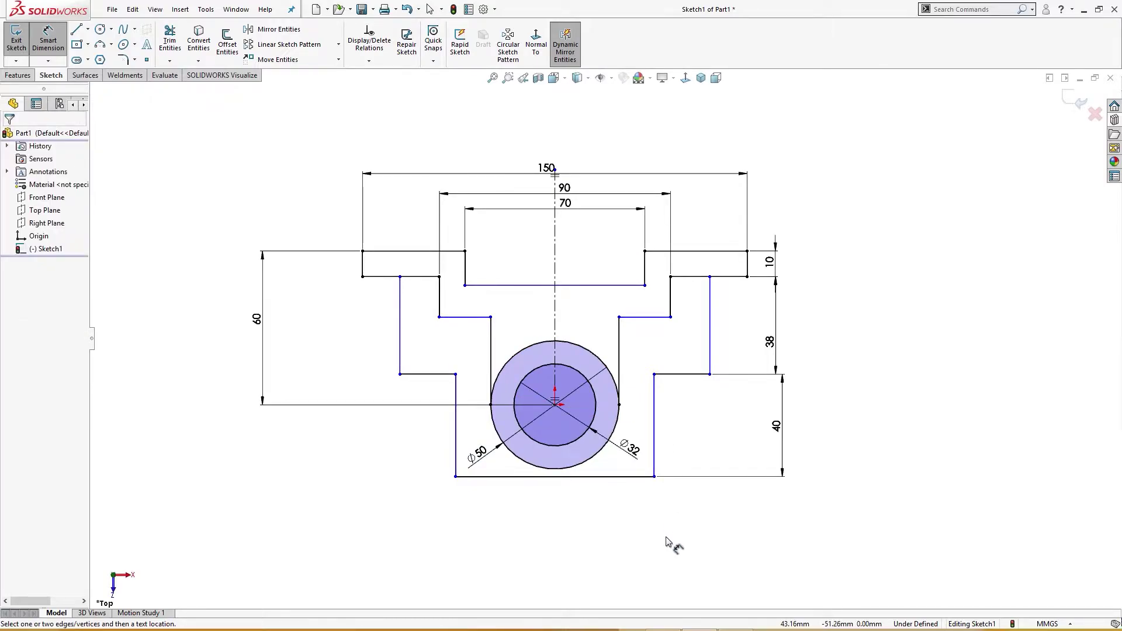
# Fillet the inner and outer corners of the outline's lower step on both sides with a 10 mm radius
pyautogui.moveTo(719, 589); pyautogui.dragTo(628, 490, button='right')
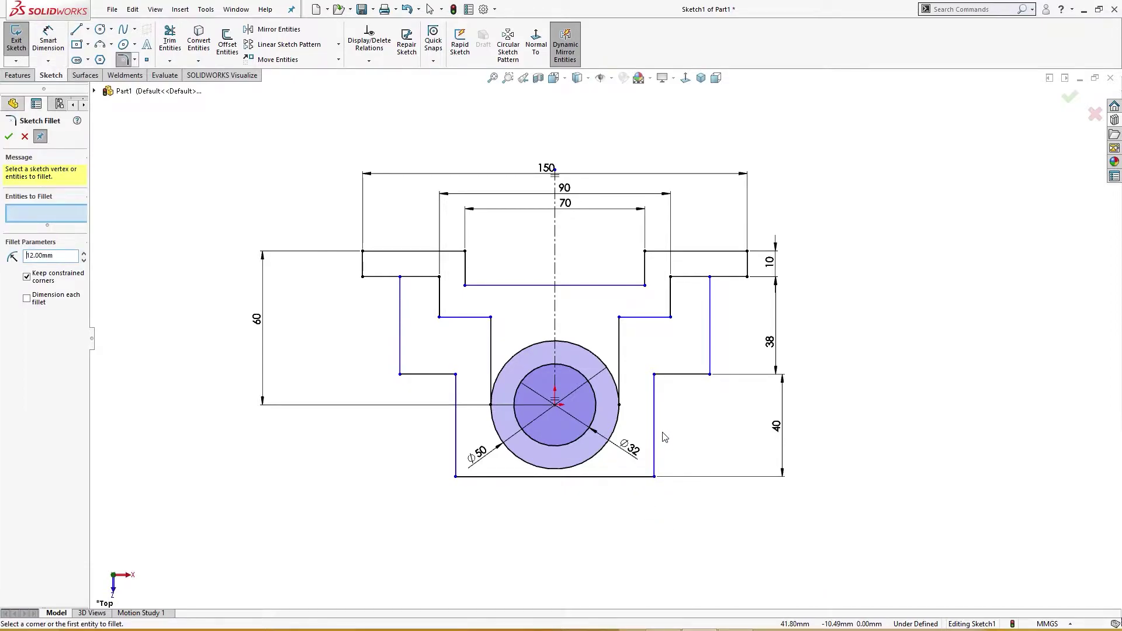
pyautogui.click(658, 382)
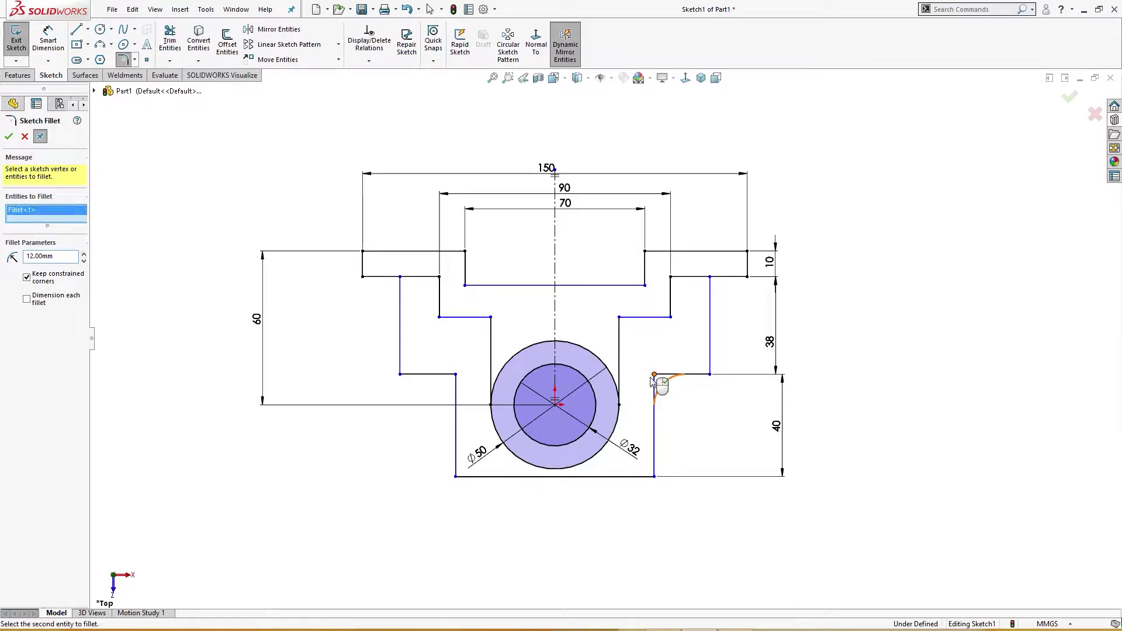
pyautogui.click(455, 377)
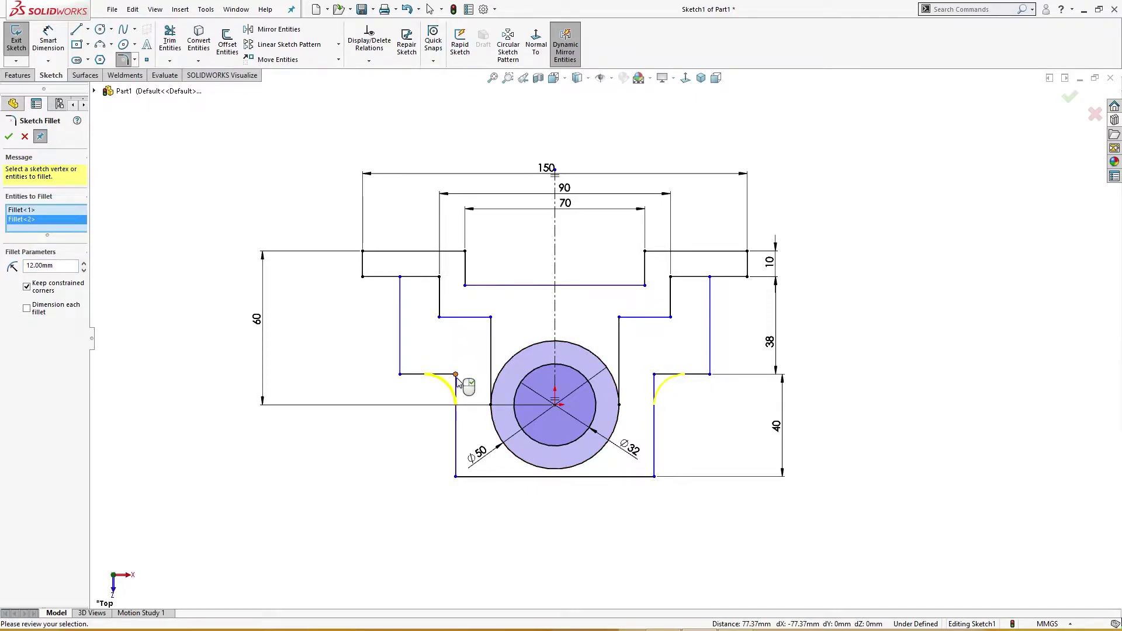
pyautogui.click(401, 376)
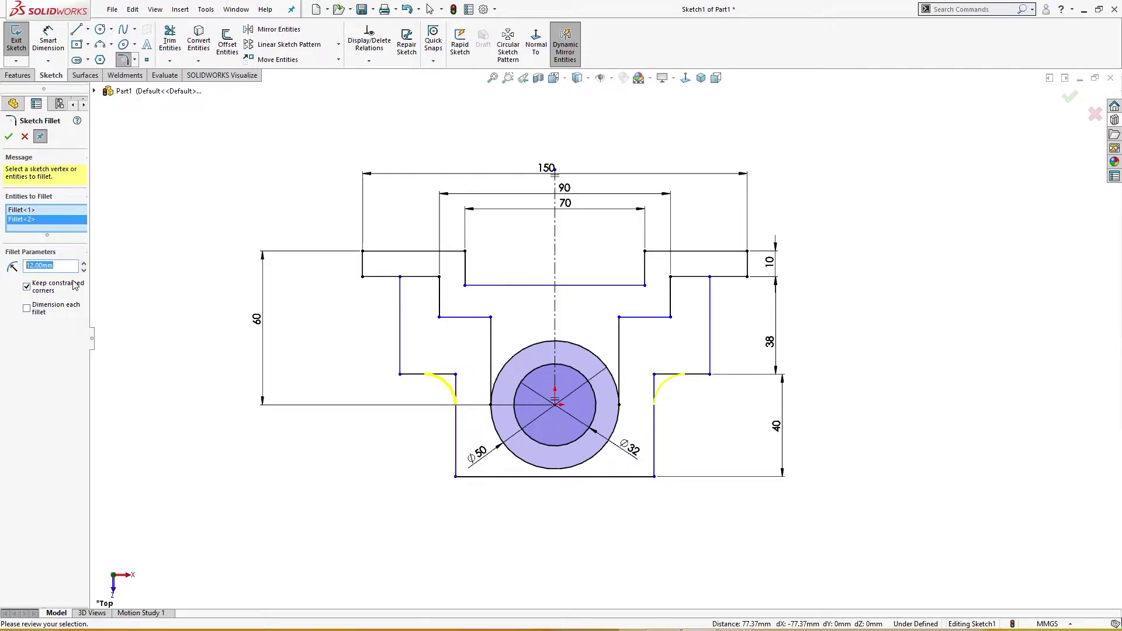
pyautogui.press('Return')
pyautogui.click(401, 375)
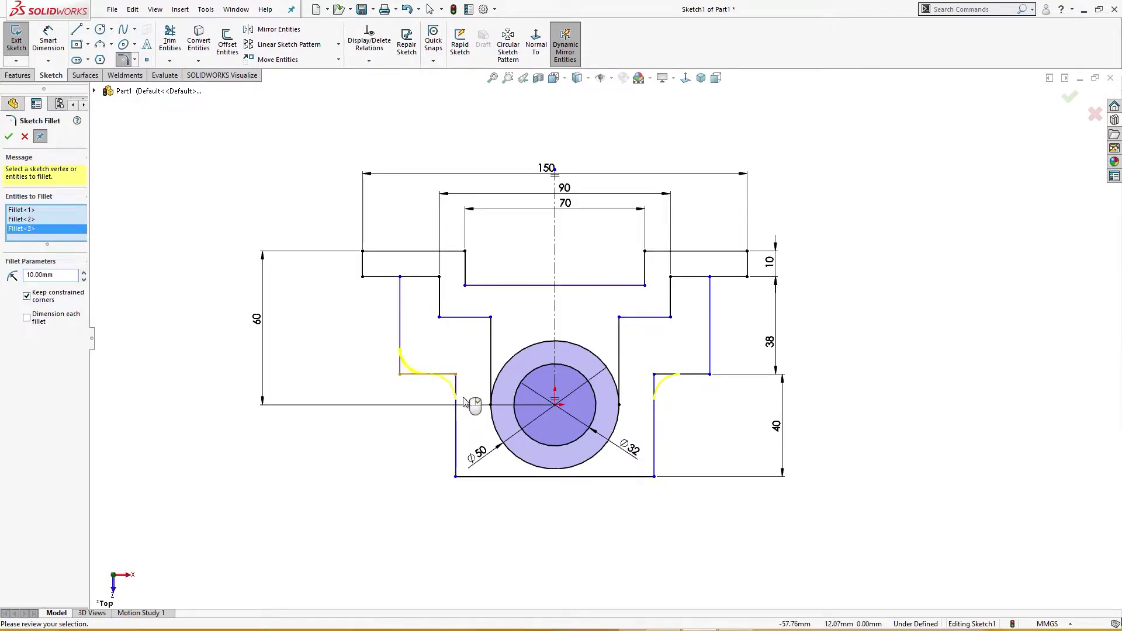
pyautogui.click(710, 374)
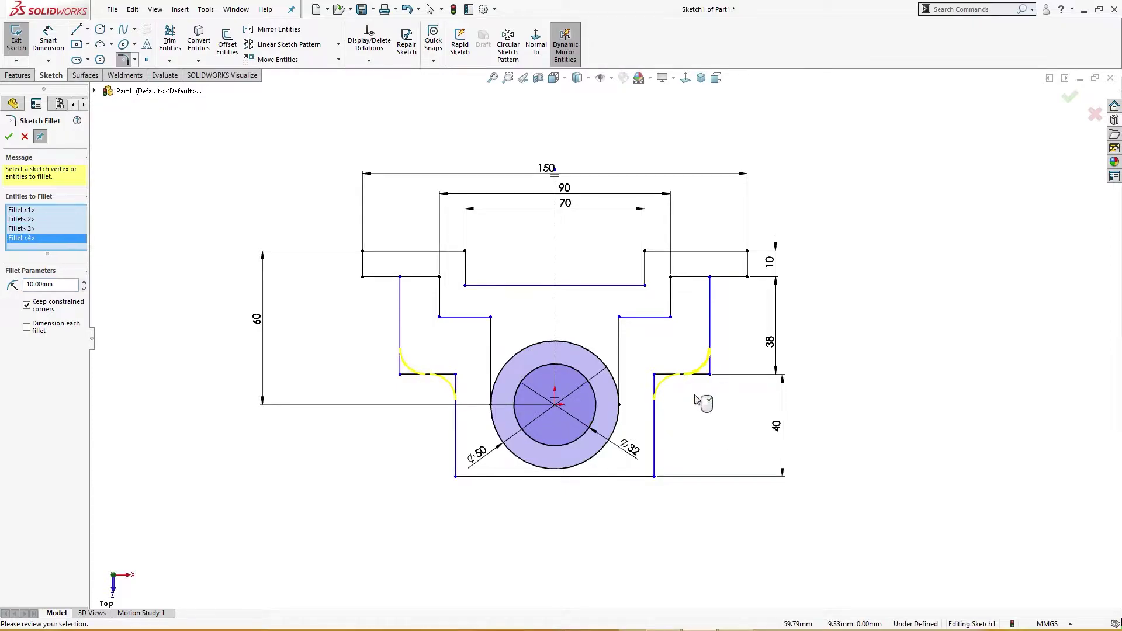
pyautogui.click(9, 137)
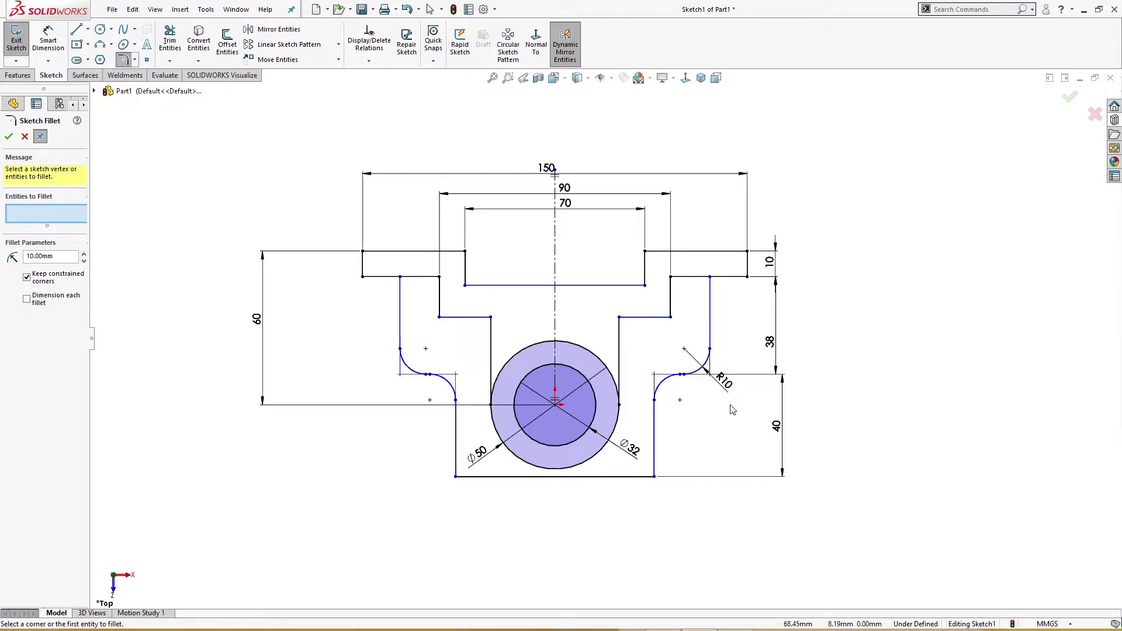
pyautogui.press('Escape')
pyautogui.moveTo(728, 382); pyautogui.dragTo(743, 388)
pyautogui.moveTo(689, 367); pyautogui.dragTo(690, 342, button='right')
pyautogui.click(664, 383)
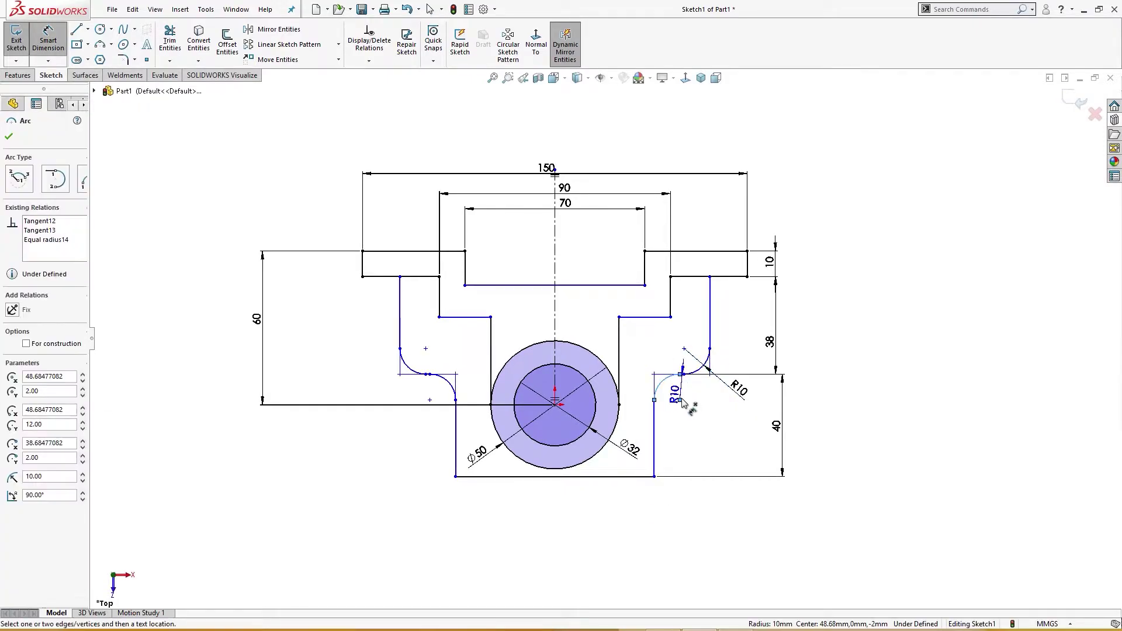
pyautogui.press('Escape')
pyautogui.press('Escape')
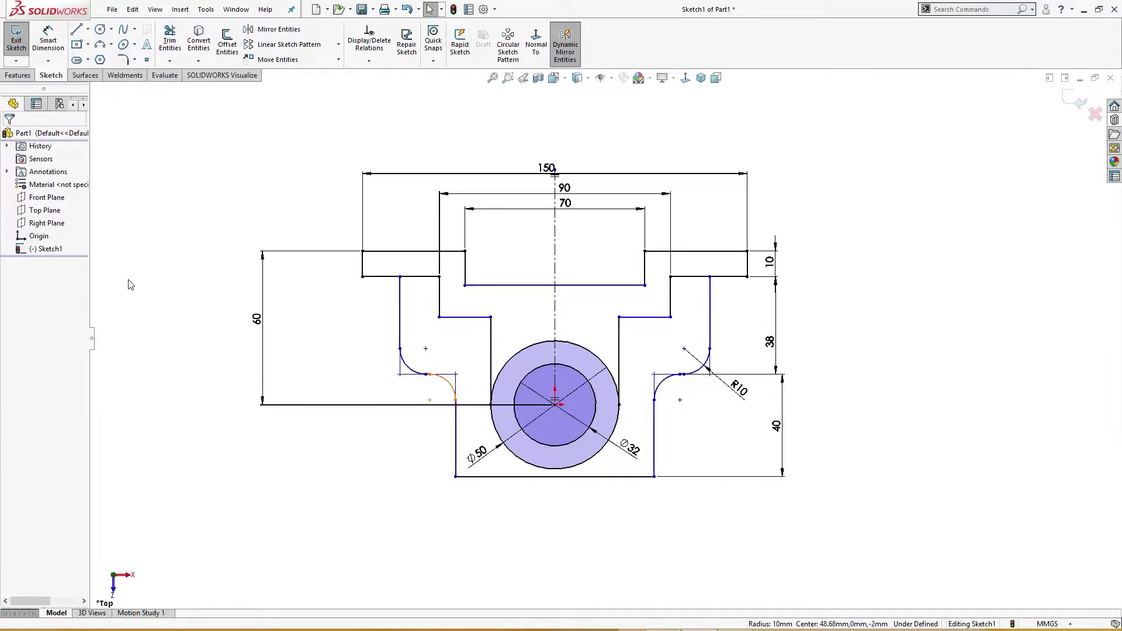
# Delete the two concave fillet arcs where the outer step meets the lower vertical lines, on both sides
pyautogui.click(661, 382)
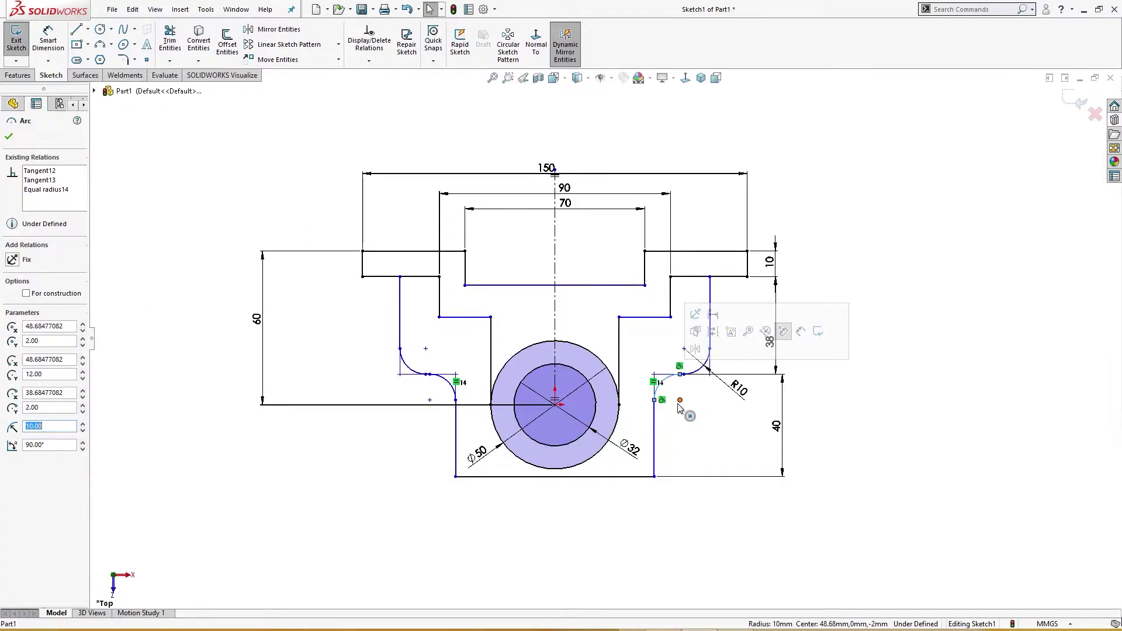
pyautogui.press('Escape')
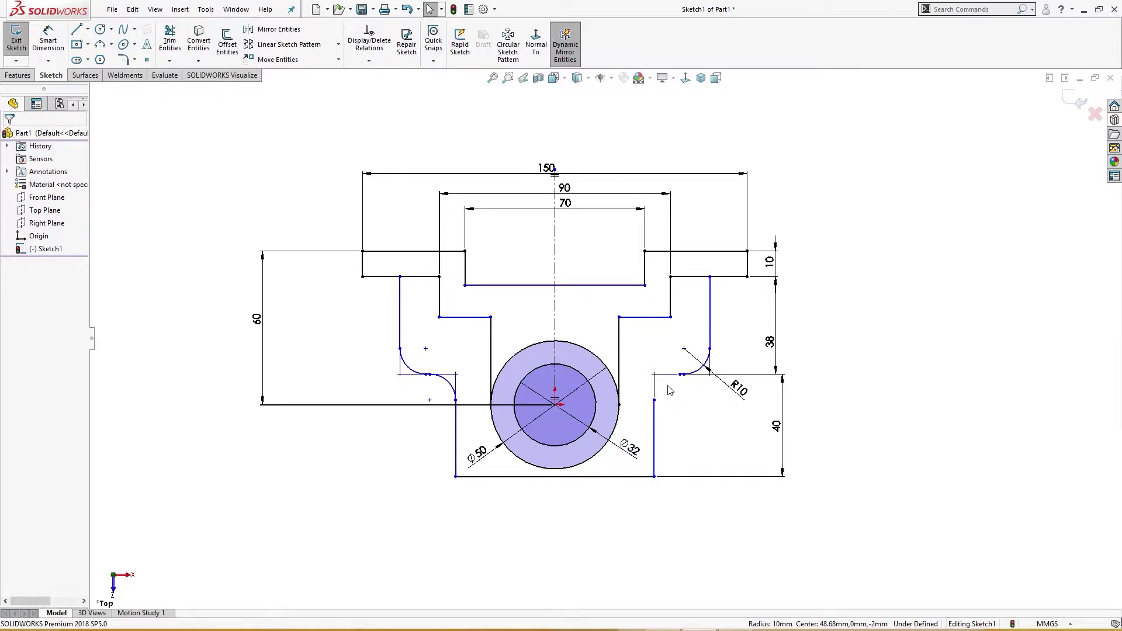
pyautogui.scroll(-2, 670, 391)
pyautogui.click(400, 379)
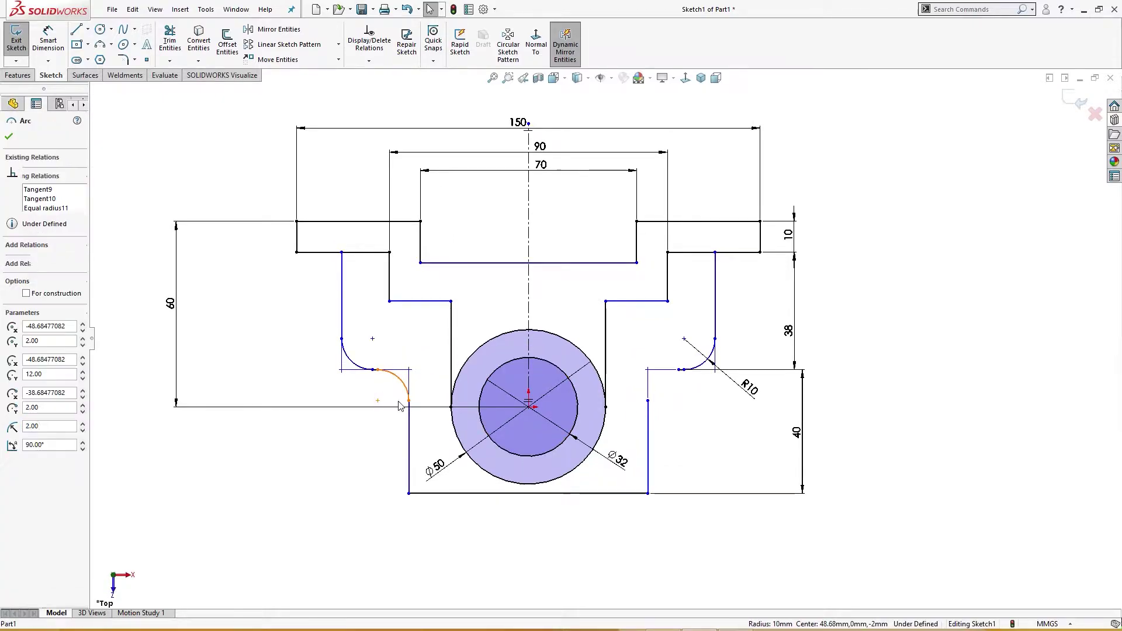
pyautogui.press('Delete')
# Try to fillet the left lower vertical line and the short horizontal step line with a 12 mm radius
pyautogui.press('Return')
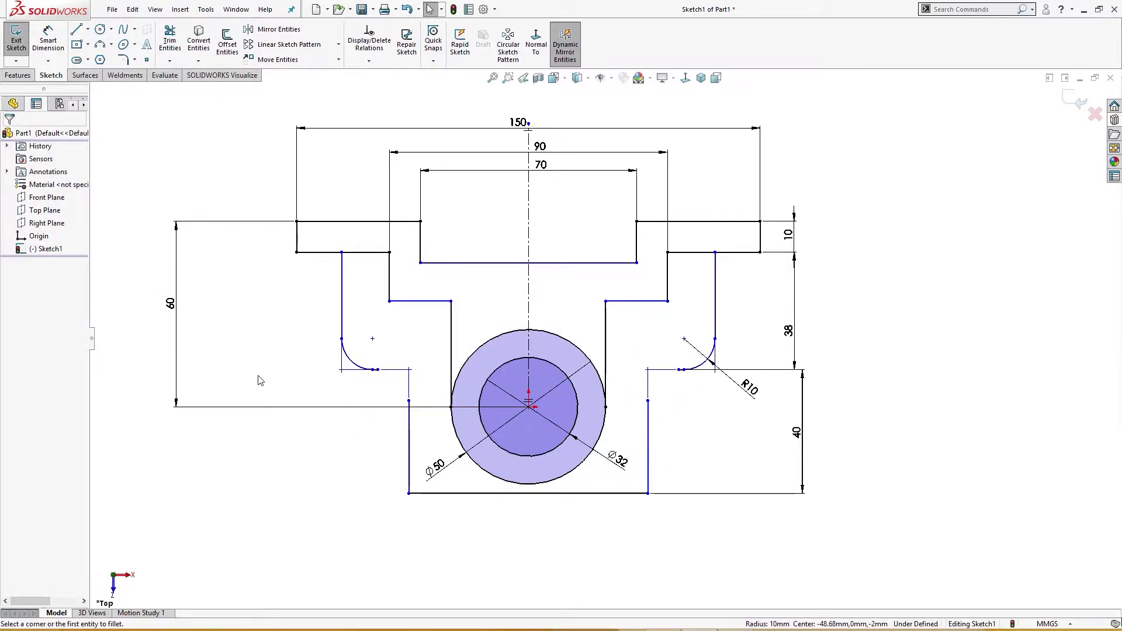
pyautogui.press('Return')
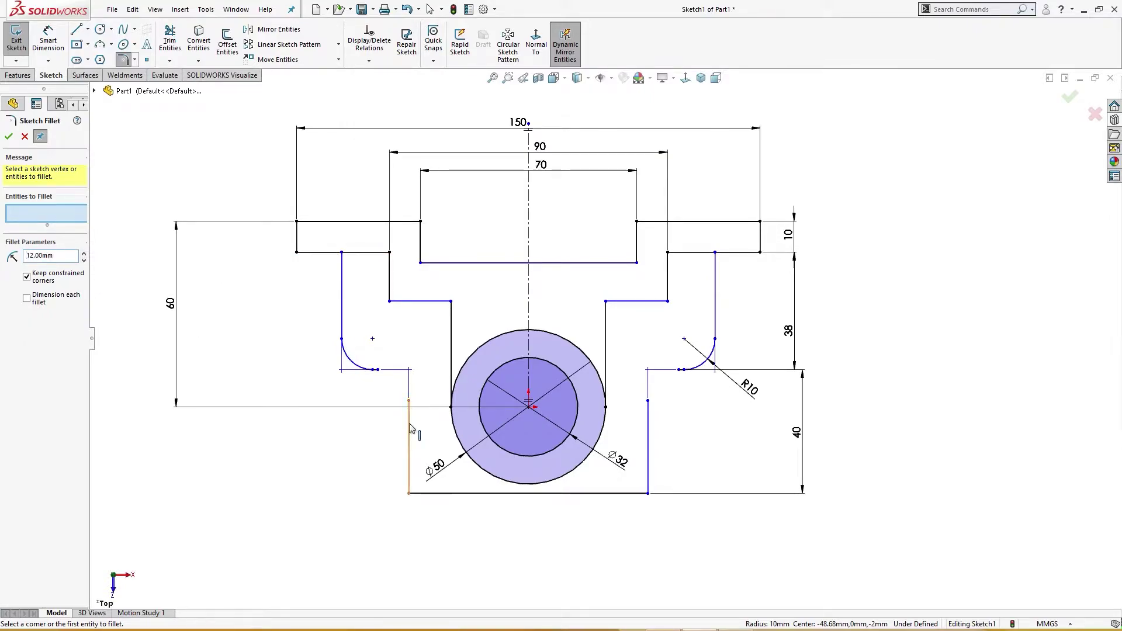
pyautogui.click(375, 369)
pyautogui.scroll(-3, 356, 377)
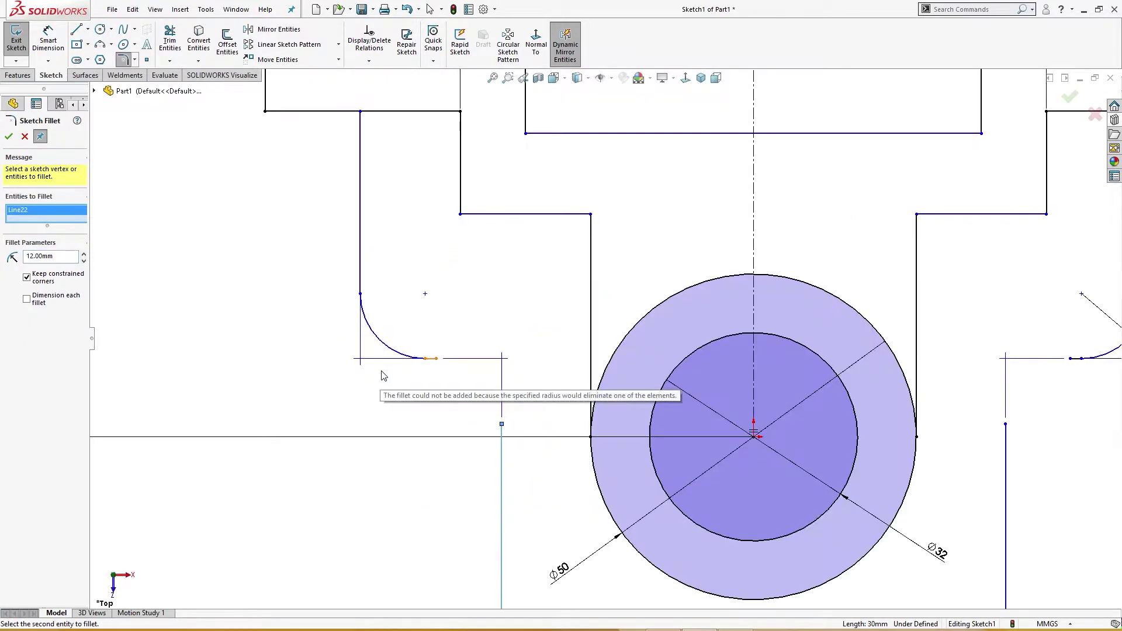
pyautogui.click(416, 359)
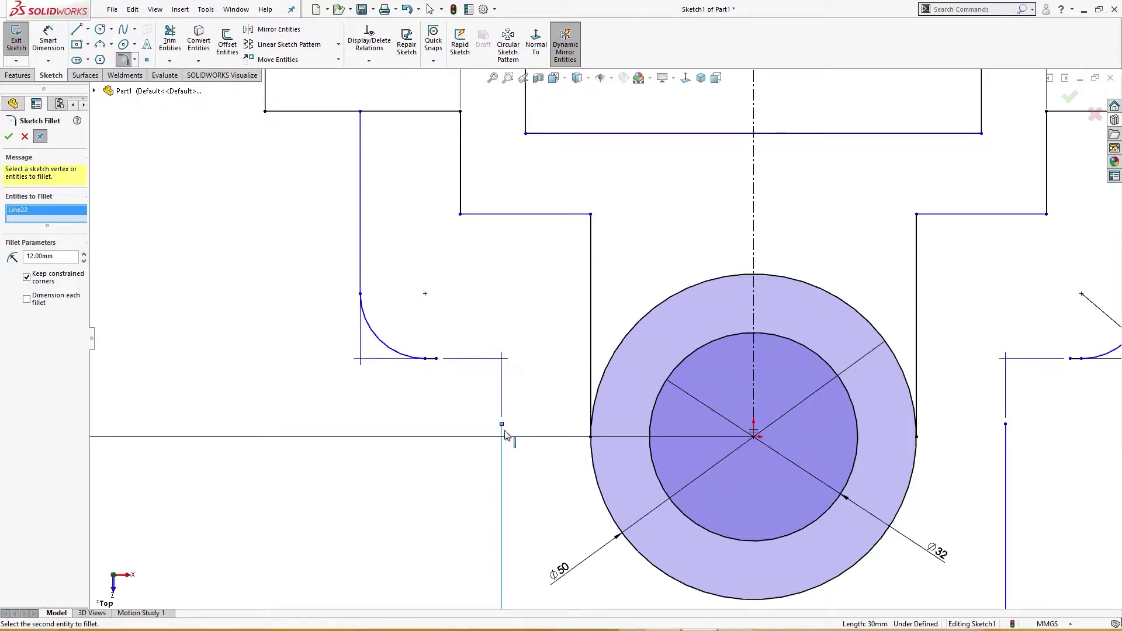
pyautogui.press('Escape')
# Extend the left lower vertical line up toward the step corner and dimension the profile's bottom edge to 90 mm
pyautogui.moveTo(501, 425); pyautogui.dragTo(508, 374)
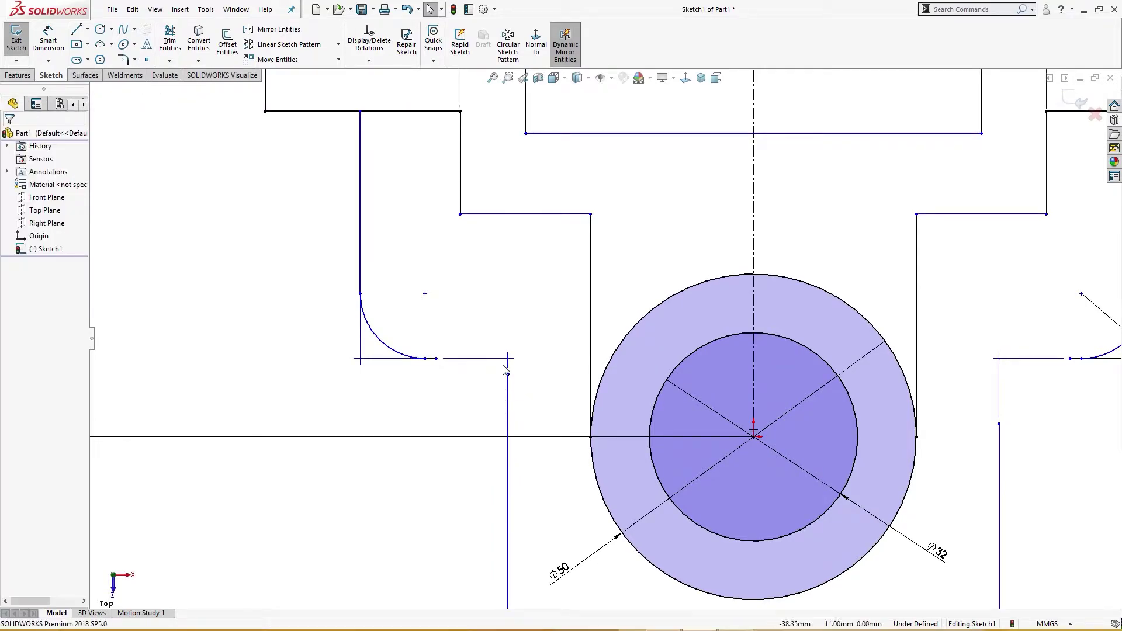
pyautogui.press('f')
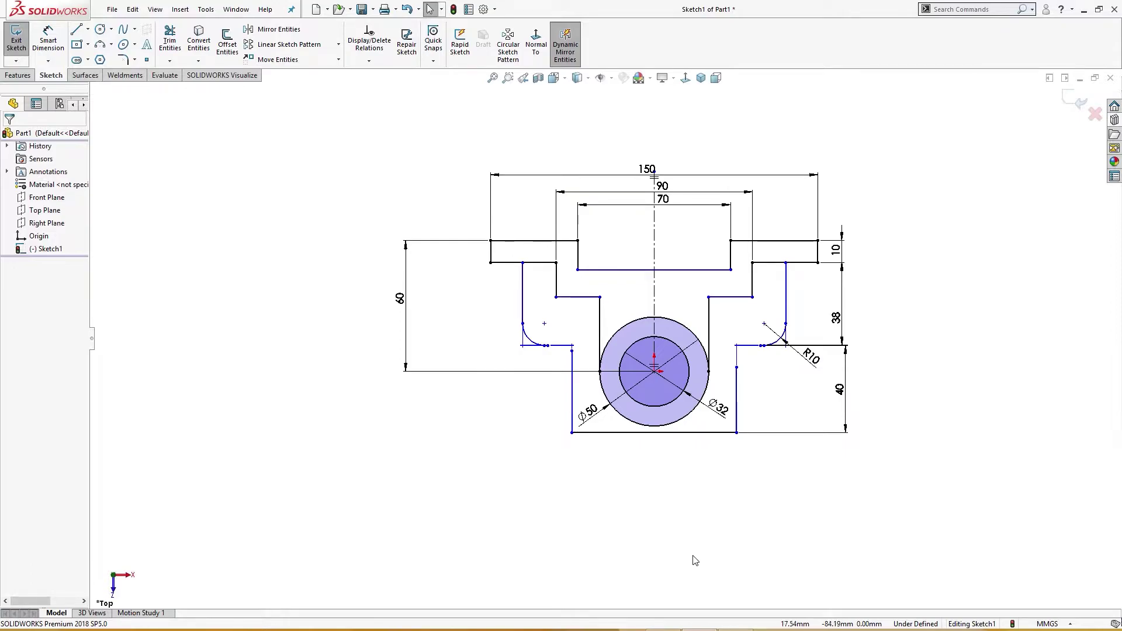
pyautogui.moveTo(694, 557); pyautogui.dragTo(684, 497, button='right')
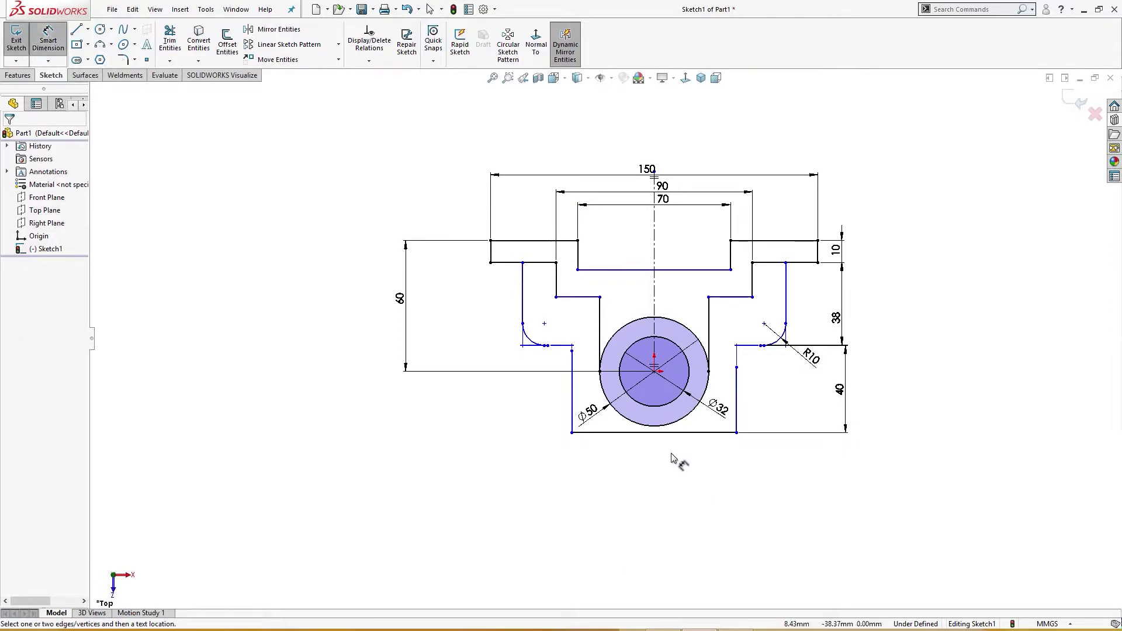
pyautogui.click(663, 433)
pyautogui.click(657, 489)
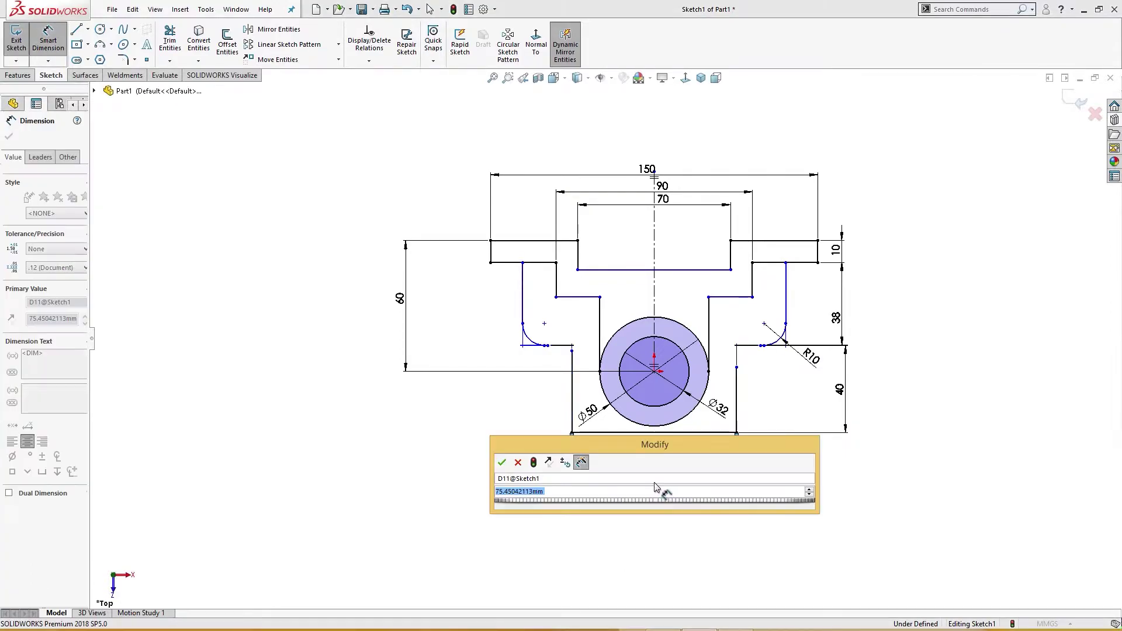
pyautogui.write('90')
pyautogui.press('Return')
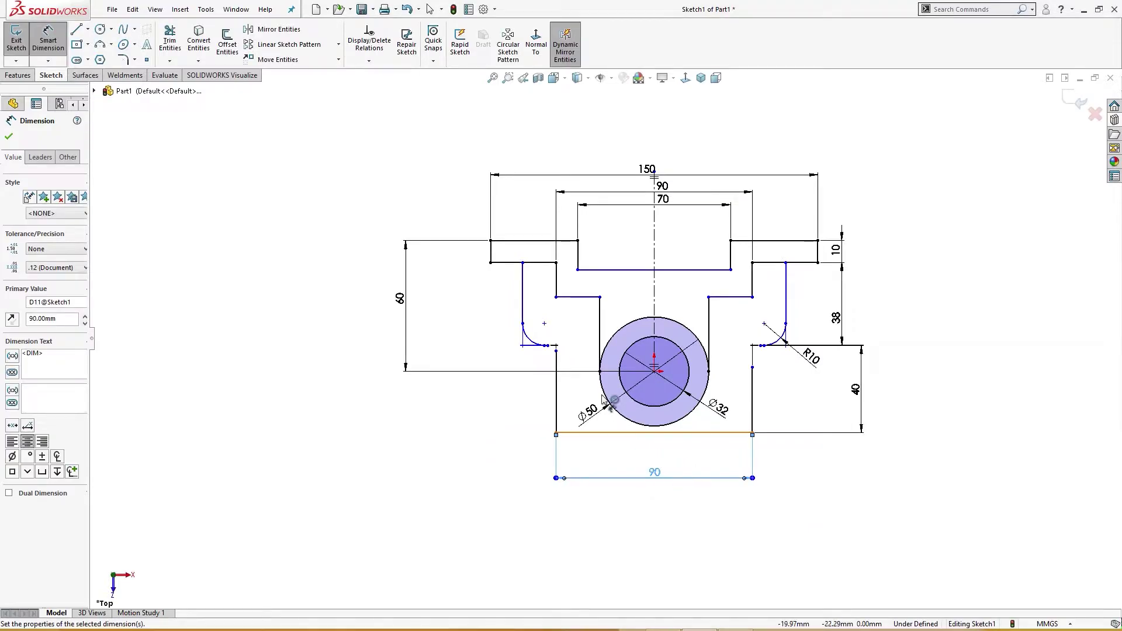
# Dimension the distance between the left and right outer vertical lines of the lower step to 138 mm
pyautogui.click(522, 295)
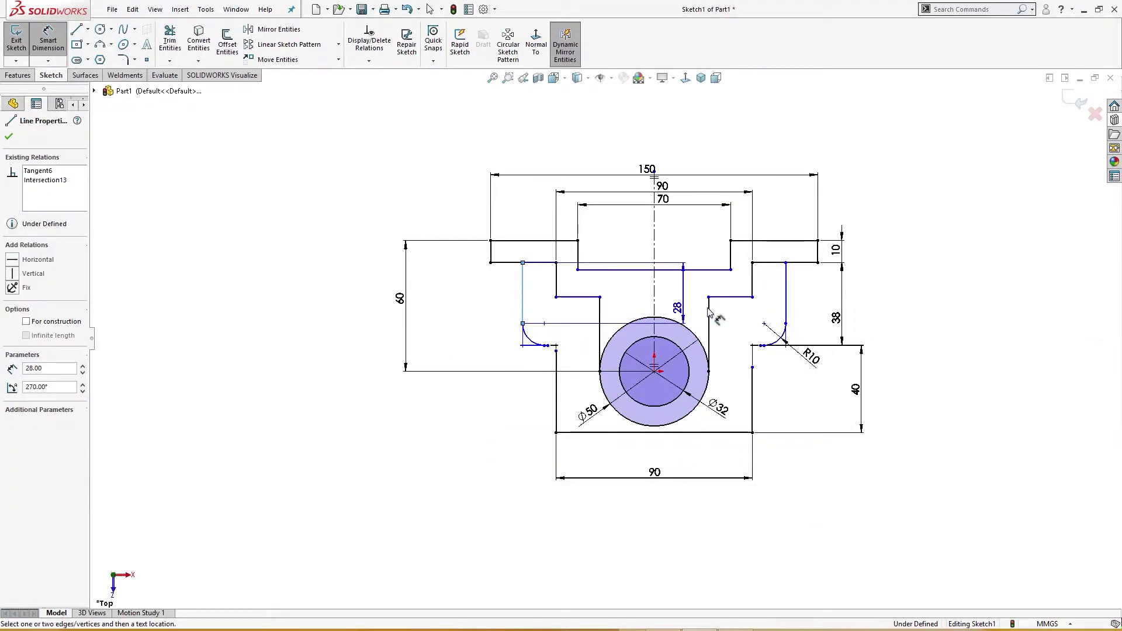
pyautogui.click(785, 310)
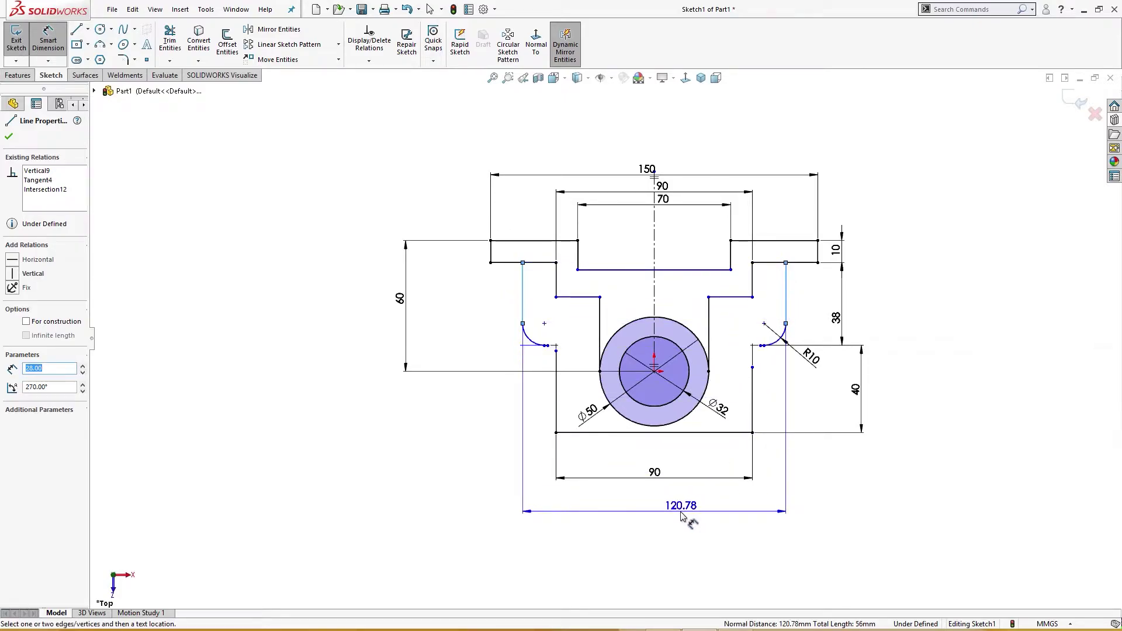
pyautogui.click(655, 504)
pyautogui.write('138')
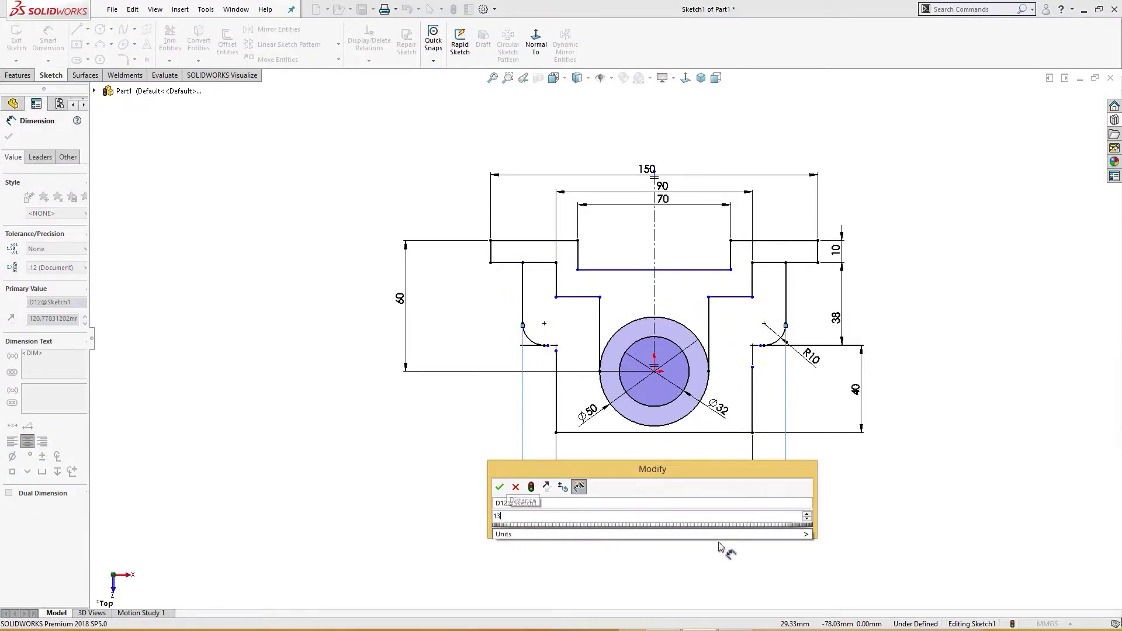
pyautogui.press('Return')
pyautogui.press('Escape')
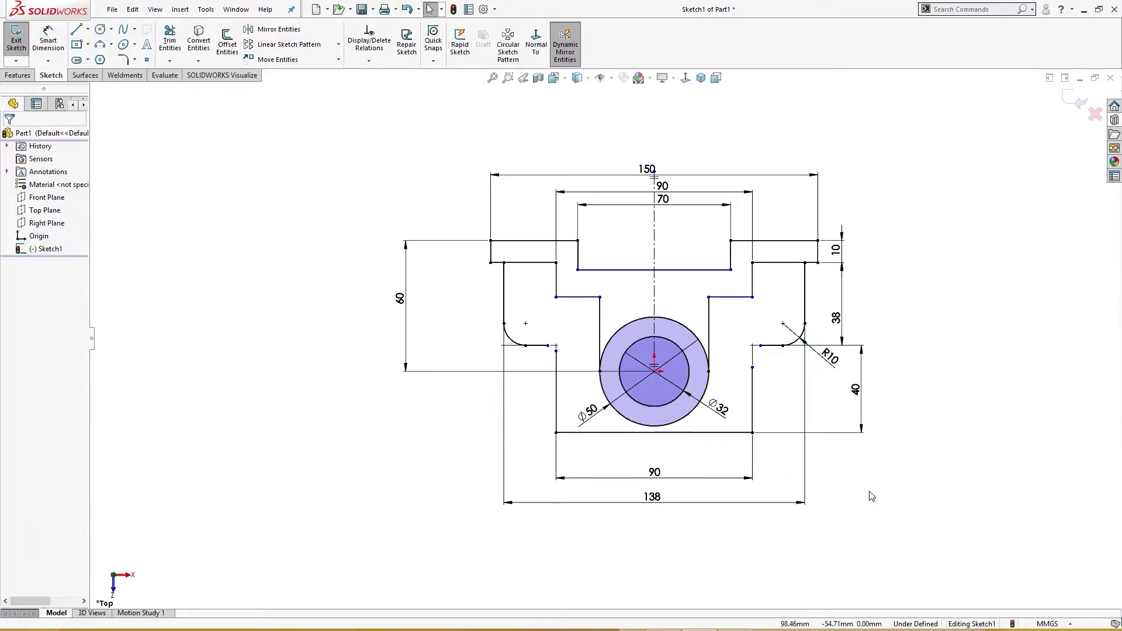
# Fillet the concave corners between the step's short horizontal lines and the lower vertical lines with a 12 mm radius on both sides
pyautogui.press('f')
pyautogui.moveTo(272, 391); pyautogui.dragTo(257, 355, button='right')
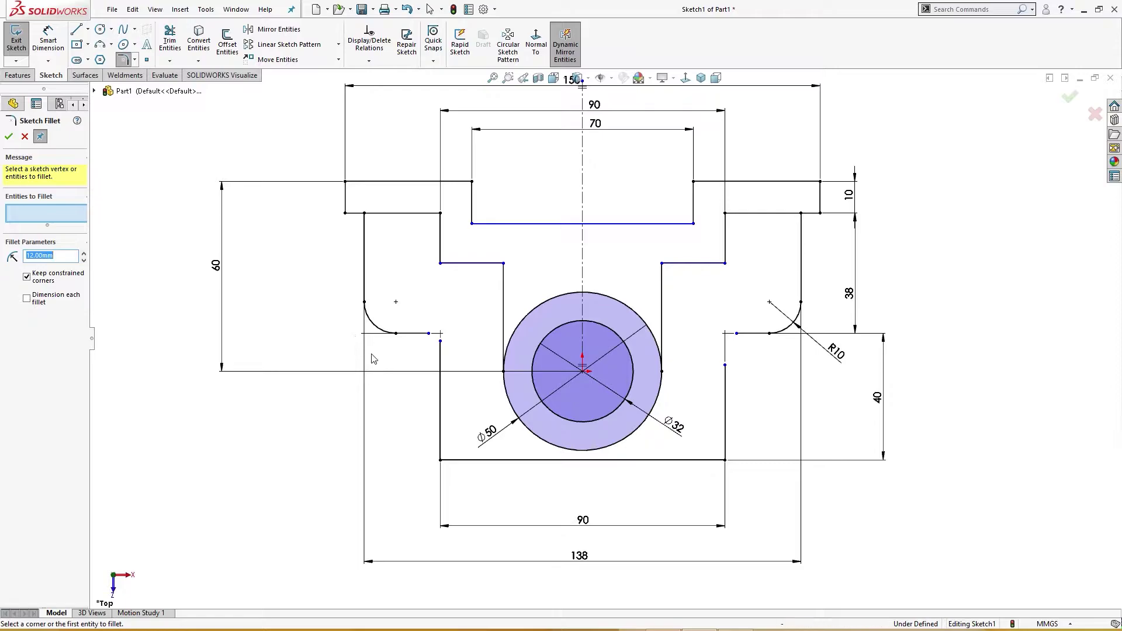
pyautogui.click(417, 333)
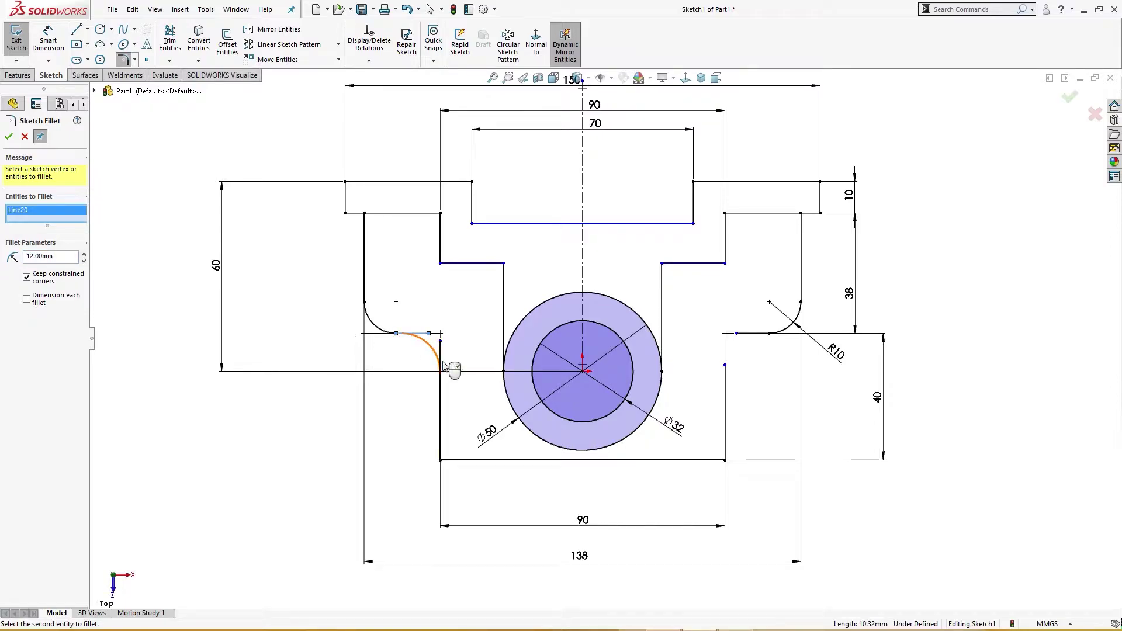
pyautogui.click(726, 388)
pyautogui.click(757, 338)
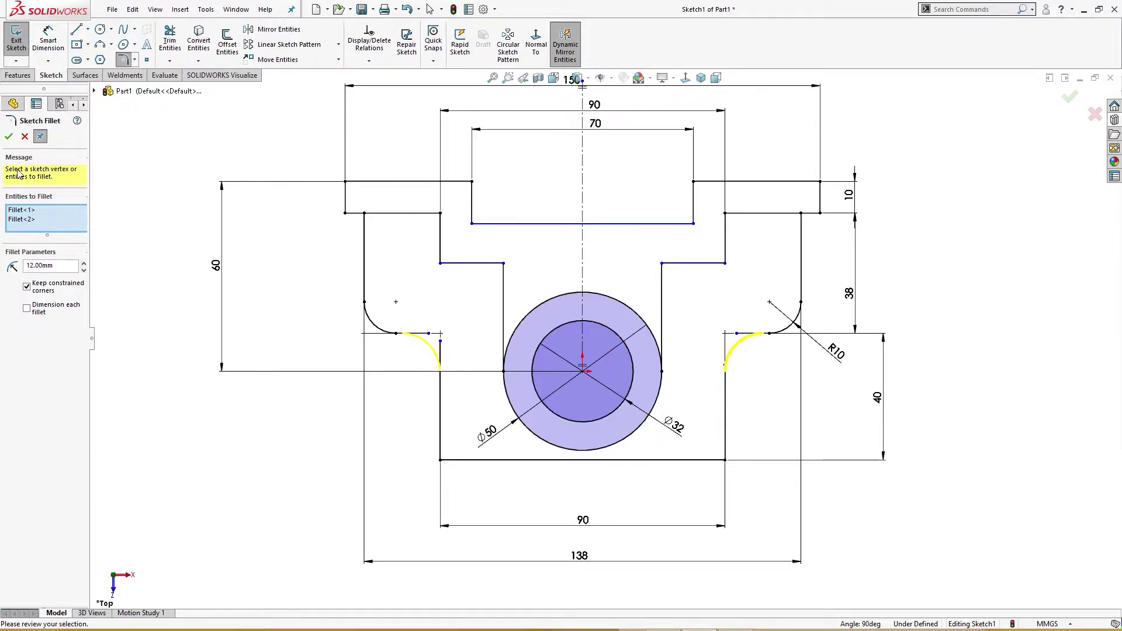
pyautogui.click(10, 137)
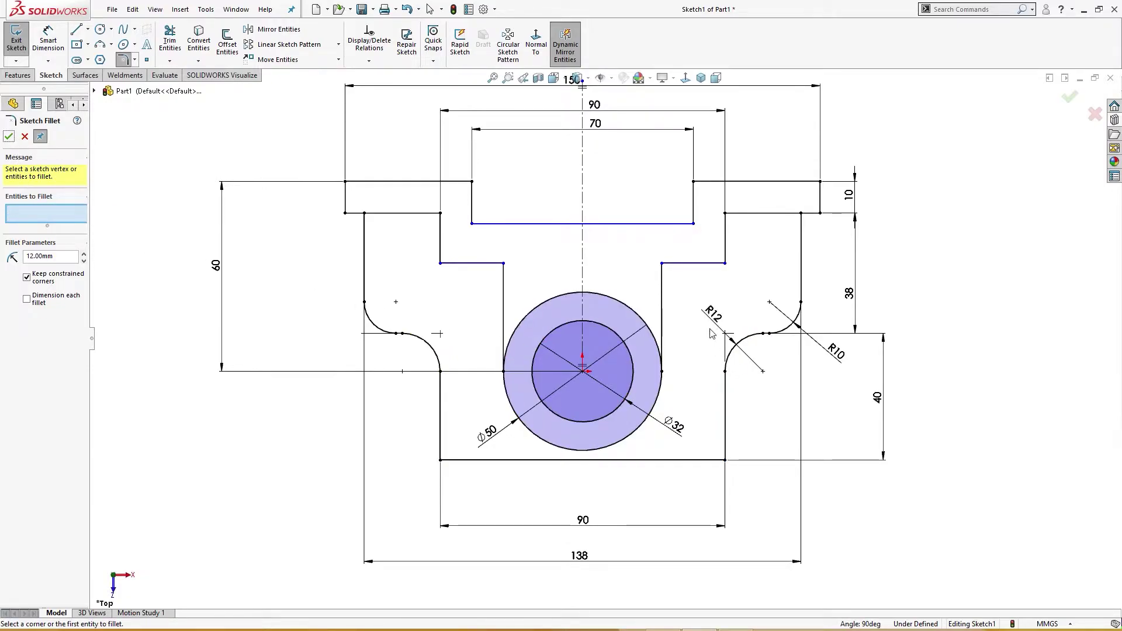
pyautogui.press('Escape')
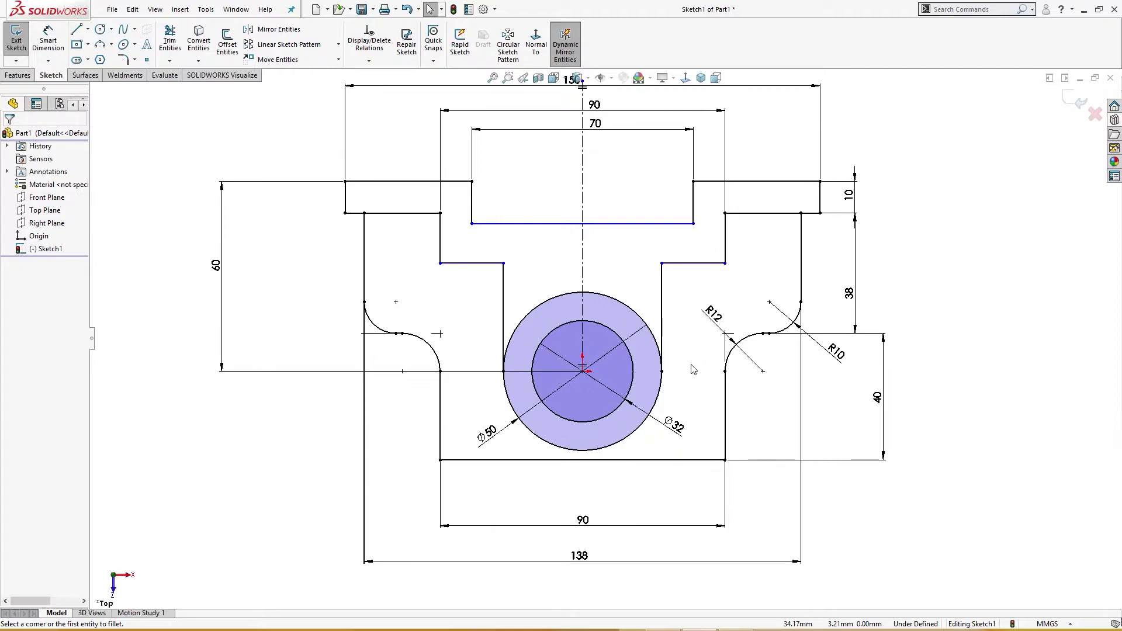
# Dimension the depth of the central upper notch to 25 mm along its right vertical line
pyautogui.scroll(2, 678, 292)
pyautogui.scroll(-1, 659, 234)
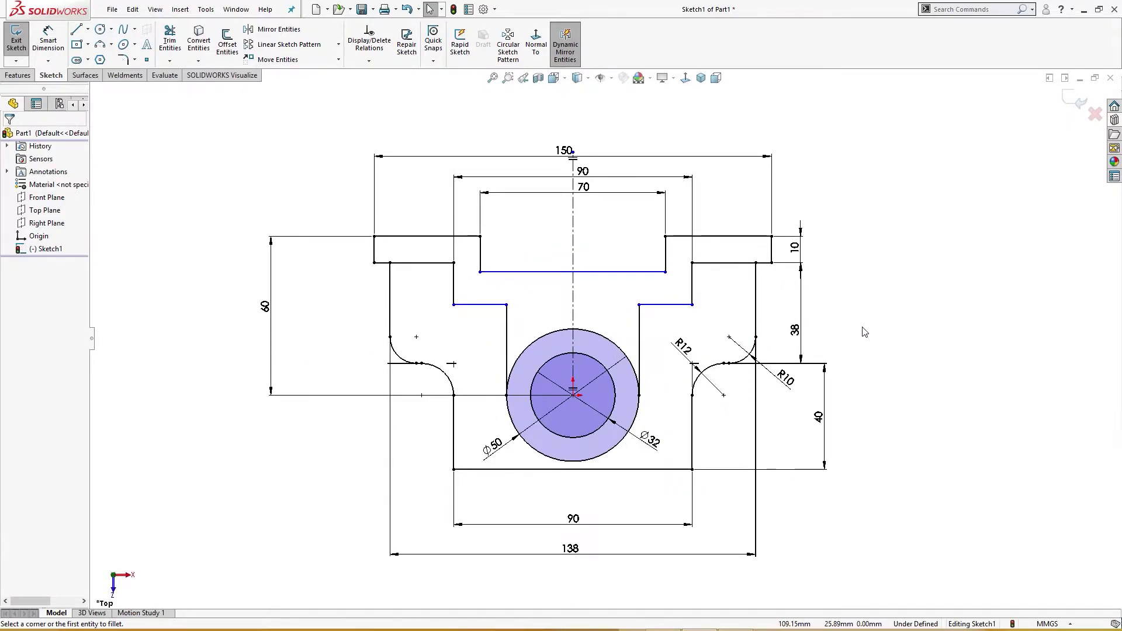
pyautogui.moveTo(865, 333); pyautogui.dragTo(864, 307, button='right')
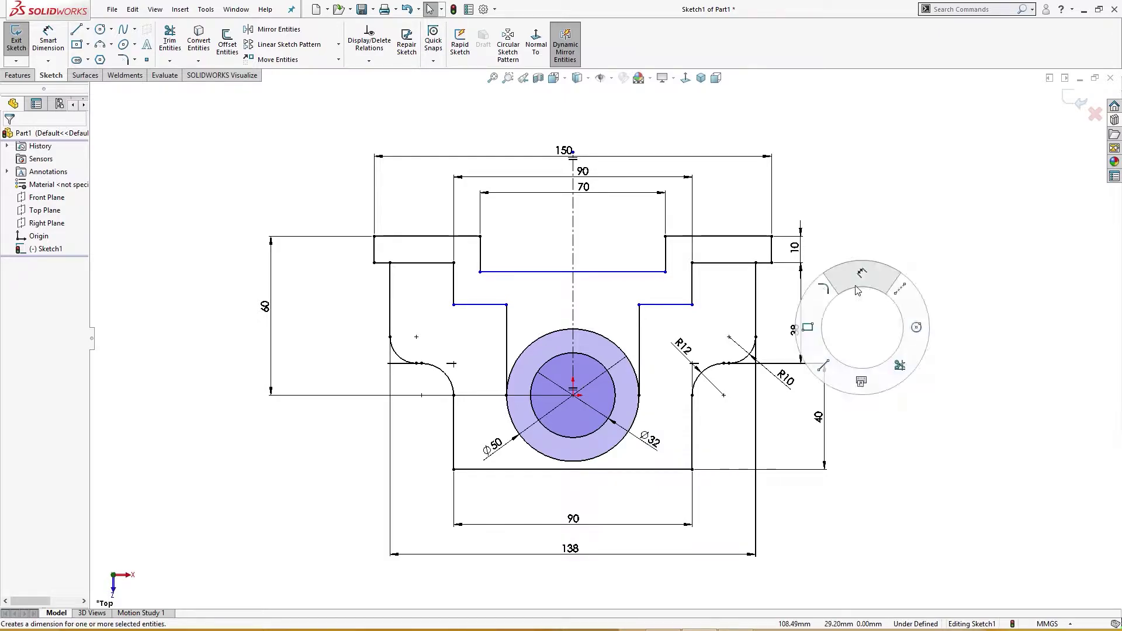
pyautogui.click(666, 263)
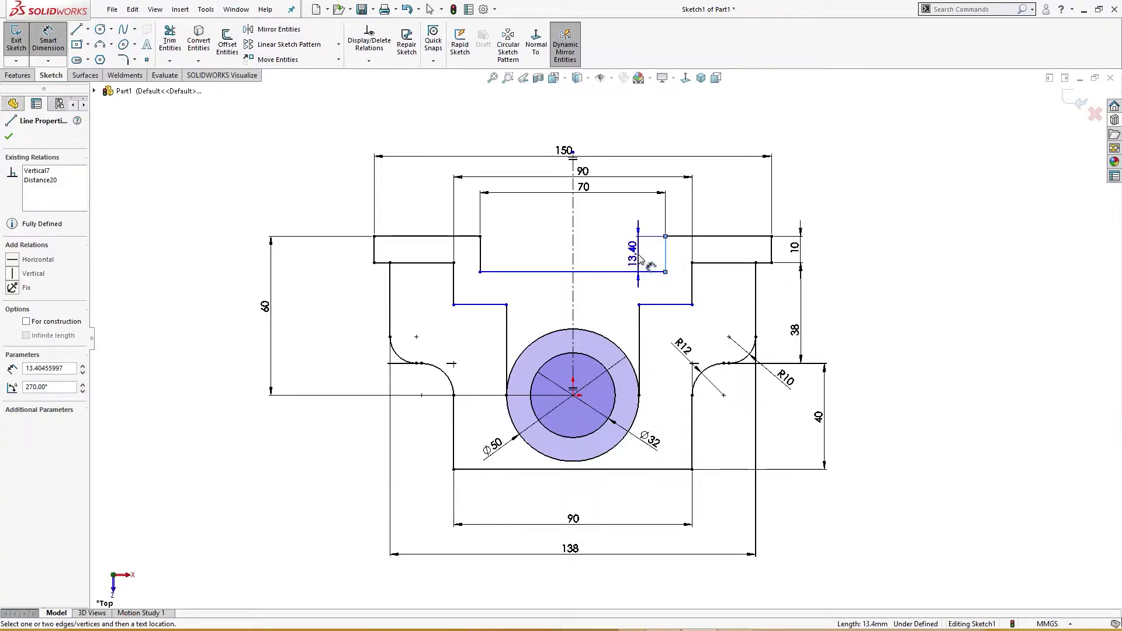
pyautogui.click(654, 267)
pyautogui.write('25')
pyautogui.press('Return')
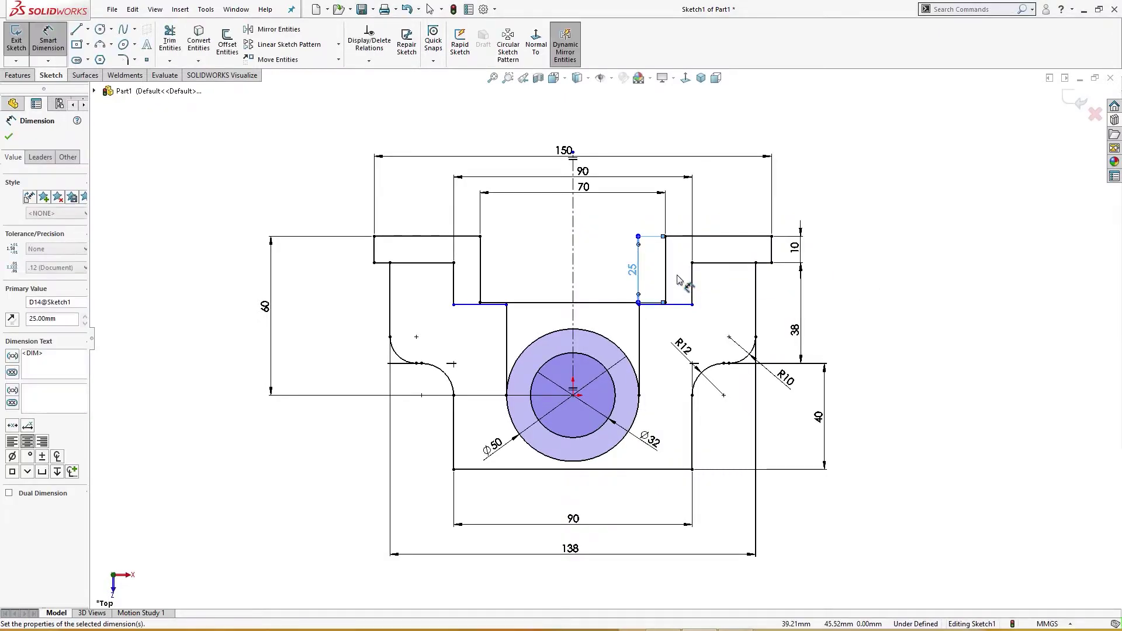
pyautogui.press('Escape')
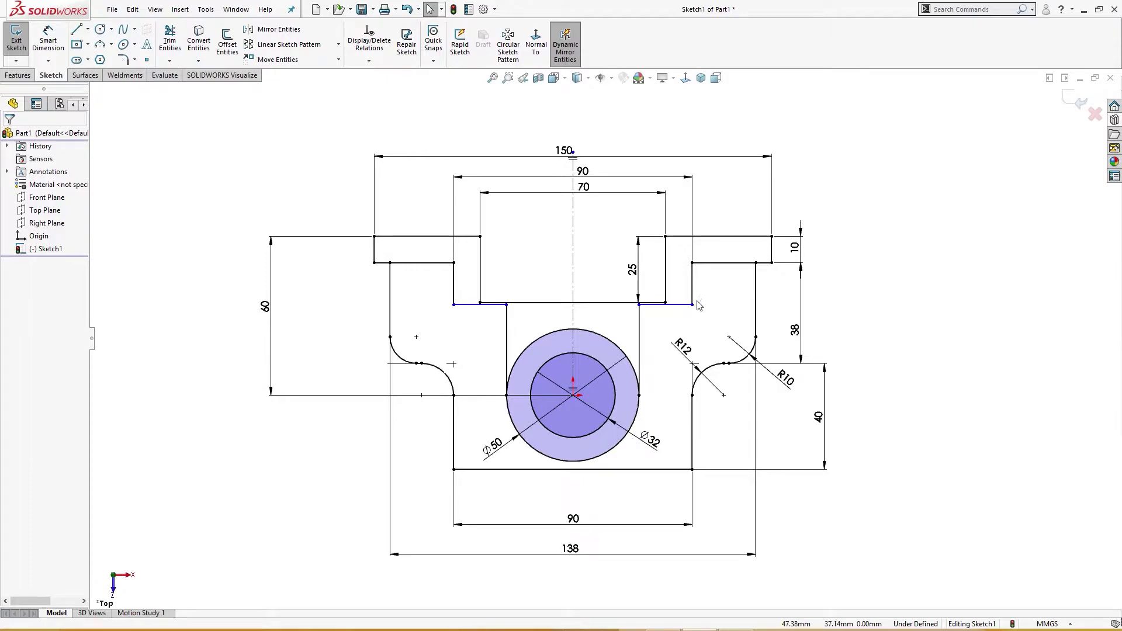
# Dimension the vertical gap between the notch's bottom line and the right inner step line below it to 10 mm
pyautogui.scroll(-3, 673, 298)
pyautogui.moveTo(672, 374); pyautogui.dragTo(655, 316, button='right')
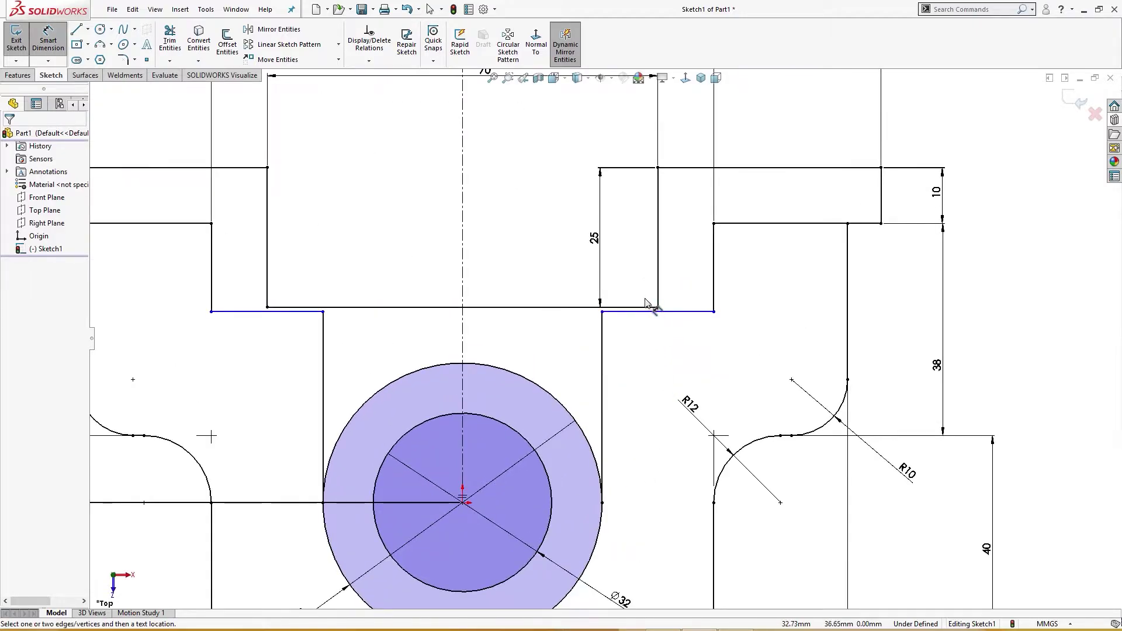
pyautogui.click(645, 307)
pyautogui.click(643, 313)
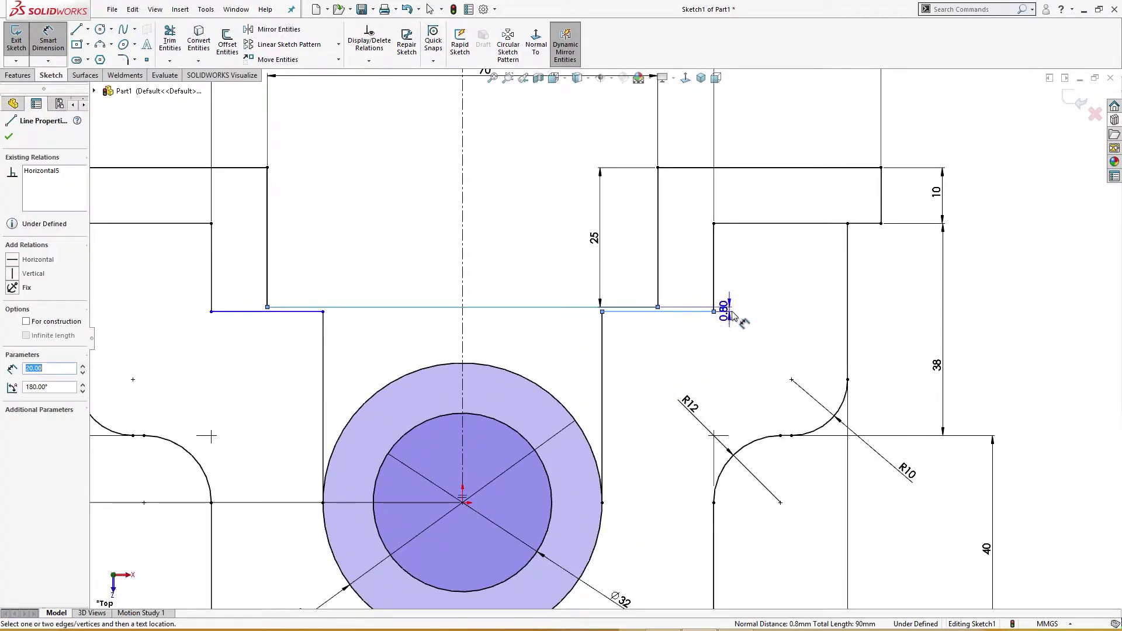
pyautogui.click(751, 325)
pyautogui.write('10')
pyautogui.press('Return')
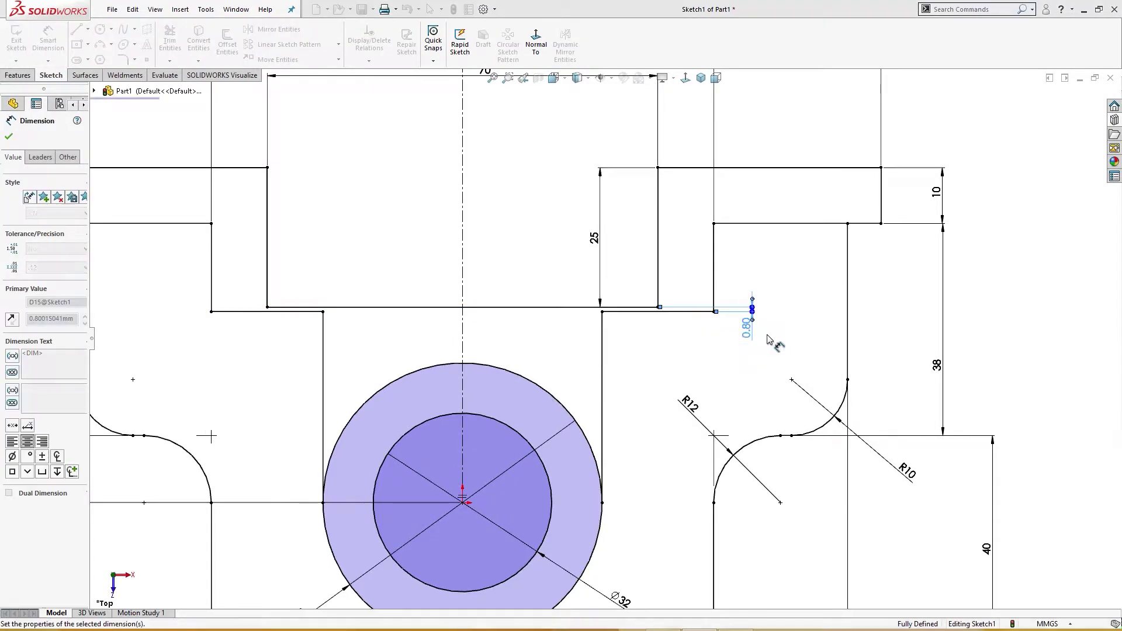
pyautogui.scroll(2, 794, 350)
pyautogui.scroll(5, 794, 350)
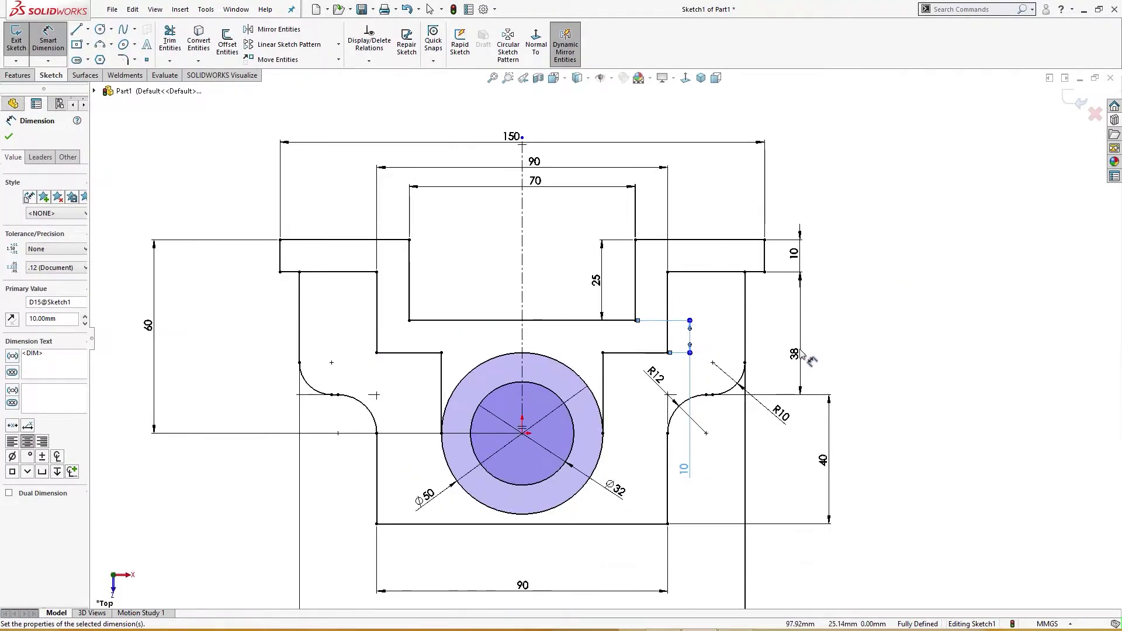
pyautogui.press('Escape')
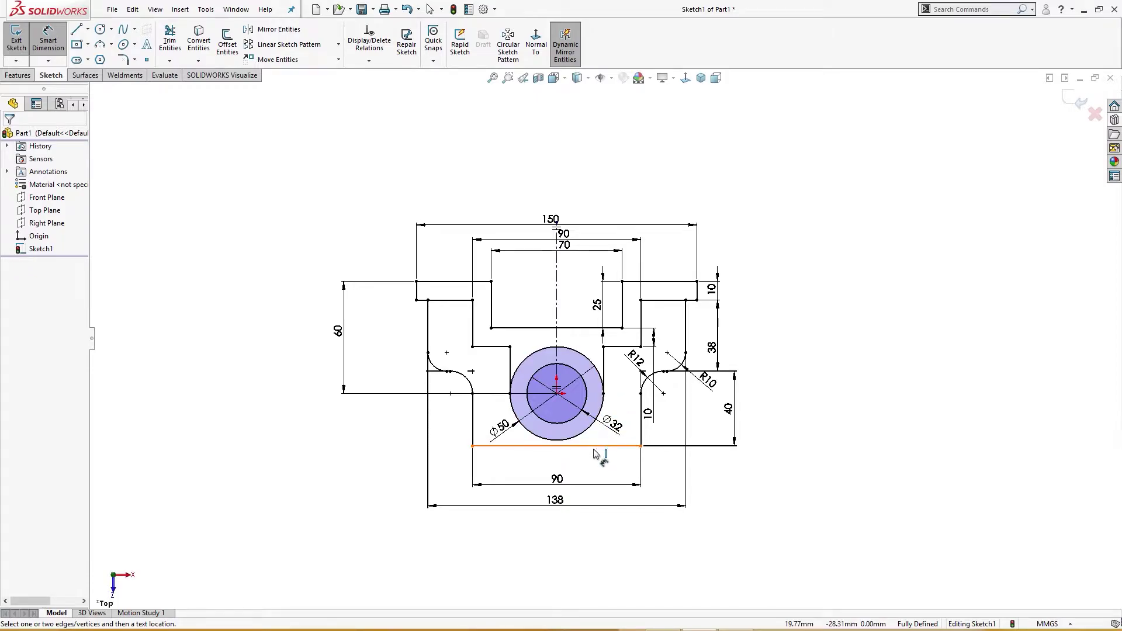
# Check the reference drawing and extrude the lower region of the profile, outside the circle and inner step, to a 10 mm depth
pyautogui.click(663, 625)
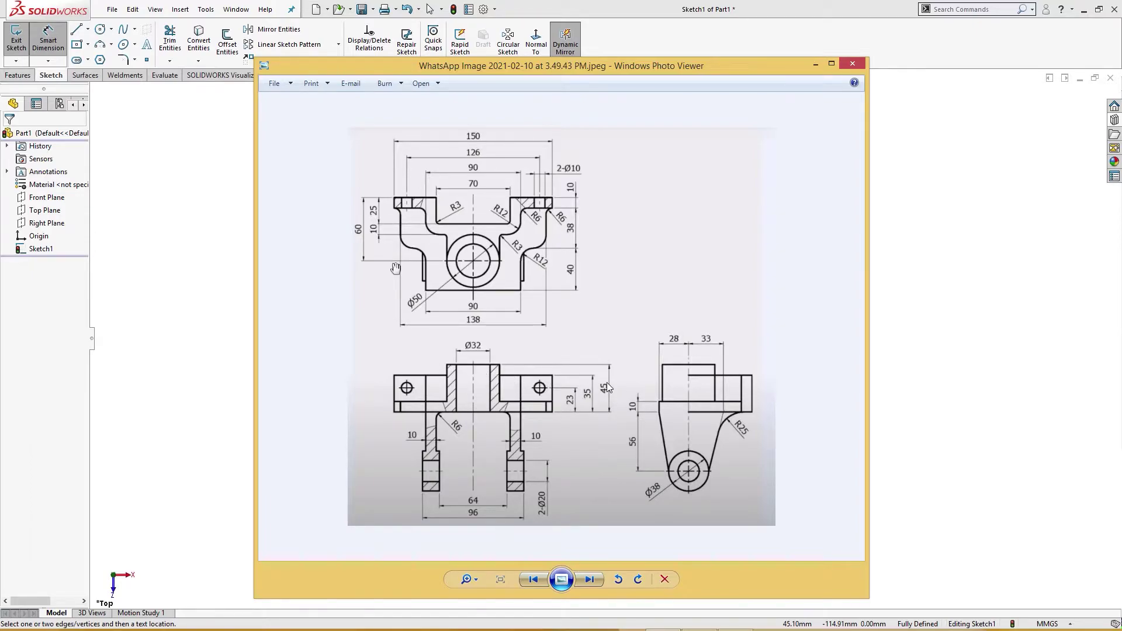
pyautogui.click(816, 64)
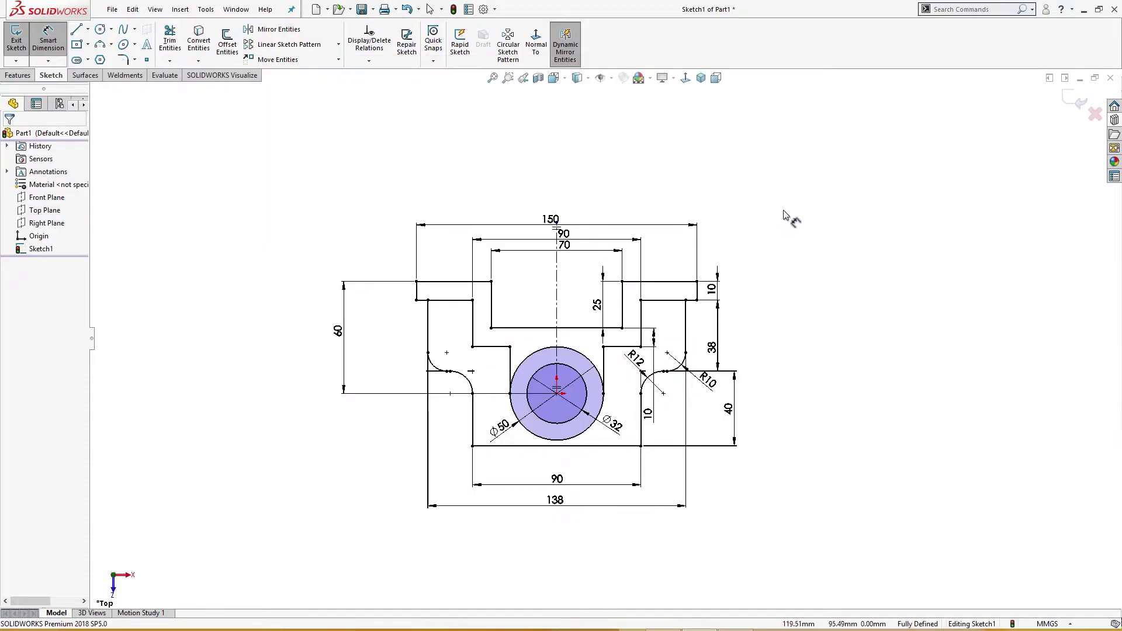
pyautogui.moveTo(798, 196); pyautogui.dragTo(804, 246, button='right')
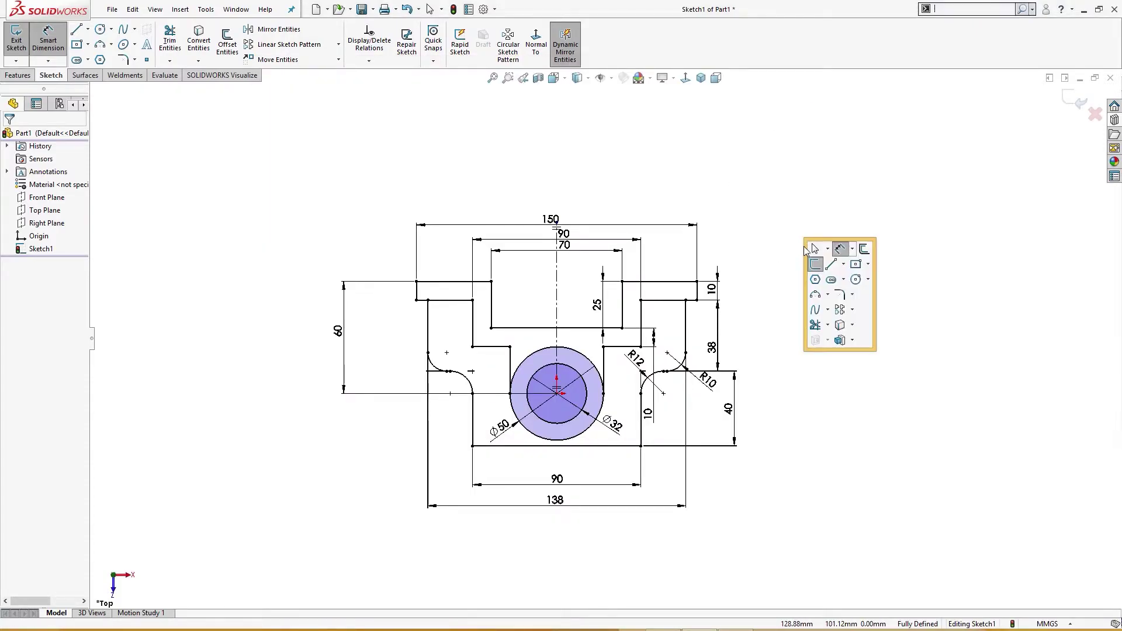
pyautogui.click(840, 326)
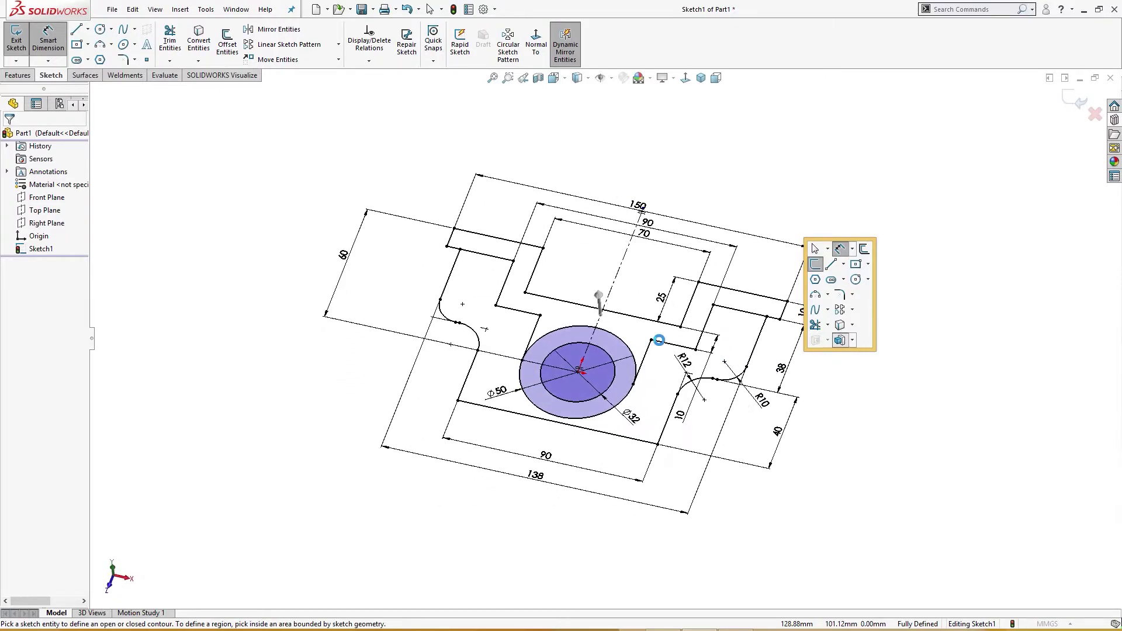
pyautogui.click(510, 288)
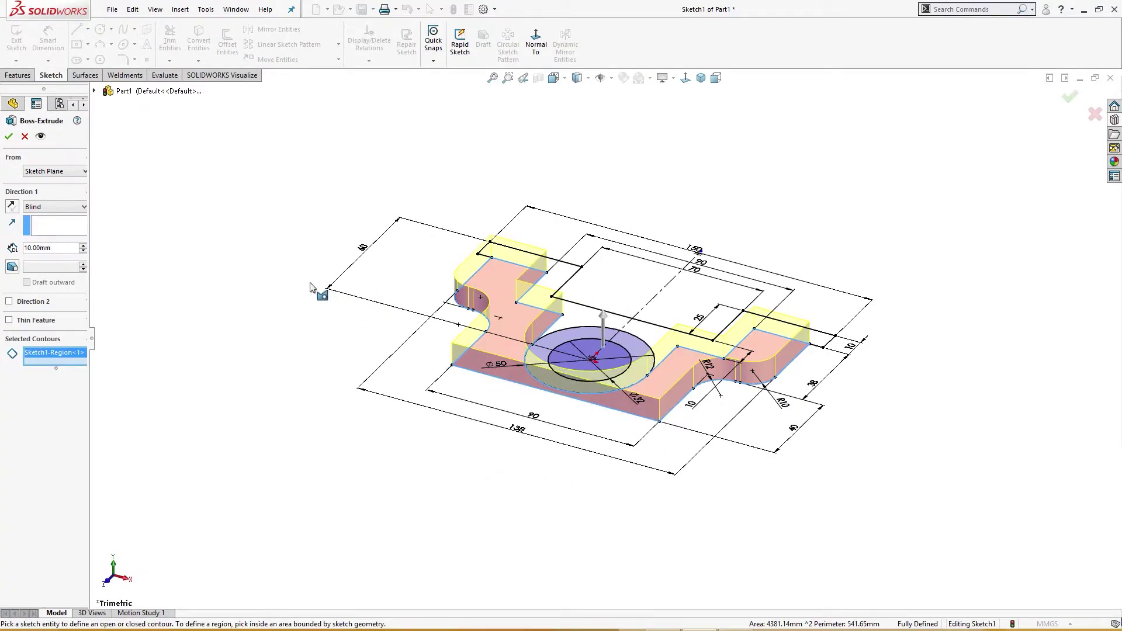
pyautogui.click(11, 138)
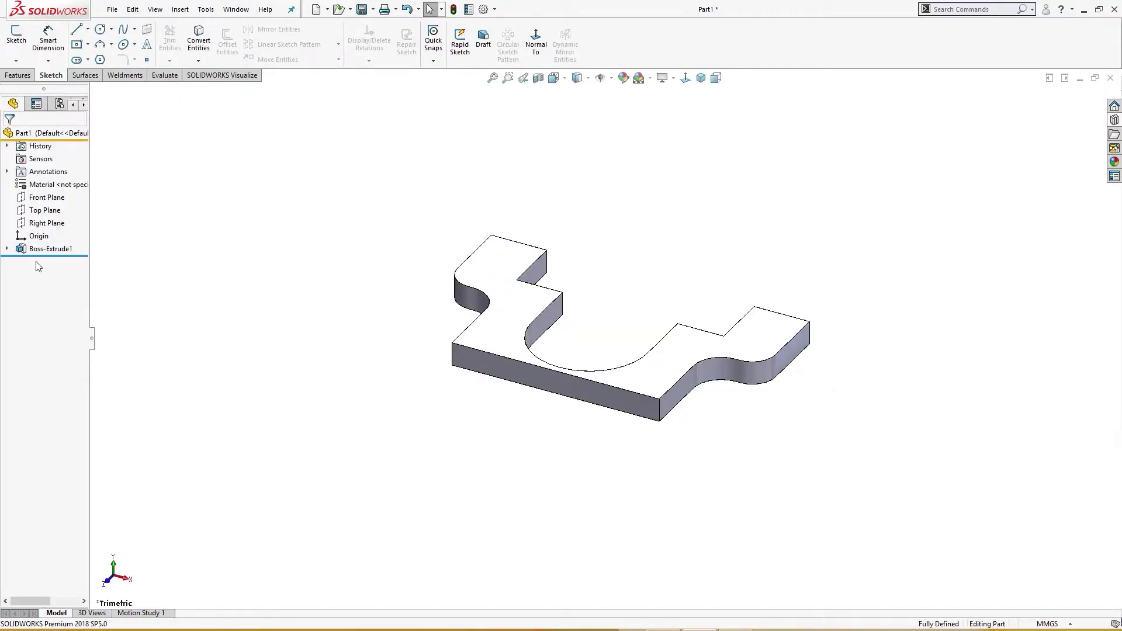
# Reuse the first sketch to extrude the stepped upper wall regions above the circle by 10 mm as a second boss
pyautogui.click(7, 250)
pyautogui.click(52, 261)
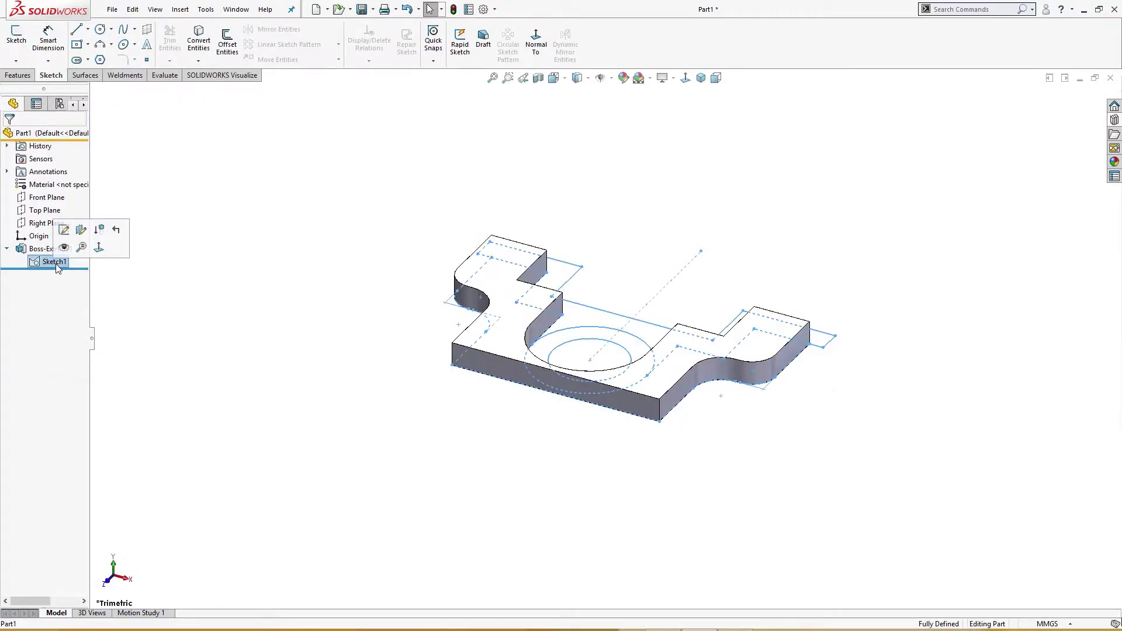
pyautogui.click(18, 75)
pyautogui.click(22, 42)
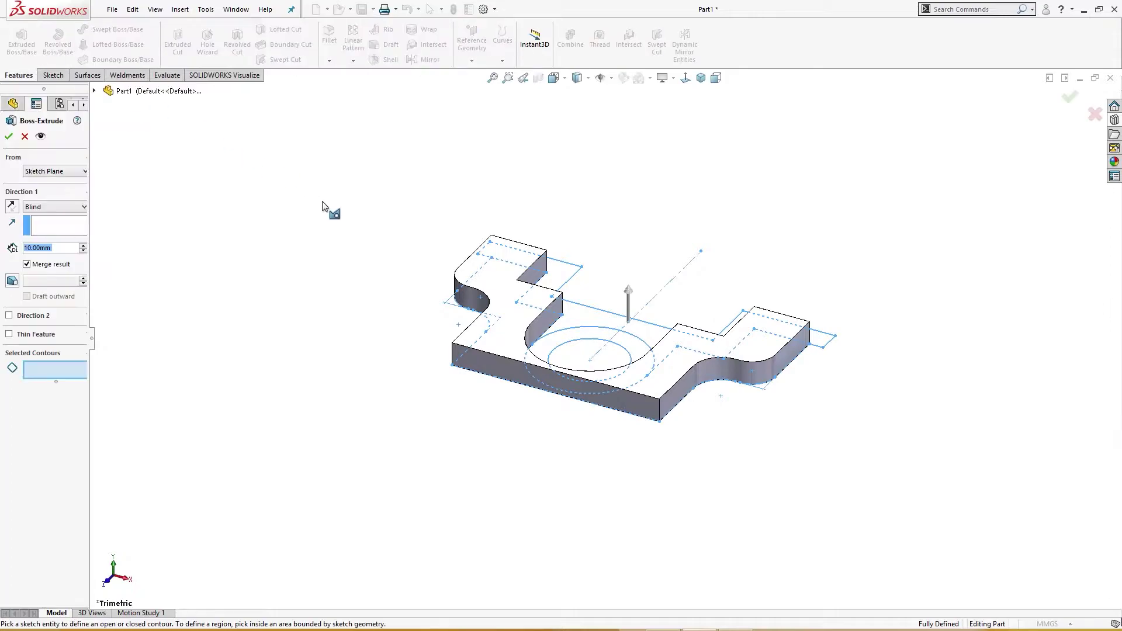
pyautogui.click(571, 316)
pyautogui.click(647, 335)
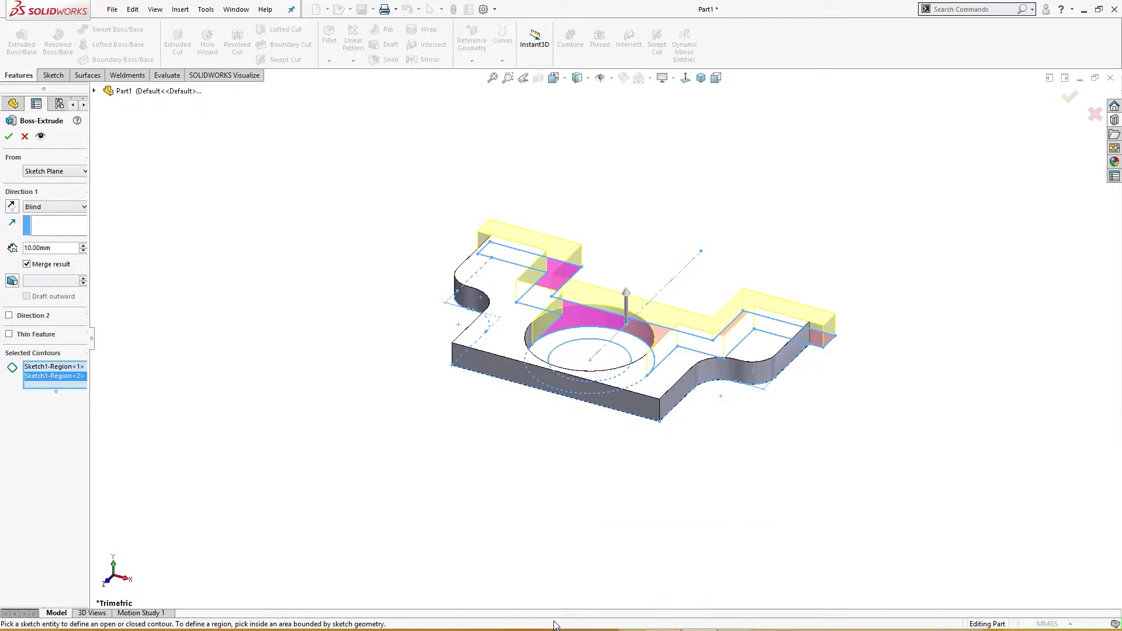
pyautogui.press('Return')
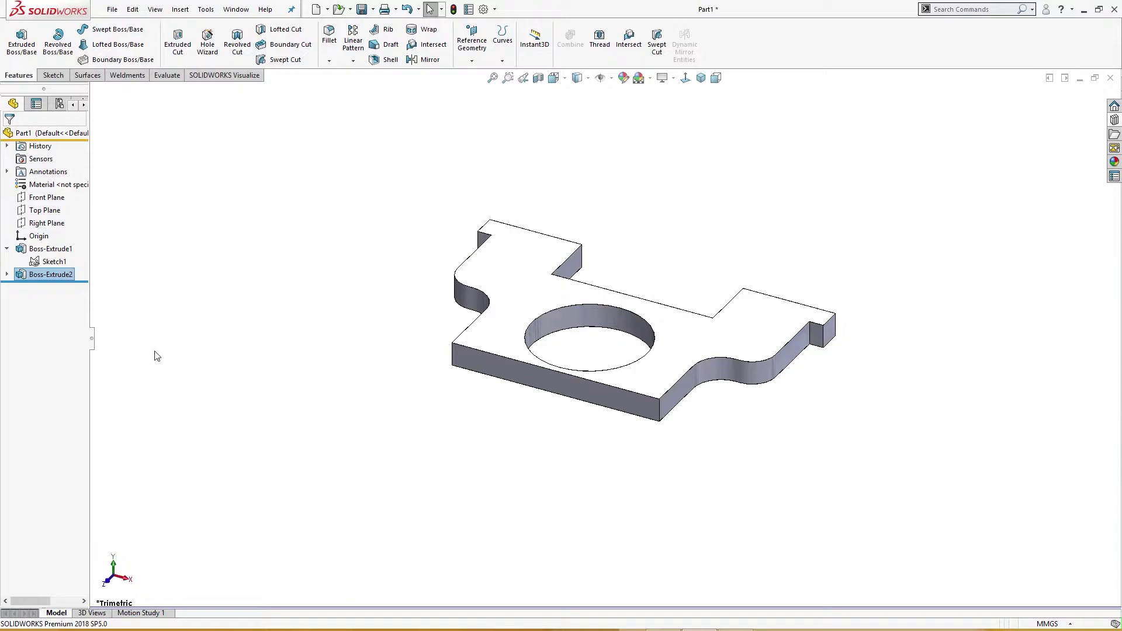
# Edit the second boss extrusion and set its depth to 35 mm
pyautogui.rightClick(52, 274)
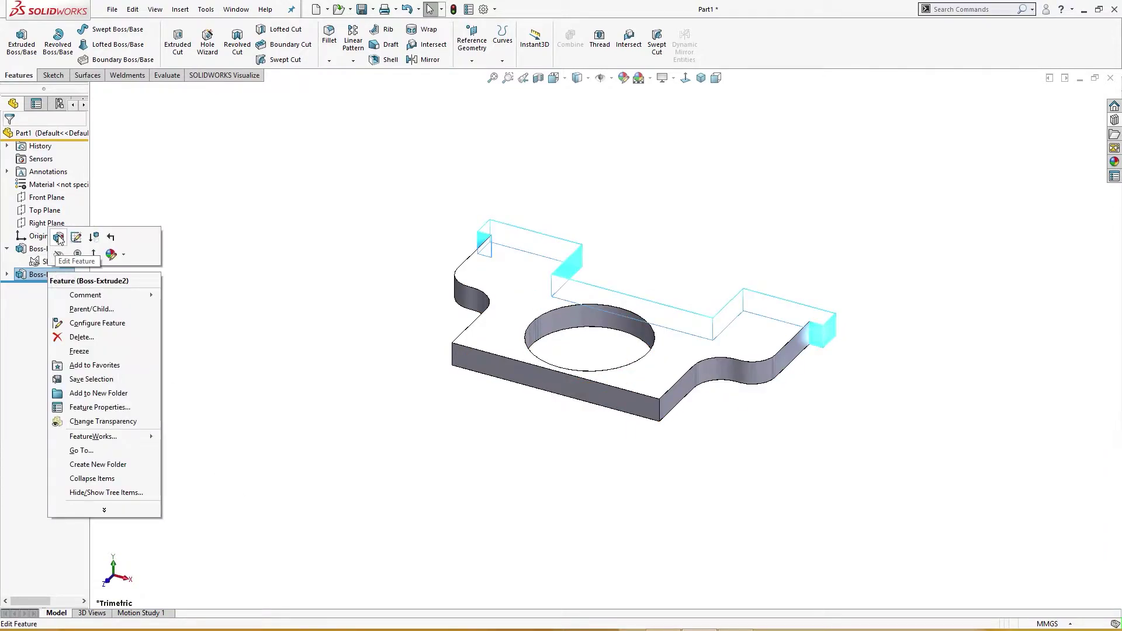
pyautogui.click(58, 237)
pyautogui.click(48, 247)
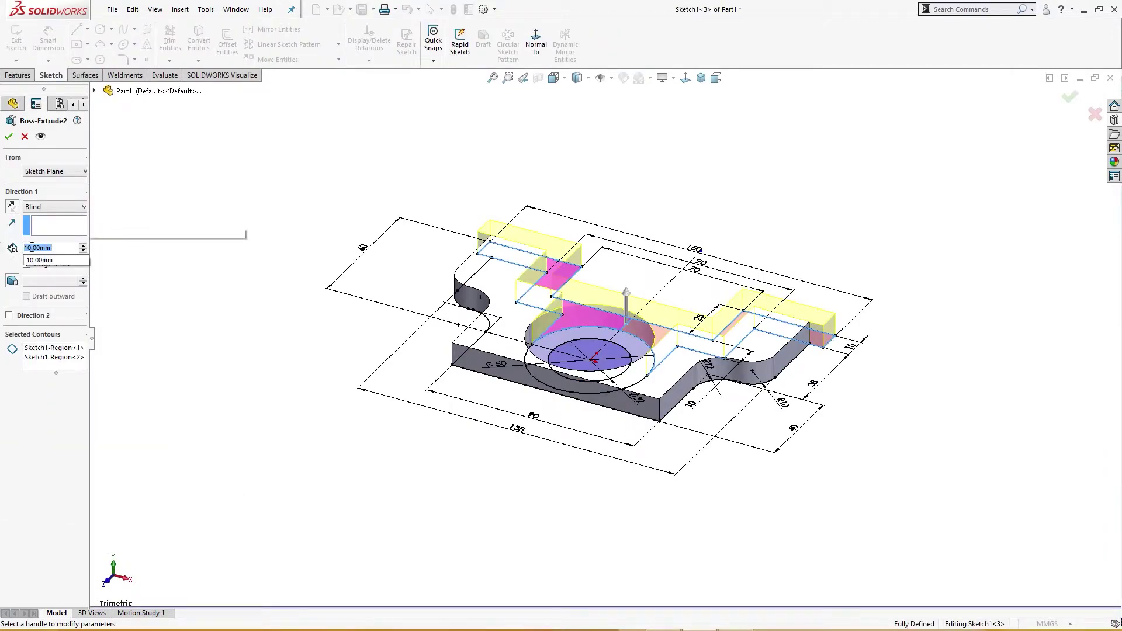
pyautogui.write('35')
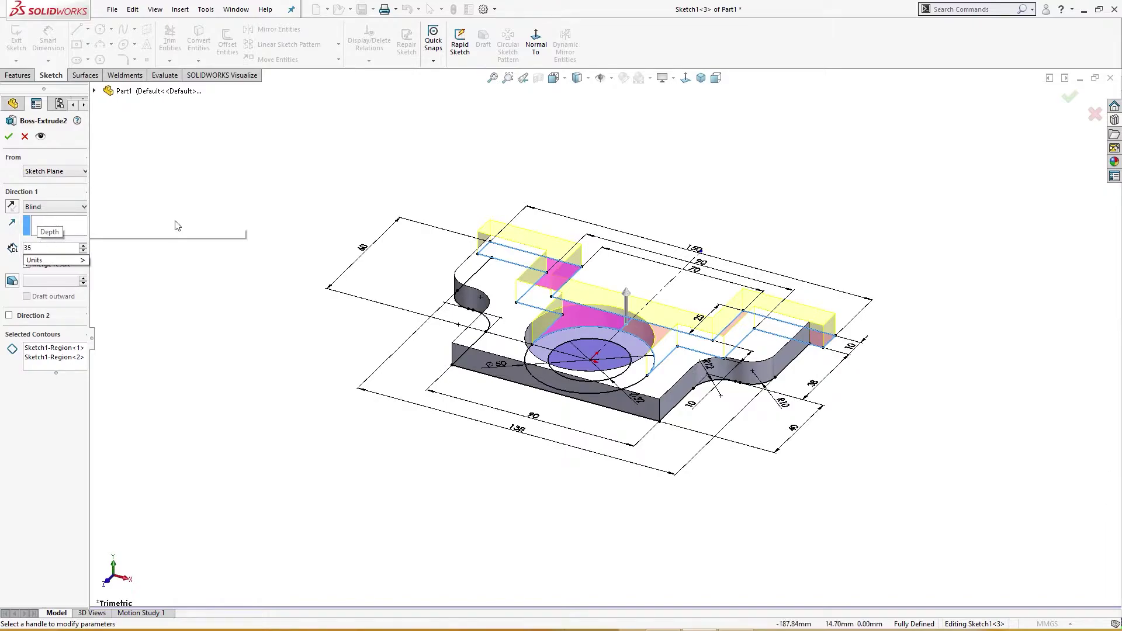
pyautogui.press('Return')
pyautogui.click(9, 138)
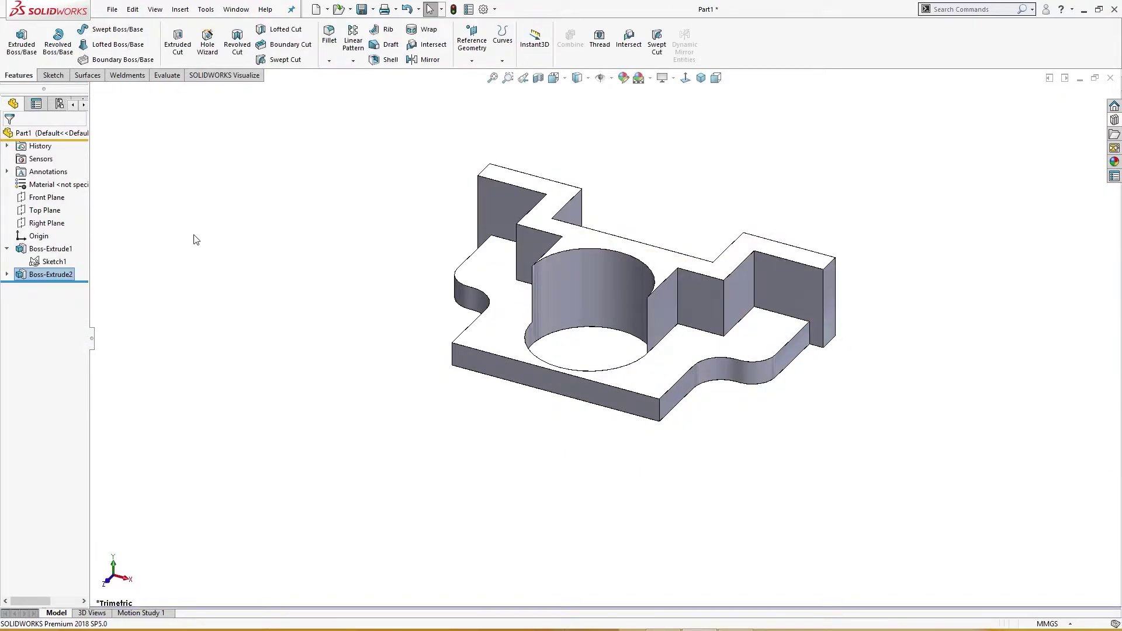
# Reuse the first sketch to extrude the ring region between the two concentric circles to a 45 mm depth
pyautogui.click(43, 262)
pyautogui.click(22, 41)
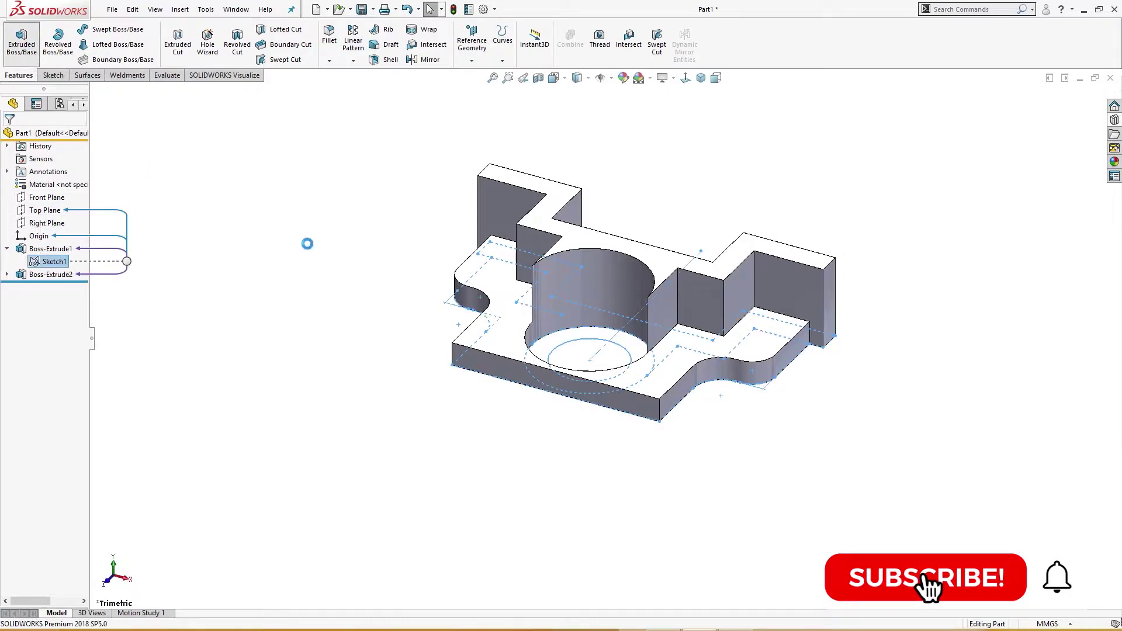
pyautogui.click(550, 350)
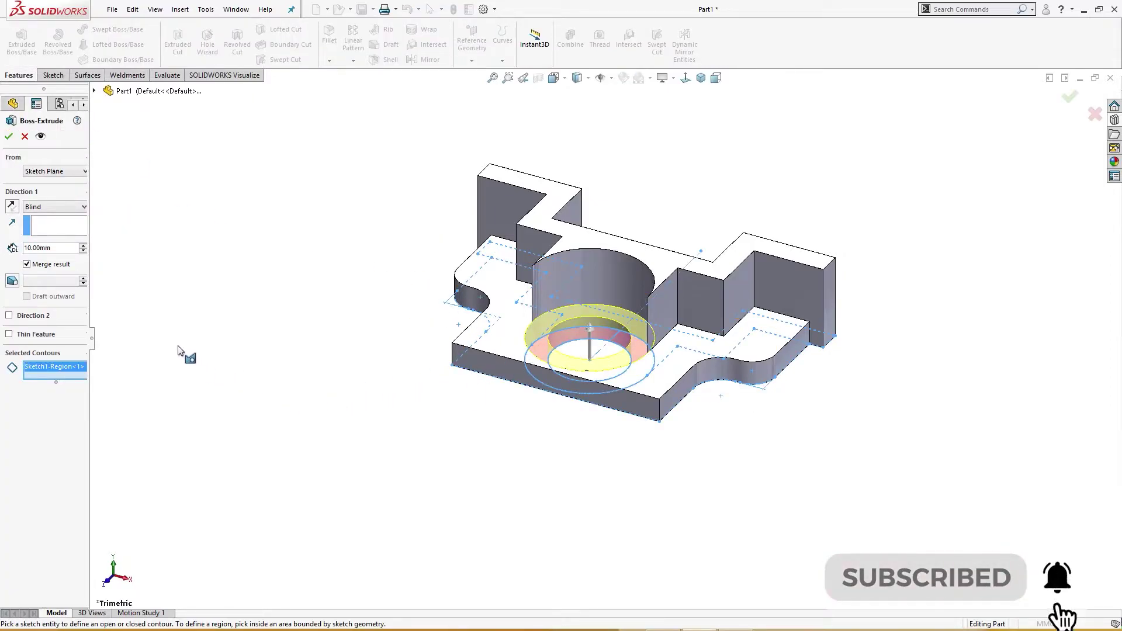
pyautogui.doubleClick(36, 248)
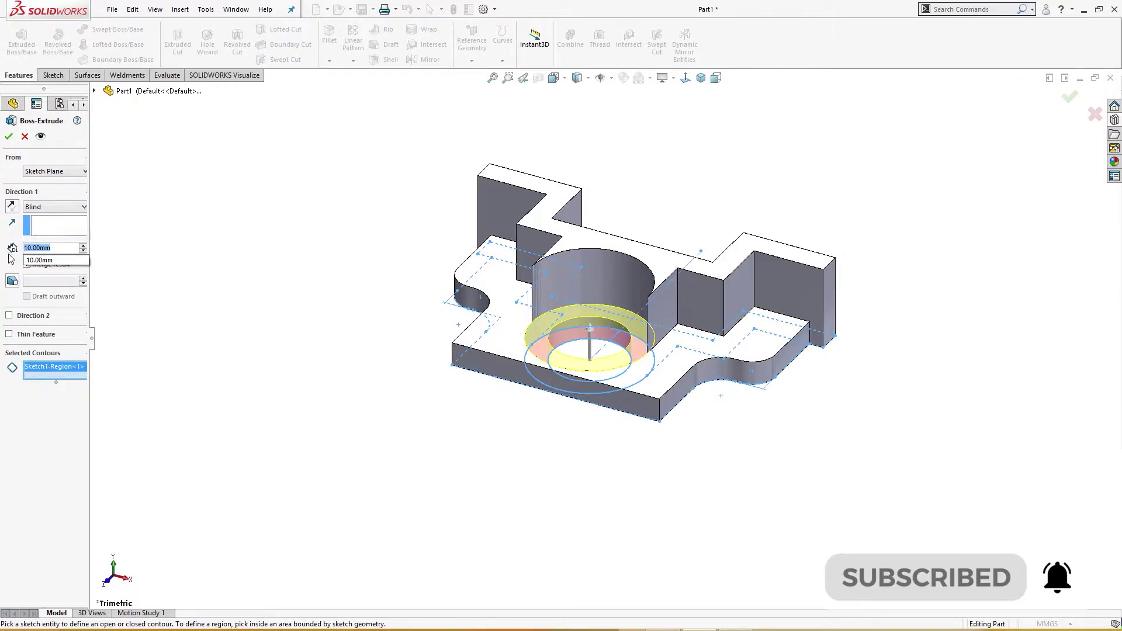
pyautogui.write('45')
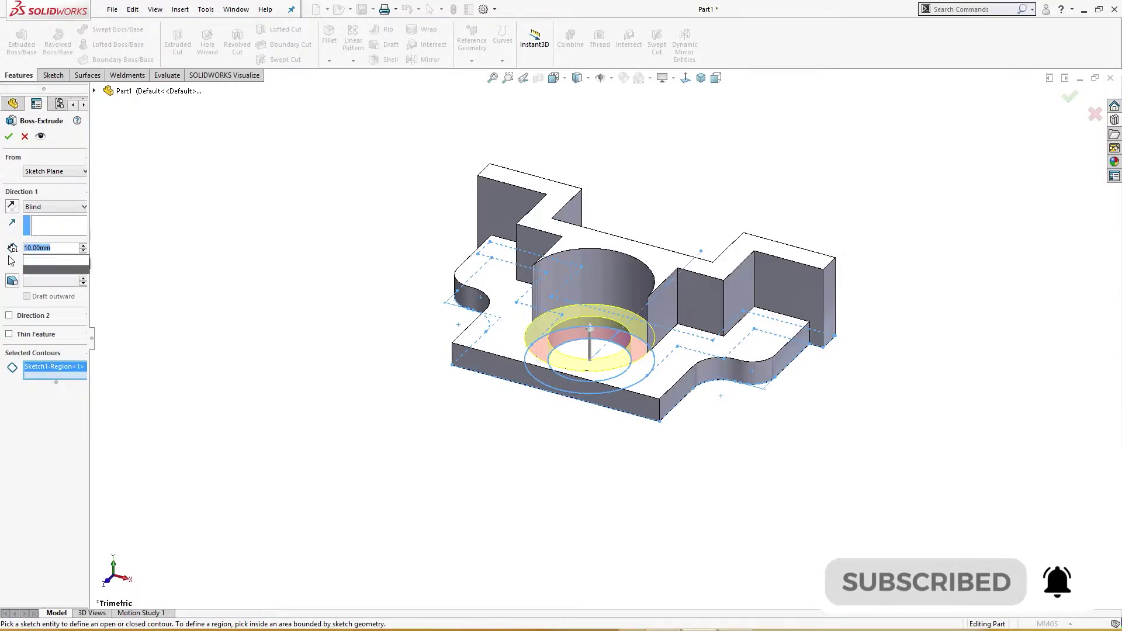
pyautogui.press('Return')
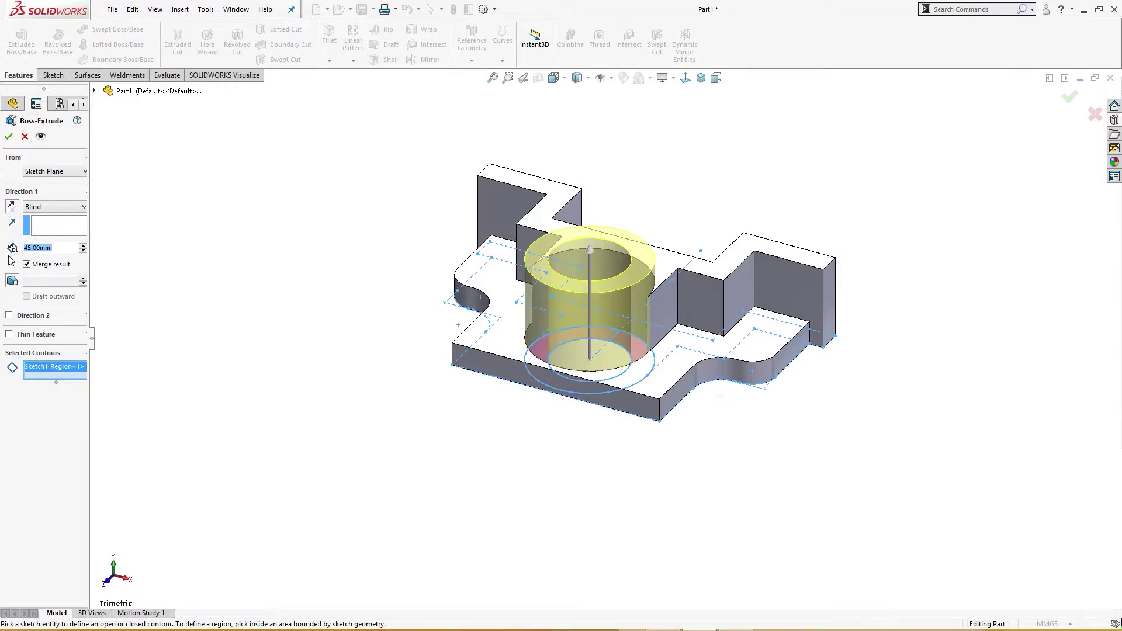
pyautogui.click(10, 136)
pyautogui.moveTo(261, 238)
pyautogui.mouseDown(button='middle')
pyautogui.moveTo(335, 245)
pyautogui.moveTo(259, 245)
pyautogui.mouseUp(button='middle')
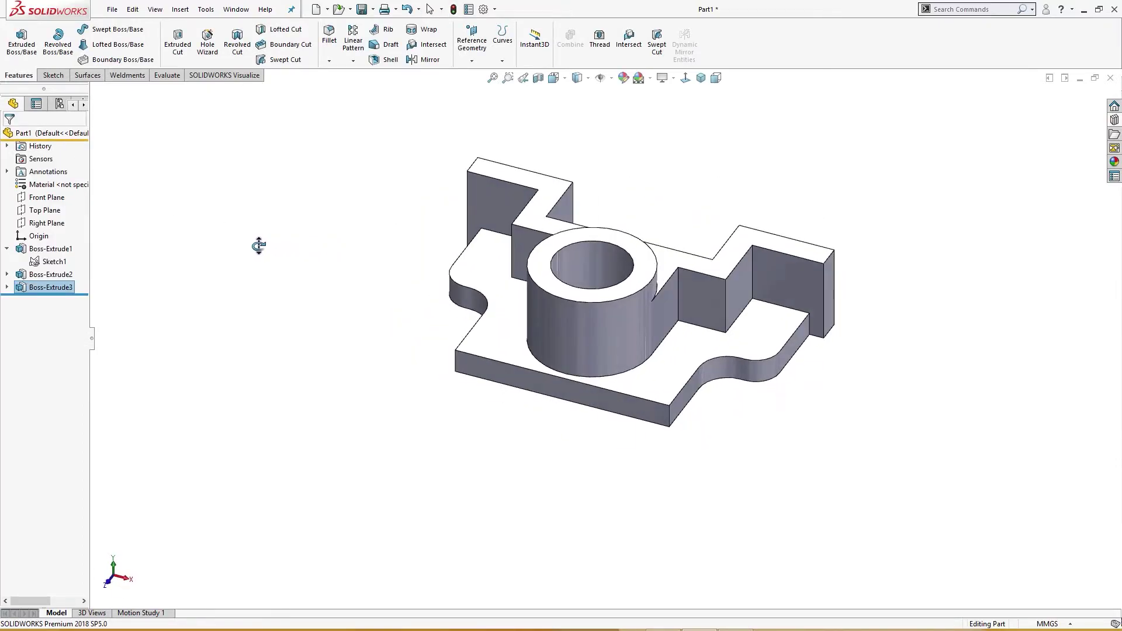
pyautogui.hotkey('ctrl', '7')
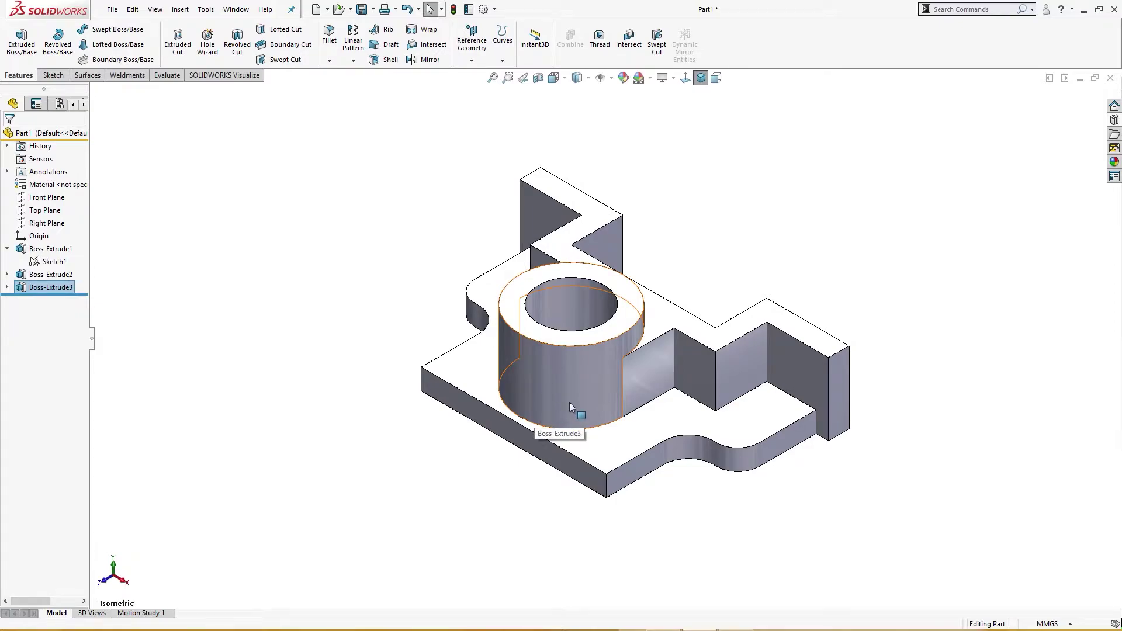
# Fillet the two concave vertical corner edges on the back of the stepped wall with a 3 mm radius
pyautogui.moveTo(714, 341); pyautogui.dragTo(585, 304, button='middle')
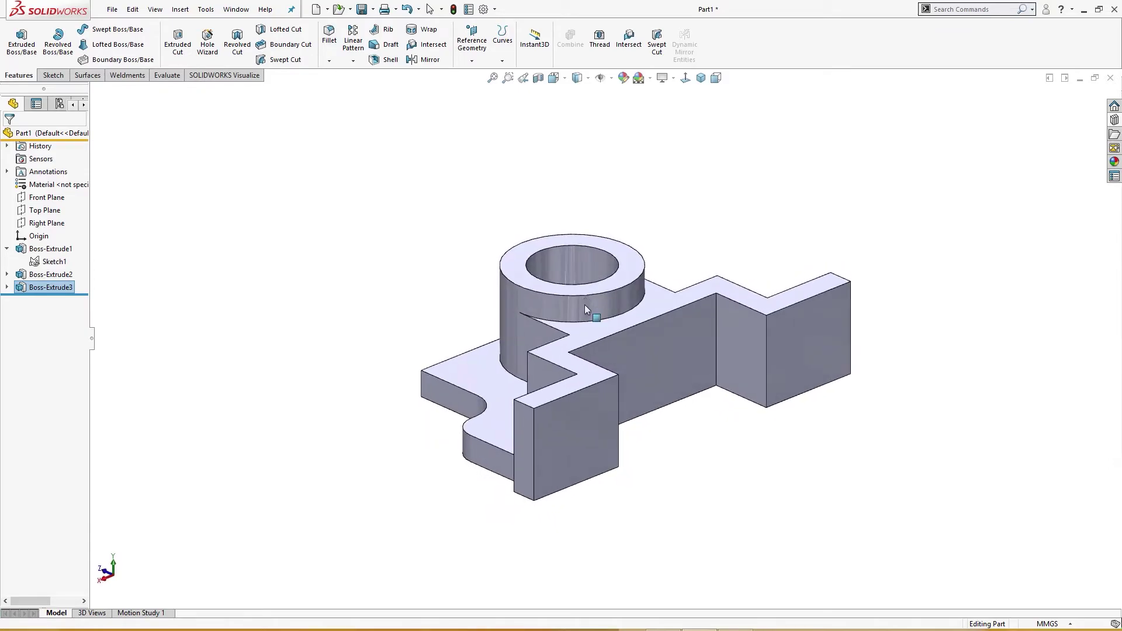
pyautogui.rightClick(414, 266)
pyautogui.click(715, 331)
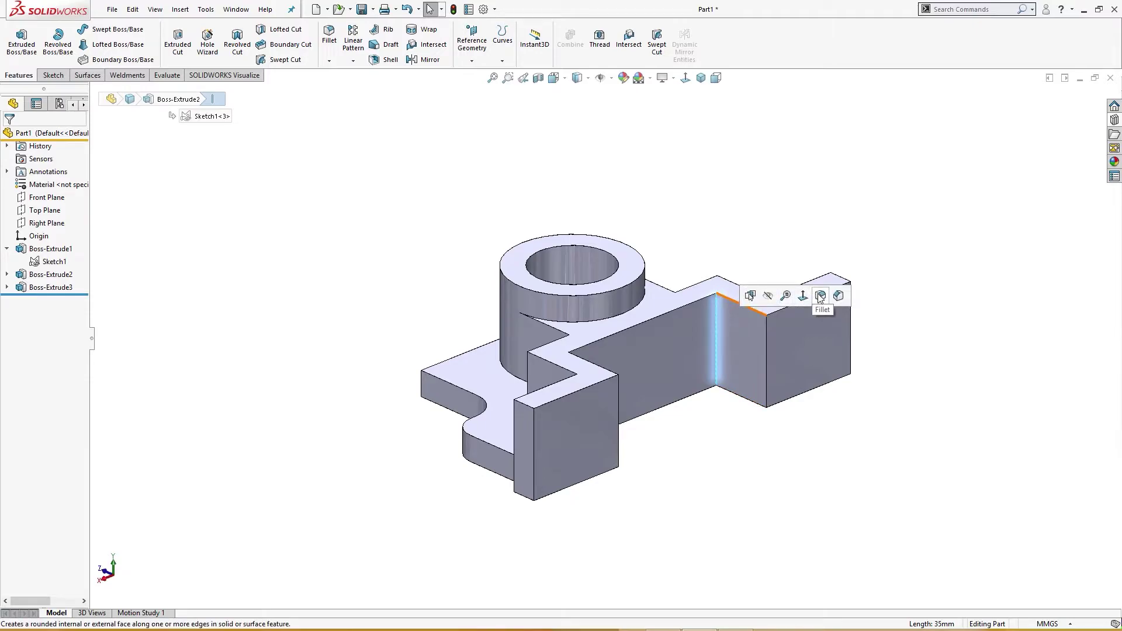
pyautogui.click(751, 295)
pyautogui.write('3')
pyautogui.press('Return')
pyautogui.moveTo(393, 476); pyautogui.dragTo(451, 393, button='middle')
pyautogui.click(493, 349)
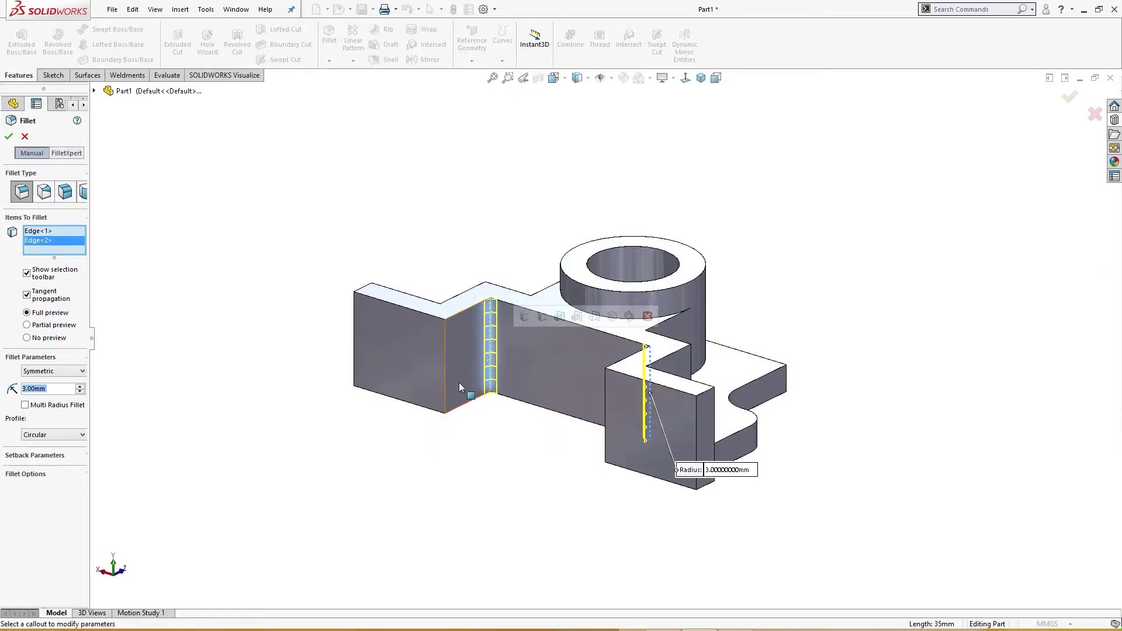
pyautogui.click(10, 137)
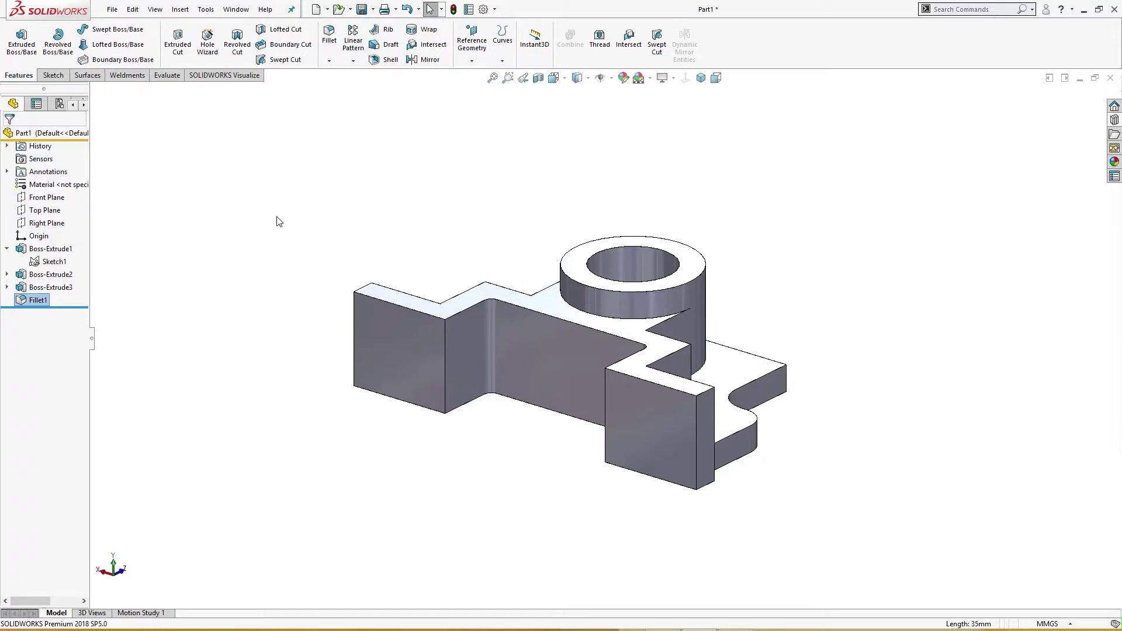
# Fillet the two matching convex vertical edges on the front of the stepped wall with a 6 mm radius
pyautogui.press('s')
pyautogui.click(316, 239)
pyautogui.moveTo(351, 263); pyautogui.dragTo(421, 293, button='middle')
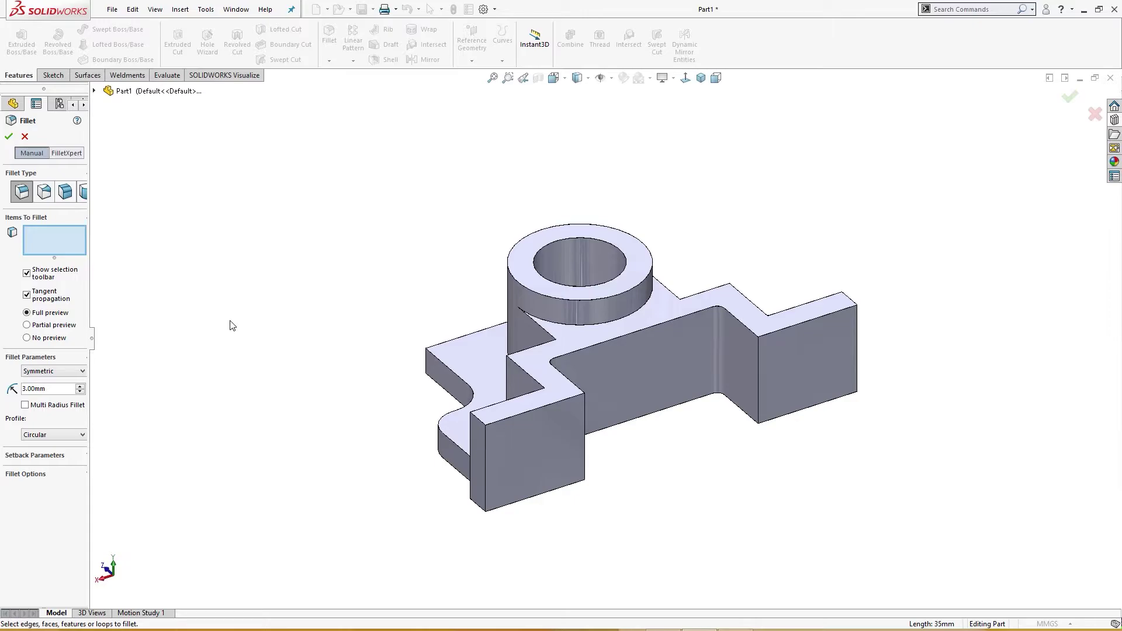
pyautogui.doubleClick(34, 389)
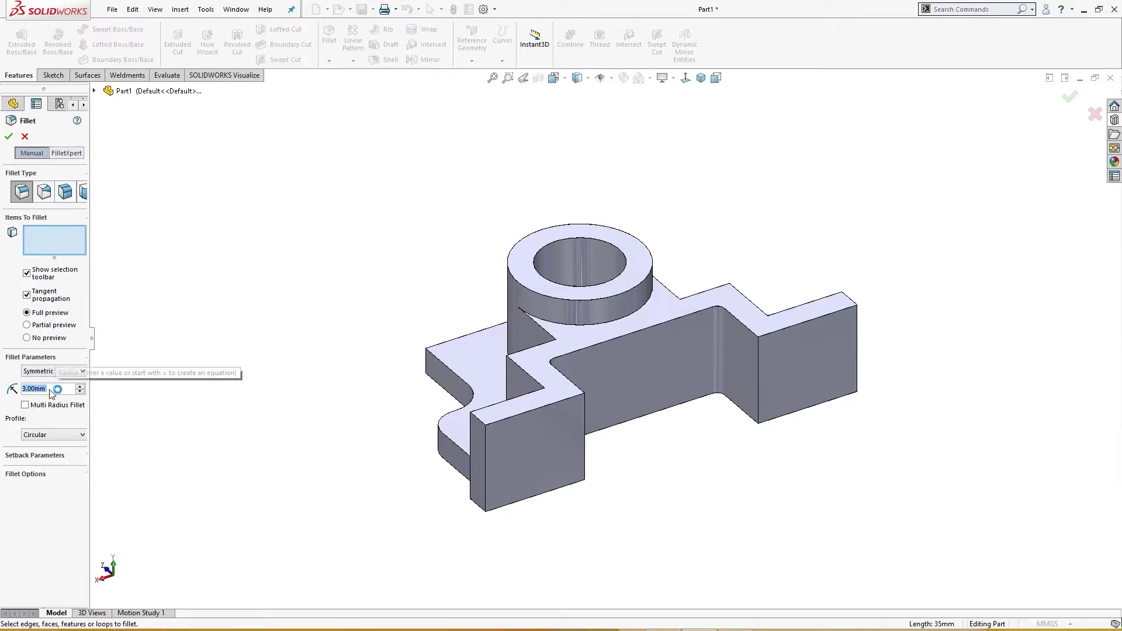
pyautogui.write('6')
pyautogui.press('Return')
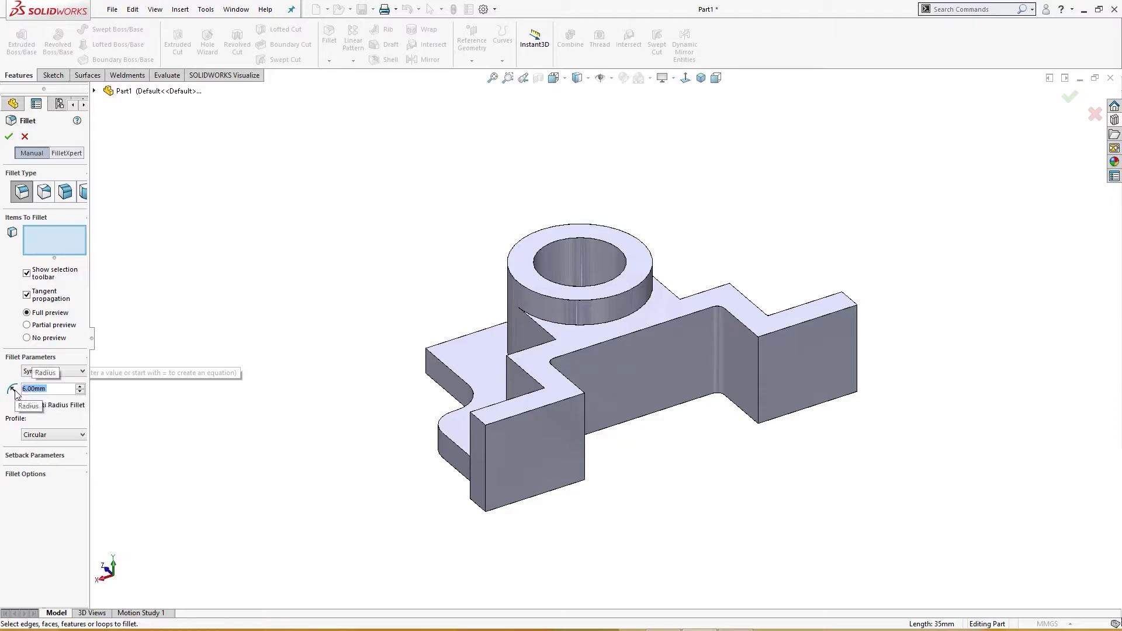
pyautogui.moveTo(468, 446); pyautogui.dragTo(475, 366, button='middle')
pyautogui.click(689, 402)
pyautogui.click(482, 325)
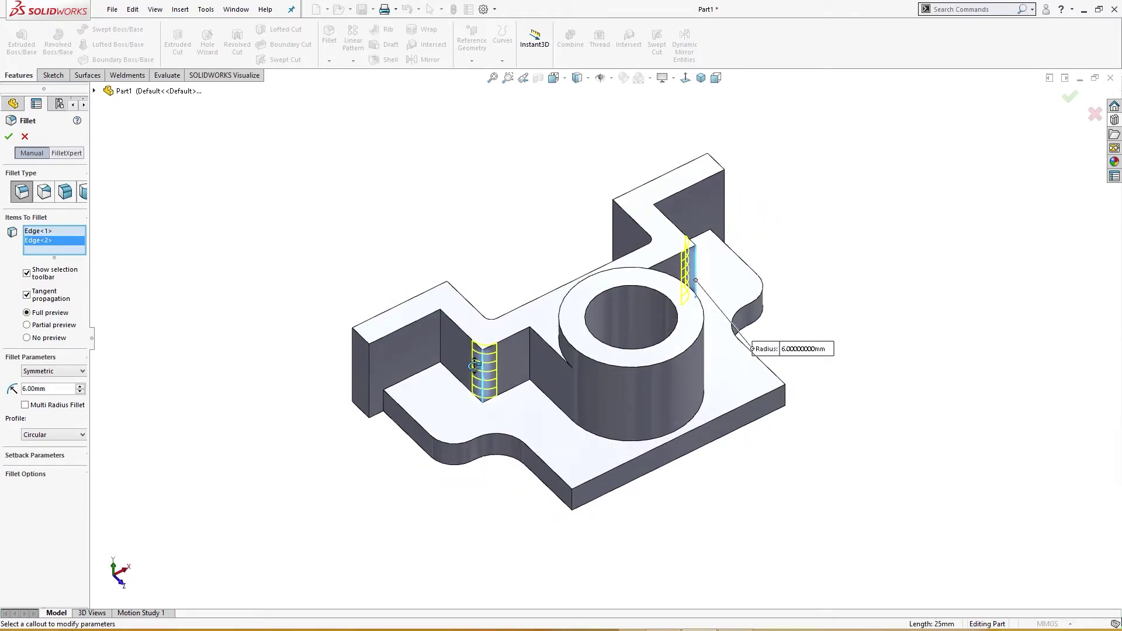
pyautogui.click(8, 136)
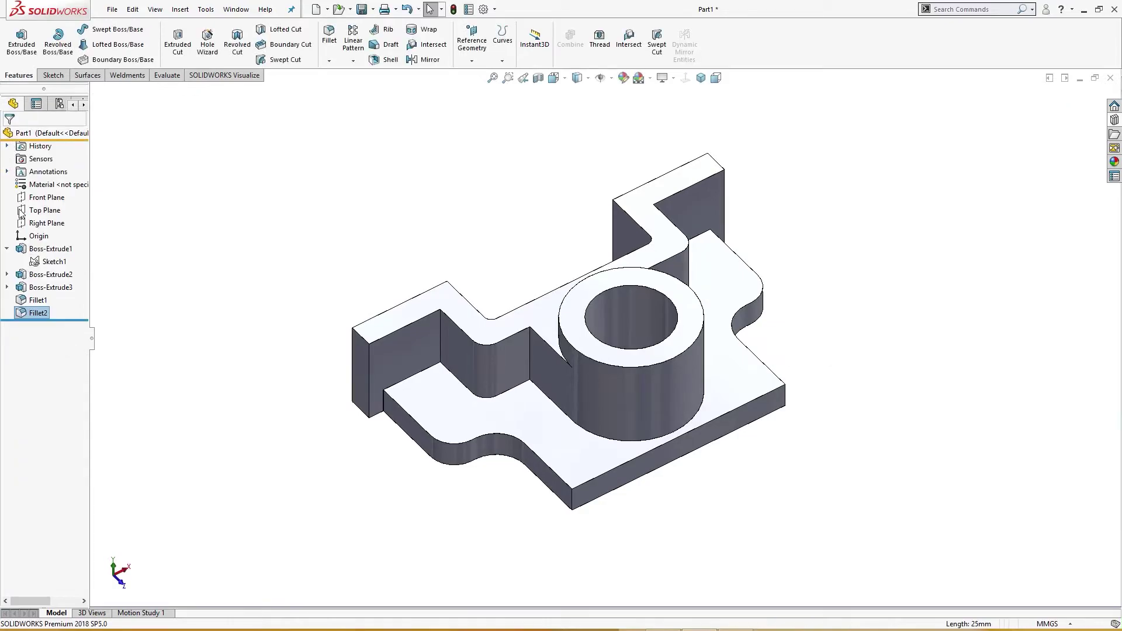
# Edit the 3 mm fillet and add the two concave vertical wall edges on either side of the cylinder
pyautogui.click(38, 300)
pyautogui.click(52, 263)
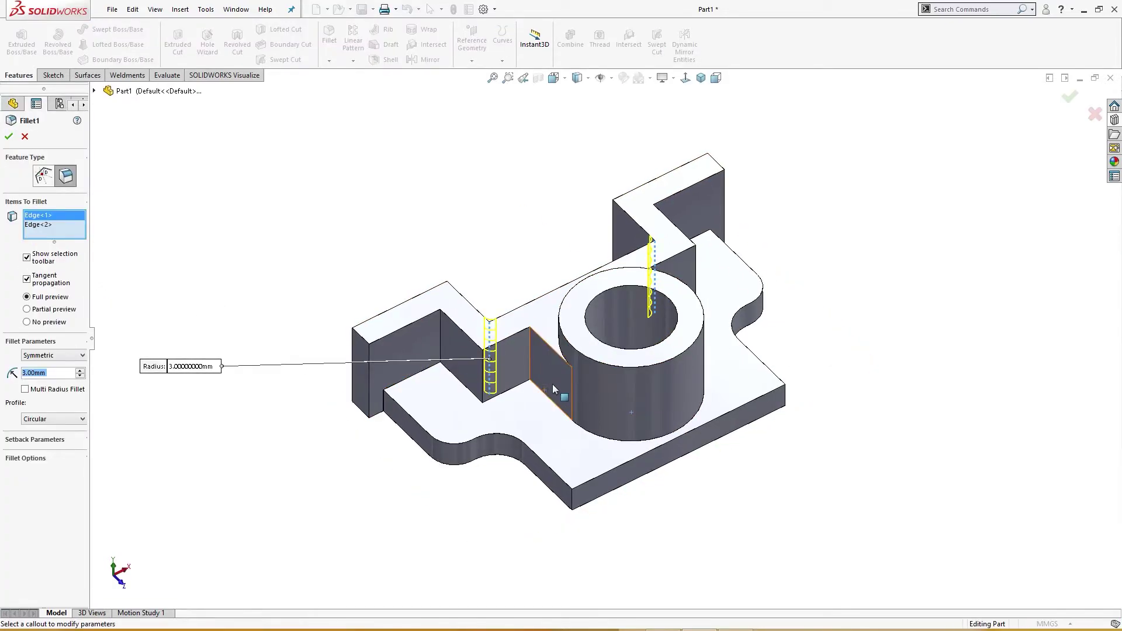
pyautogui.click(530, 354)
pyautogui.moveTo(535, 366); pyautogui.dragTo(636, 380, button='middle')
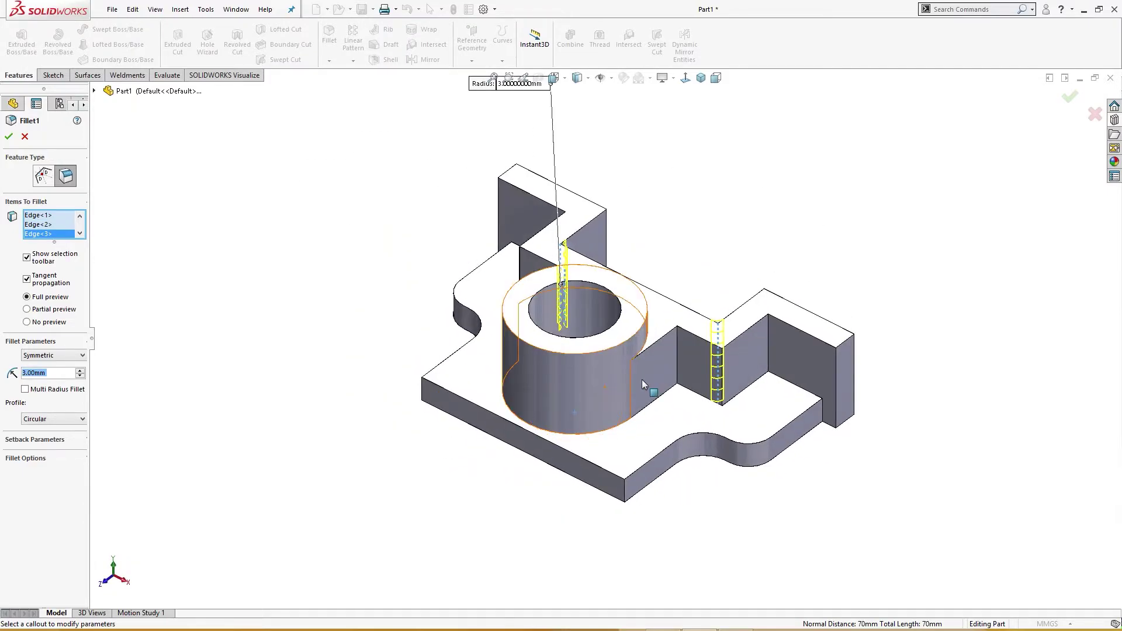
pyautogui.click(679, 356)
pyautogui.moveTo(510, 390); pyautogui.dragTo(574, 377, button='middle')
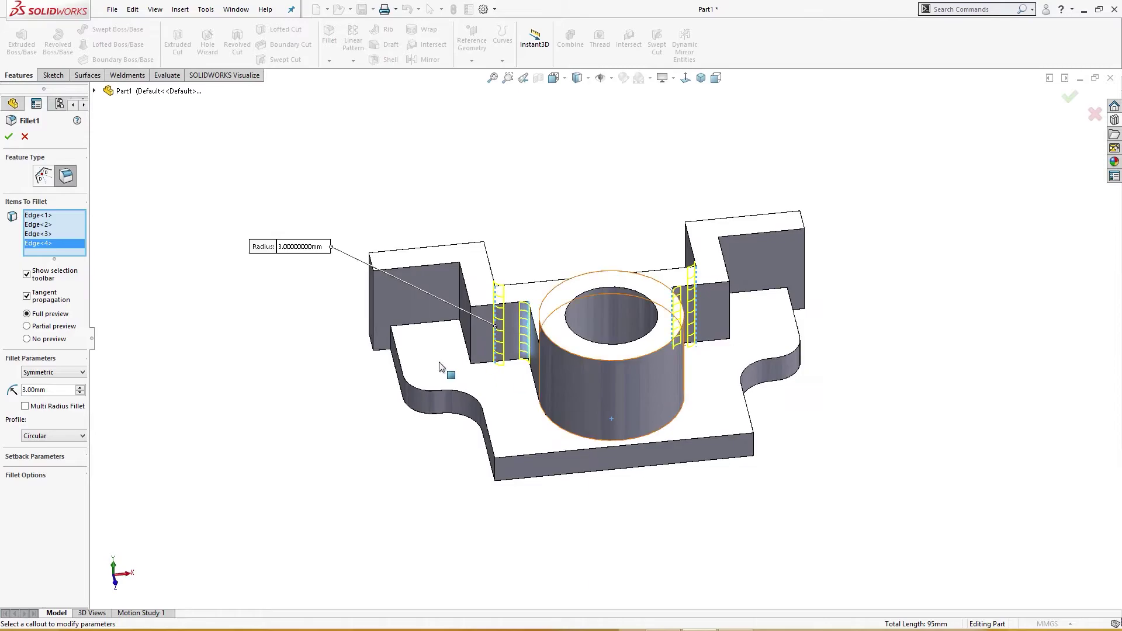
pyautogui.click(9, 138)
pyautogui.moveTo(260, 293); pyautogui.dragTo(302, 285, button='middle')
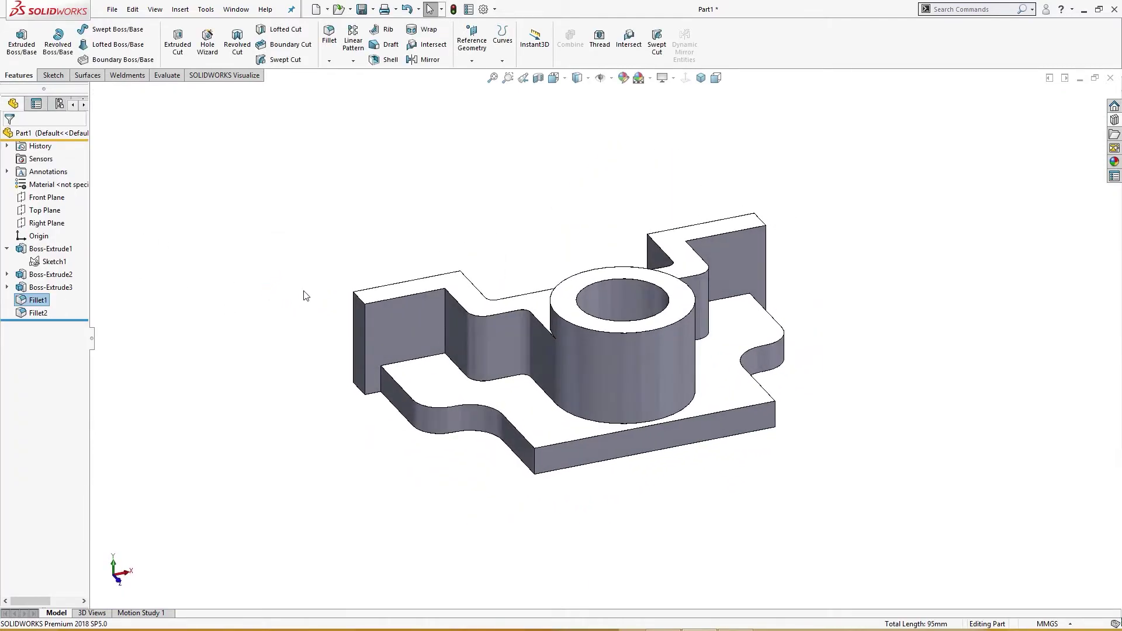
# Edit the 6 mm fillet and add the two short vertical edges where the base plate meets the wall ends
pyautogui.click(381, 380)
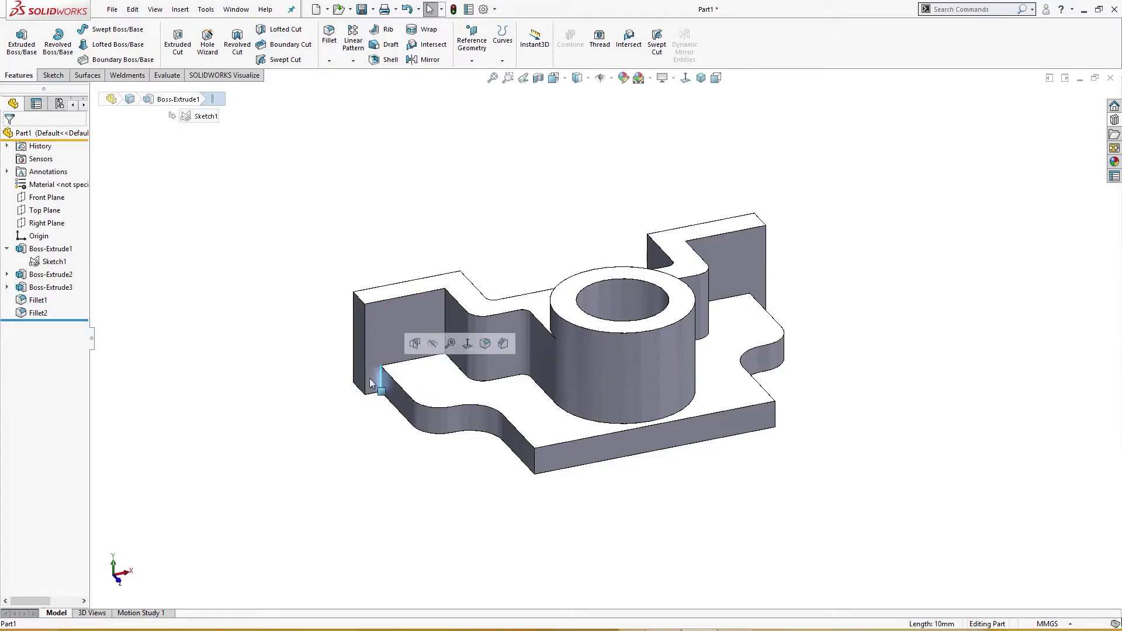
pyautogui.click(38, 313)
pyautogui.click(47, 280)
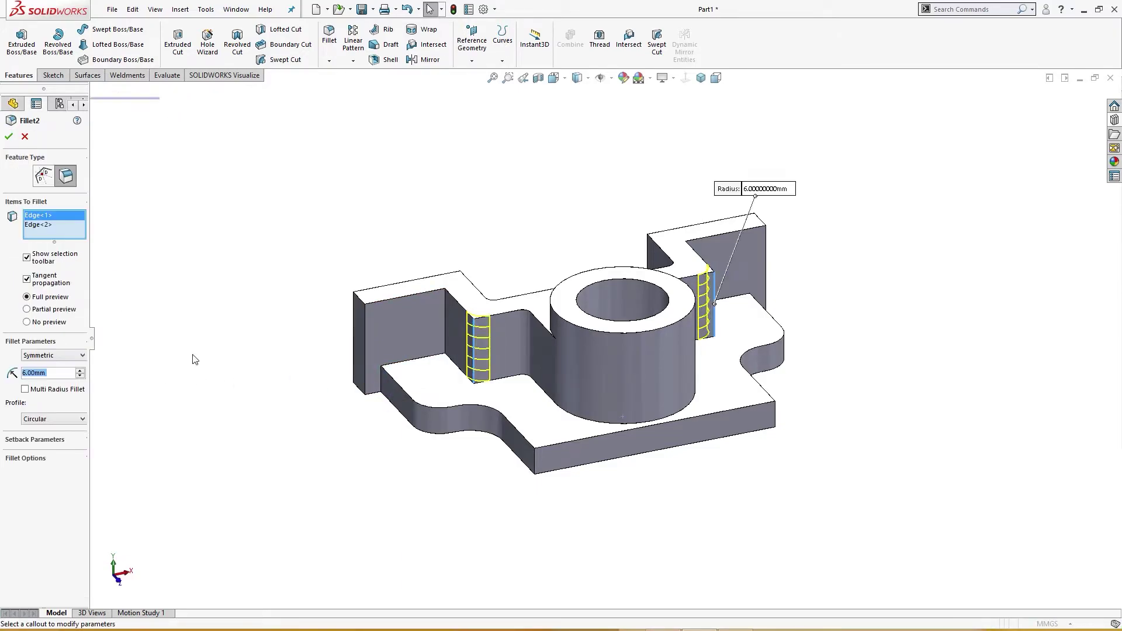
pyautogui.click(380, 386)
pyautogui.moveTo(377, 443); pyautogui.dragTo(299, 425, button='middle')
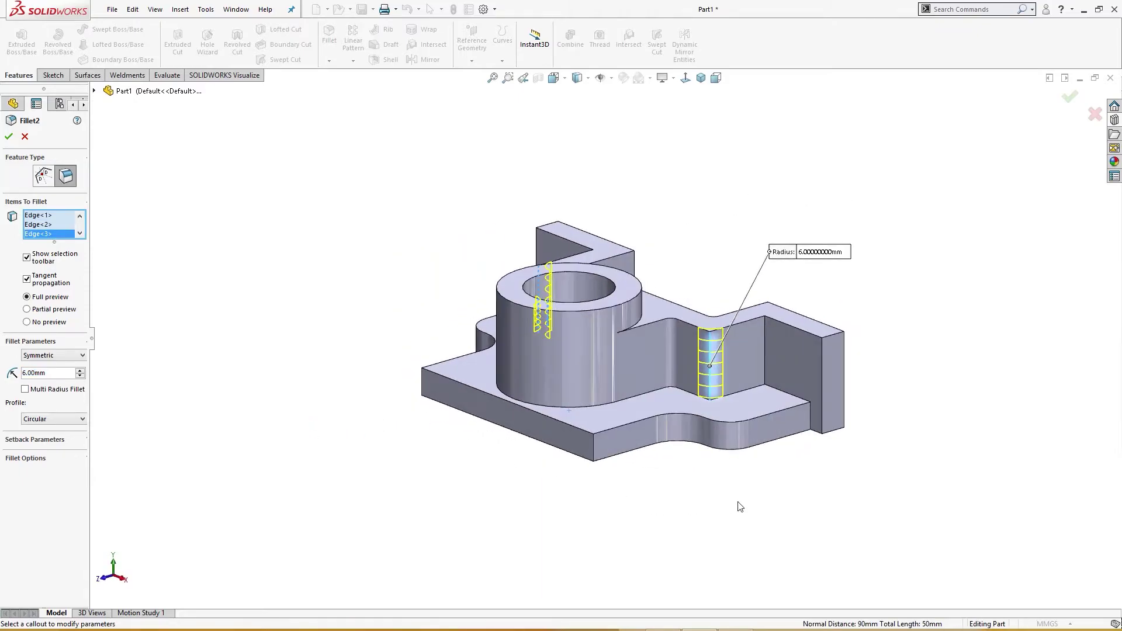
pyautogui.click(812, 425)
pyautogui.moveTo(813, 425); pyautogui.dragTo(818, 482, button='middle')
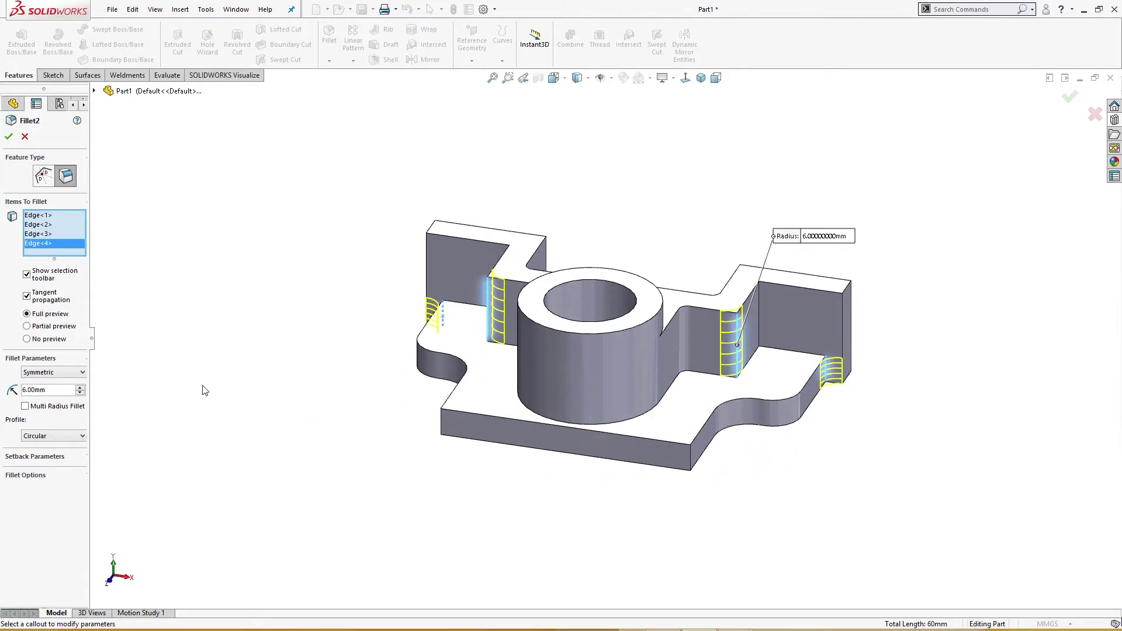
pyautogui.moveTo(246, 280); pyautogui.dragTo(249, 325, button='middle')
pyautogui.hotkey('ctrl', '7')
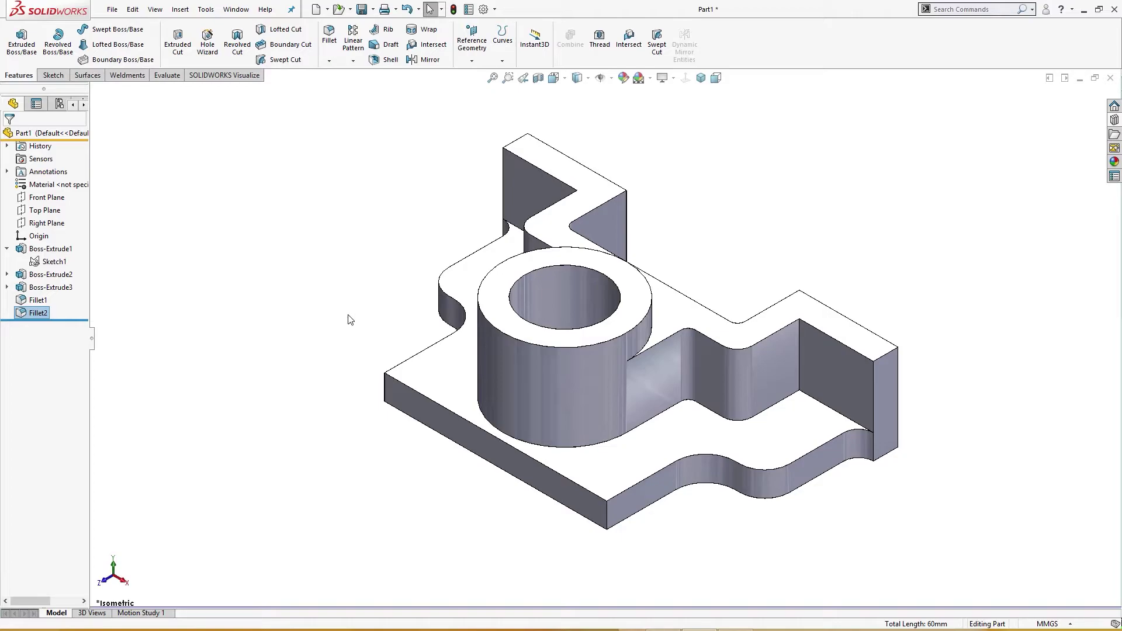
# Edit the 6 mm fillet again and add the concave vertical corner edges inside both outer wall segments
pyautogui.moveTo(361, 317); pyautogui.dragTo(356, 279, button='middle')
pyautogui.scroll(3, 386, 331)
pyautogui.moveTo(394, 331); pyautogui.dragTo(435, 368, button='middle')
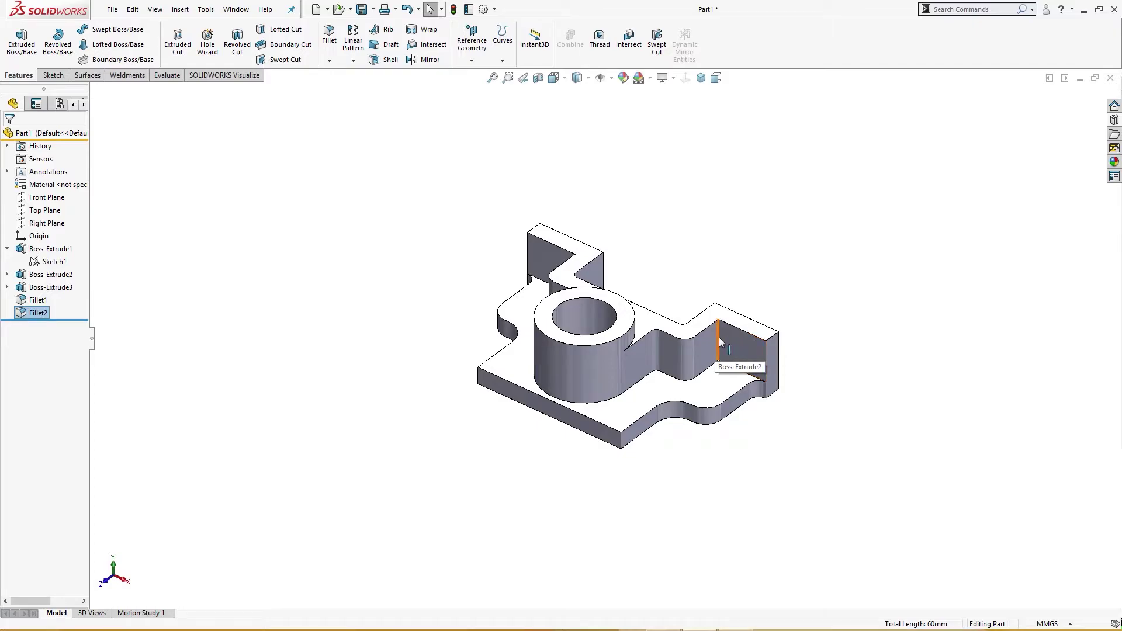
pyautogui.click(39, 313)
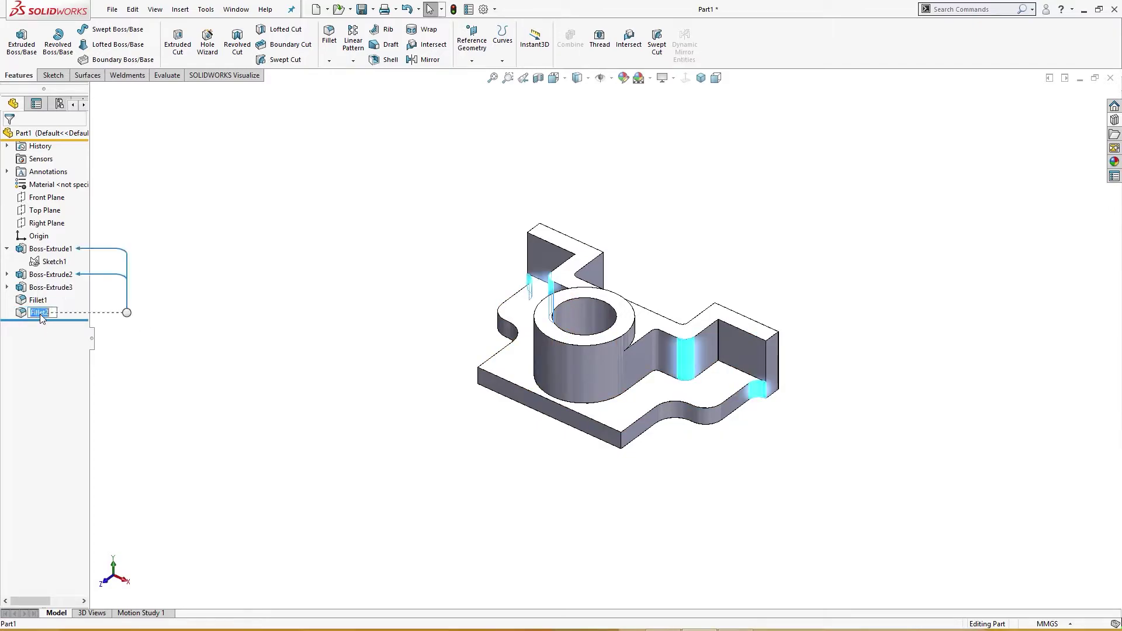
pyautogui.click(36, 312)
pyautogui.click(22, 313)
pyautogui.click(36, 285)
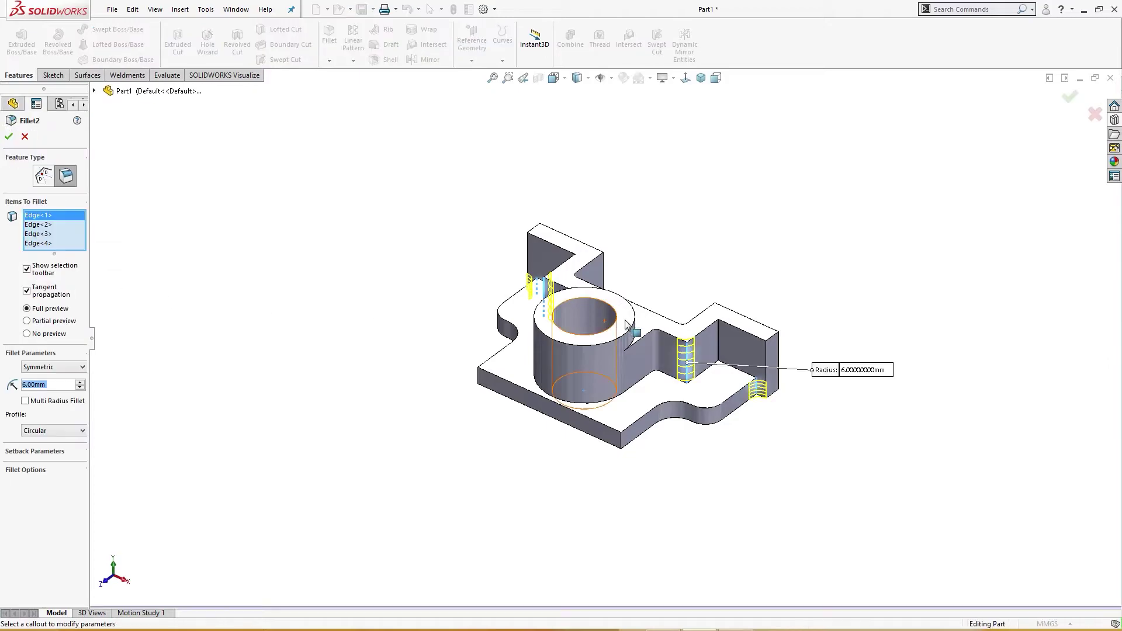
pyautogui.click(720, 345)
pyautogui.moveTo(719, 345); pyautogui.dragTo(513, 353, button='middle')
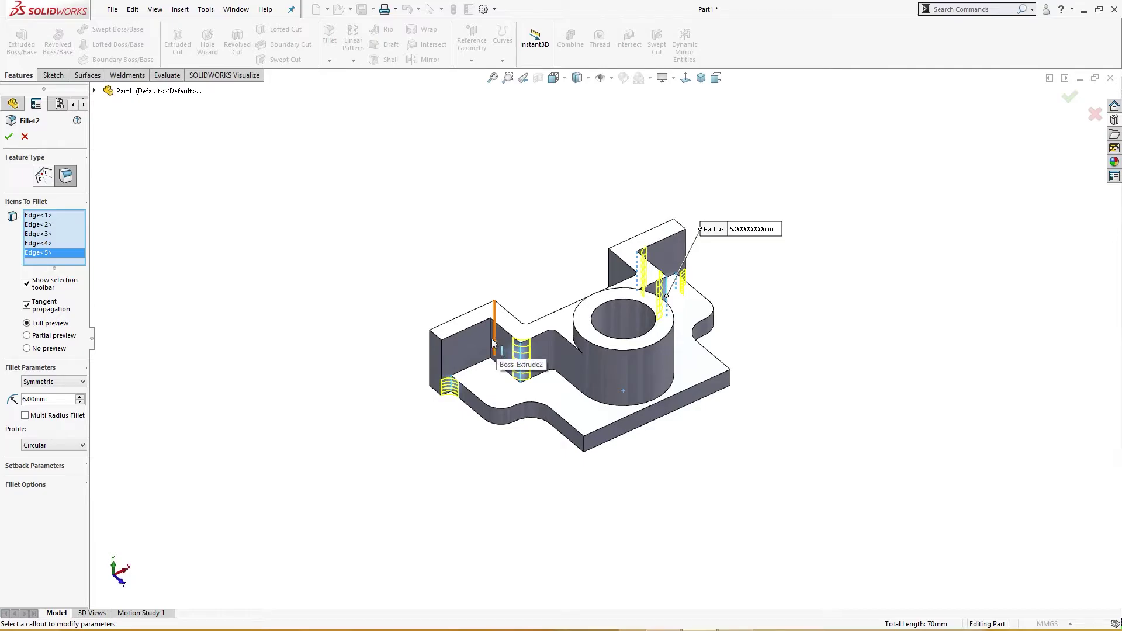
pyautogui.click(491, 342)
pyautogui.moveTo(310, 346); pyautogui.dragTo(206, 322, button='middle')
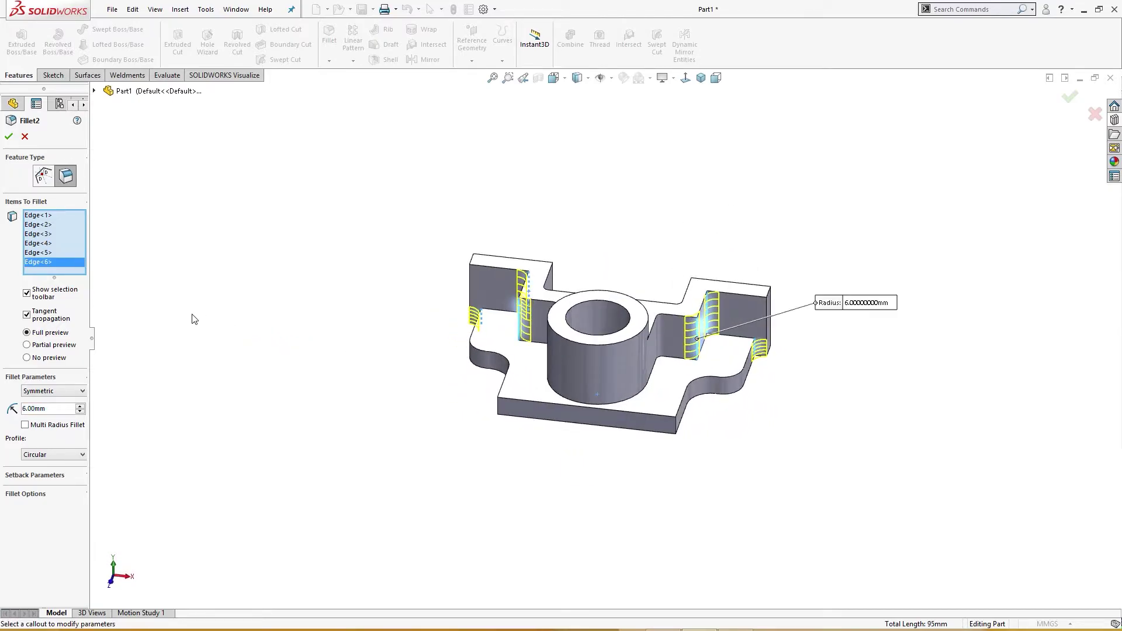
pyautogui.click(9, 136)
pyautogui.moveTo(343, 275); pyautogui.dragTo(328, 343, button='middle')
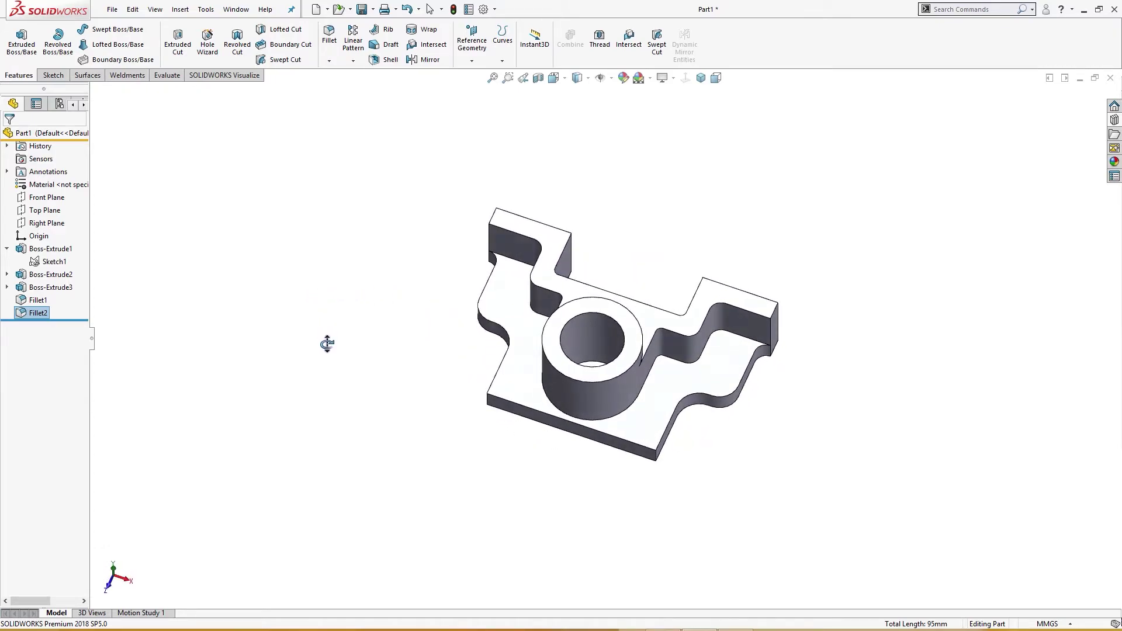
pyautogui.rightClick(328, 343)
pyautogui.click(349, 293)
pyautogui.moveTo(363, 290); pyautogui.dragTo(321, 281, button='middle')
pyautogui.hotkey('ctrl', '7')
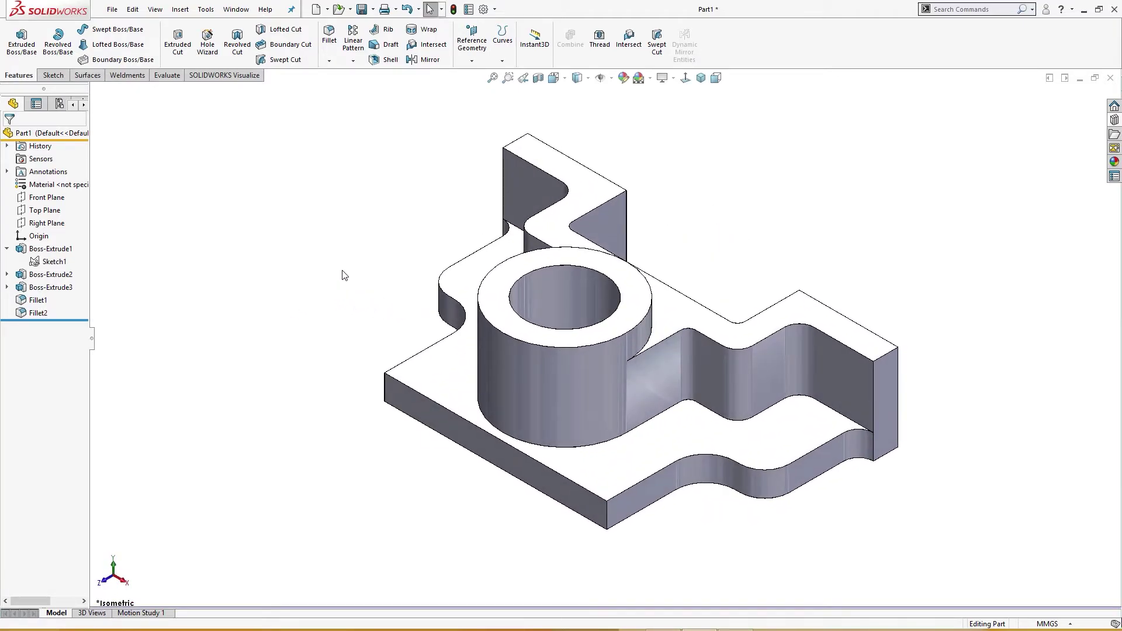
# Start a sketch on the base plate's flat side face and draw two concentric circles below the plate, about 41 mm and 24 mm in diameter
pyautogui.scroll(3, 501, 401)
pyautogui.moveTo(501, 397); pyautogui.dragTo(466, 370, button='middle')
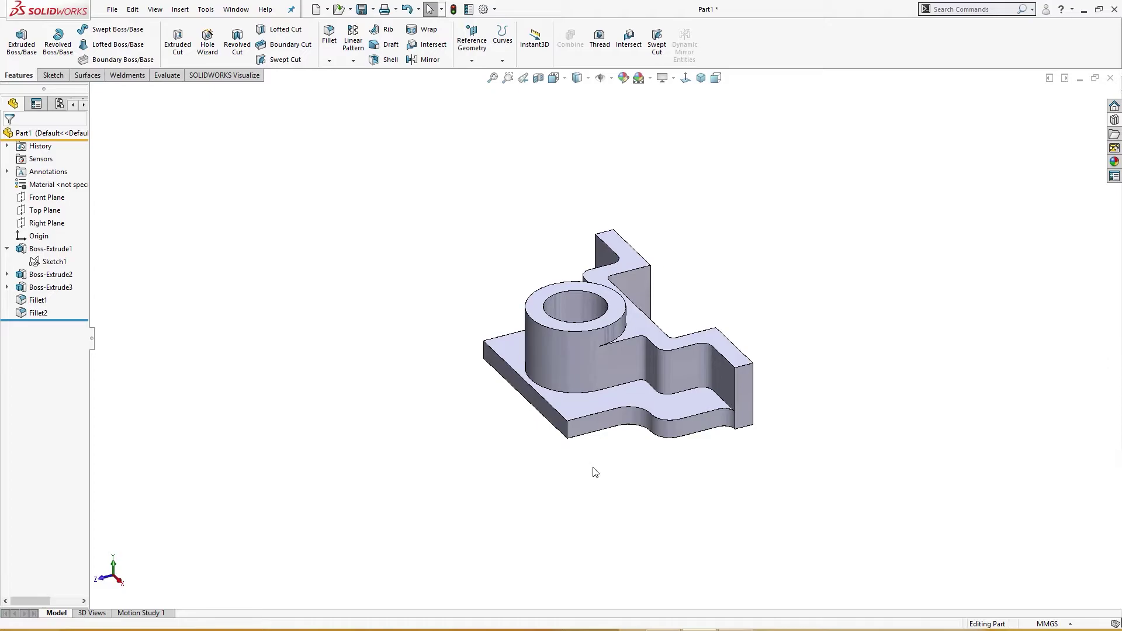
pyautogui.click(602, 421)
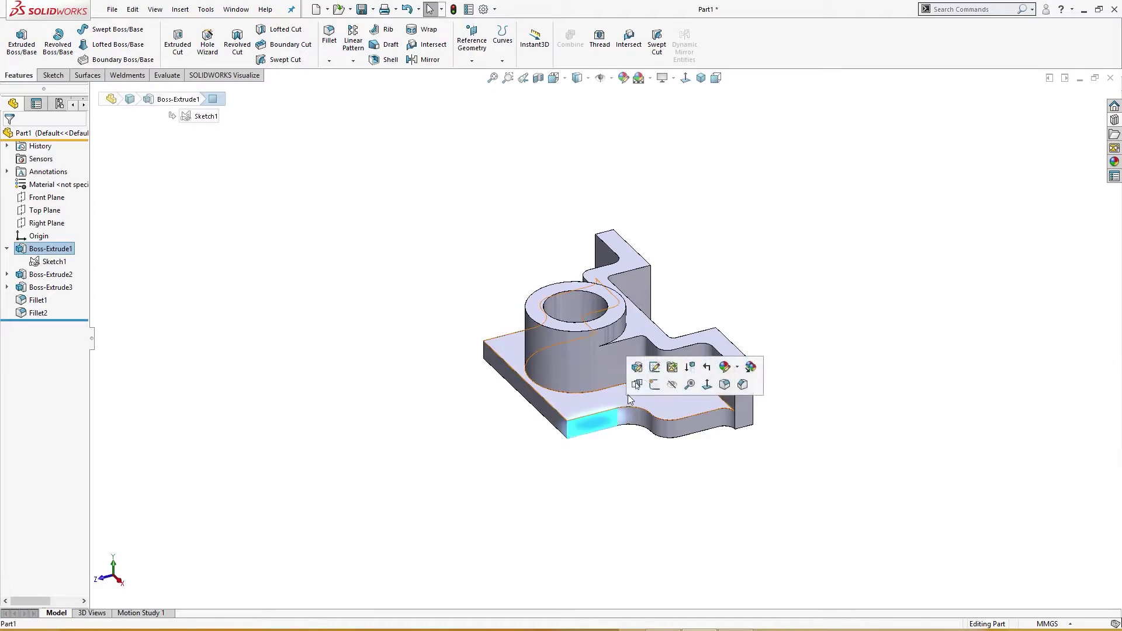
pyautogui.click(648, 383)
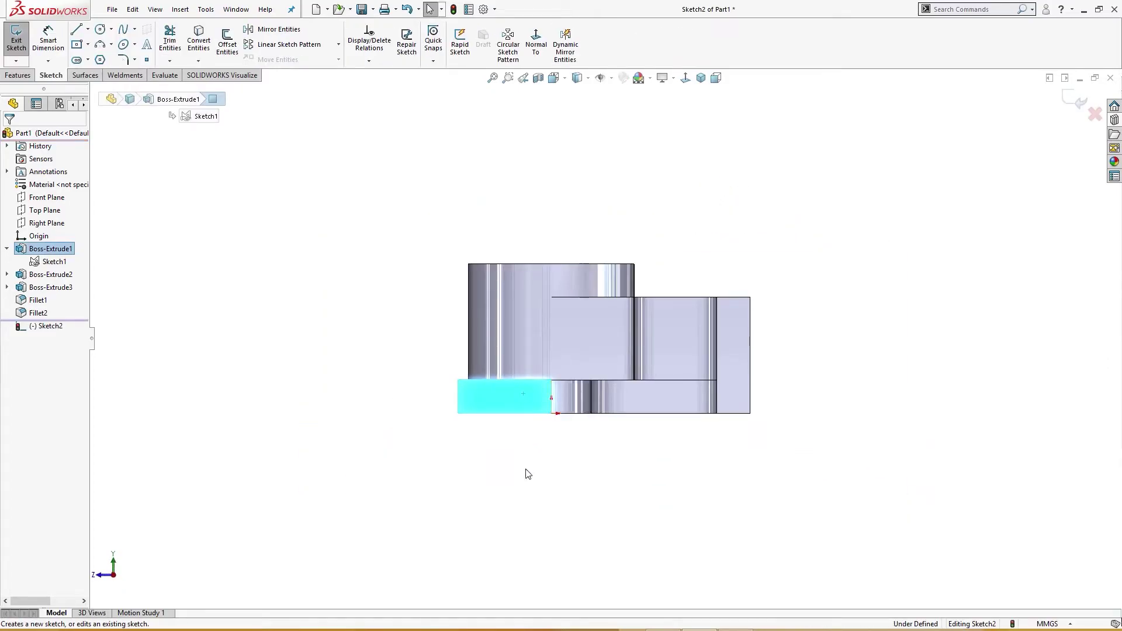
pyautogui.moveTo(572, 449); pyautogui.dragTo(651, 453, button='right')
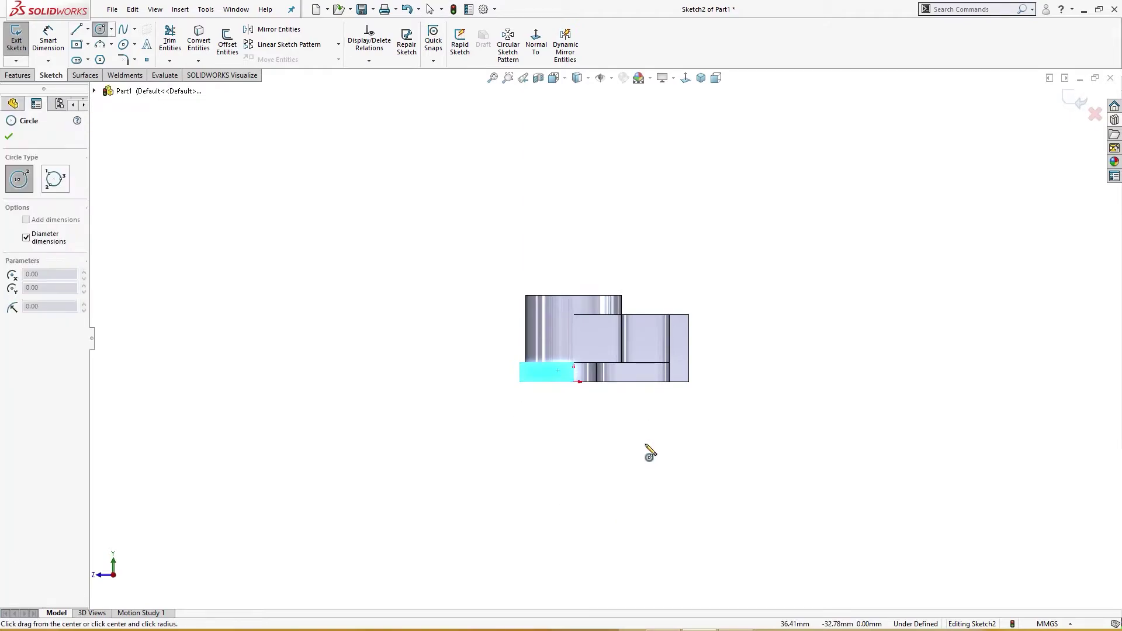
pyautogui.click(570, 483)
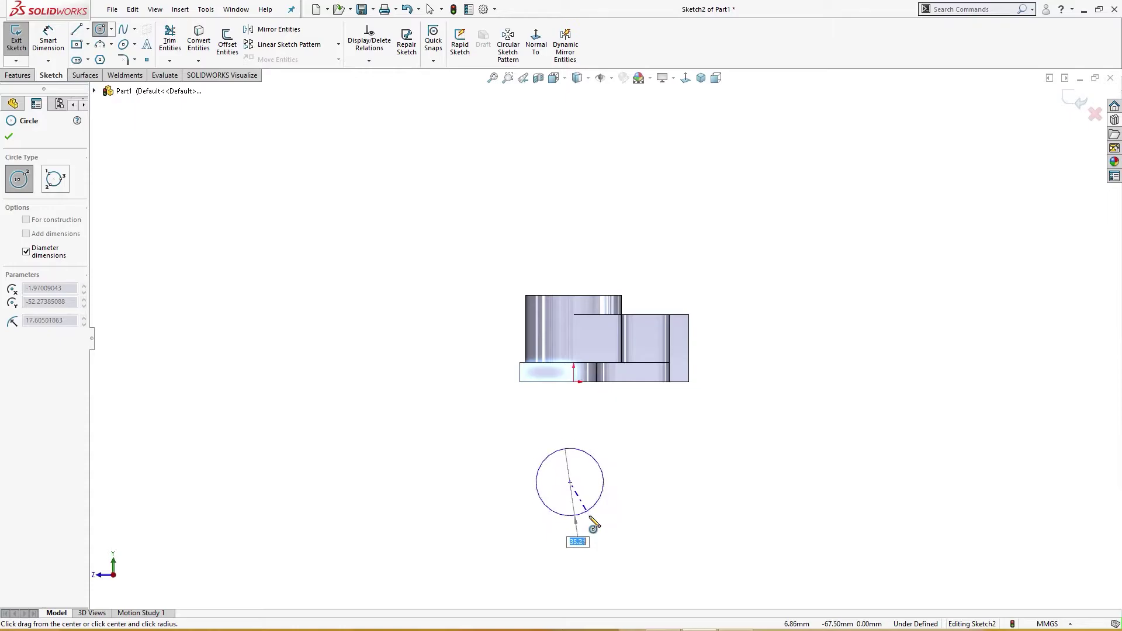
pyautogui.click(594, 512)
pyautogui.click(570, 482)
pyautogui.click(583, 502)
# Dimension the outer circle's diameter as 38 mm and the inner circle's as 20 mm
pyautogui.moveTo(631, 504); pyautogui.dragTo(629, 457, button='right')
pyautogui.click(609, 500)
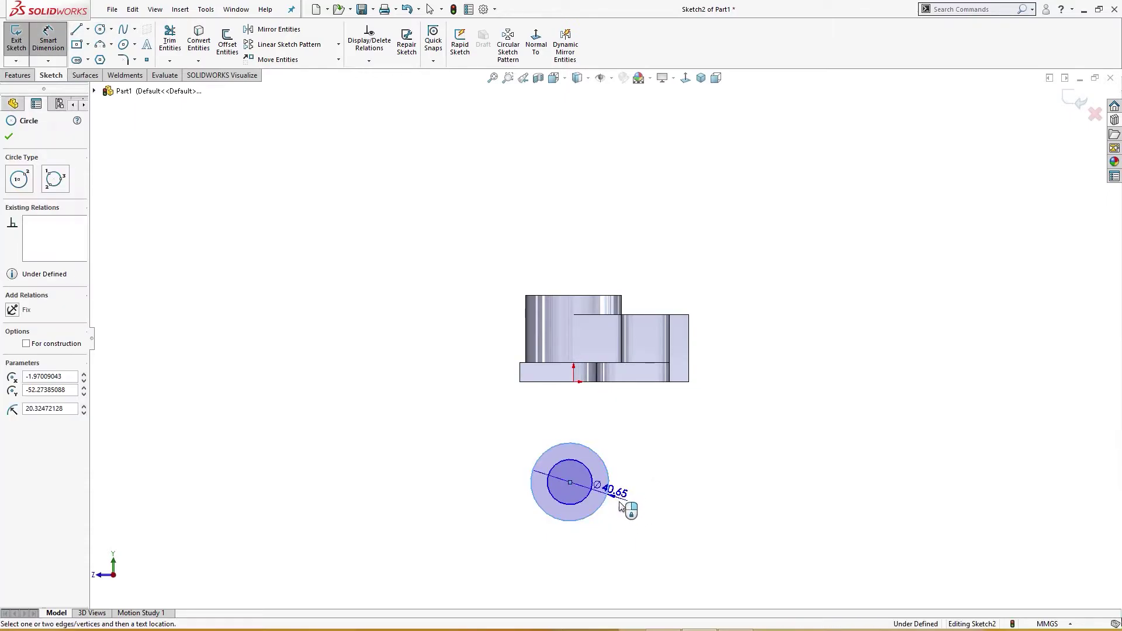
pyautogui.click(644, 534)
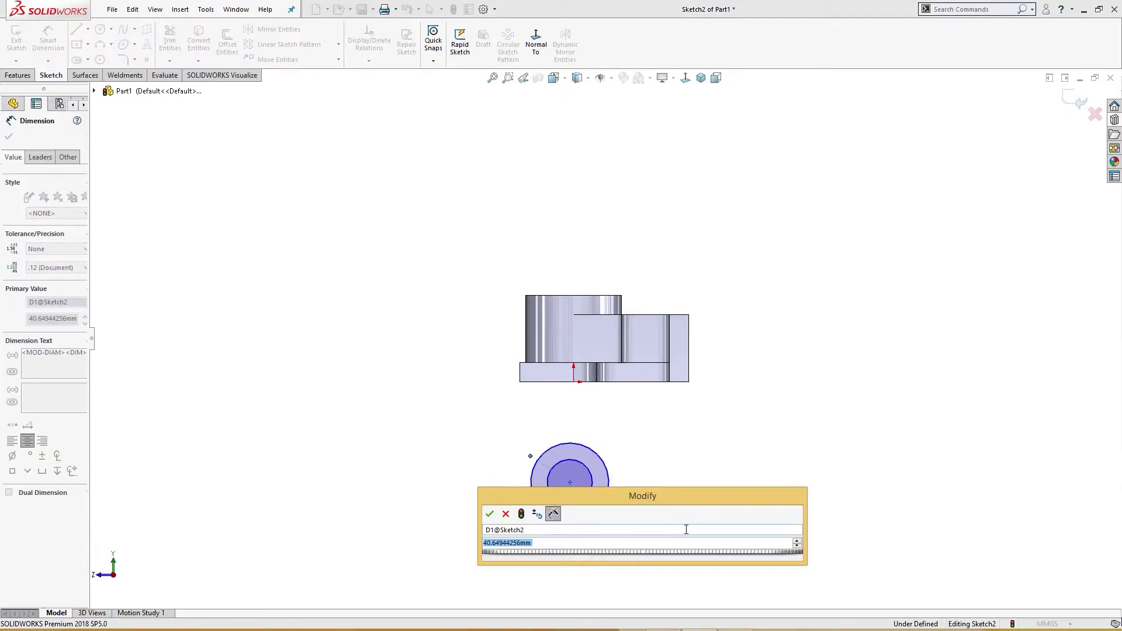
pyautogui.write('3')
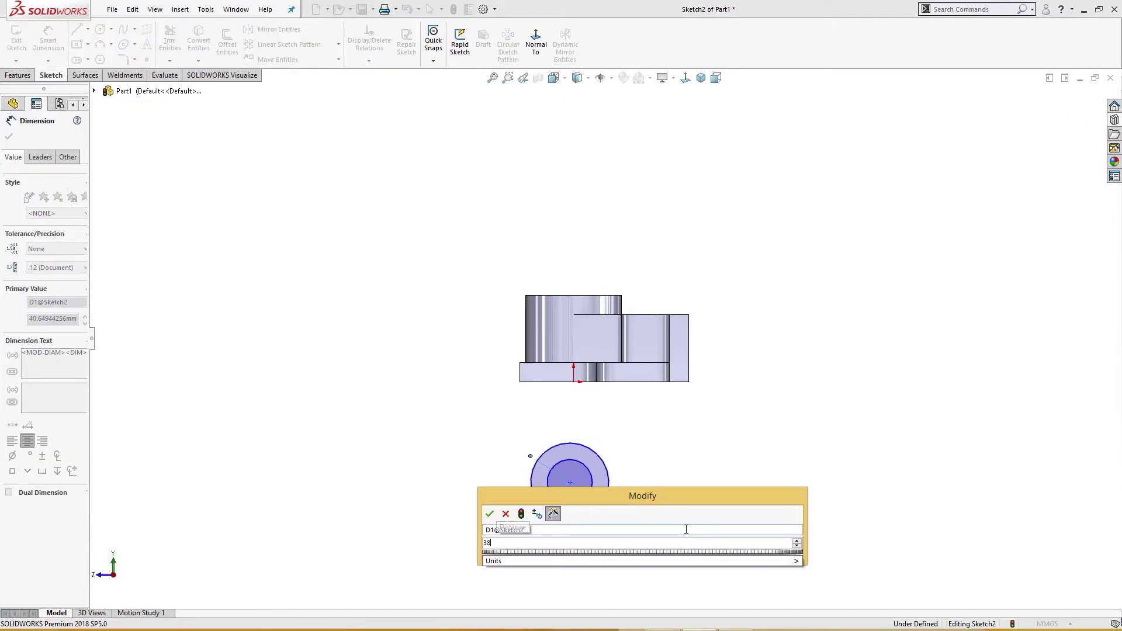
pyautogui.write('8')
pyautogui.press('Return')
pyautogui.click(591, 480)
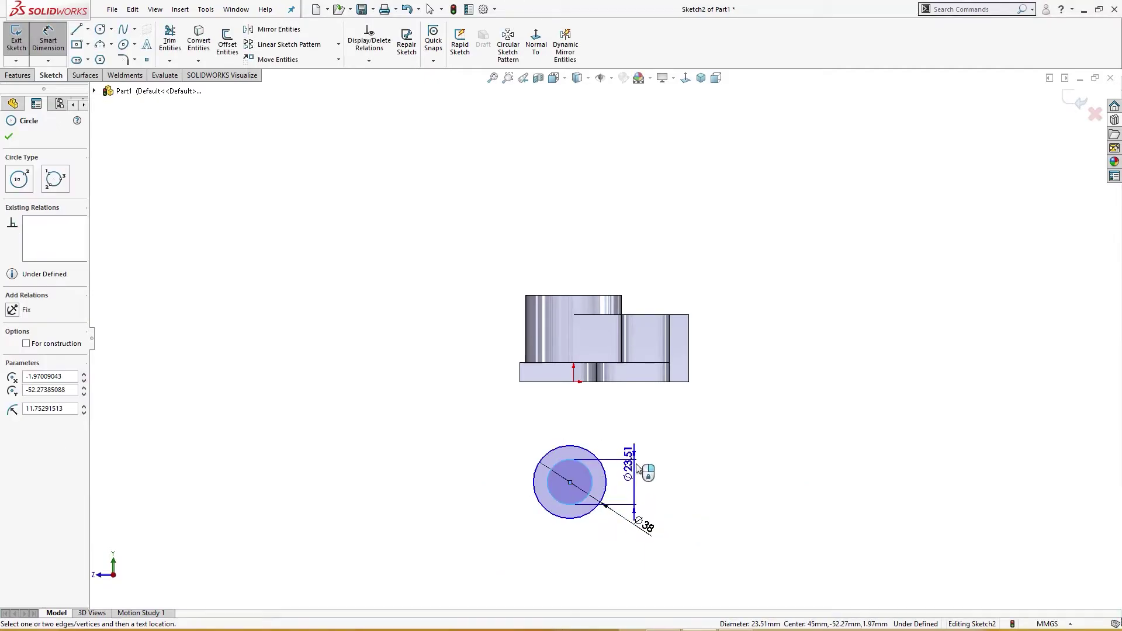
pyautogui.click(631, 449)
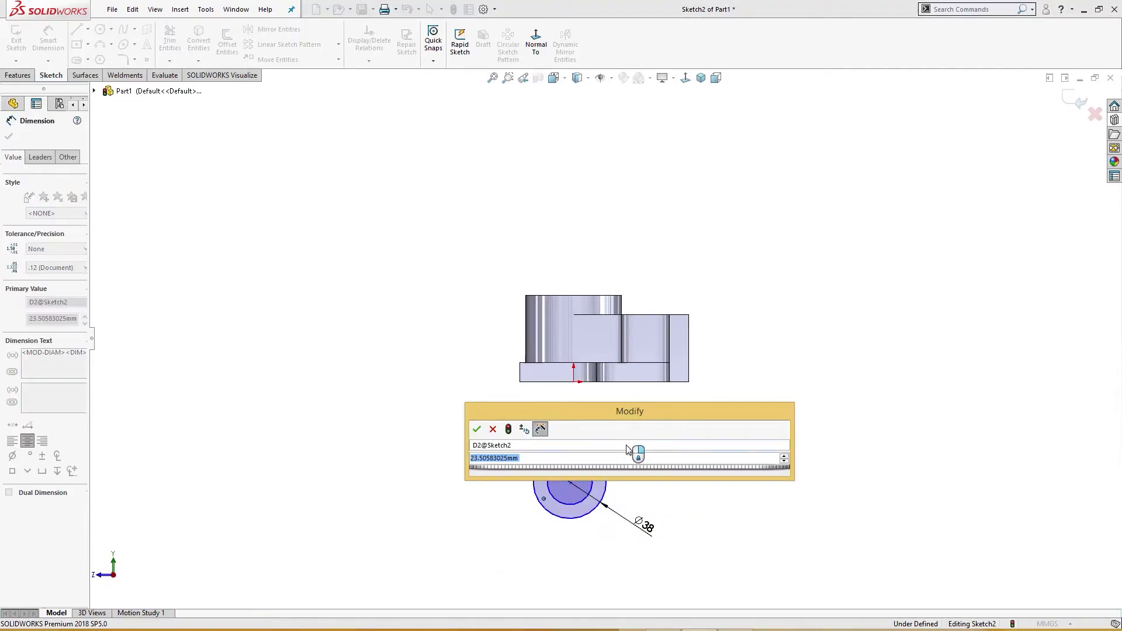
pyautogui.write('20')
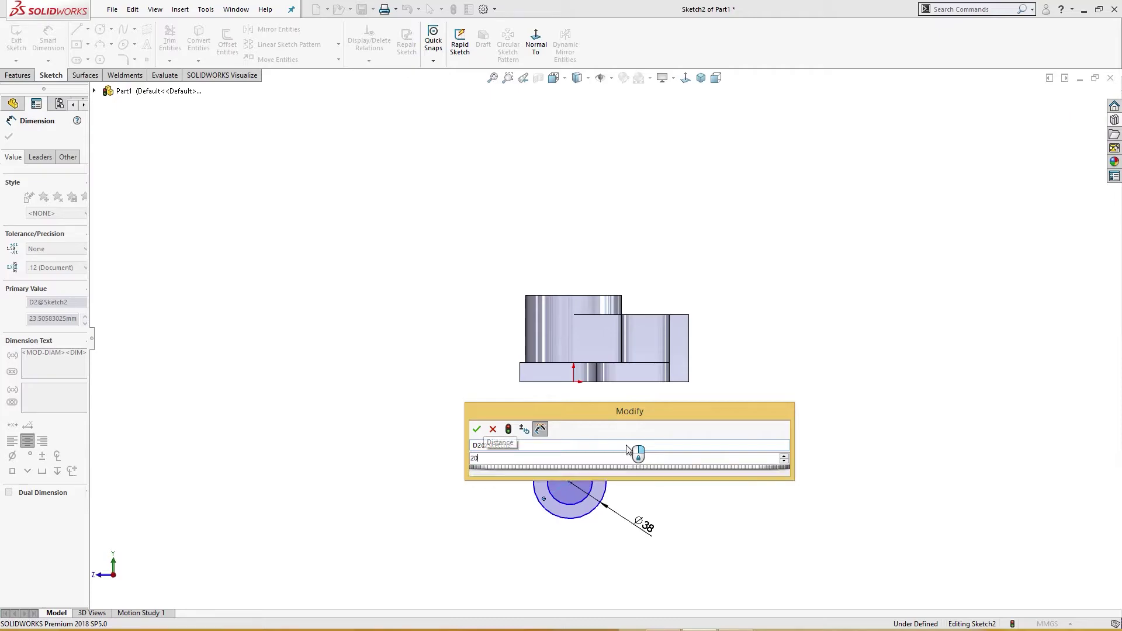
pyautogui.press('Return')
# Check the reference drawing and dimension the vertical distance from the base plate's underside to the circles' centre as 56 mm
pyautogui.moveTo(687, 624)
pyautogui.click(643, 561)
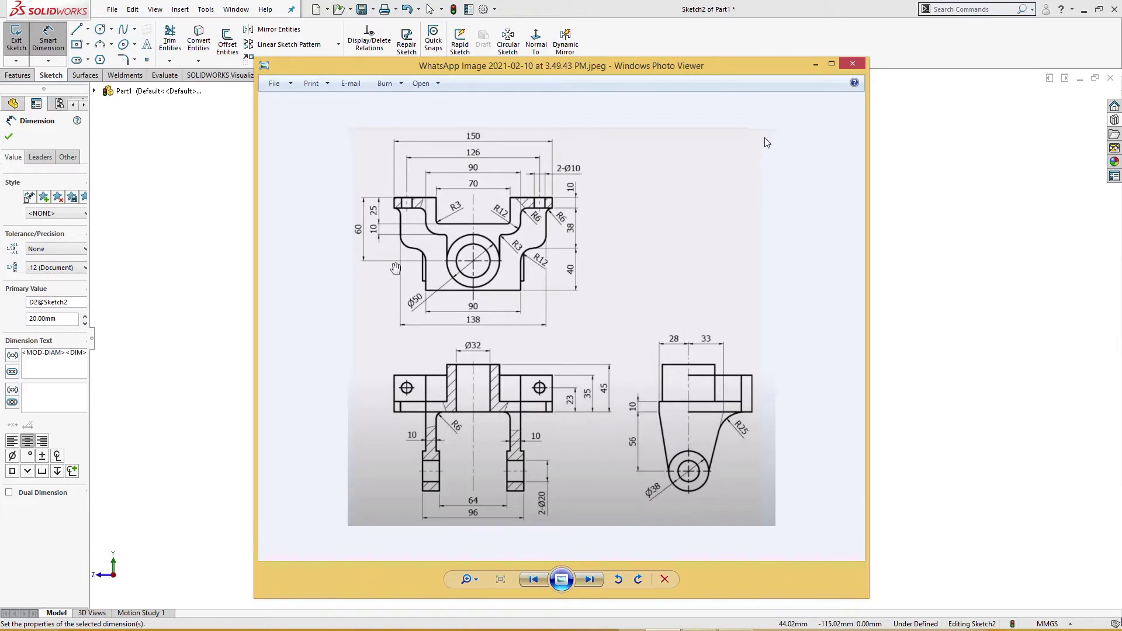
pyautogui.click(816, 63)
pyautogui.moveTo(713, 439); pyautogui.dragTo(714, 391, button='right')
pyautogui.moveTo(644, 481); pyautogui.dragTo(644, 457, button='right')
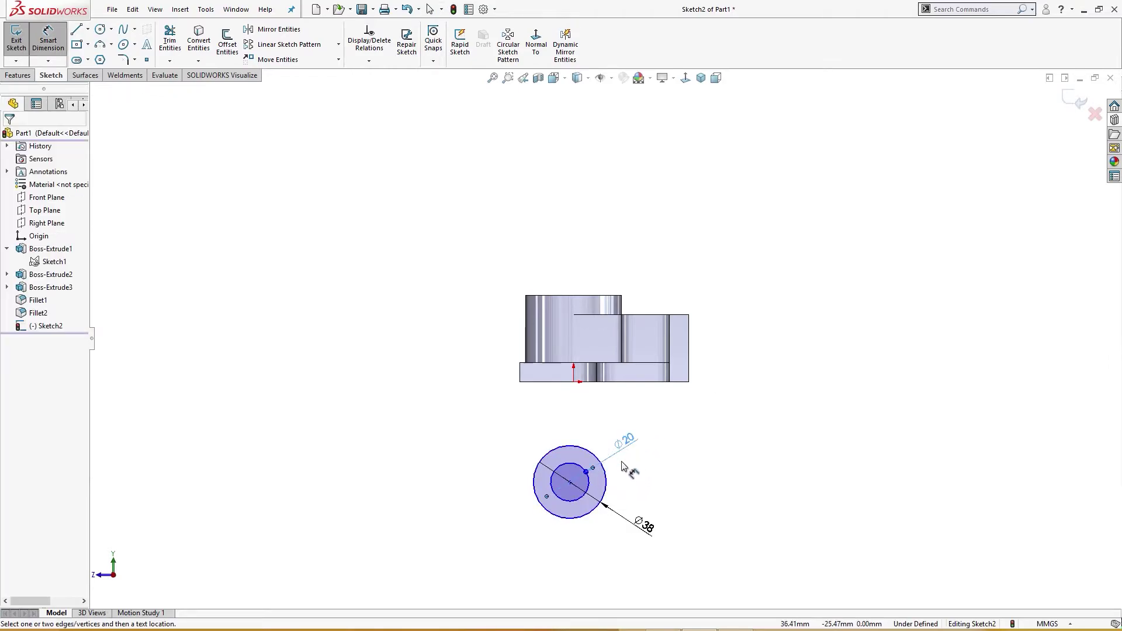
pyautogui.click(605, 491)
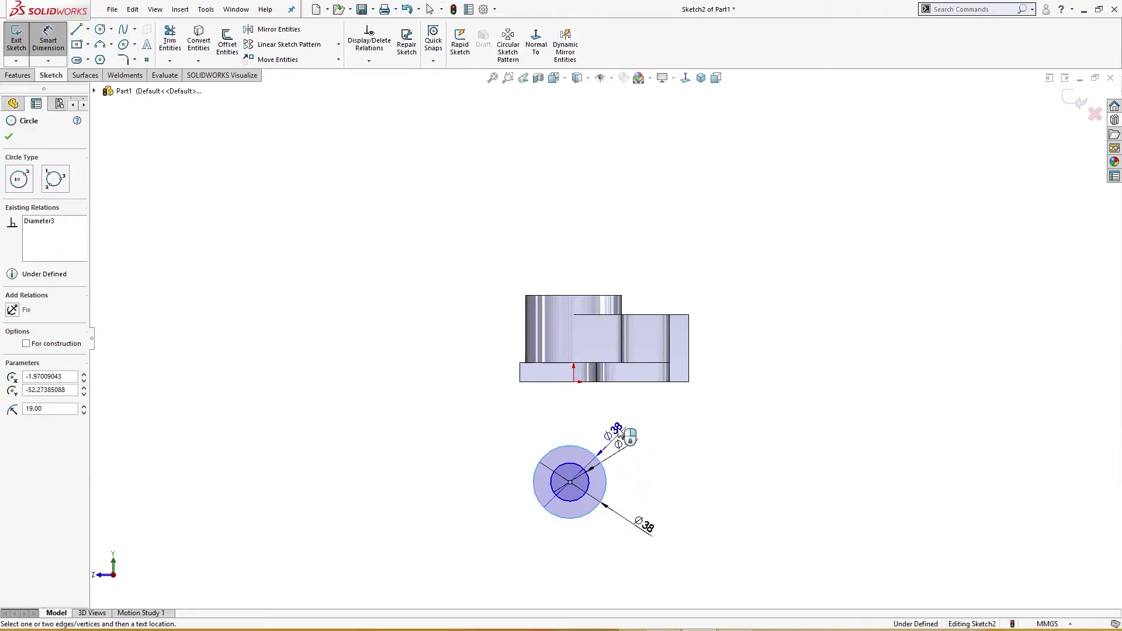
pyautogui.click(573, 382)
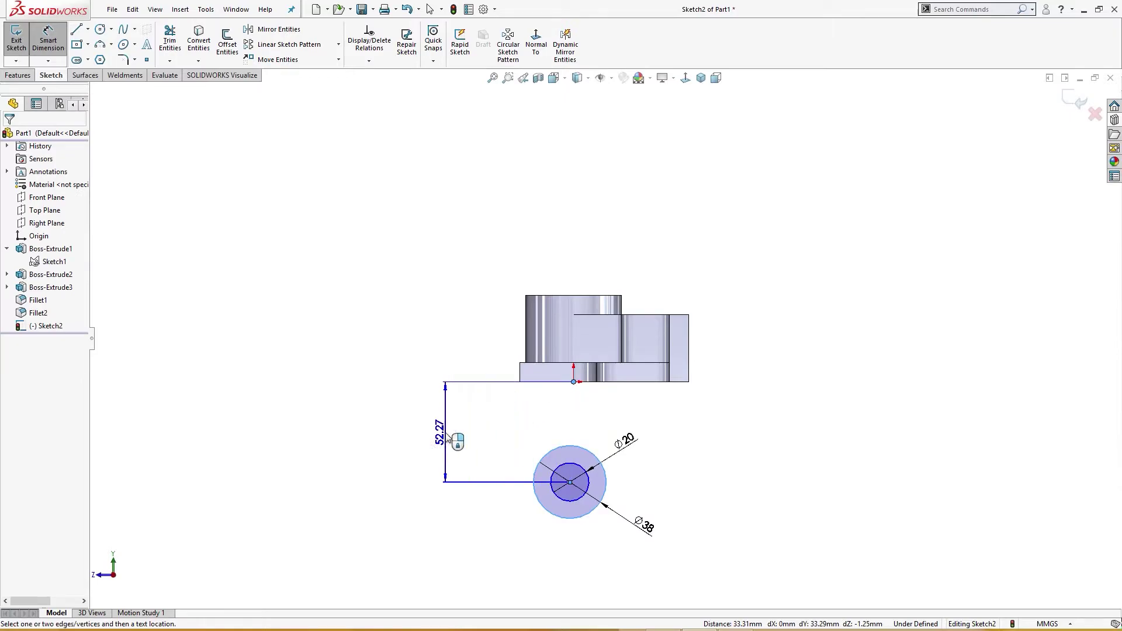
pyautogui.click(448, 438)
pyautogui.write('5')
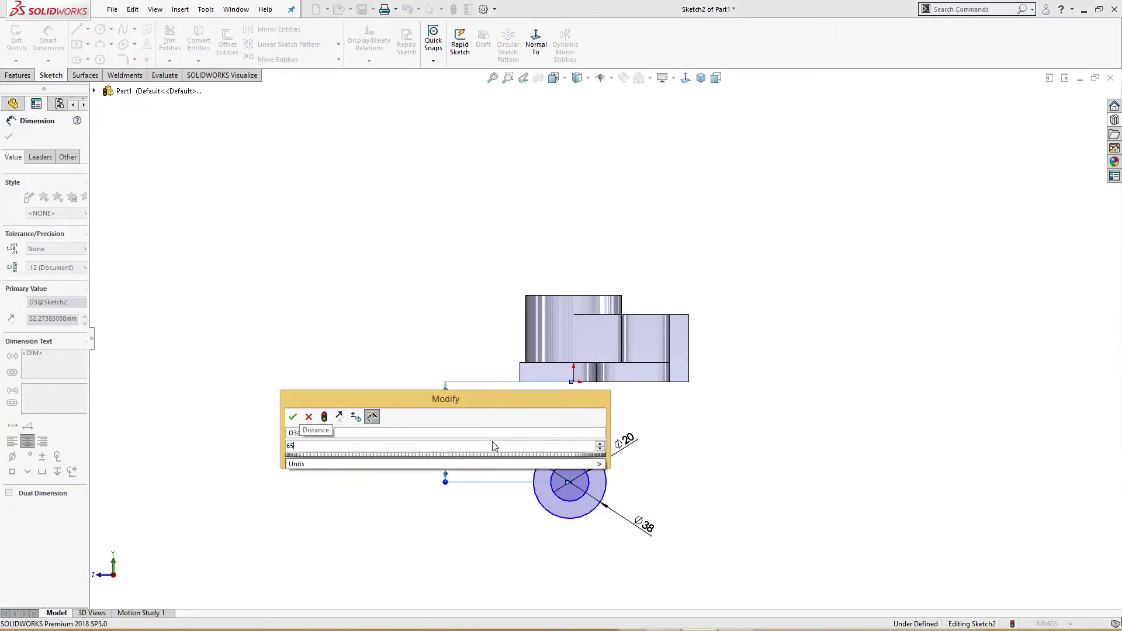
pyautogui.press('BackSpace')
pyautogui.press('BackSpace')
pyautogui.write('56')
pyautogui.press('Return')
pyautogui.click(490, 448)
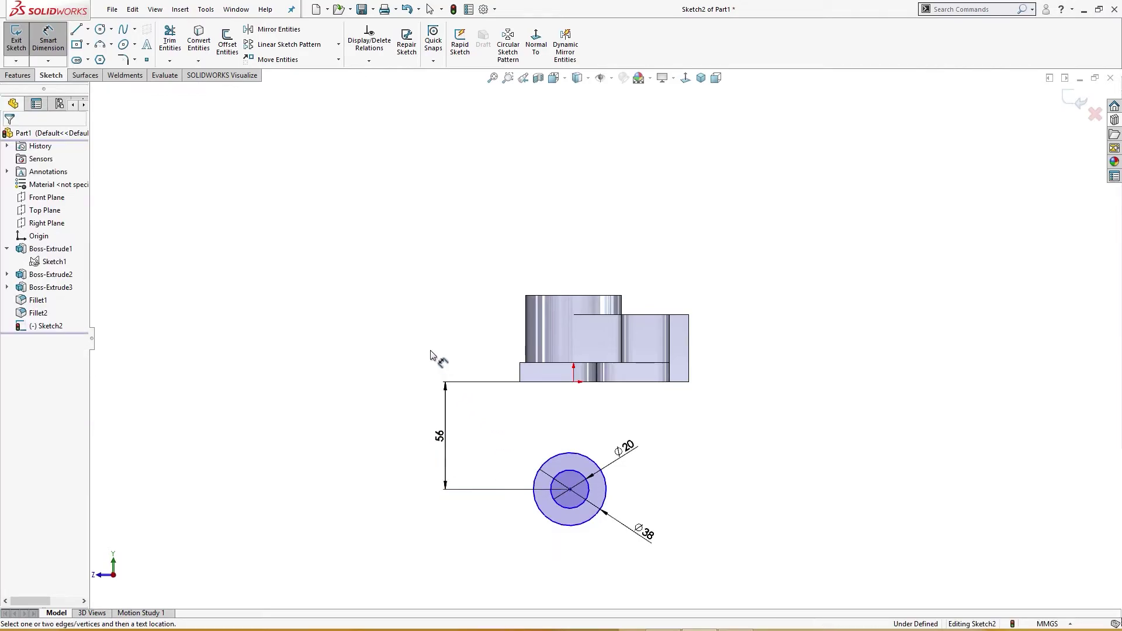
# Draw two slanted lines to opposite sides of the outer circle, one from the plate's front bottom corner and one from its bottom edge
pyautogui.moveTo(416, 321); pyautogui.dragTo(381, 367, button='right')
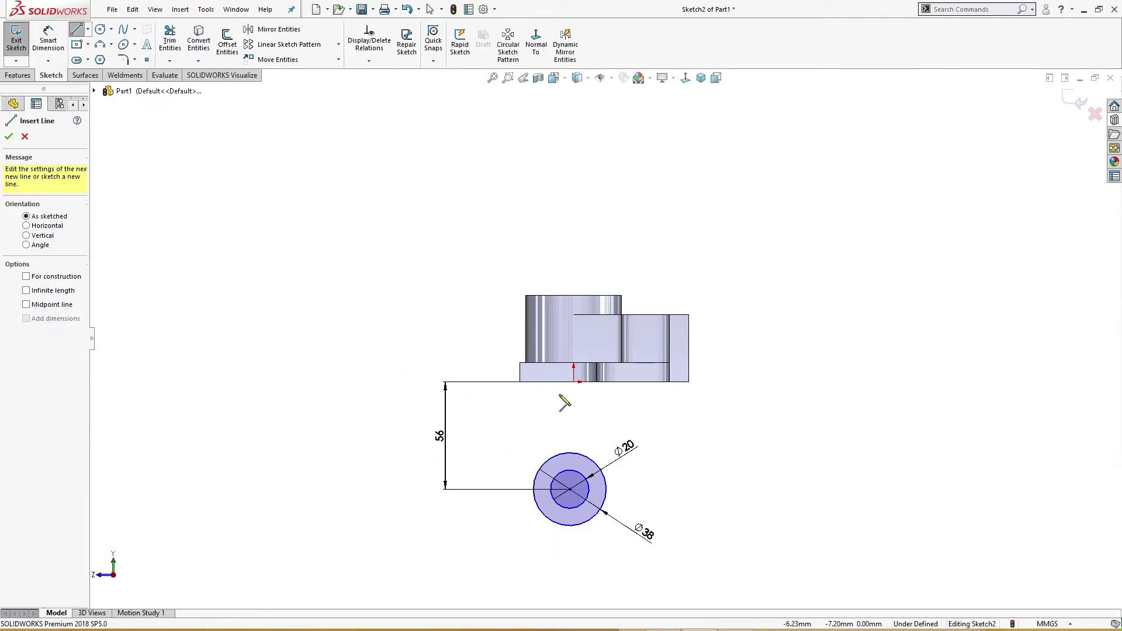
pyautogui.click(519, 383)
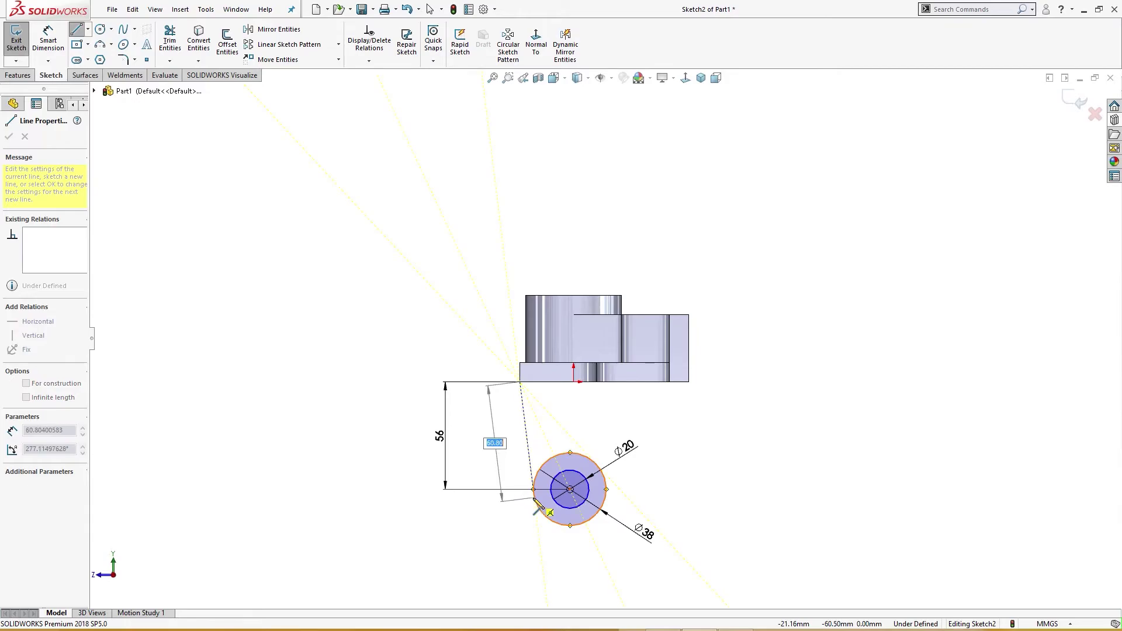
pyautogui.click(533, 494)
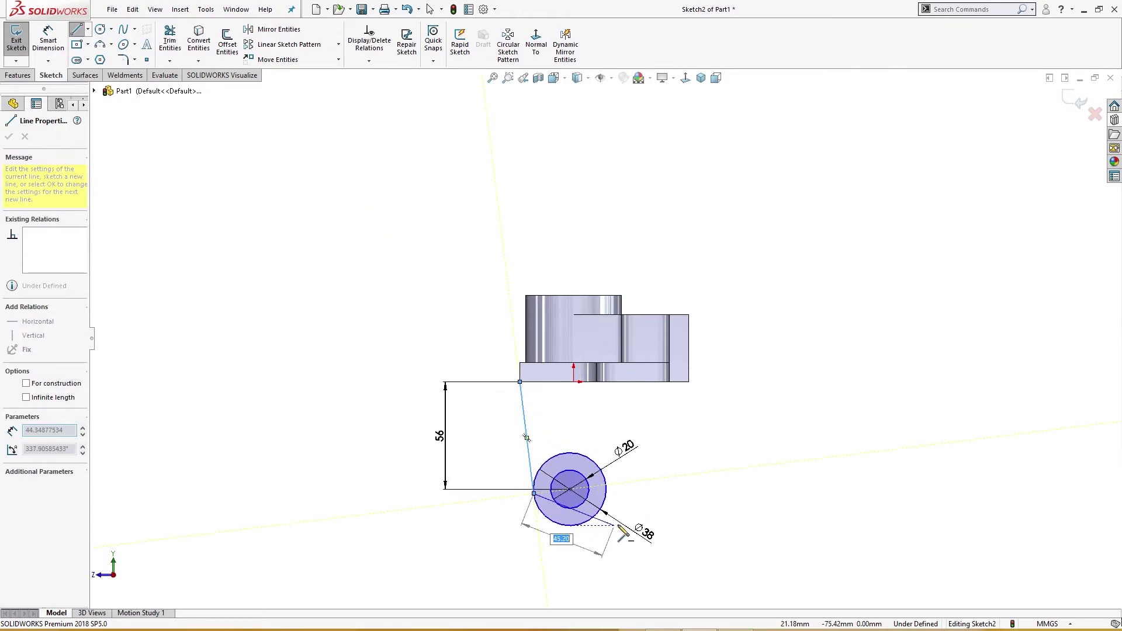
pyautogui.press('Escape')
pyautogui.moveTo(667, 485); pyautogui.dragTo(631, 522, button='right')
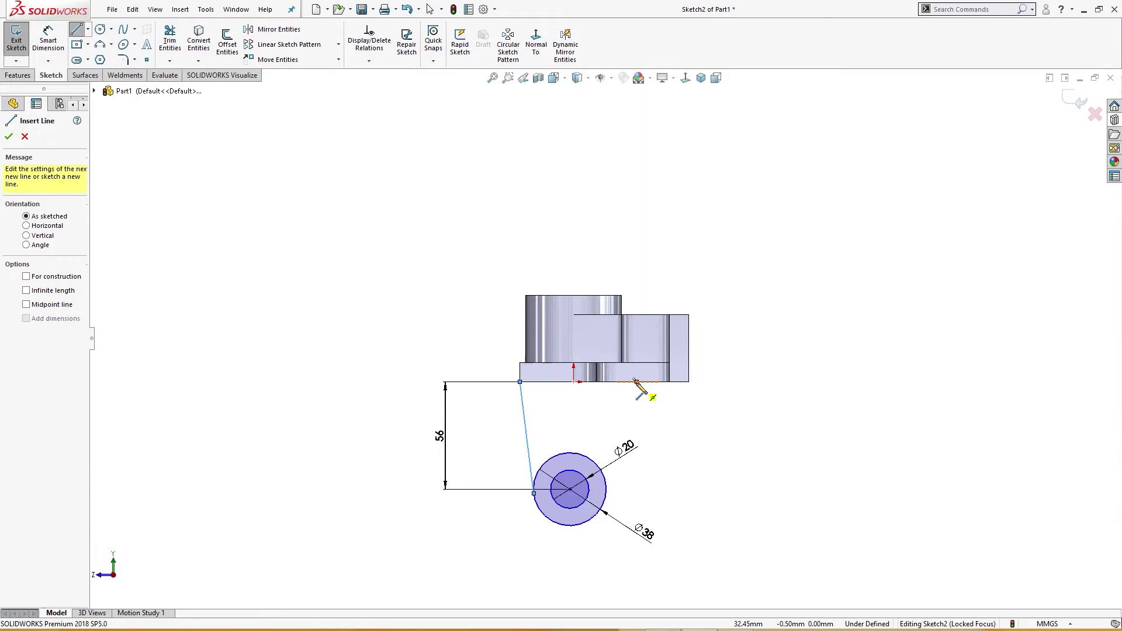
pyautogui.click(597, 382)
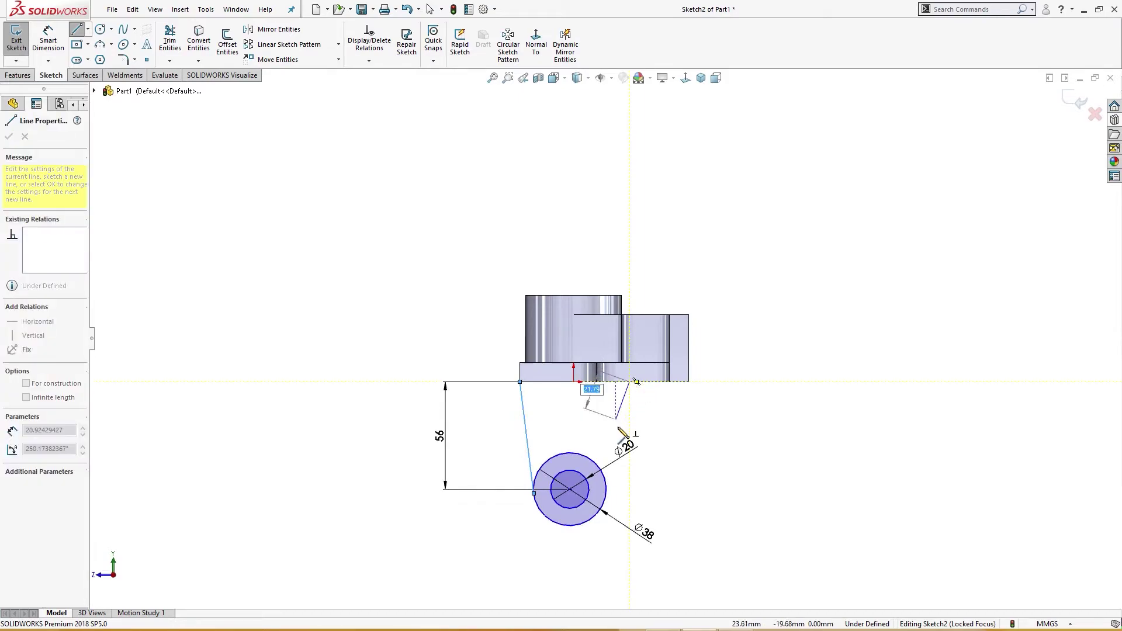
pyautogui.click(608, 502)
pyautogui.press('Escape')
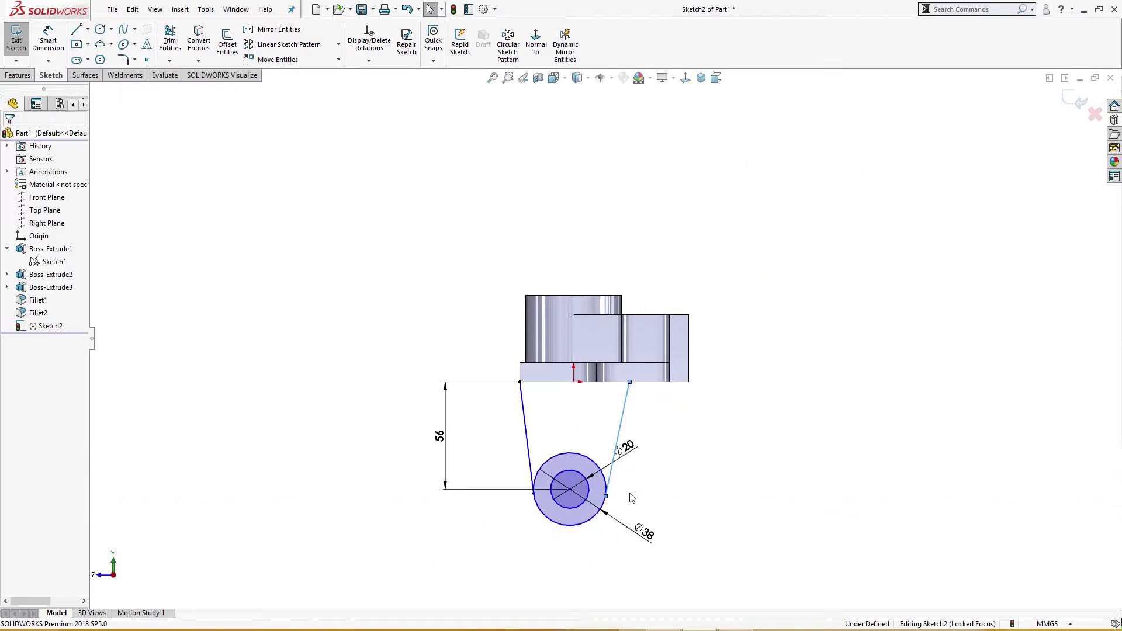
# Draw a horizontal line along the part's bottom edge from the front corner to the back corner
pyautogui.scroll(-3, 626, 399)
pyautogui.moveTo(577, 400); pyautogui.dragTo(520, 433, button='right')
pyautogui.moveTo(449, 372)
pyautogui.mouseDown()
pyautogui.moveTo(639, 396)
pyautogui.moveTo(744, 380)
pyautogui.moveTo(736, 369)
pyautogui.mouseUp()
pyautogui.press('Escape')
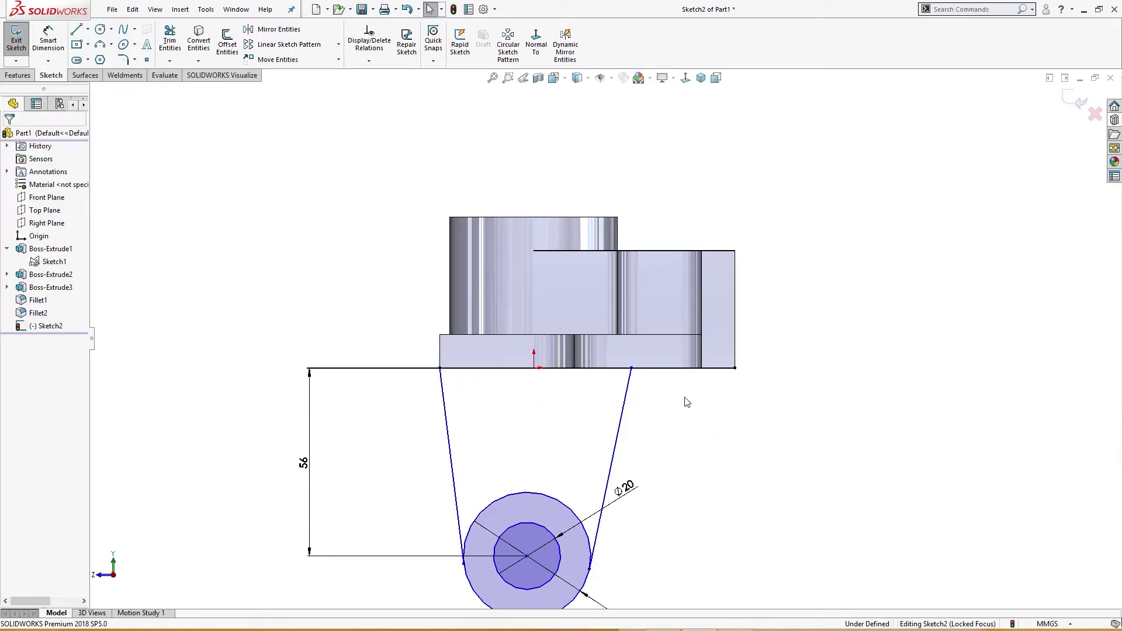
# Add a 25 mm sketch fillet between the rear slanted line and the horizontal bottom line, accepting the removal of the corner's relations
pyautogui.scroll(3, 657, 409)
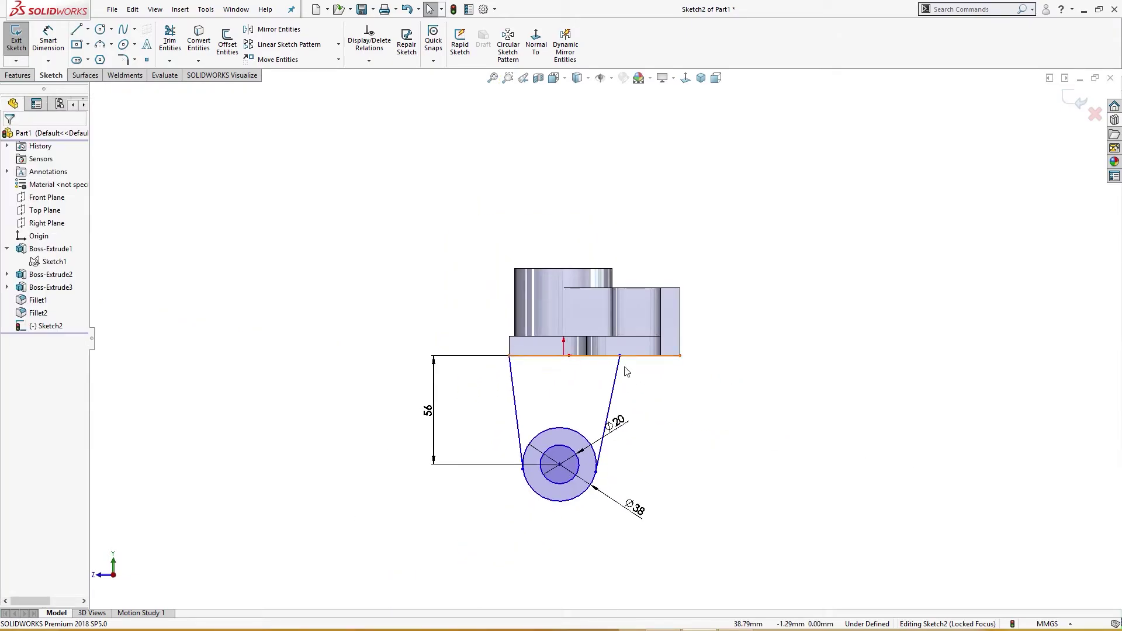
pyautogui.moveTo(762, 439); pyautogui.dragTo(700, 394, button='right')
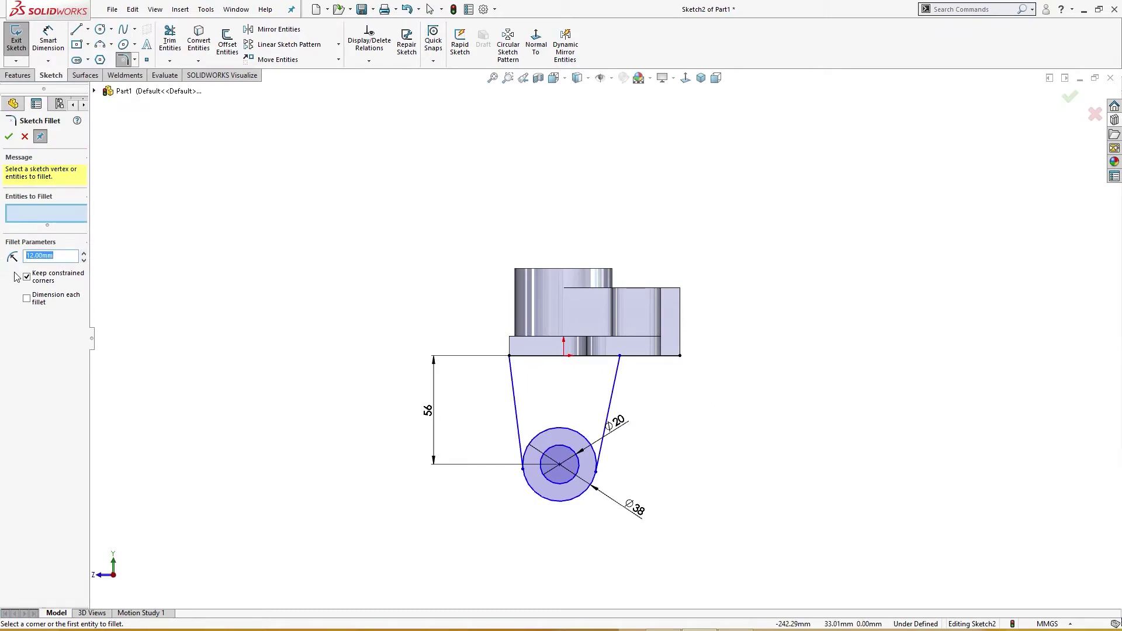
pyautogui.click(618, 374)
pyautogui.click(636, 365)
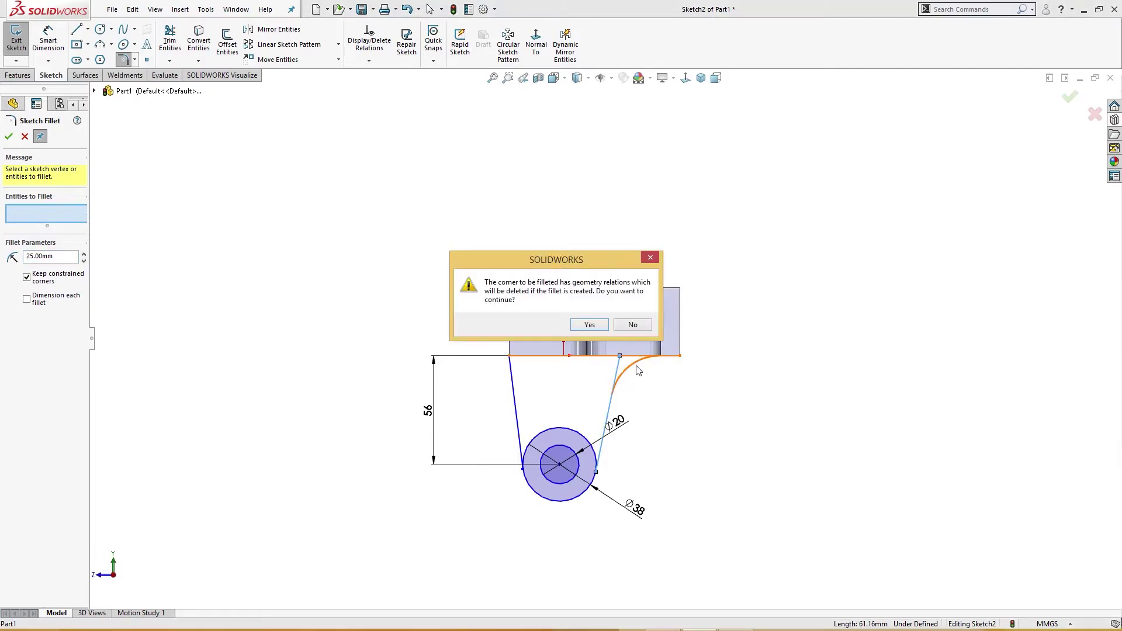
pyautogui.click(589, 325)
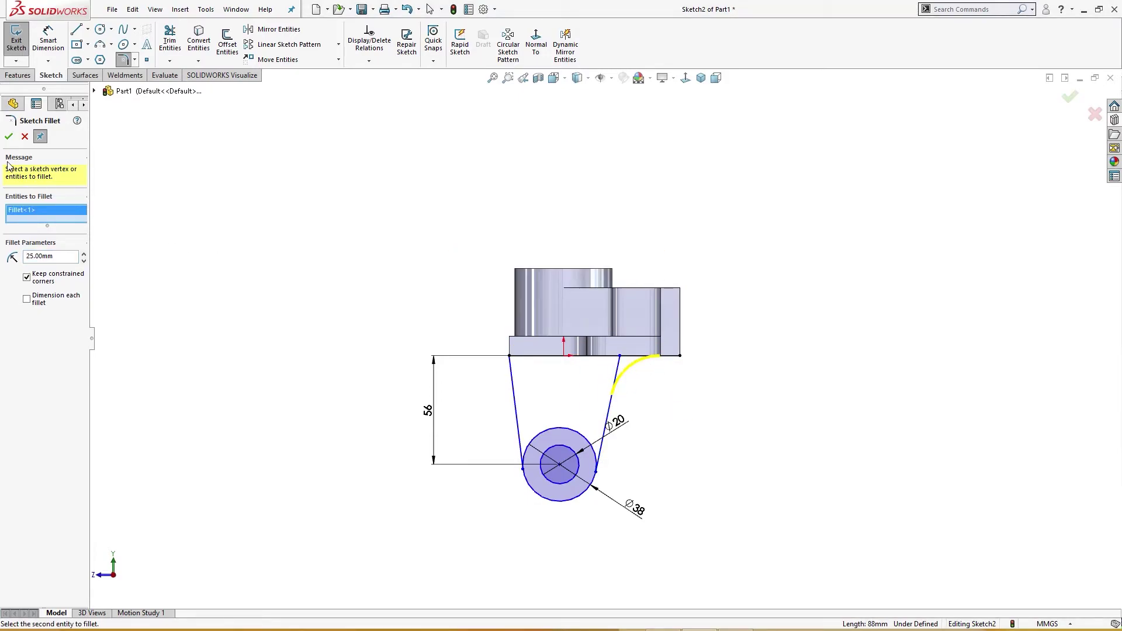
pyautogui.click(9, 138)
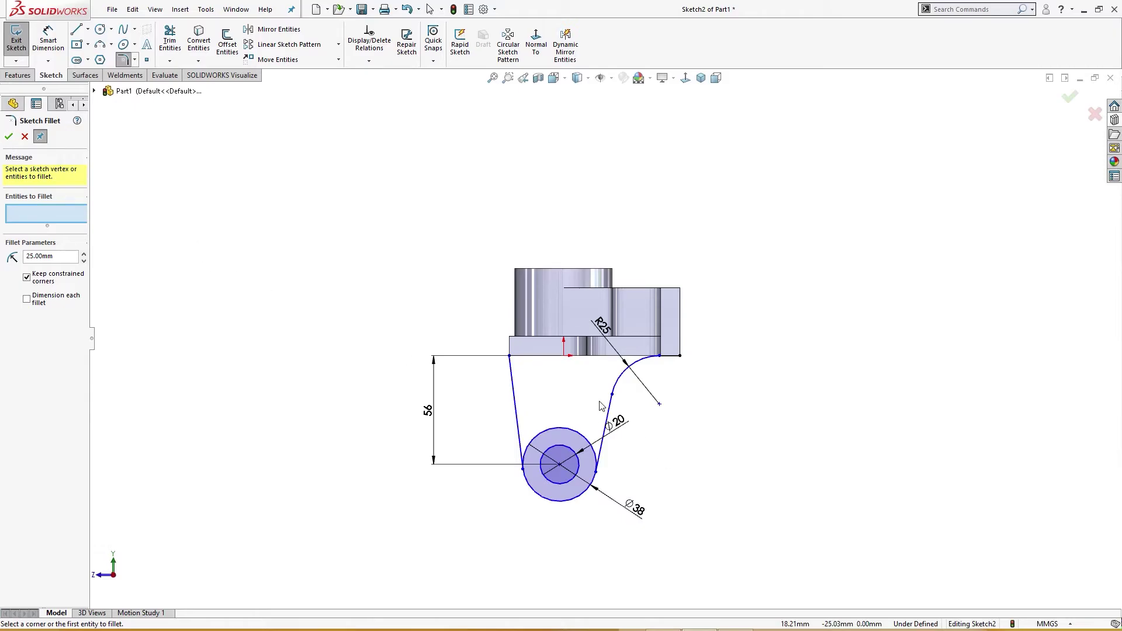
# Draw a horizontal line from the plate's front bottom corner to the upper end of the 25 mm arc
pyautogui.scroll(-2, 602, 407)
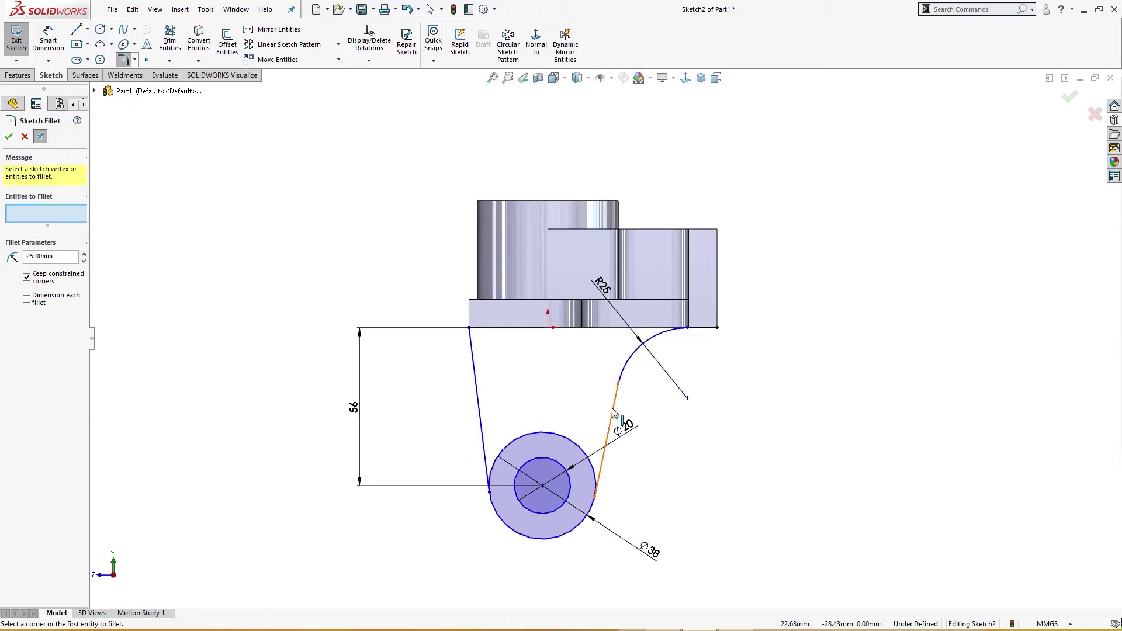
pyautogui.moveTo(575, 366); pyautogui.dragTo(529, 401, button='right')
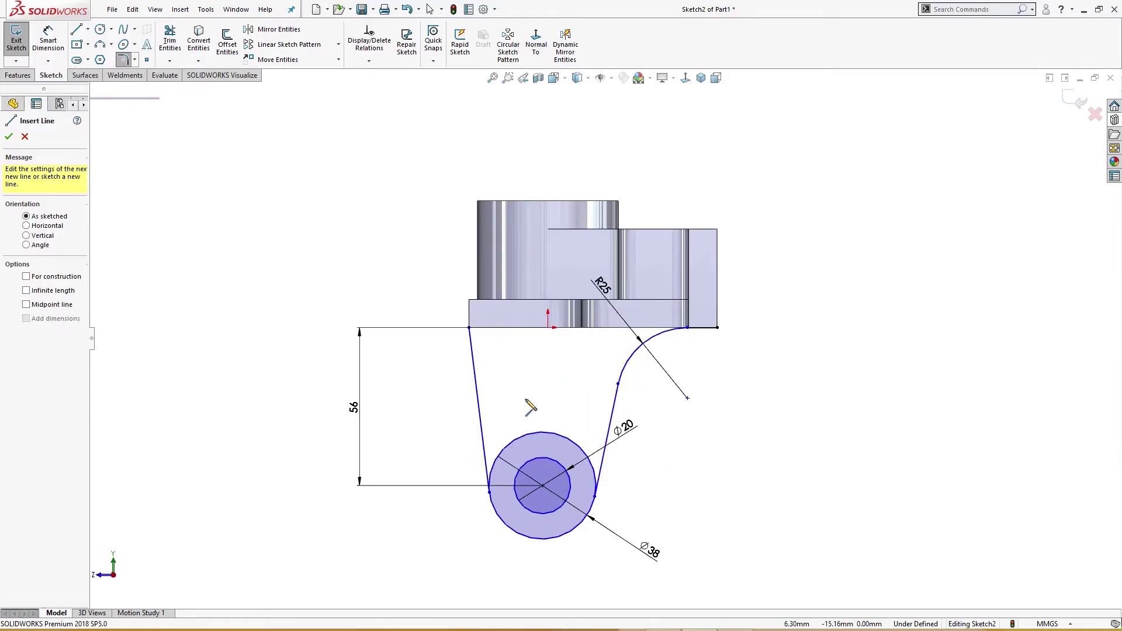
pyautogui.click(469, 328)
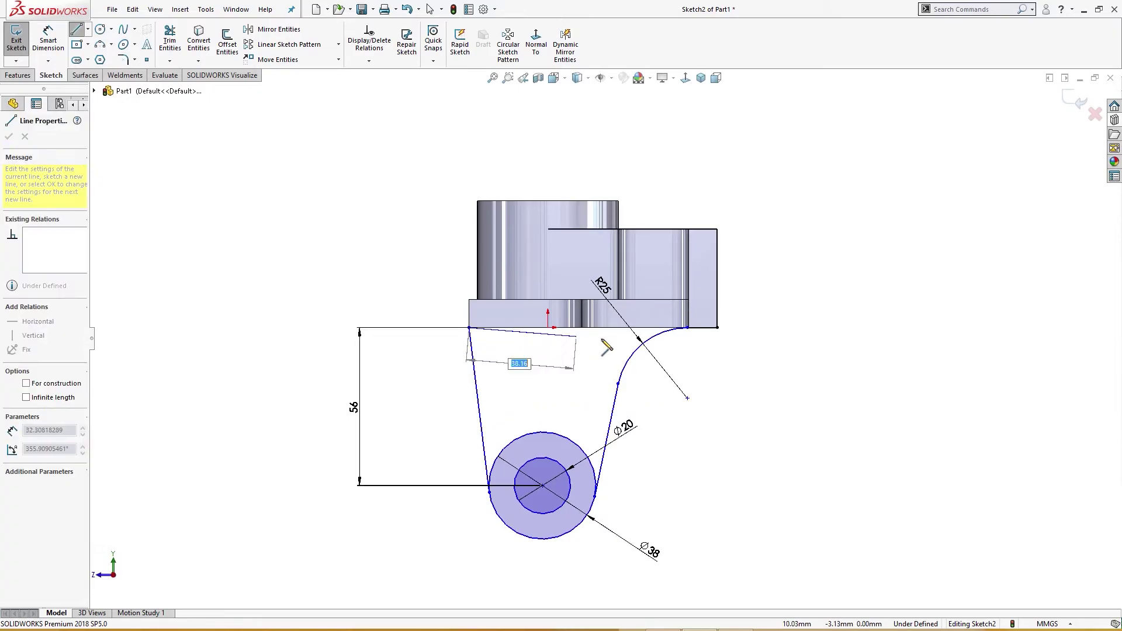
pyautogui.click(688, 328)
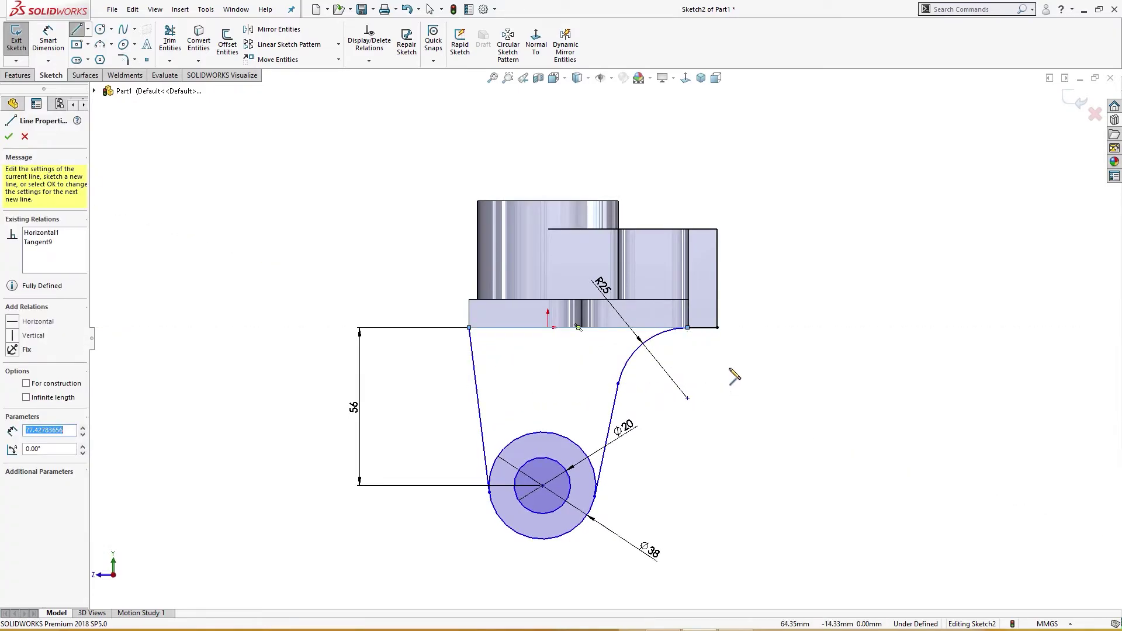
pyautogui.press('Escape')
# Trim away the leftover horizontal segment between the upper end of the arc and the part's back corner
pyautogui.moveTo(764, 407); pyautogui.dragTo(738, 376, button='right')
pyautogui.moveTo(698, 322); pyautogui.dragTo(705, 360)
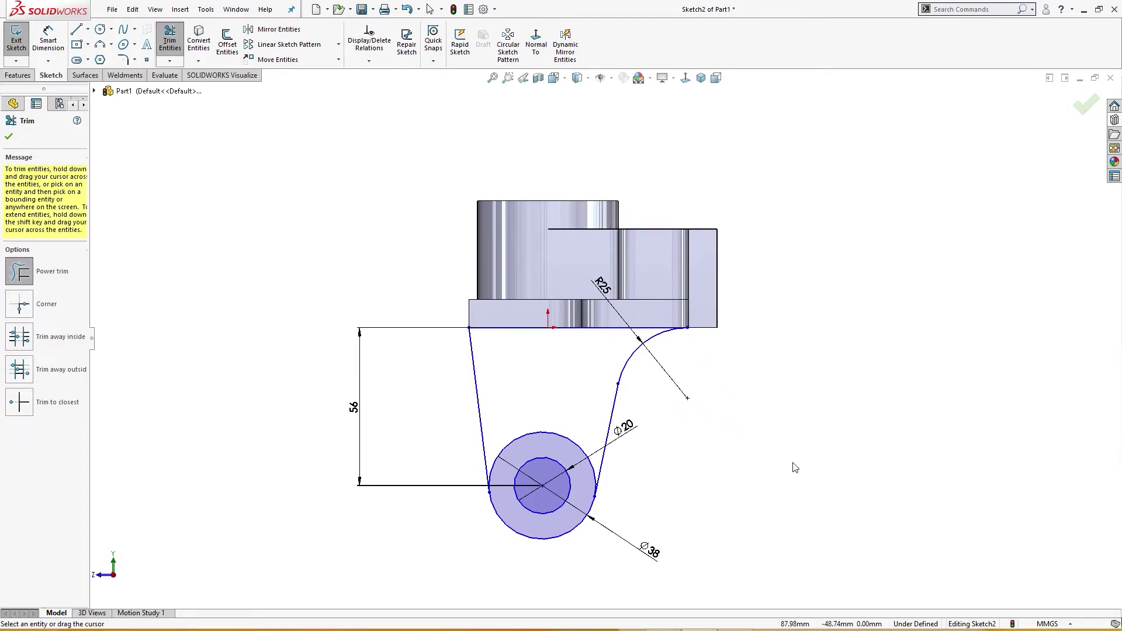
pyautogui.click(613, 409)
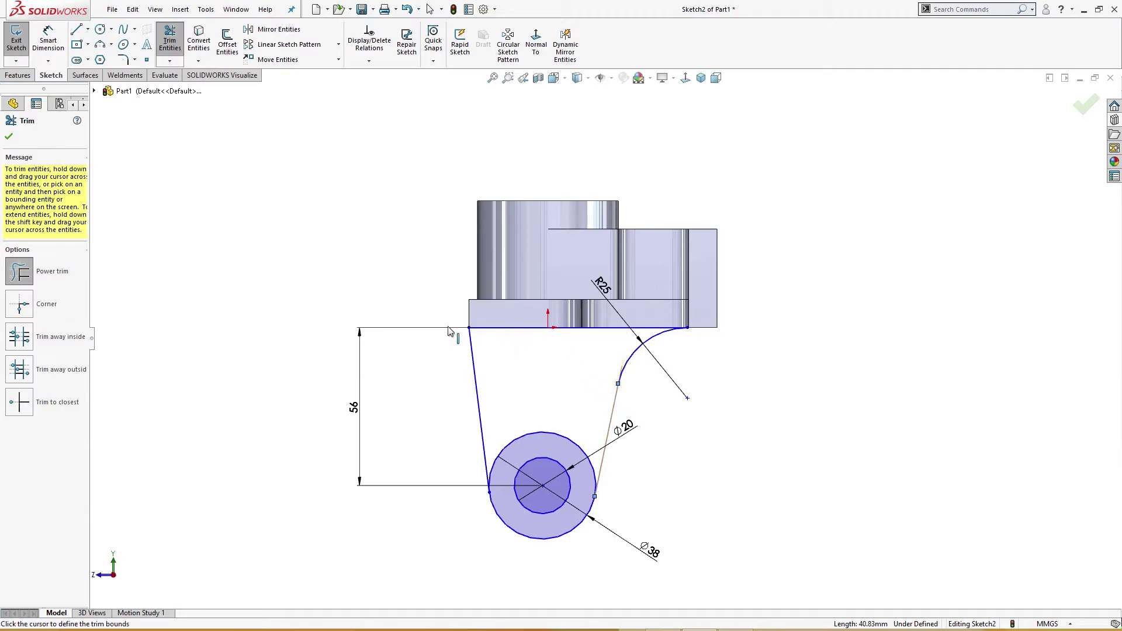
# Add a sketch point at the virtual intersection of the rear slanted line and the horizontal bottom line
pyautogui.press('Escape')
pyautogui.click(617, 406)
pyautogui.keyDown('ctrl'); pyautogui.click(541, 328); pyautogui.keyUp('ctrl')
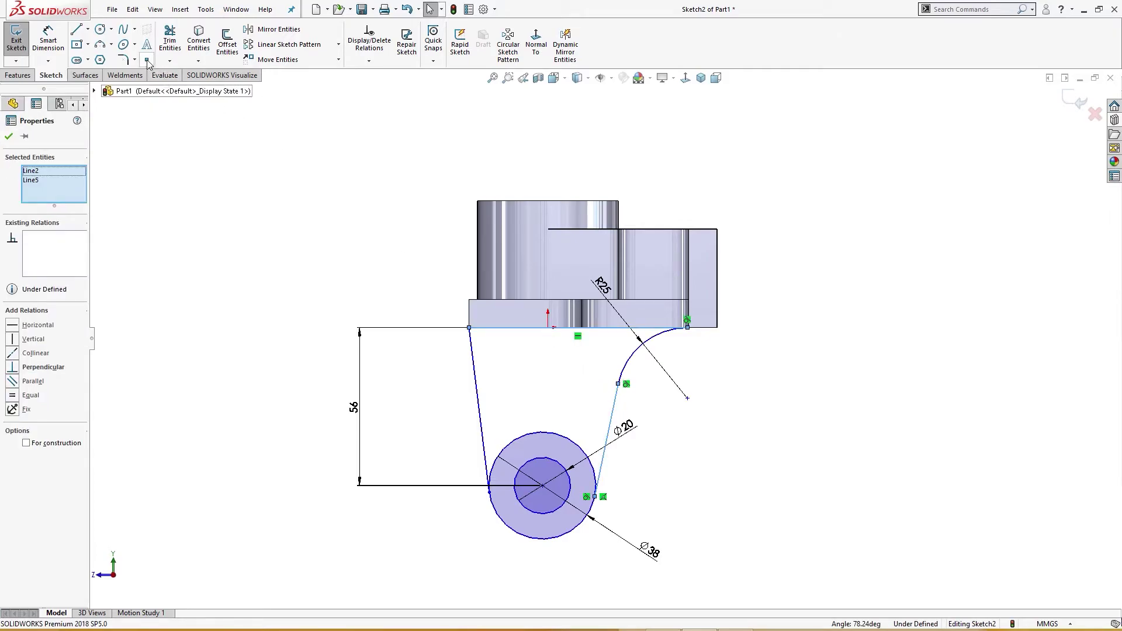
# Dimension the horizontal distance between the virtual intersection point and the origin, and set it to 33 mm
pyautogui.moveTo(402, 265); pyautogui.dragTo(401, 187, button='right')
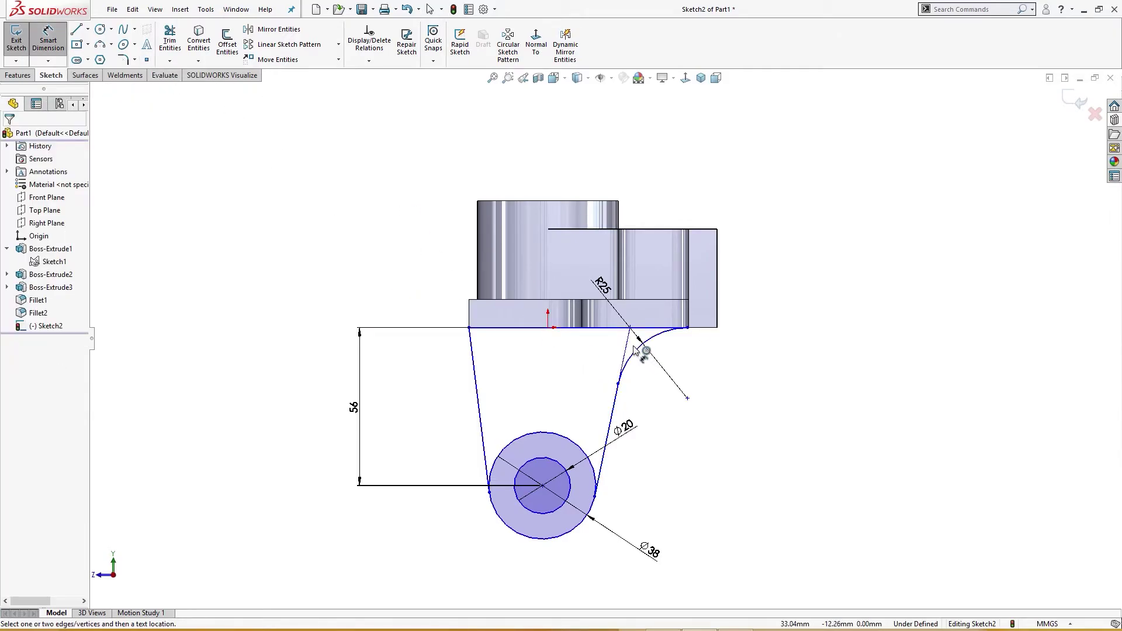
pyautogui.click(631, 329)
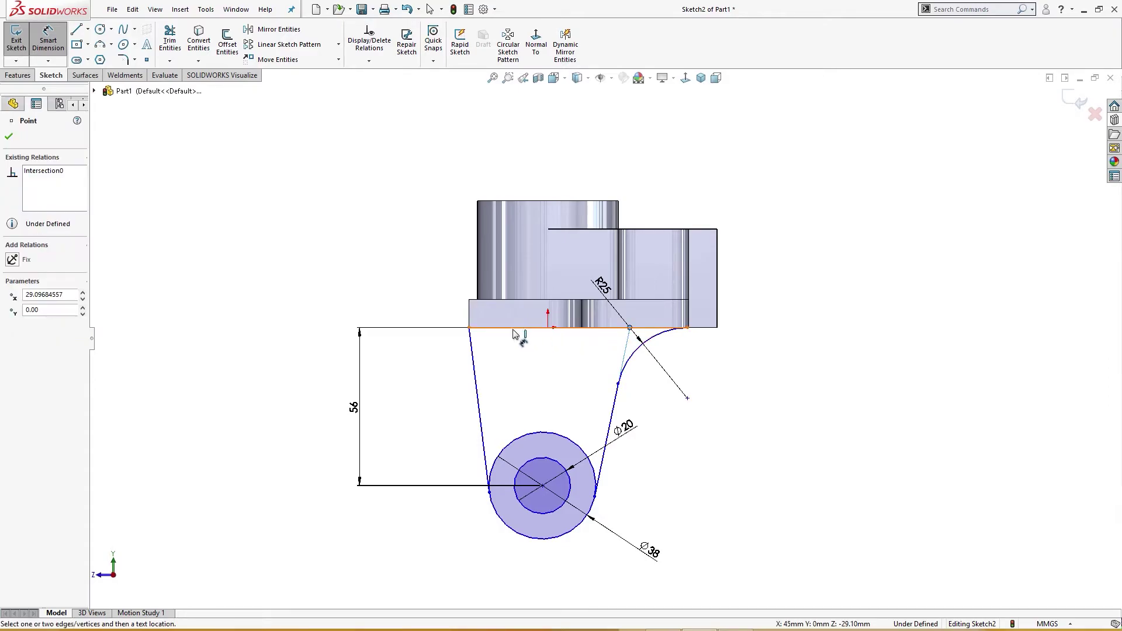
pyautogui.click(470, 328)
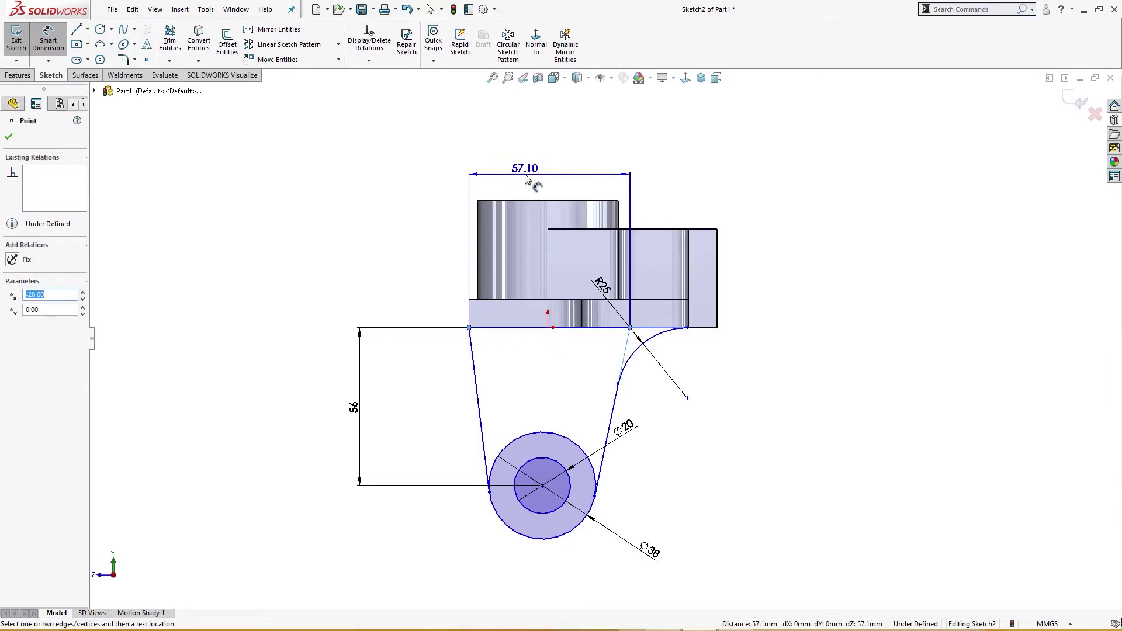
pyautogui.press('Escape')
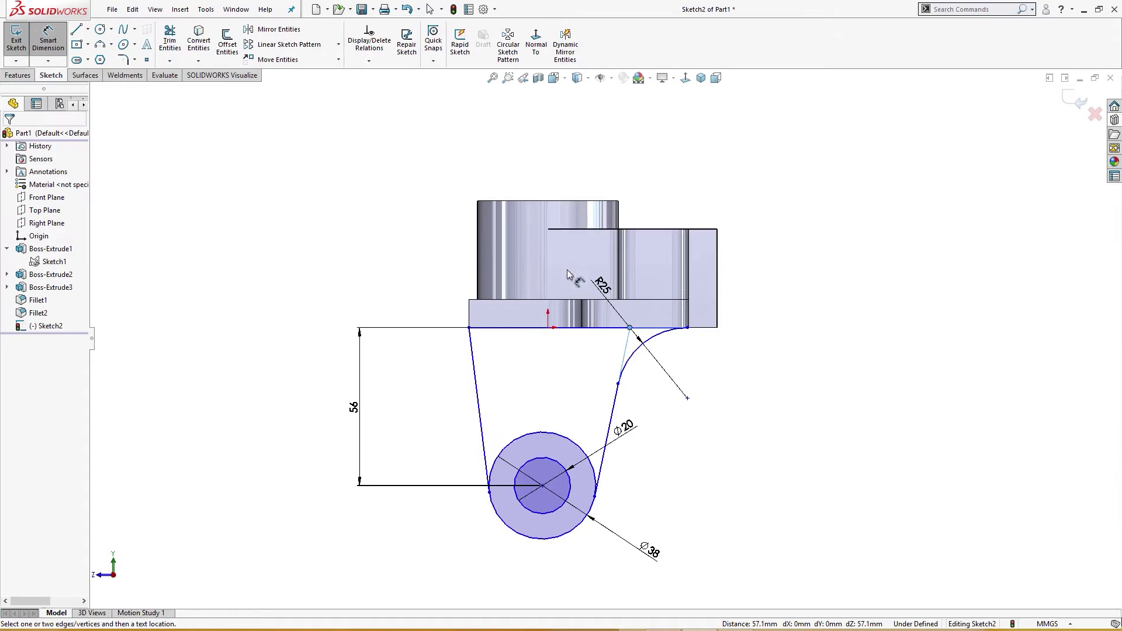
pyautogui.click(629, 329)
pyautogui.click(548, 328)
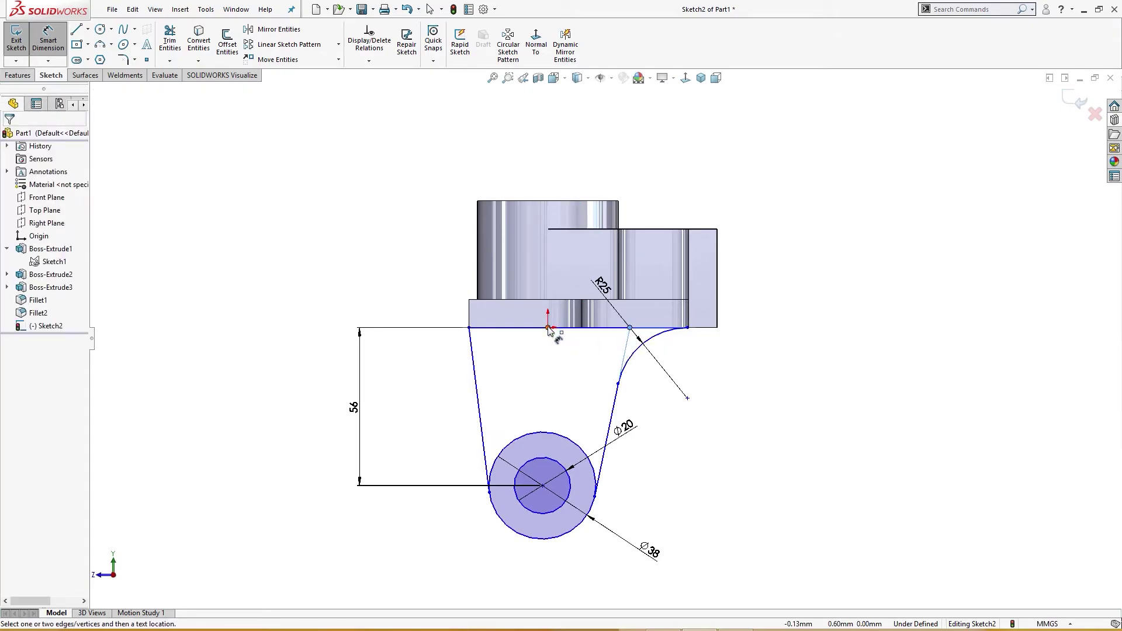
pyautogui.click(576, 170)
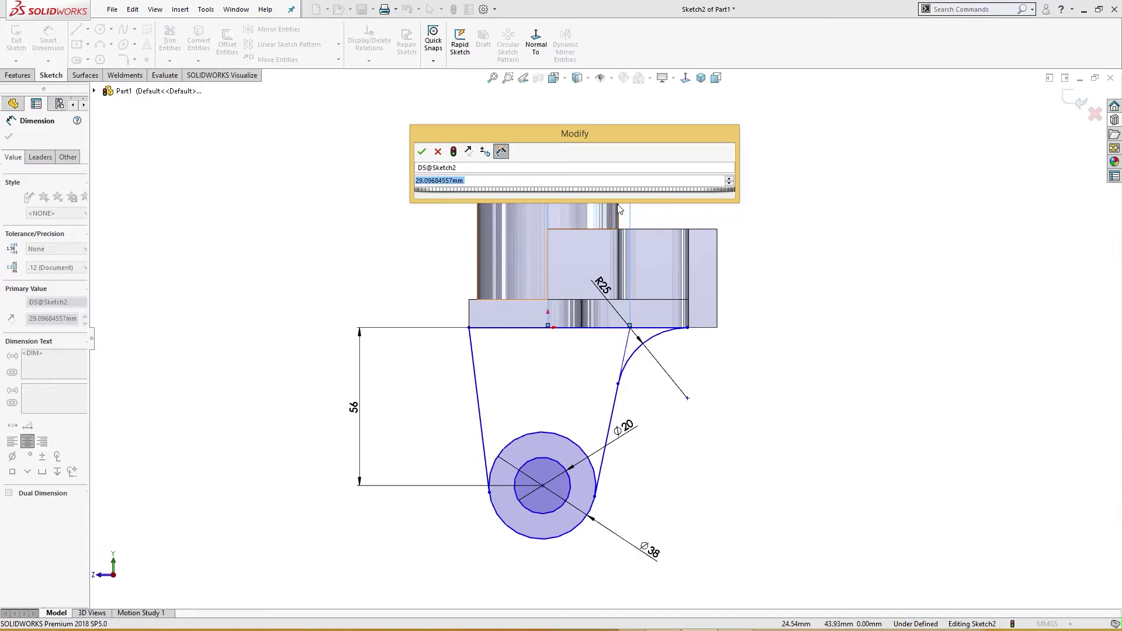
pyautogui.write('33')
pyautogui.press('Return')
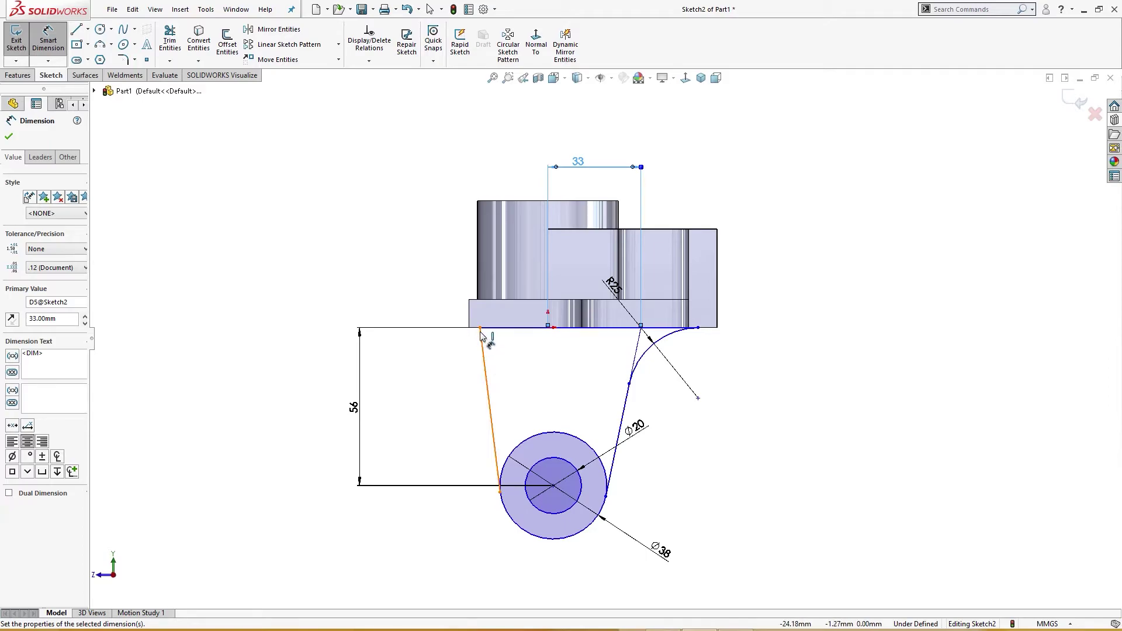
# Move the front slanted line's upper end onto the plate's front bottom corner, and dimension the boss circle 28 mm horizontally from that corner
pyautogui.press('Escape')
pyautogui.moveTo(480, 329); pyautogui.dragTo(469, 328)
pyautogui.moveTo(430, 305); pyautogui.dragTo(421, 239, button='right')
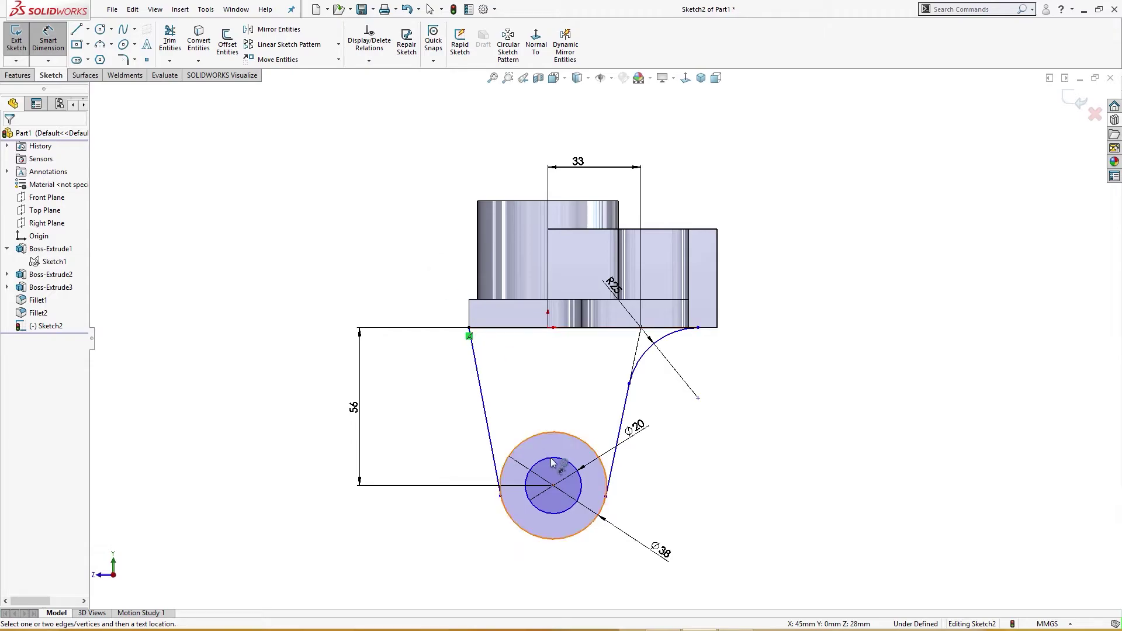
pyautogui.click(554, 436)
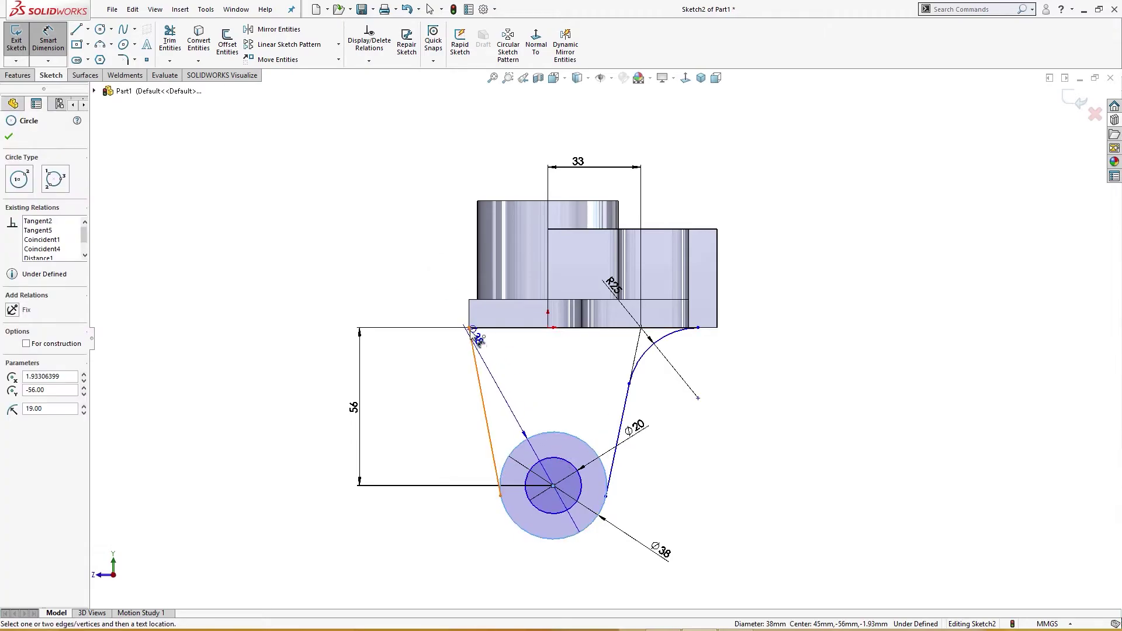
pyautogui.click(469, 328)
pyautogui.click(514, 176)
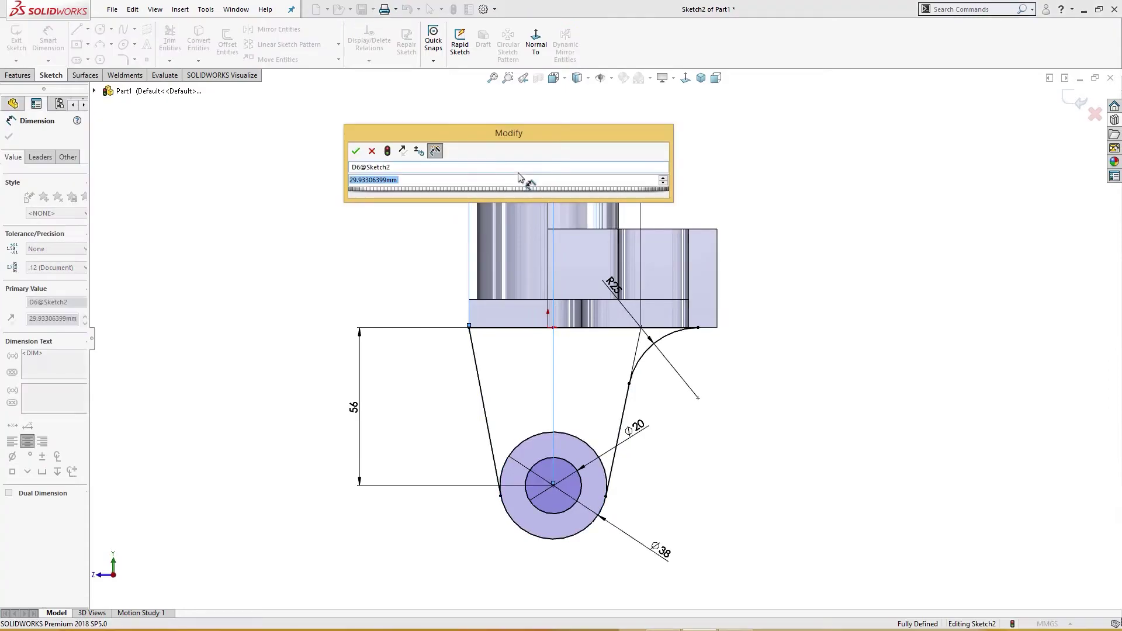
pyautogui.write('28')
pyautogui.press('Return')
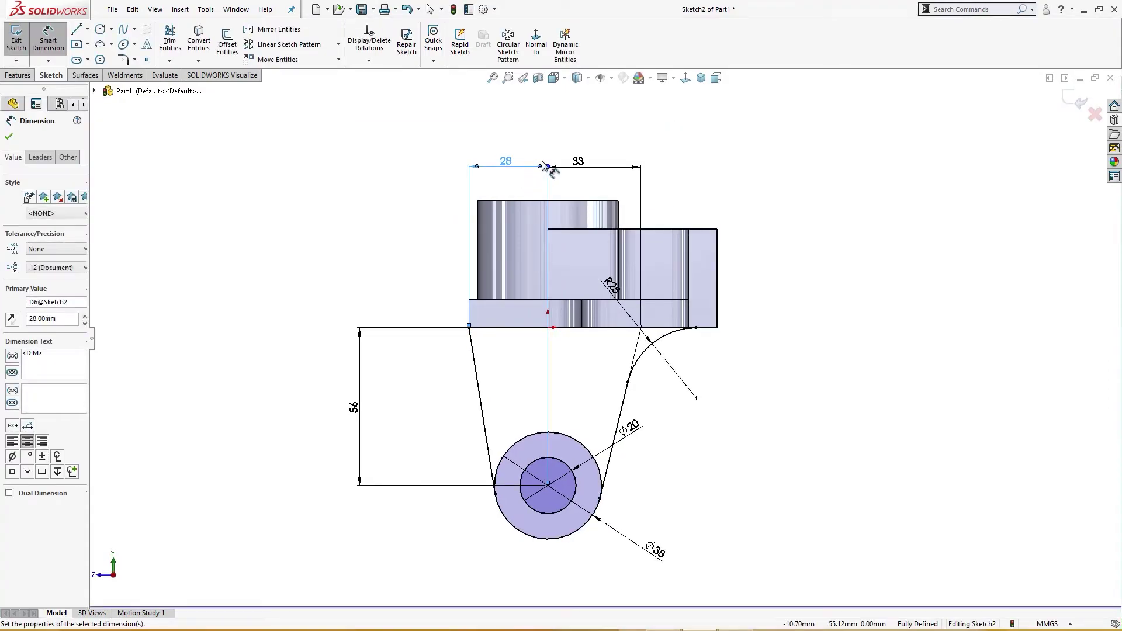
pyautogui.click(788, 389)
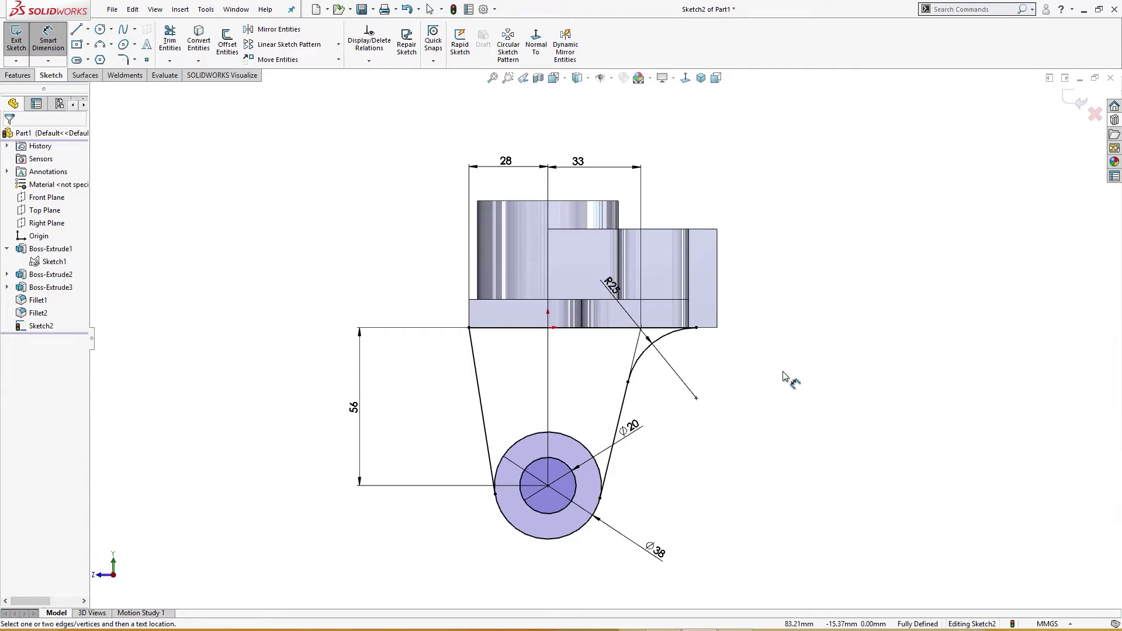
# Extrude only the tapered lug region above the boss circle 10 mm, with the direction reversed so that it runs inward beneath the plate
pyautogui.press('s')
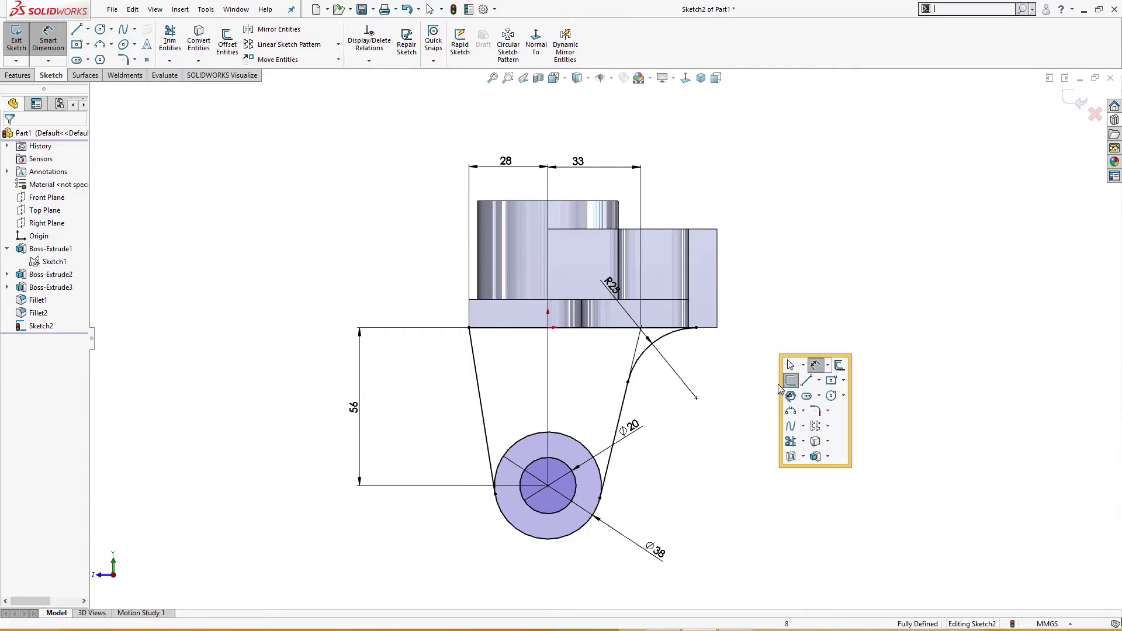
pyautogui.click(816, 457)
pyautogui.click(633, 465)
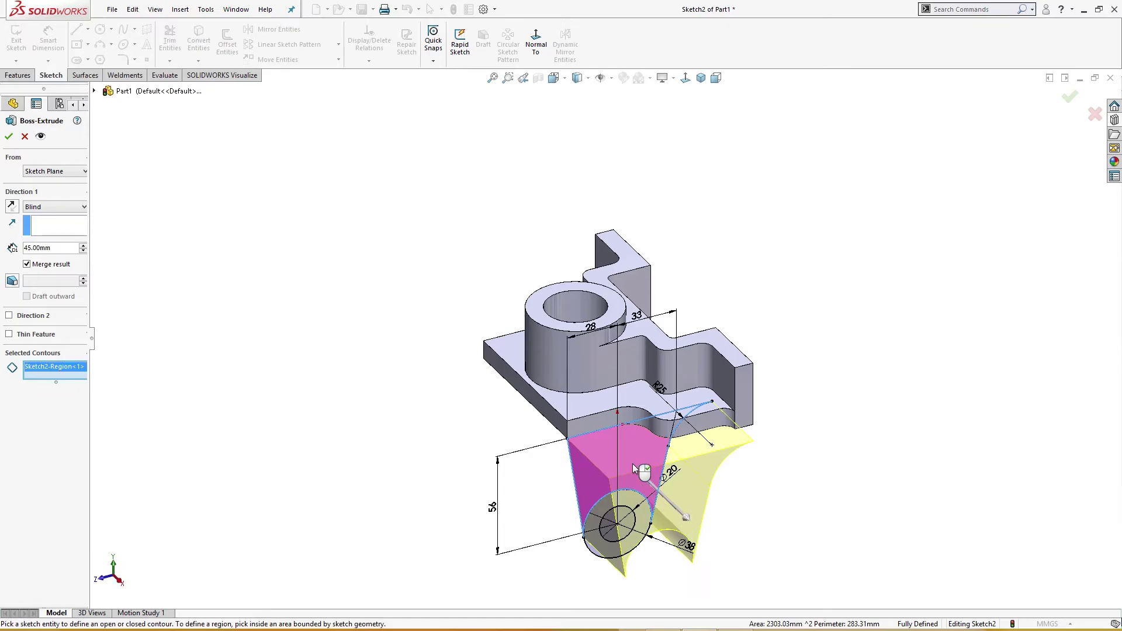
pyautogui.moveTo(51, 250); pyautogui.dragTo(2, 251)
pyautogui.write('10')
pyautogui.press('Return')
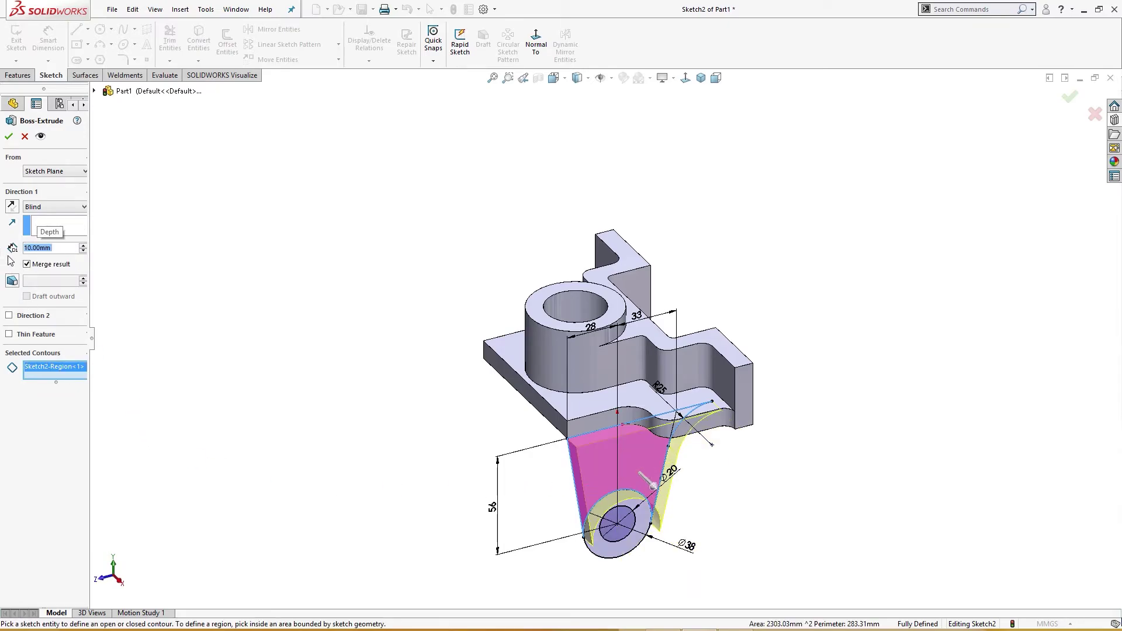
pyautogui.click(11, 207)
pyautogui.moveTo(195, 341)
pyautogui.mouseDown(button='middle')
pyautogui.moveTo(218, 343)
pyautogui.moveTo(198, 332)
pyautogui.mouseUp(button='middle')
pyautogui.click(9, 139)
# Reuse the lug sketch for a new boss extrusion of the ring between the 38 mm and 20 mm circles, 3 mm outward
pyautogui.click(7, 326)
pyautogui.click(38, 339)
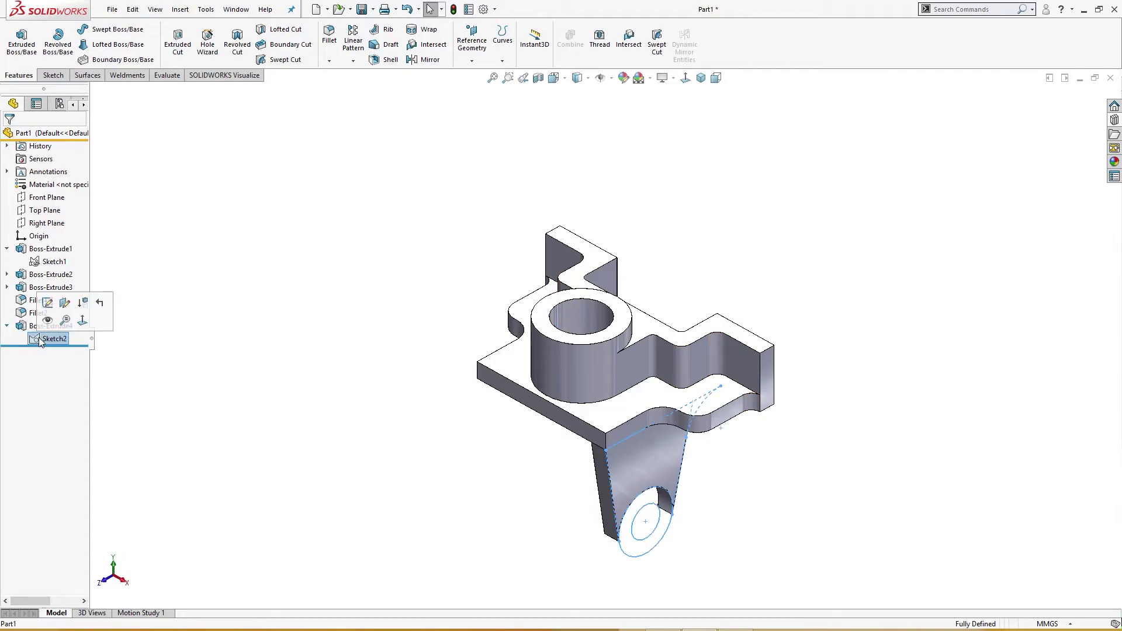
pyautogui.click(22, 44)
pyautogui.click(647, 499)
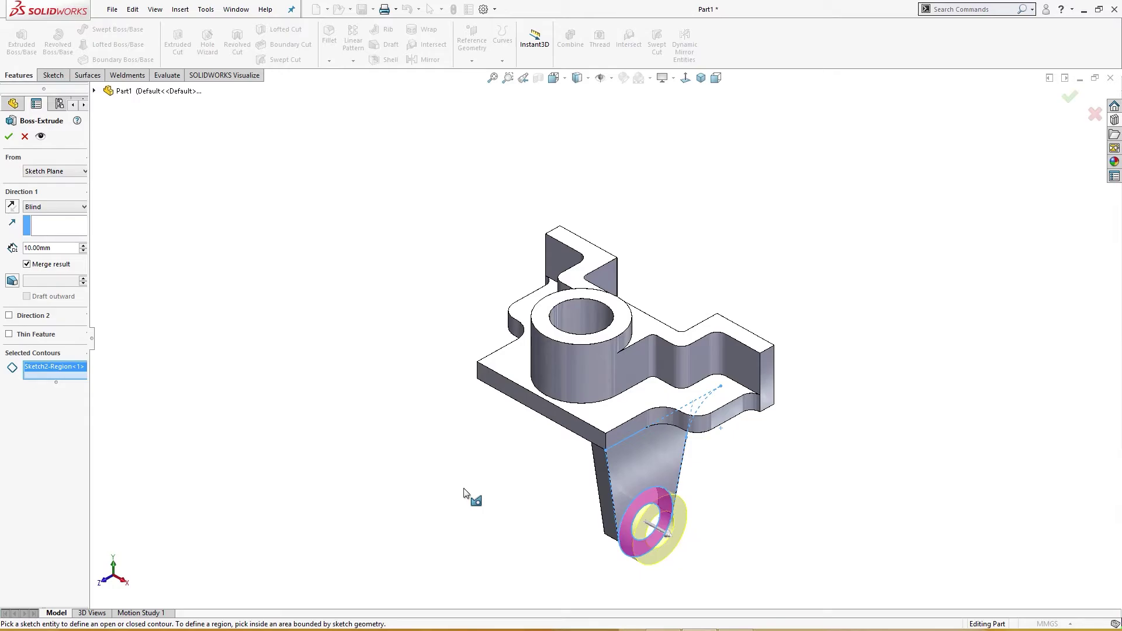
pyautogui.rightClick(122, 286)
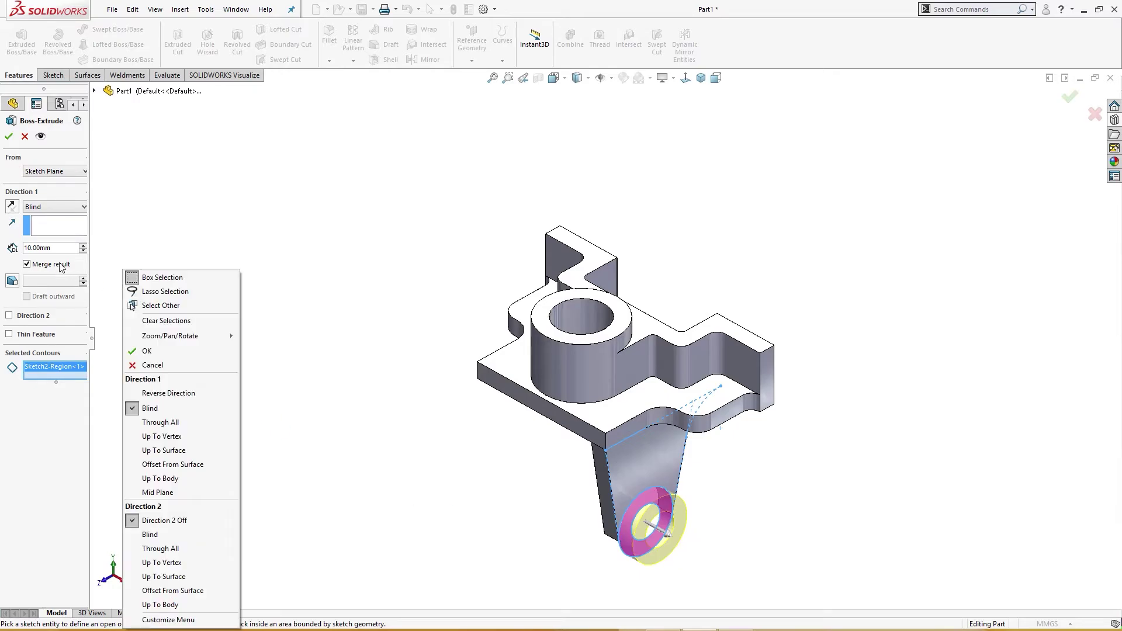
pyautogui.moveTo(58, 250); pyautogui.dragTo(1, 250)
pyautogui.write('3')
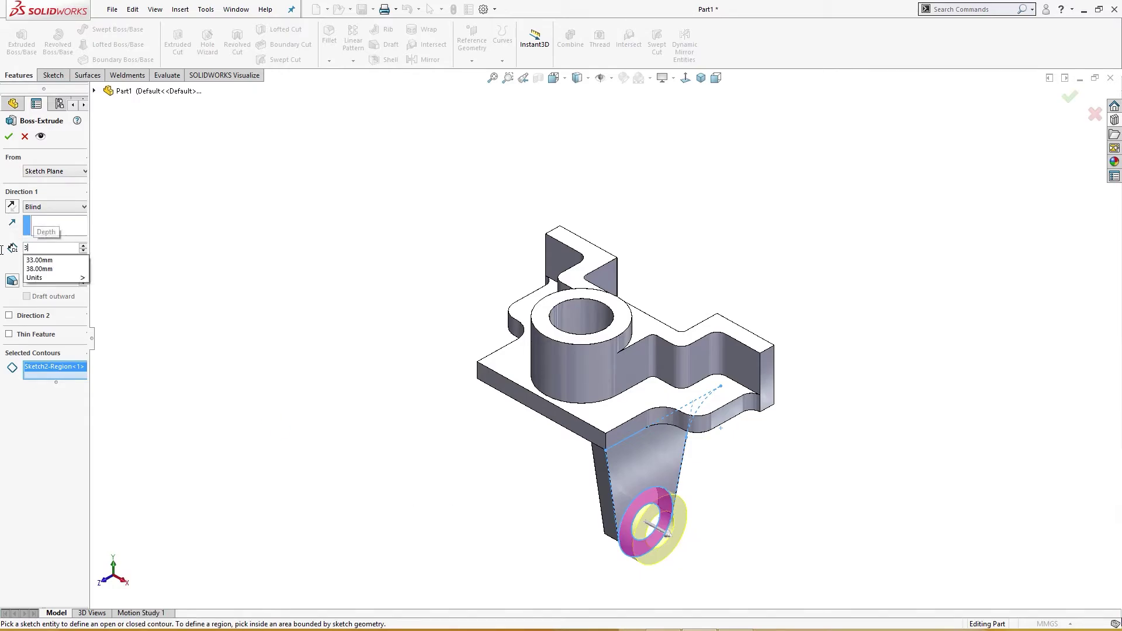
pyautogui.press('Return')
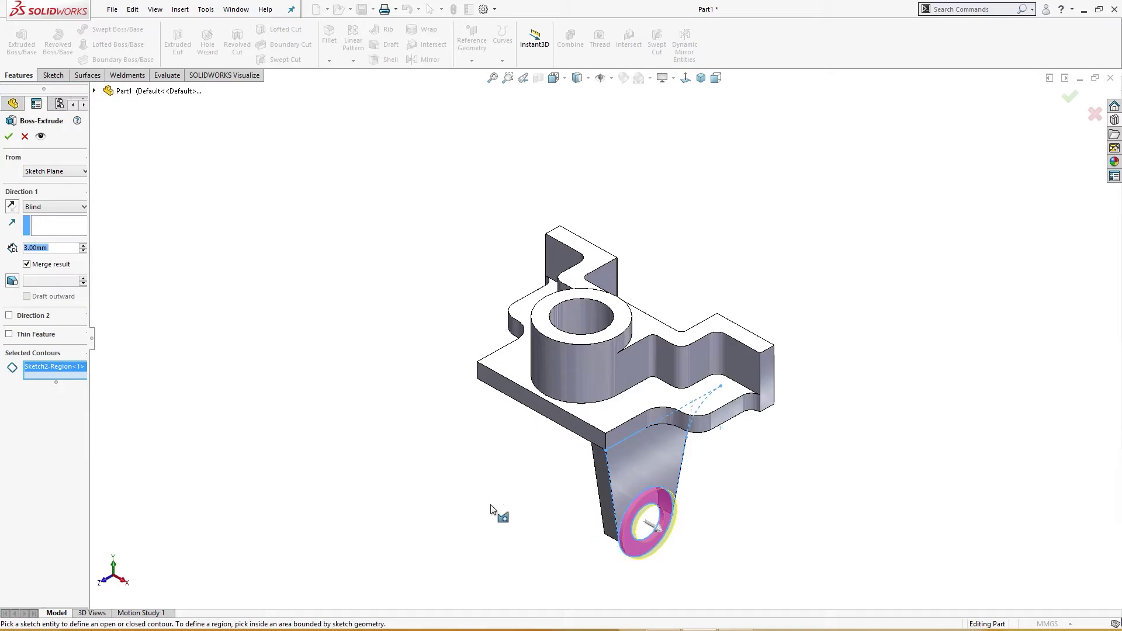
# Enable a second direction with a 13 mm blind depth for the ring's extrusion and complete the feature
pyautogui.click(9, 315)
pyautogui.click(59, 347)
pyautogui.doubleClick(59, 347)
pyautogui.write('13')
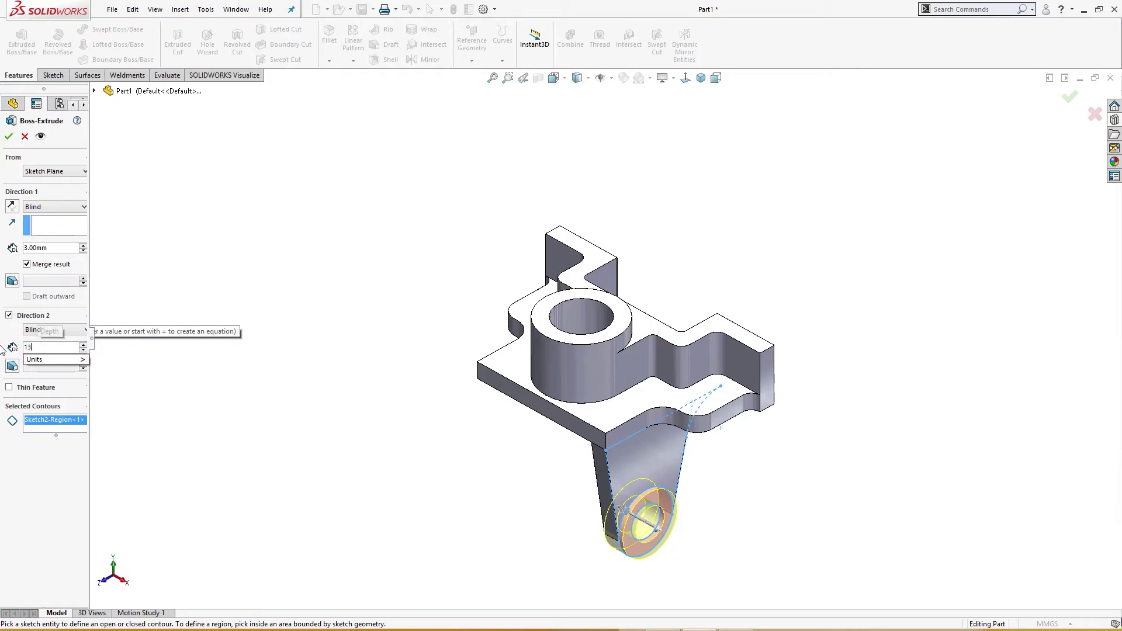
pyautogui.press('Return')
pyautogui.hotkey('ctrl', '1')
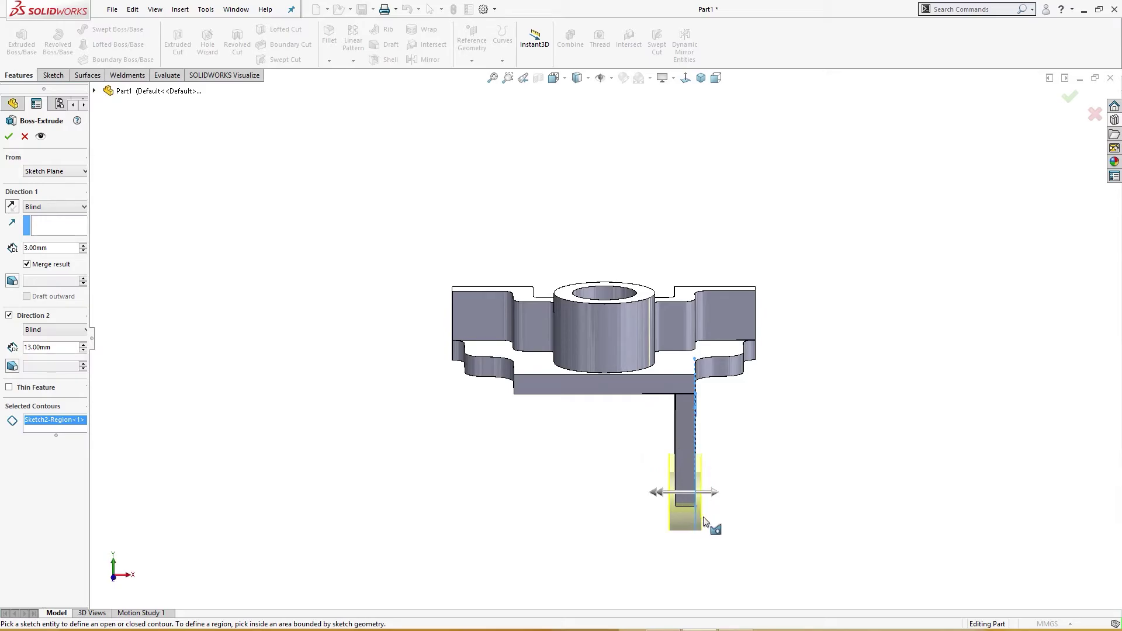
pyautogui.click(8, 138)
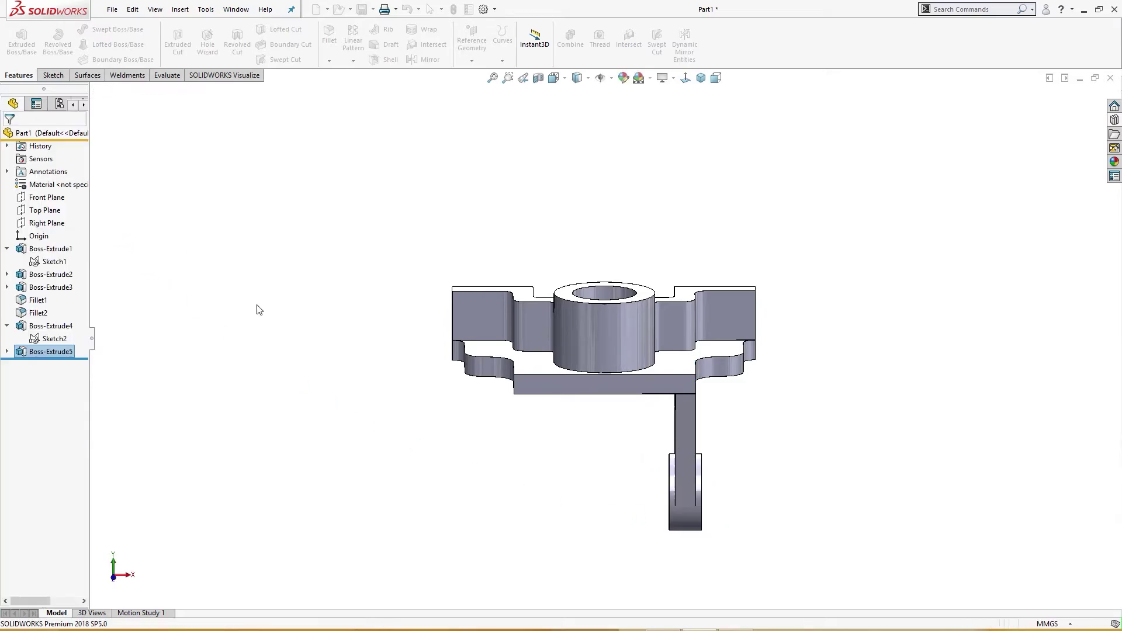
# Mirror the lug extrusion and its ring boss extrusion about the Right Plane
pyautogui.hotkey('ctrl', '7')
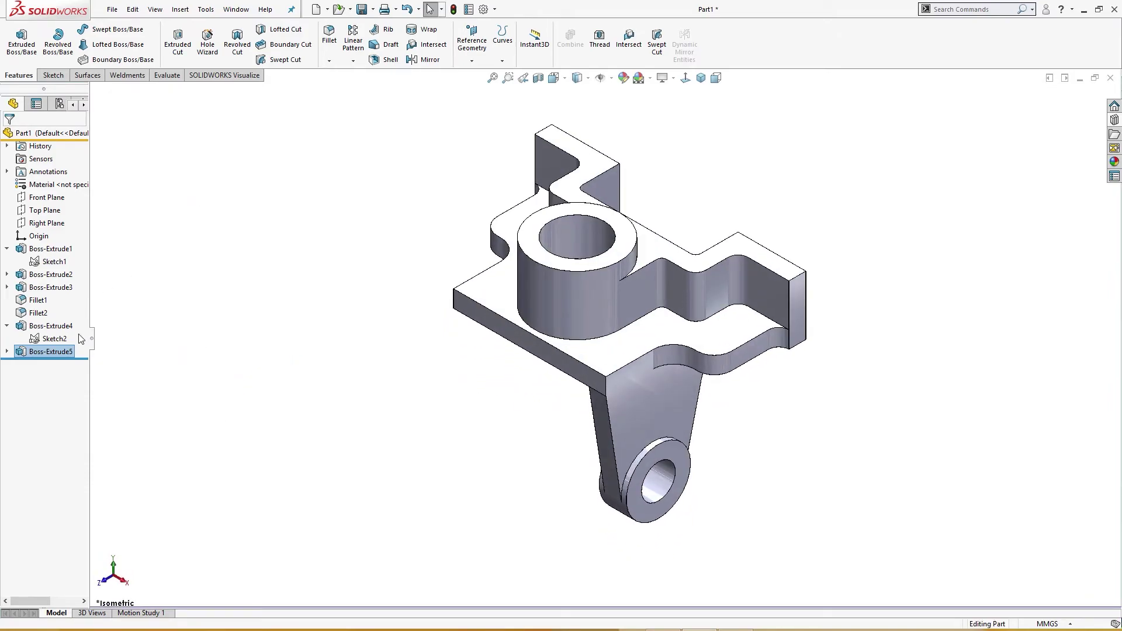
pyautogui.click(63, 358)
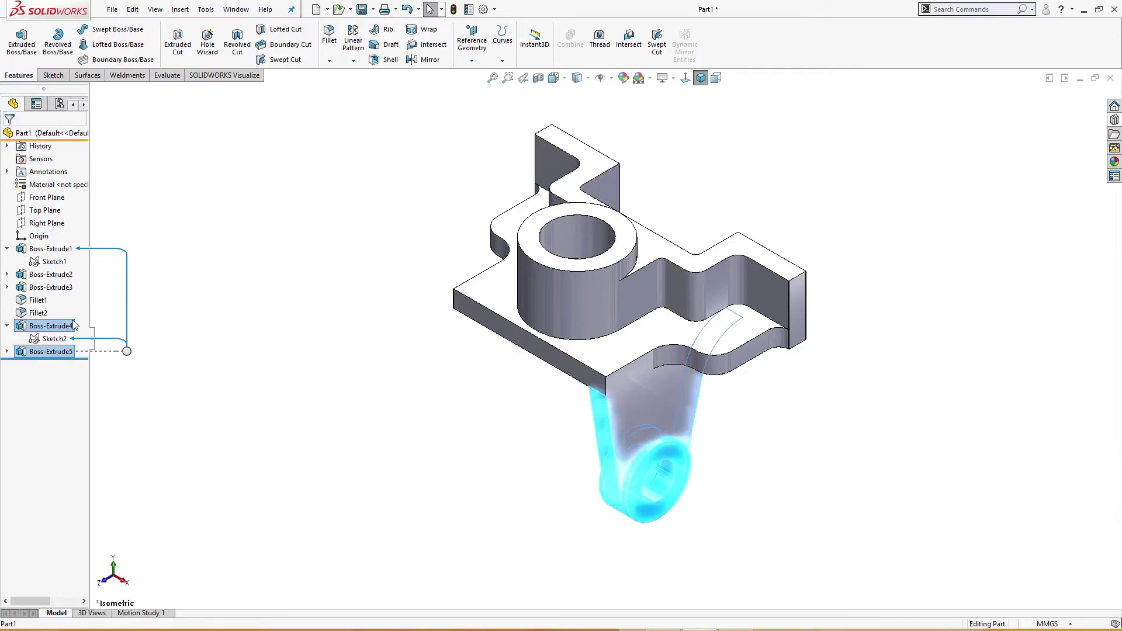
pyautogui.keyDown('ctrl'); pyautogui.click(48, 225); pyautogui.keyUp('ctrl')
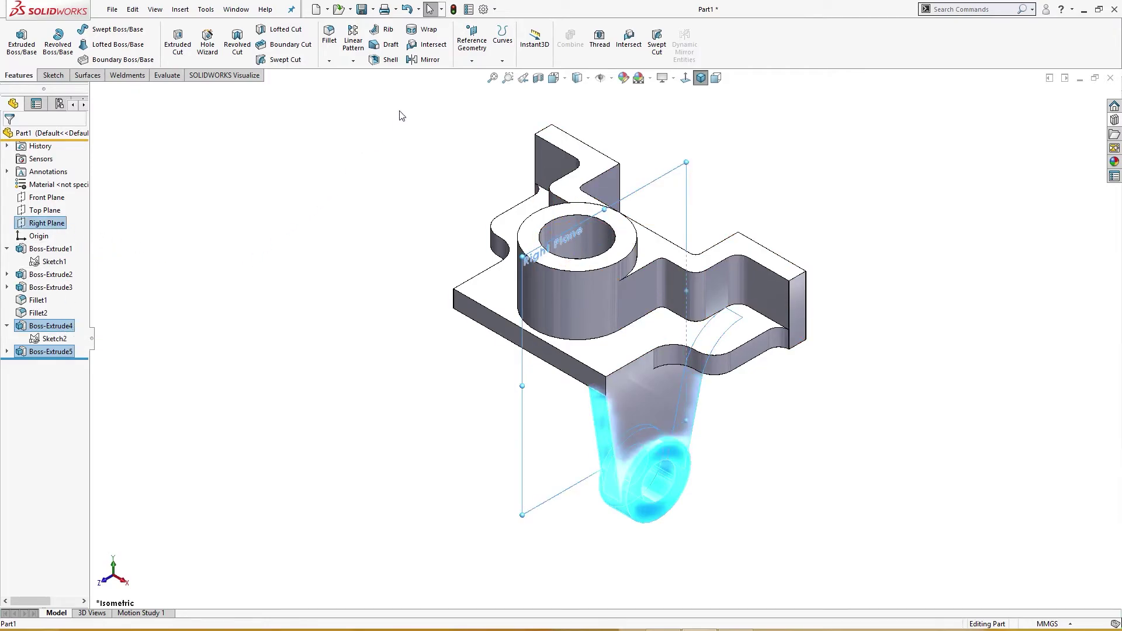
pyautogui.click(427, 59)
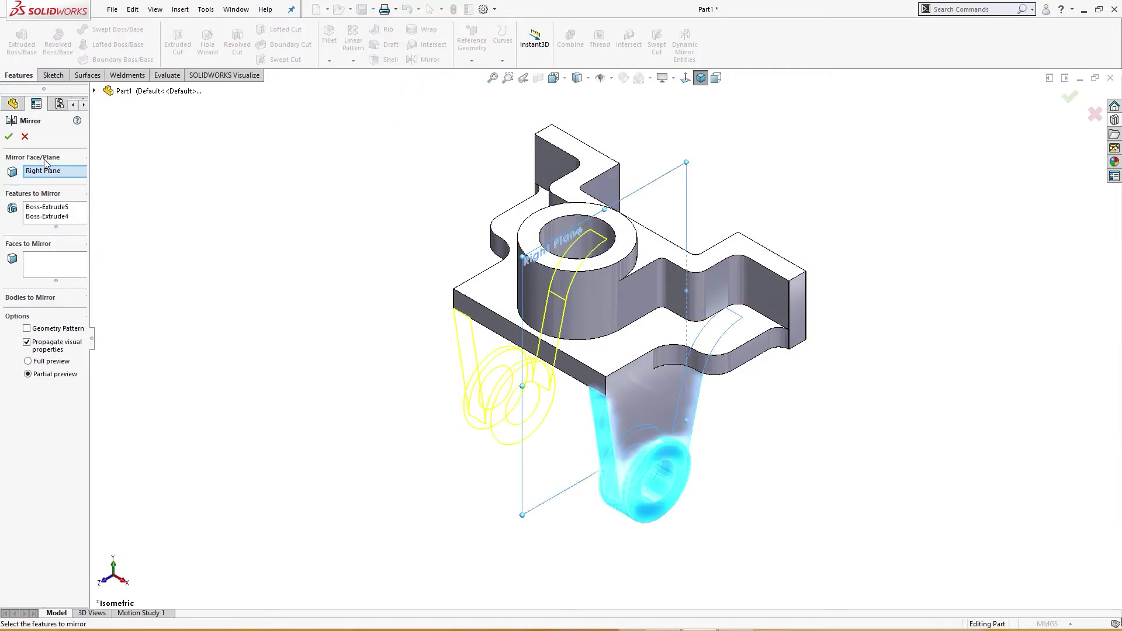
pyautogui.click(9, 138)
# Fillet the two inner edges where the lugs meet the plate's underside with a 6 mm radius
pyautogui.moveTo(108, 197); pyautogui.dragTo(169, 105, button='middle')
pyautogui.moveTo(230, 230); pyautogui.dragTo(228, 211, button='middle')
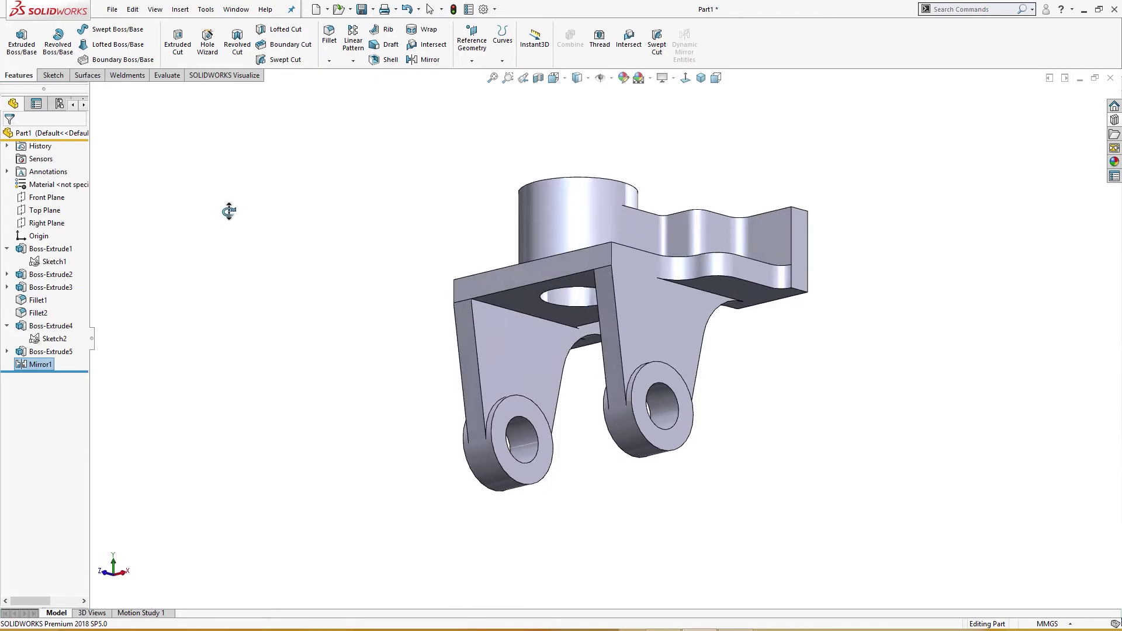
pyautogui.click(487, 304)
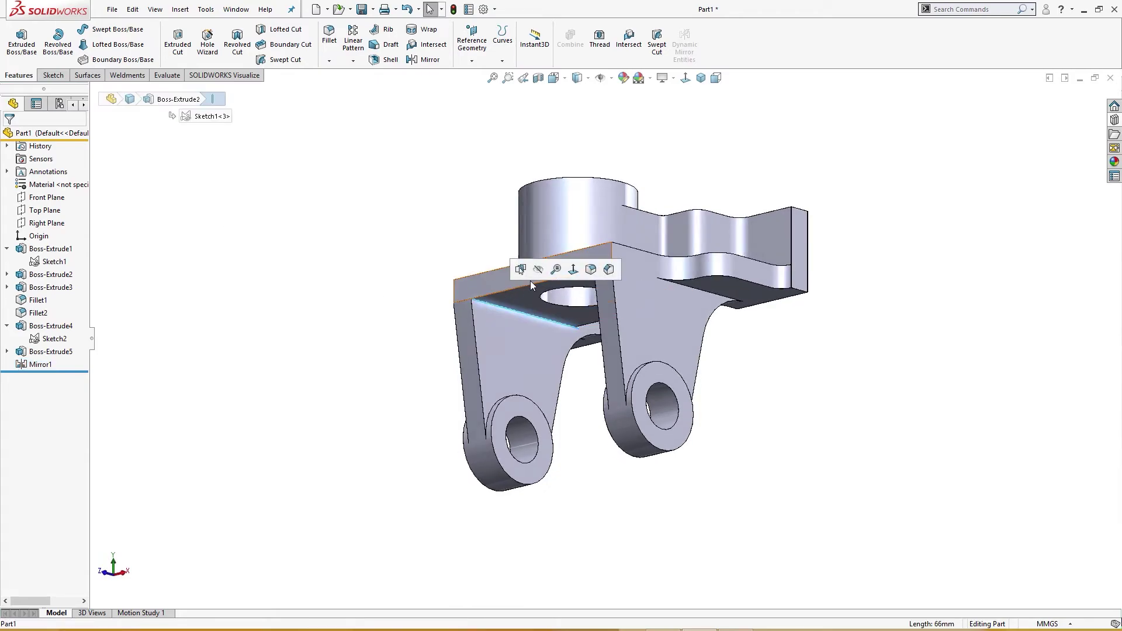
pyautogui.click(599, 271)
pyautogui.moveTo(316, 397); pyautogui.dragTo(697, 324, button='middle')
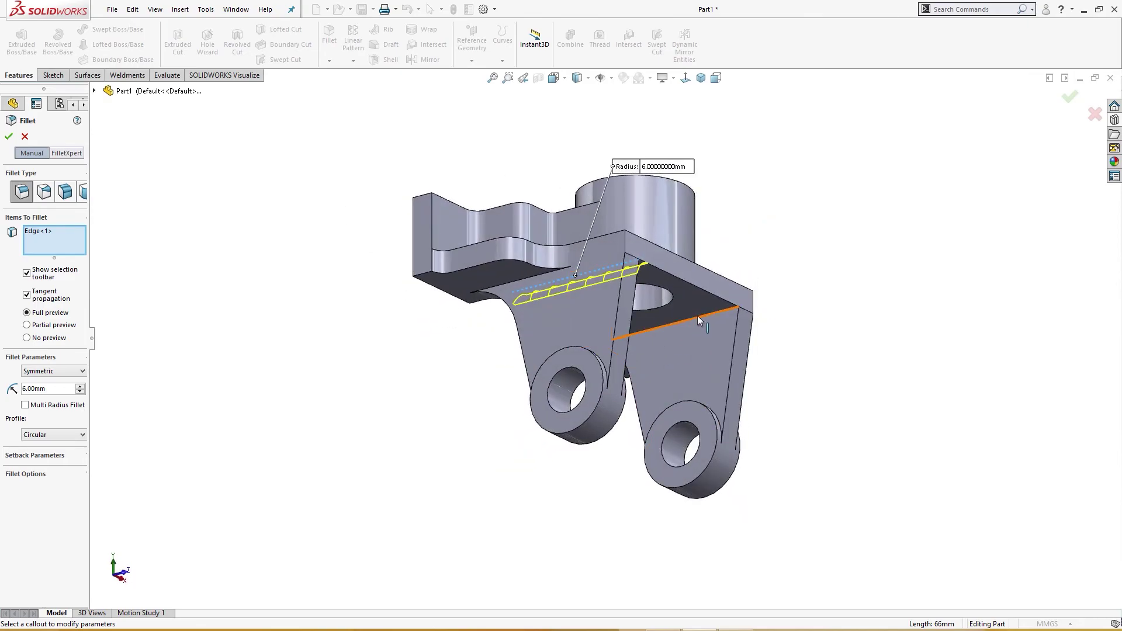
pyautogui.click(696, 316)
pyautogui.moveTo(419, 353); pyautogui.dragTo(300, 381, button='middle')
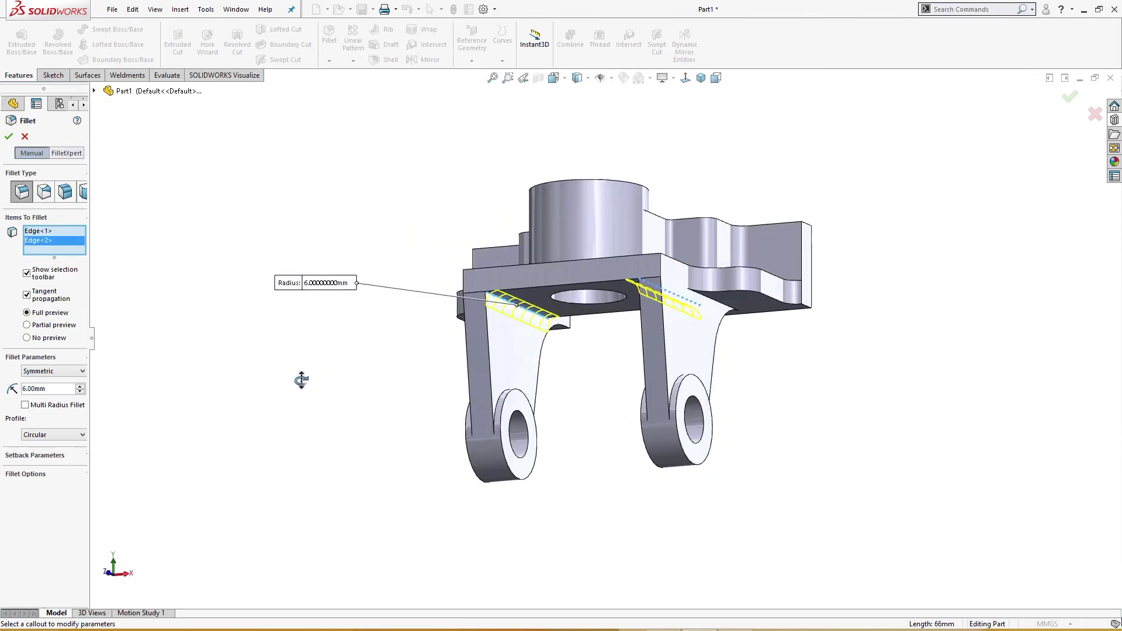
pyautogui.click(8, 137)
# Start a sketch on the front face of the rear wall's right end and draw a 103 mm diameter circle centred on it
pyautogui.moveTo(153, 261); pyautogui.dragTo(255, 291, button='middle')
pyautogui.hotkey('ctrl', '7')
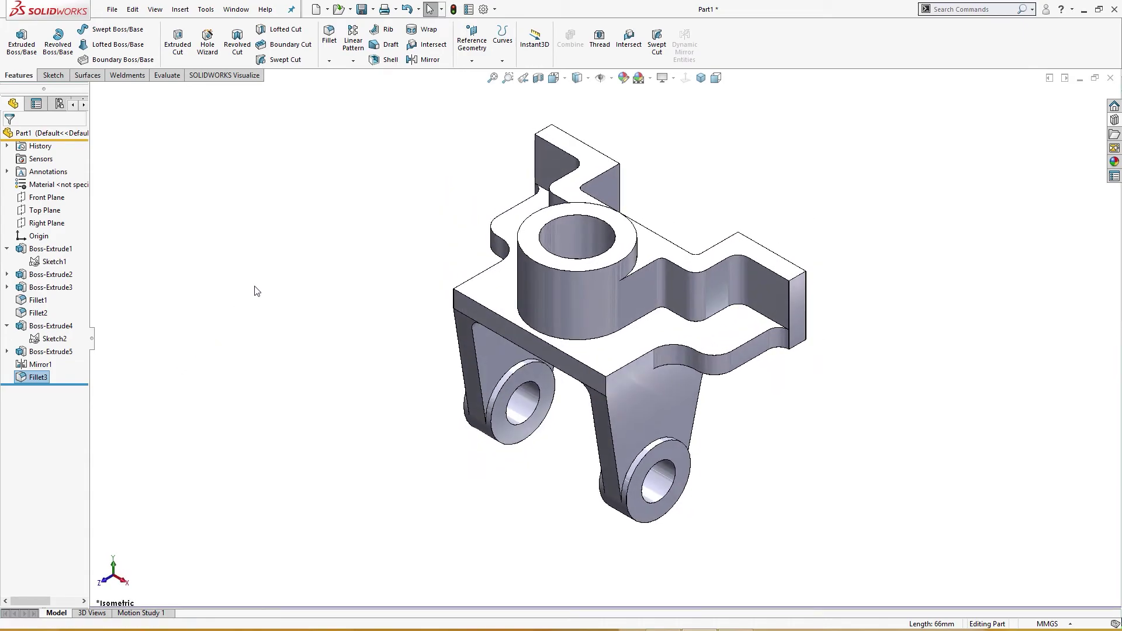
pyautogui.click(777, 295)
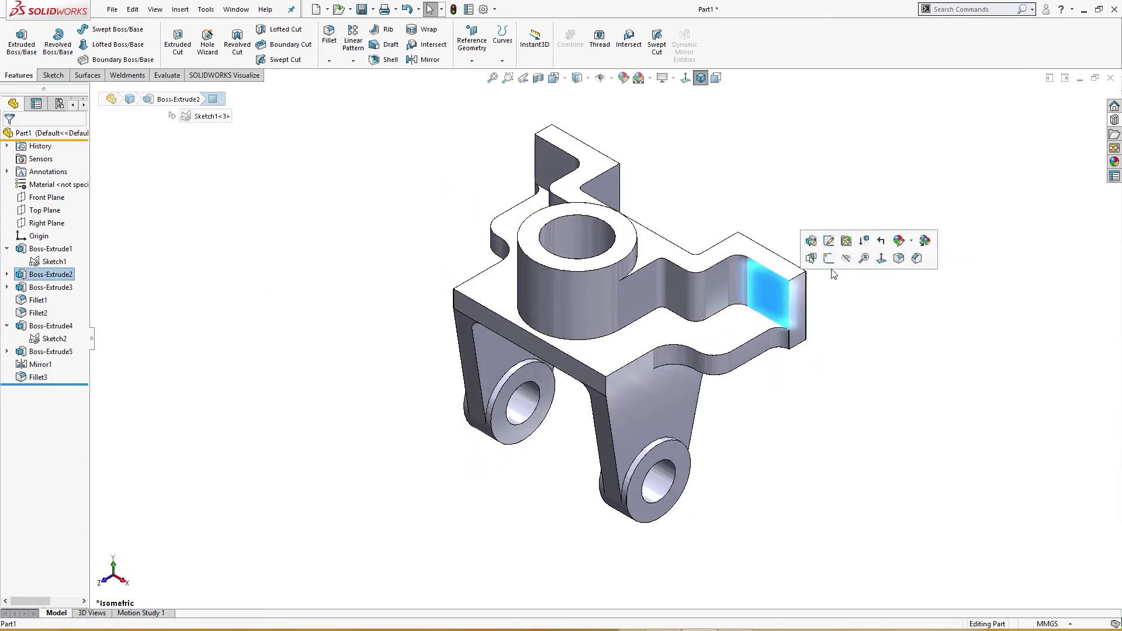
pyautogui.click(829, 257)
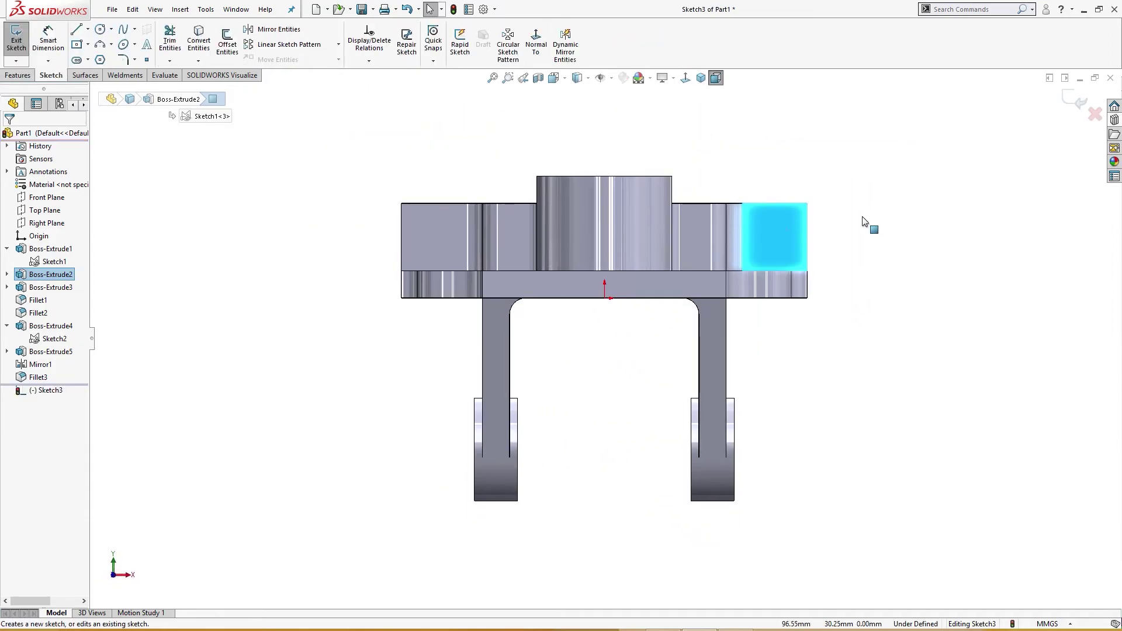
pyautogui.moveTo(894, 219); pyautogui.dragTo(986, 229, button='right')
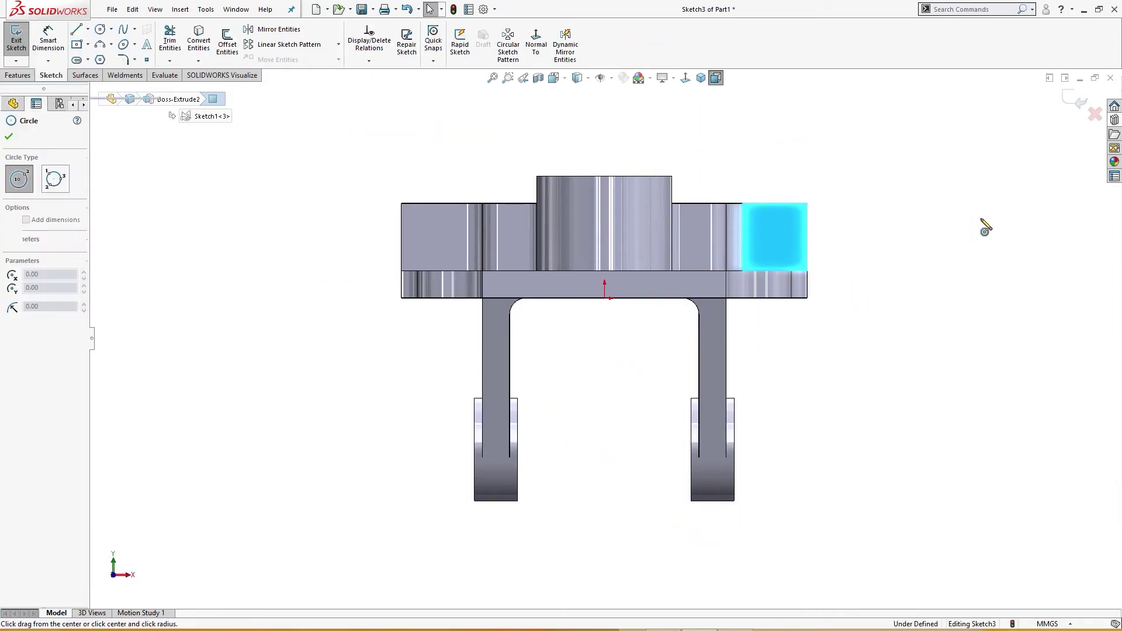
pyautogui.click(779, 232)
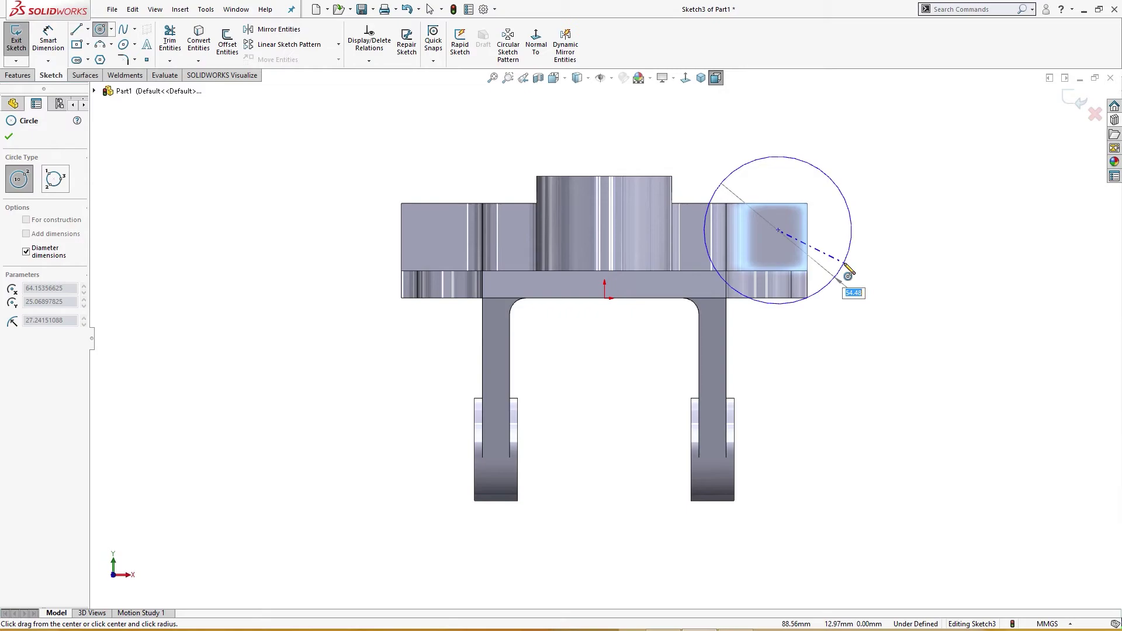
pyautogui.press('Return')
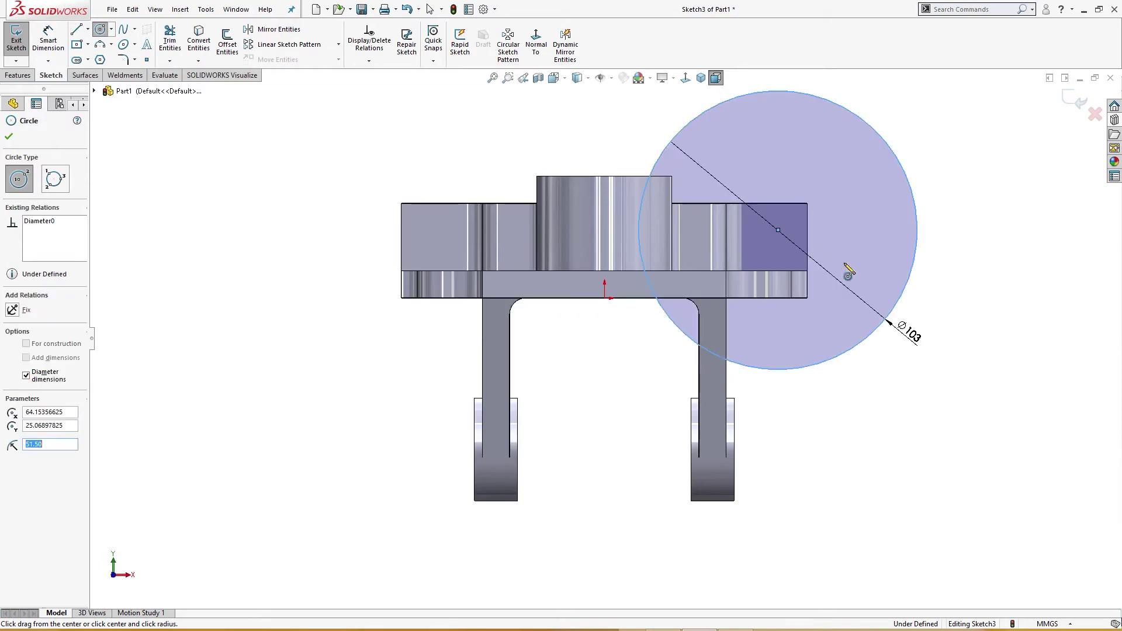
pyautogui.press('Escape')
# Set the circle's diameter to 10 mm
pyautogui.click(910, 334)
pyautogui.click(936, 340)
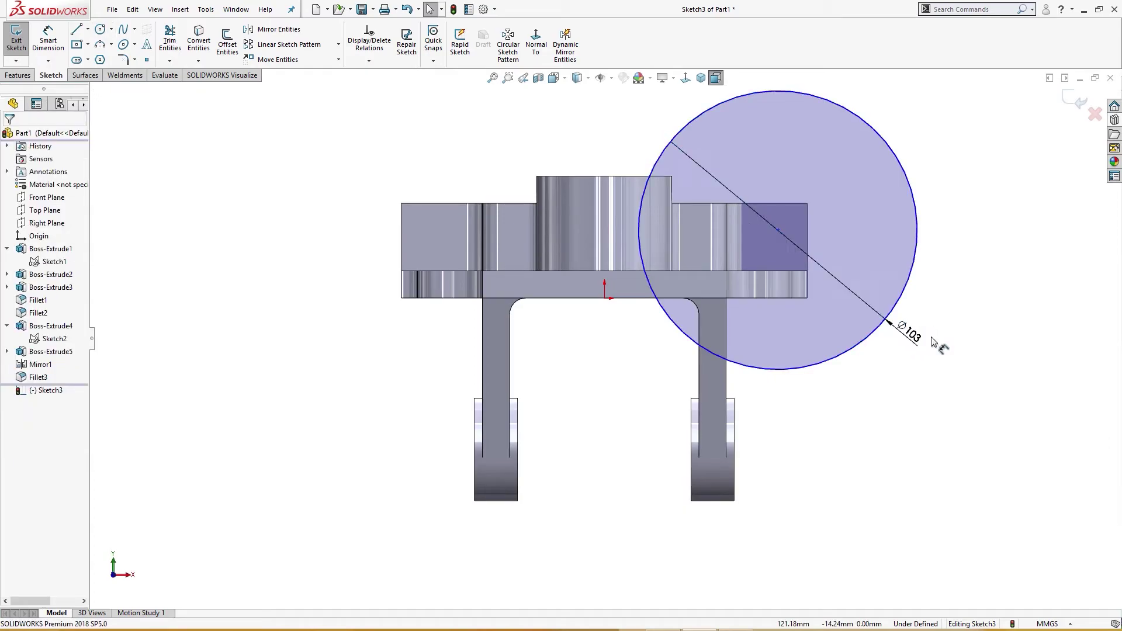
pyautogui.click(917, 340)
pyautogui.doubleClick(913, 342)
pyautogui.write('10')
pyautogui.press('Return')
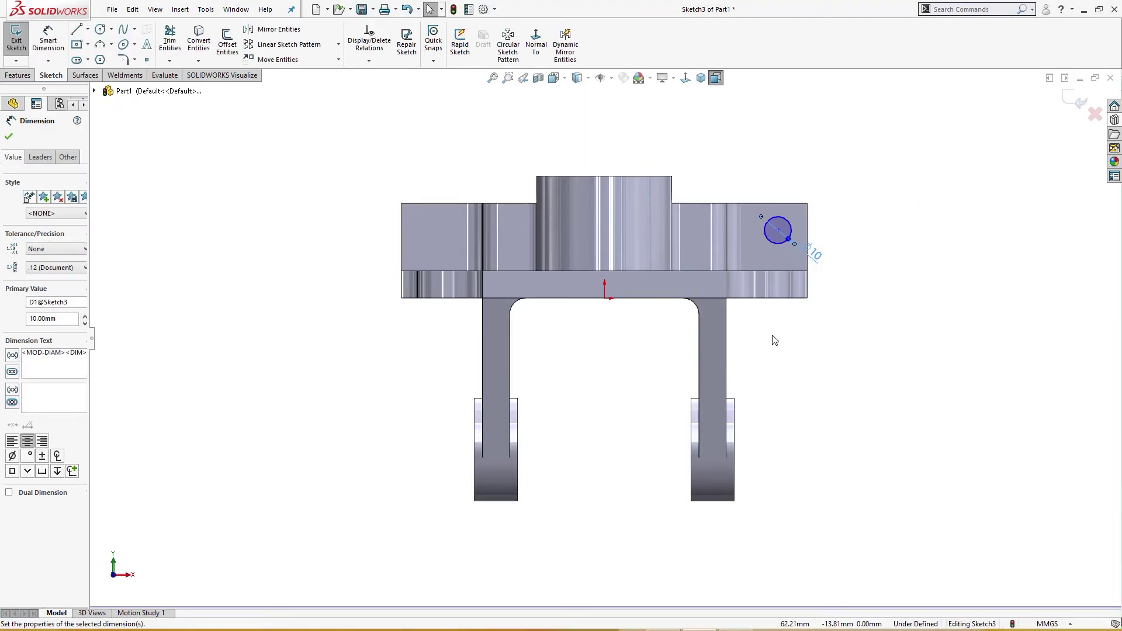
pyautogui.click(742, 310)
# Sketch a second small circle on the wall's opposite end face, level with the 10 mm circle
pyautogui.moveTo(257, 211); pyautogui.dragTo(300, 240, button='right')
pyautogui.moveTo(279, 192); pyautogui.dragTo(335, 229, button='right')
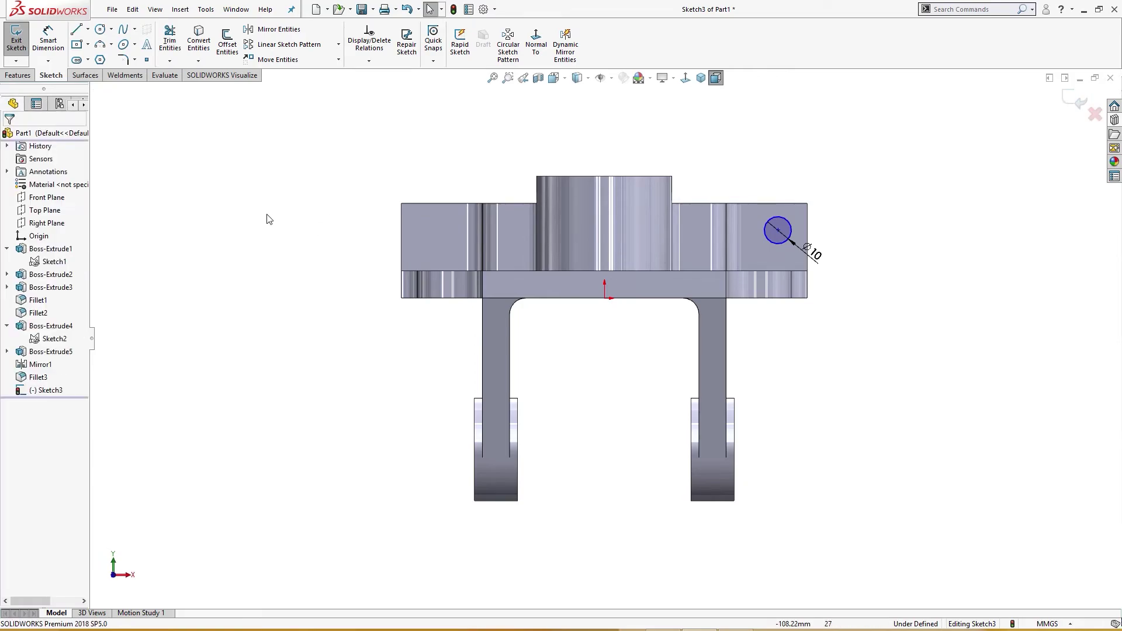
pyautogui.moveTo(269, 220); pyautogui.dragTo(300, 217, button='right')
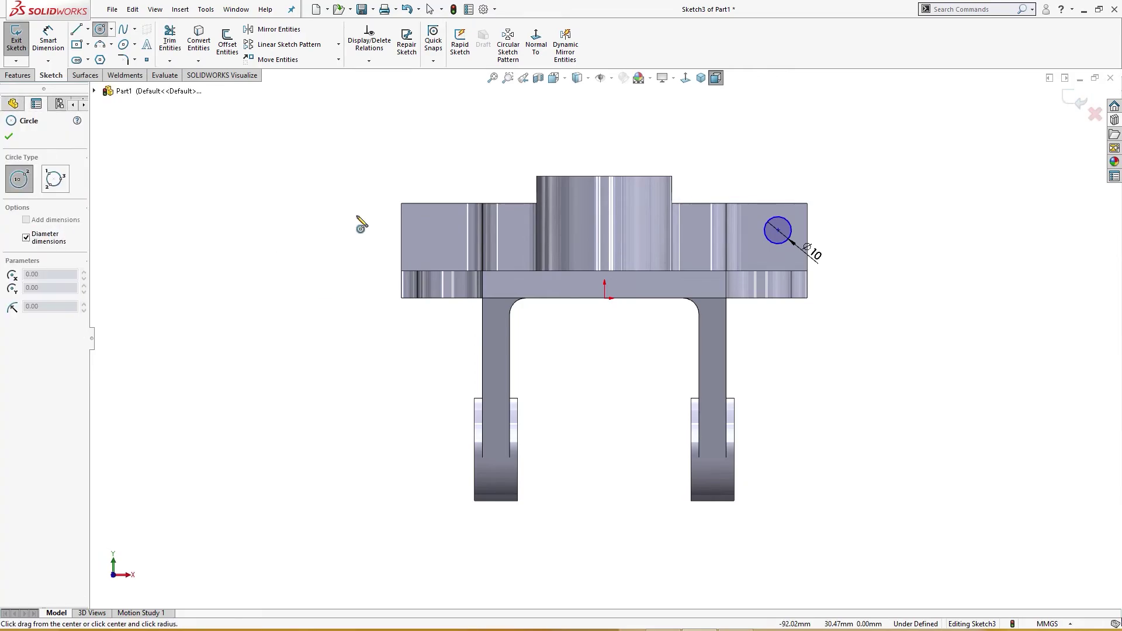
pyautogui.click(435, 229)
pyautogui.click(438, 240)
pyautogui.press('Escape')
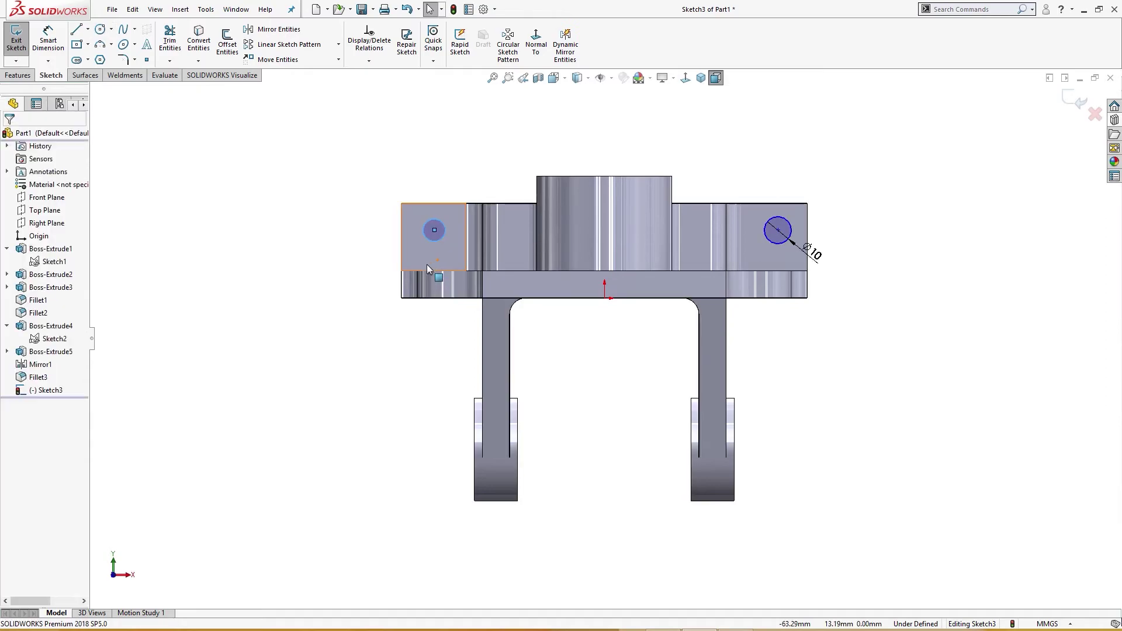
# Add an Equal relation between the two circles on the wall's end faces
pyautogui.moveTo(346, 270); pyautogui.dragTo(826, 187)
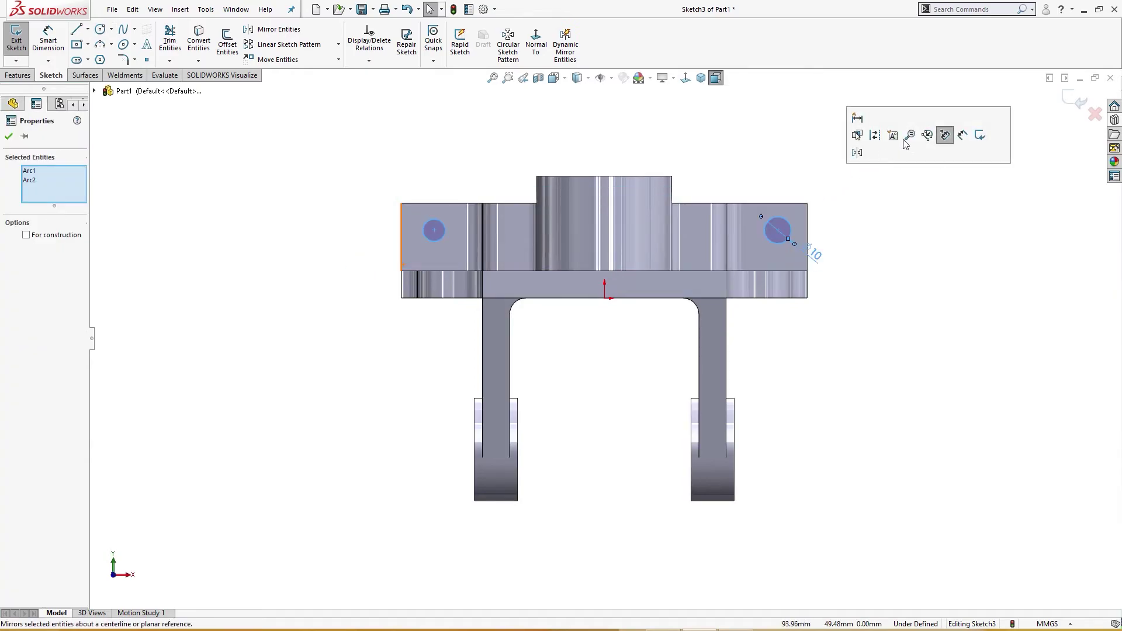
pyautogui.click(837, 277)
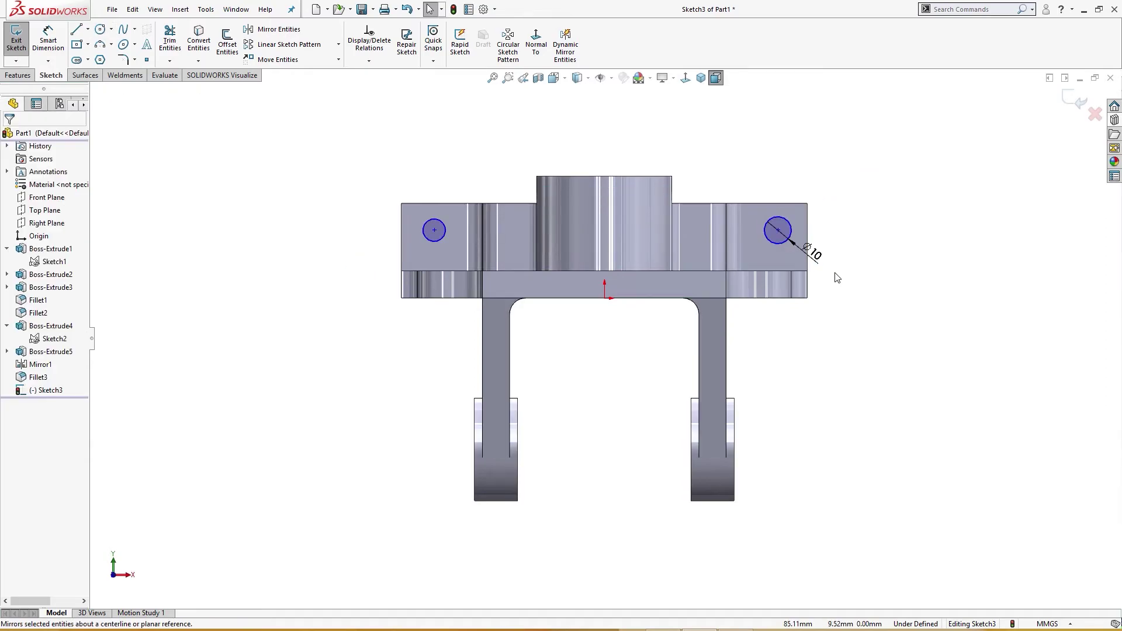
pyautogui.click(770, 243)
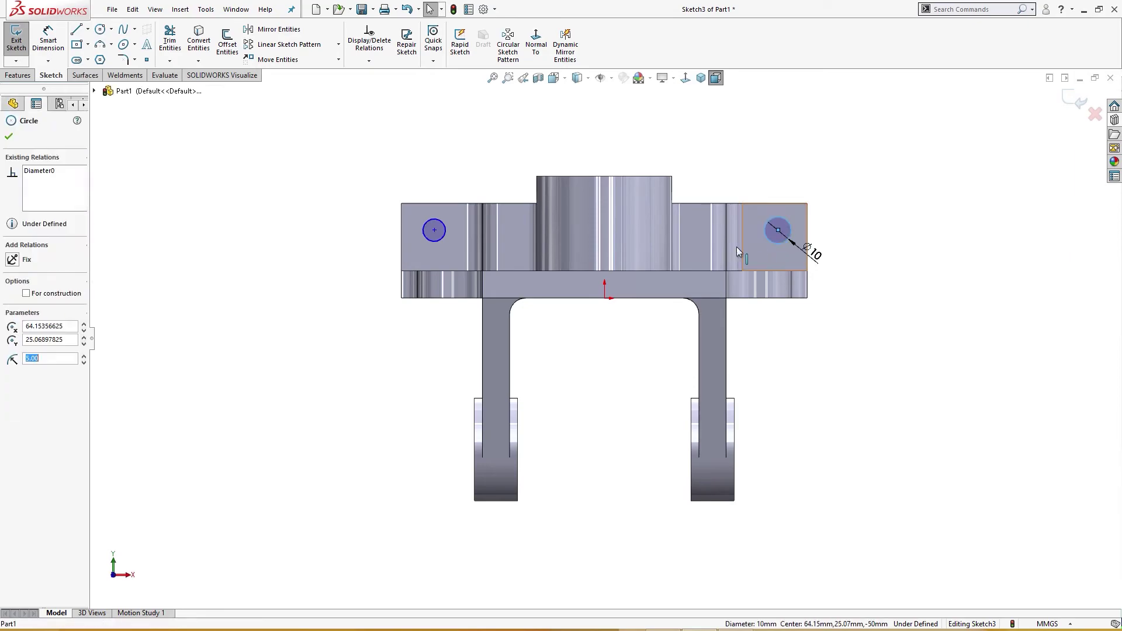
pyautogui.keyDown('ctrl'); pyautogui.click(432, 243); pyautogui.keyUp('ctrl')
pyautogui.click(519, 175)
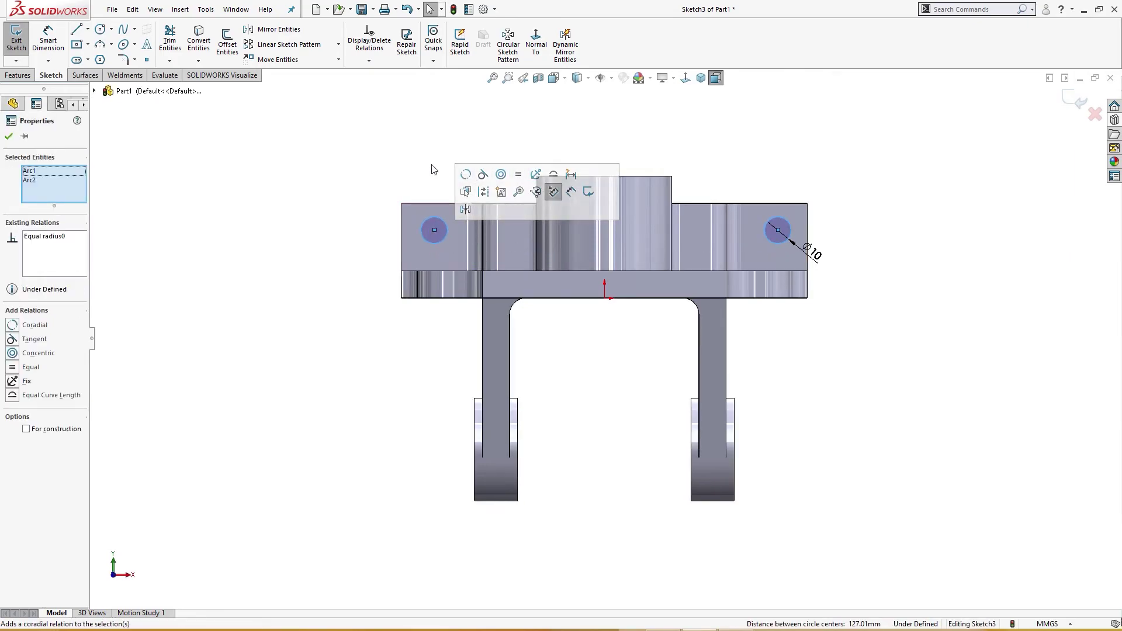
pyautogui.click(433, 170)
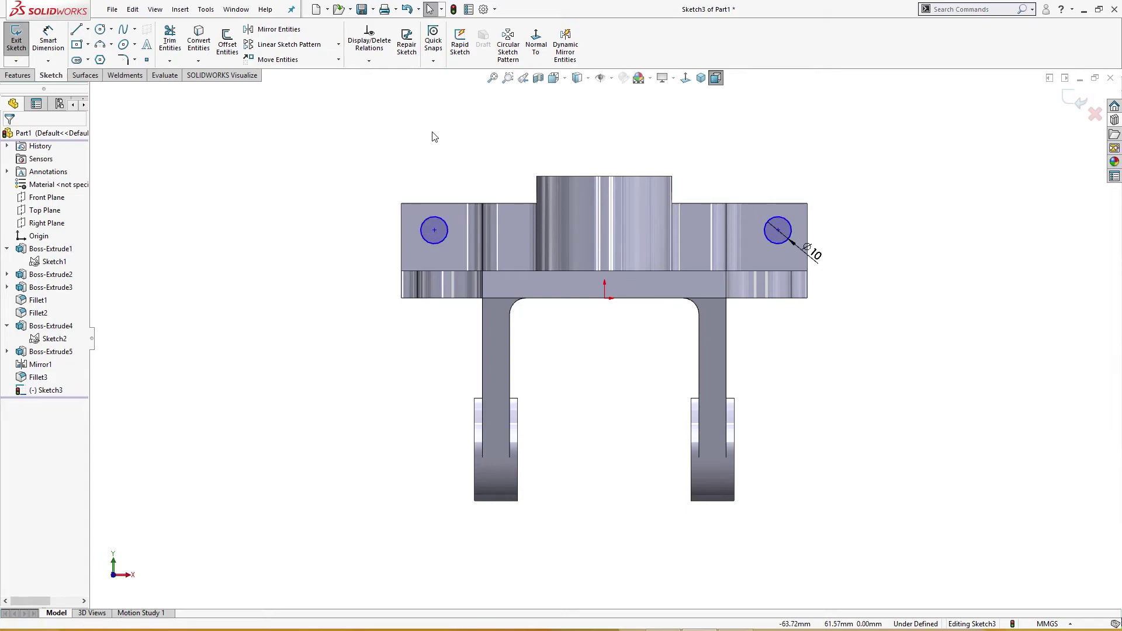
# Dimension the horizontal distance between the two circle centres and set it to 126 mm
pyautogui.moveTo(442, 202); pyautogui.dragTo(442, 129, button='right')
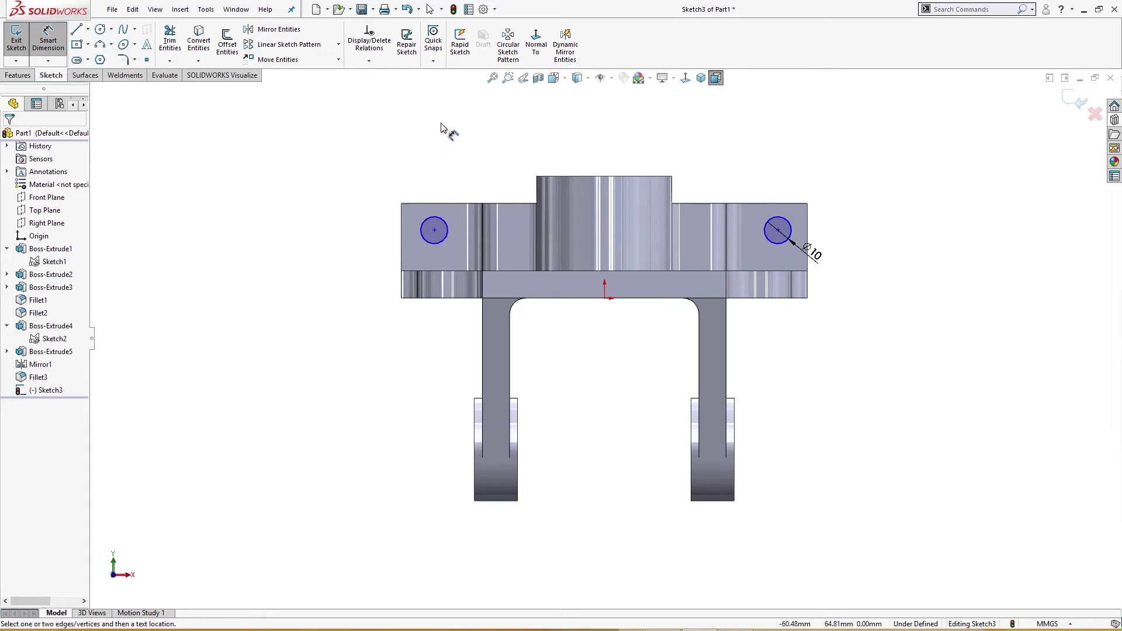
pyautogui.click(443, 222)
pyautogui.click(767, 221)
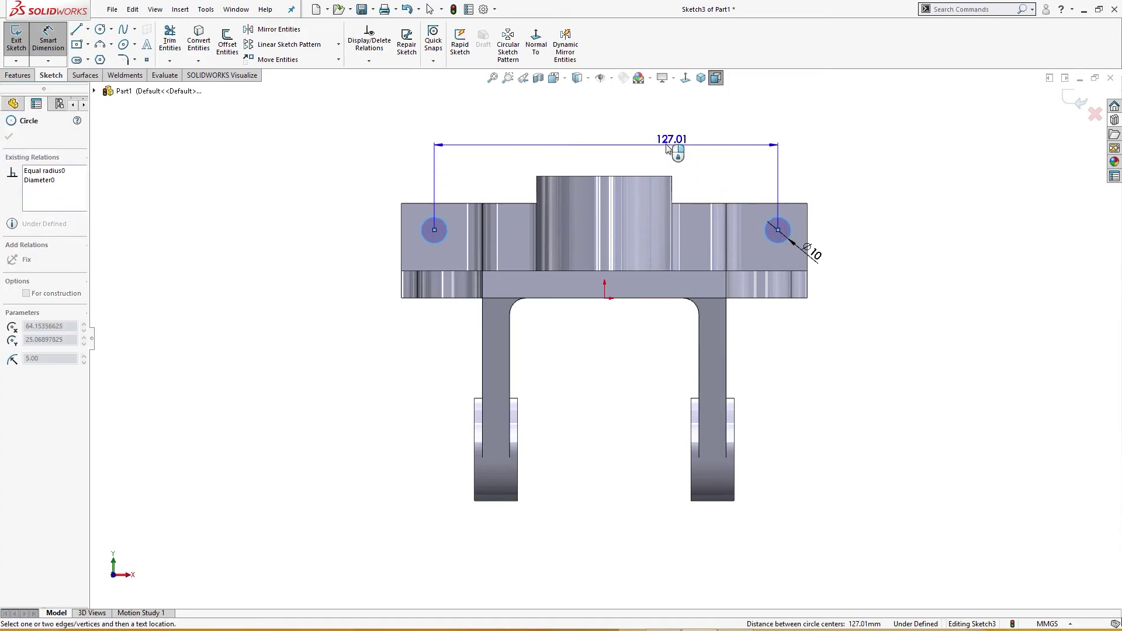
pyautogui.click(619, 138)
pyautogui.write('126')
pyautogui.press('Return')
pyautogui.press('Escape')
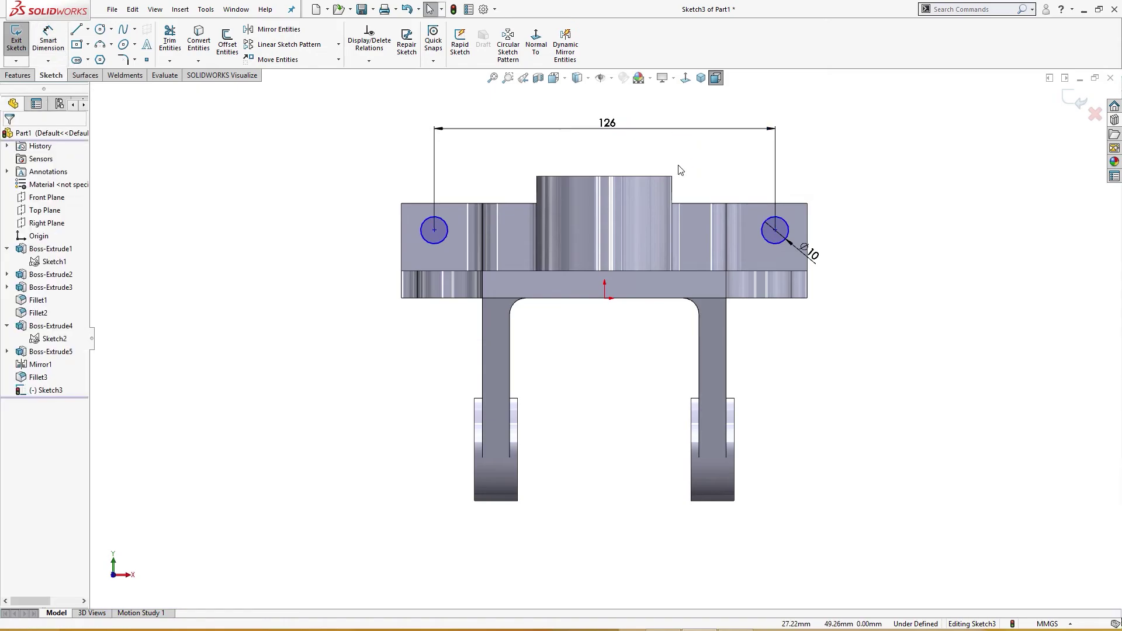
# Dimension the right circle's horizontal distance from the origin as 126/2, giving 63 mm
pyautogui.moveTo(628, 353); pyautogui.dragTo(637, 302, button='right')
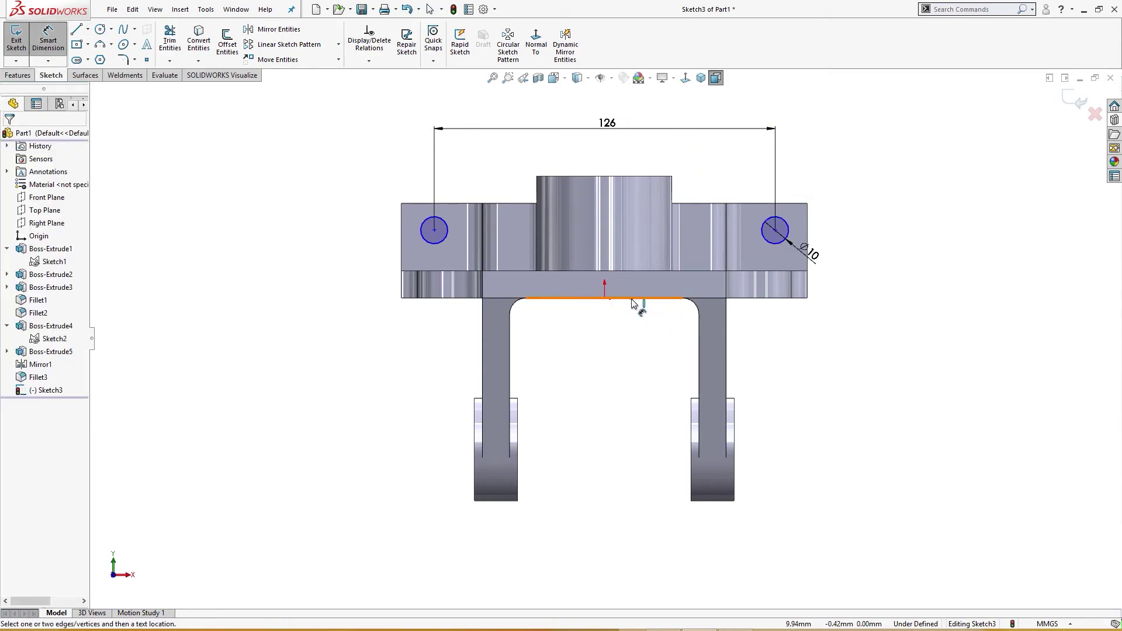
pyautogui.click(606, 300)
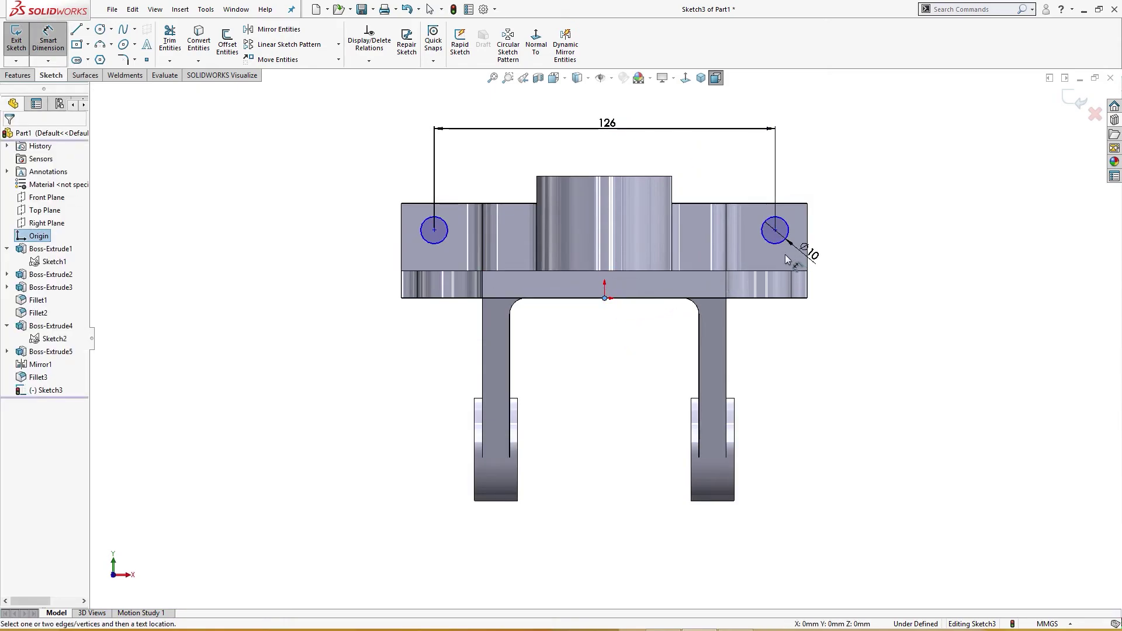
pyautogui.click(779, 249)
pyautogui.click(705, 176)
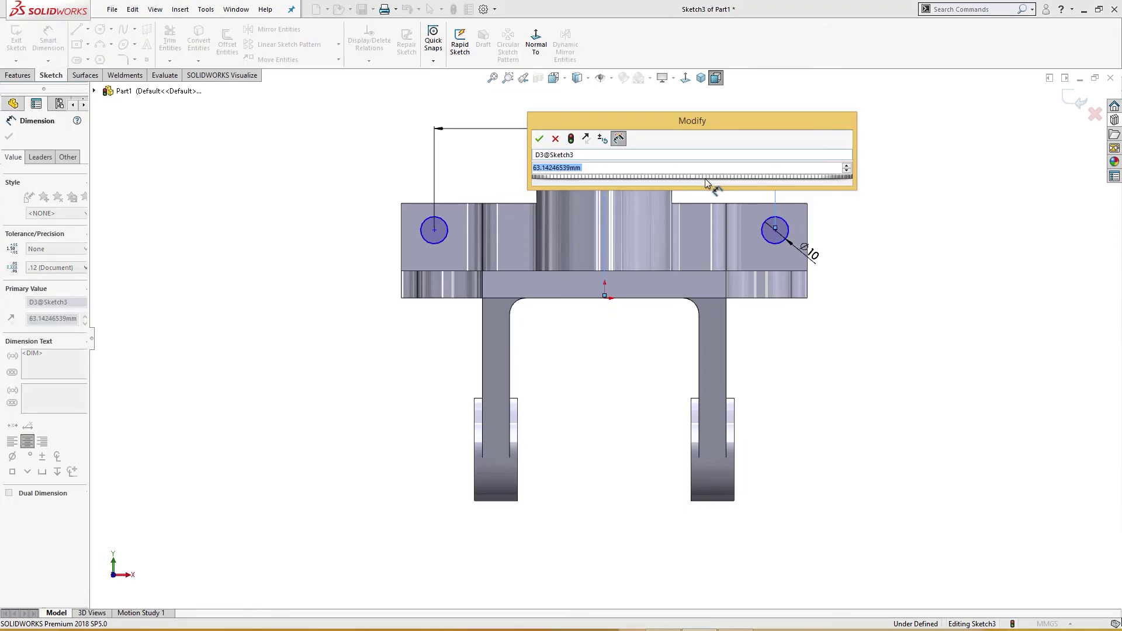
pyautogui.write('126')
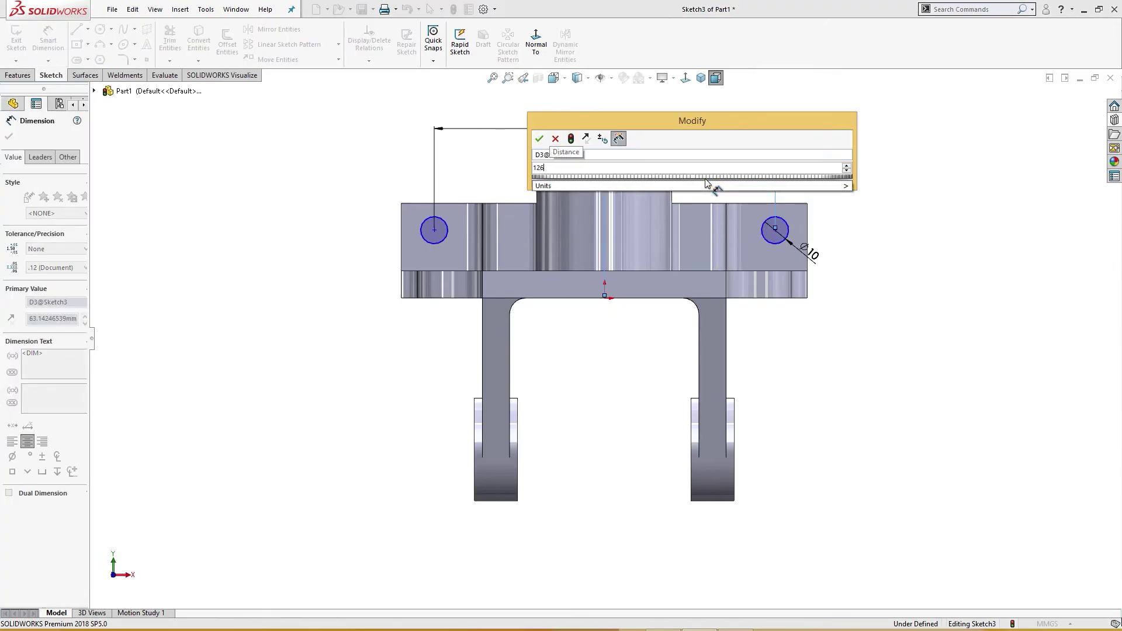
pyautogui.write('/2')
pyautogui.press('Return')
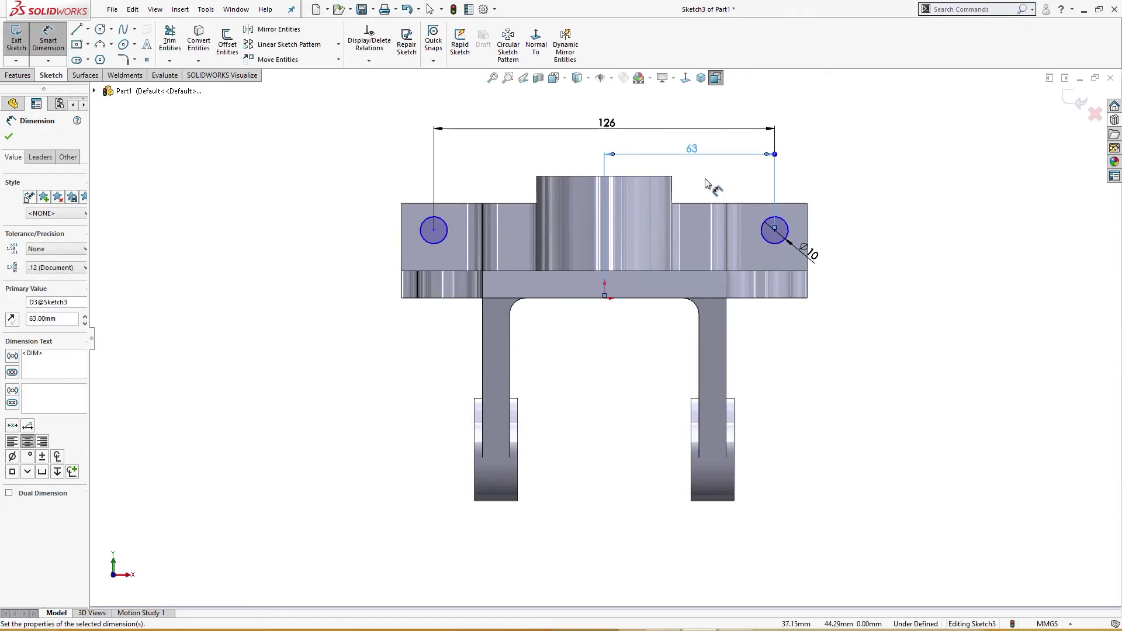
pyautogui.click(846, 150)
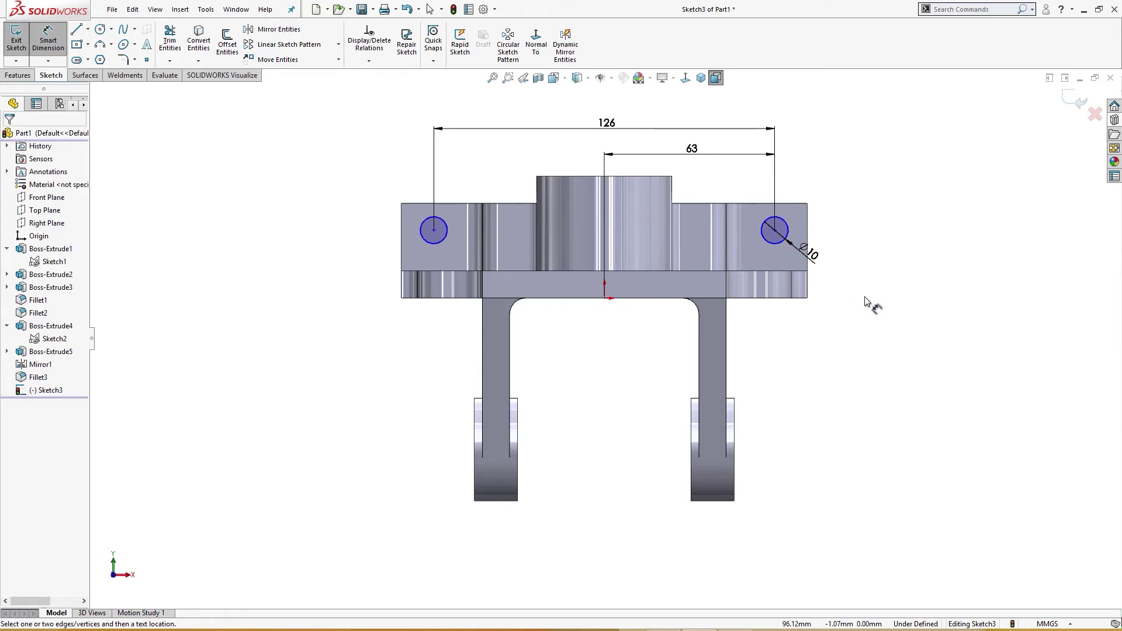
pyautogui.press('Escape')
# Dimension the right circle's centre 23 mm above the plate's bottom edge
pyautogui.moveTo(864, 294); pyautogui.dragTo(865, 217, button='right')
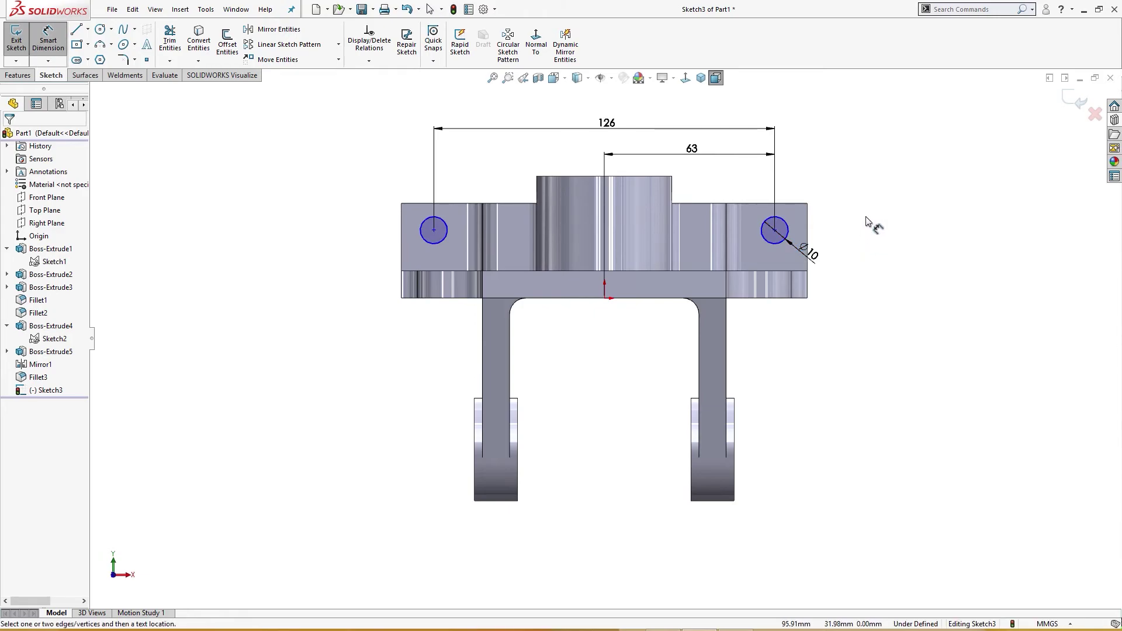
pyautogui.click(800, 303)
pyautogui.click(775, 233)
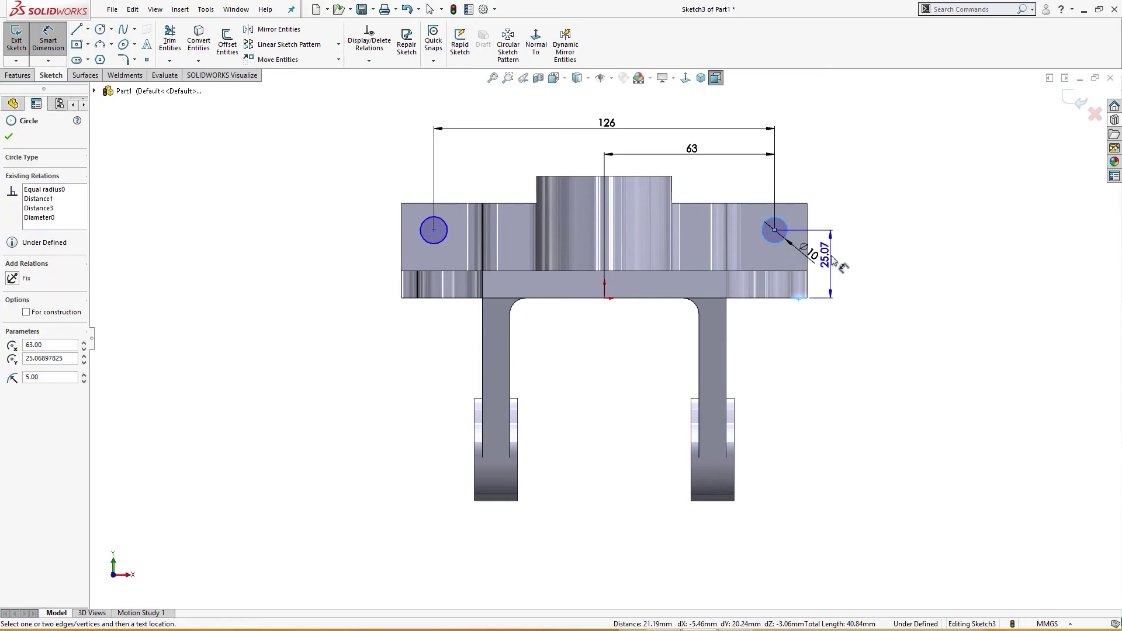
pyautogui.click(845, 266)
pyautogui.write('32')
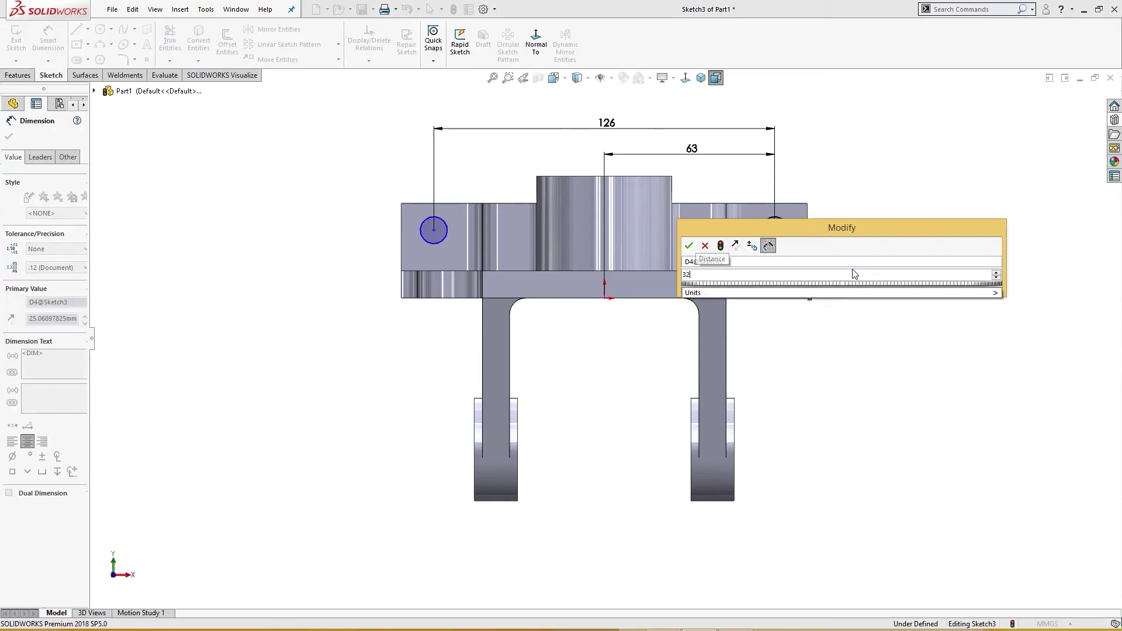
pyautogui.press('BackSpace')
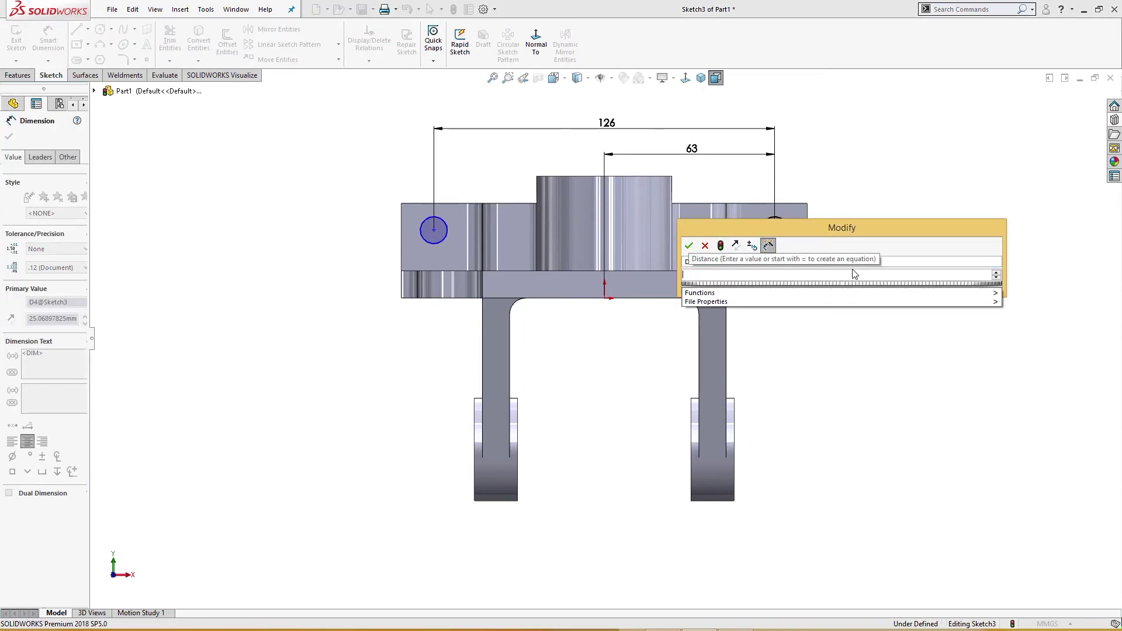
pyautogui.write('23')
pyautogui.press('Return')
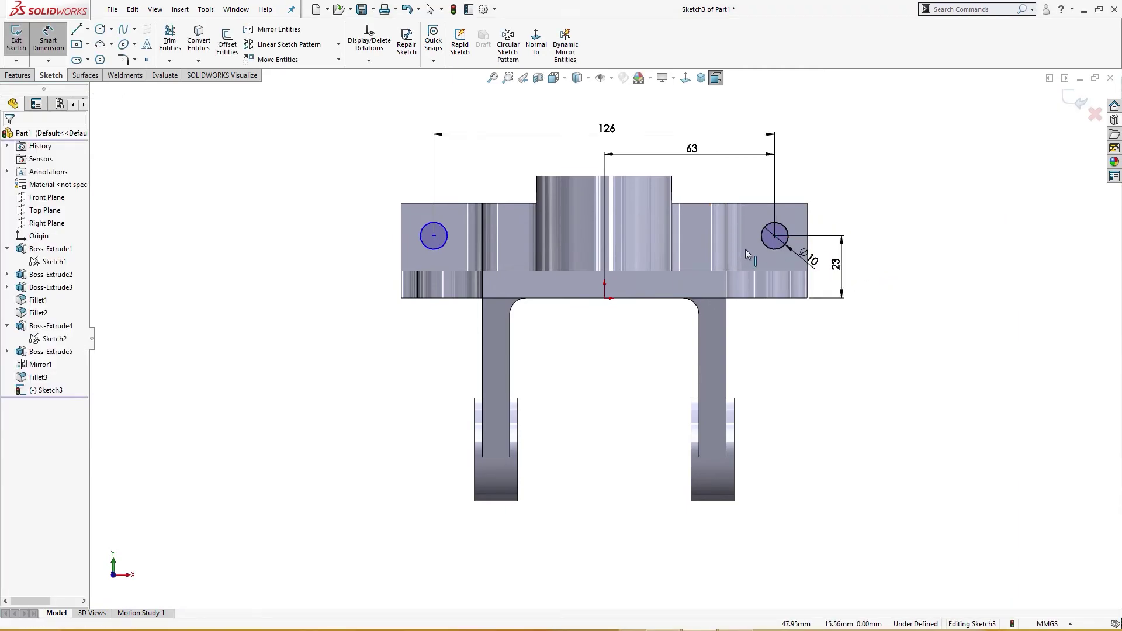
pyautogui.press('Escape')
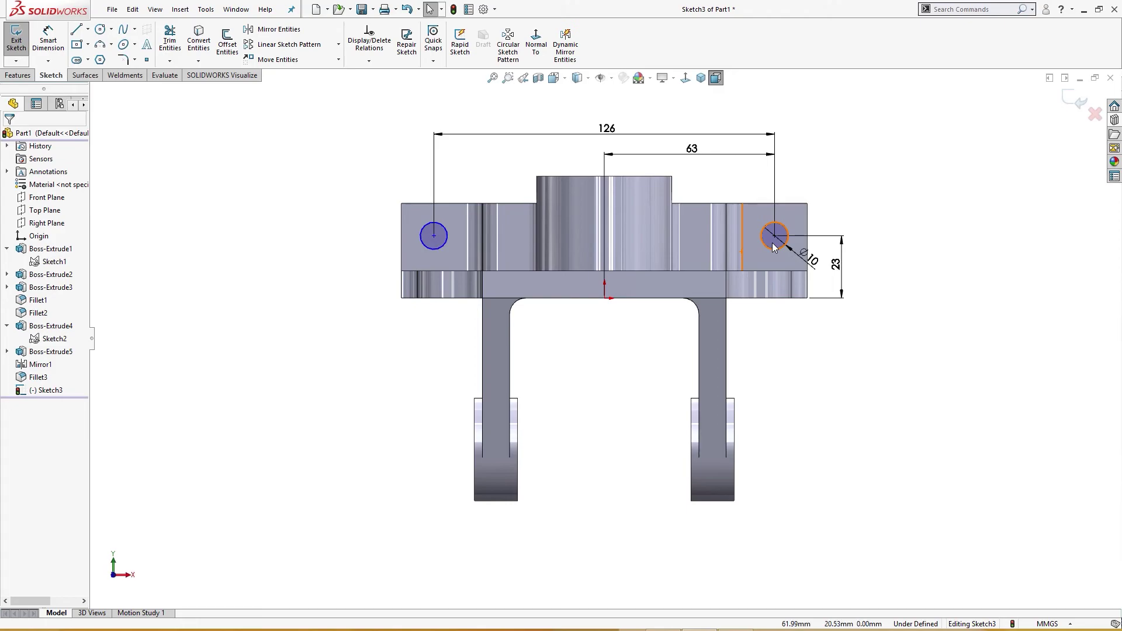
# Add a Horizontal relation between the centre points of the two circles
pyautogui.click(775, 236)
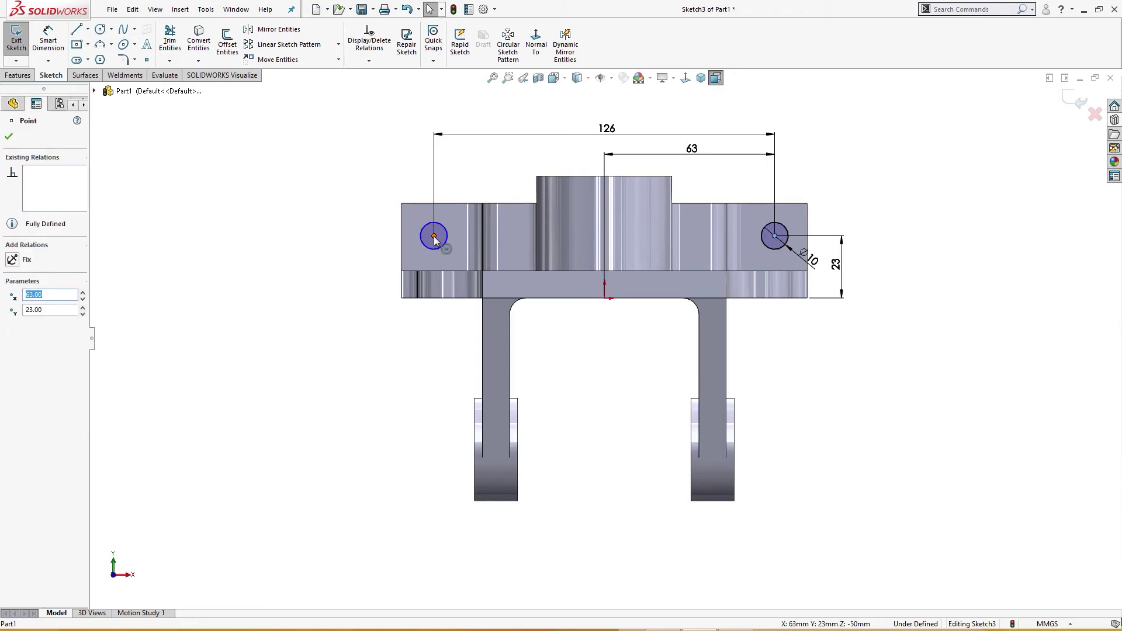
pyautogui.keyDown('ctrl'); pyautogui.click(434, 235); pyautogui.keyUp('ctrl')
pyautogui.click(468, 169)
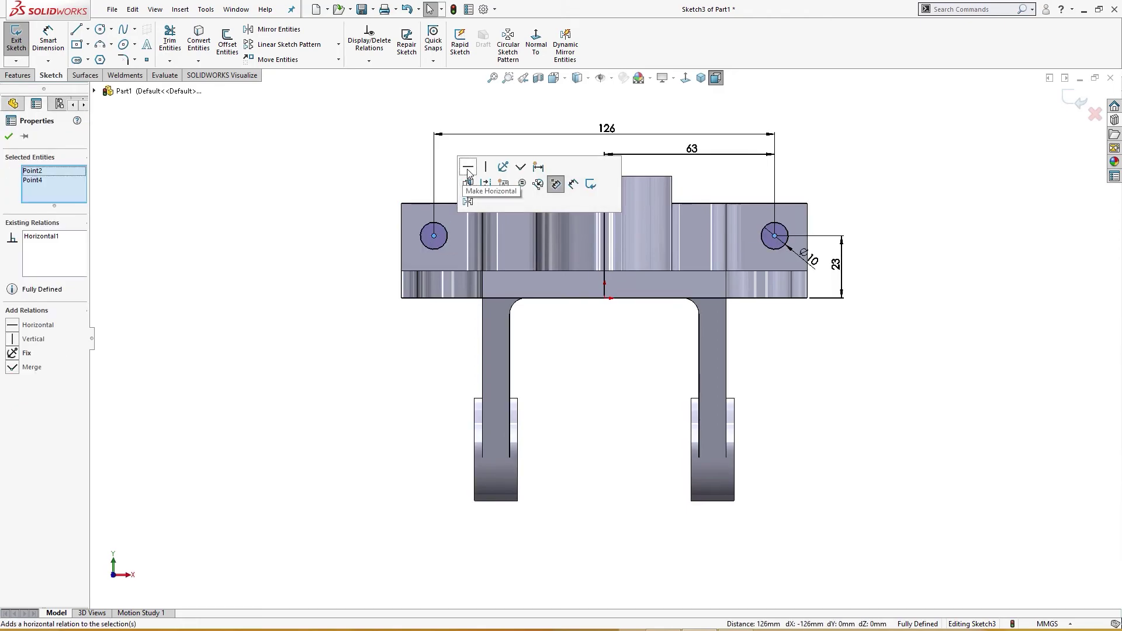
pyautogui.click(358, 187)
# Cut-extrude the two 10 mm circles through the wall ends with the Through All end condition
pyautogui.moveTo(346, 163); pyautogui.dragTo(357, 215, button='right')
pyautogui.press('s')
pyautogui.click(362, 314)
pyautogui.click(84, 207)
pyautogui.click(87, 221)
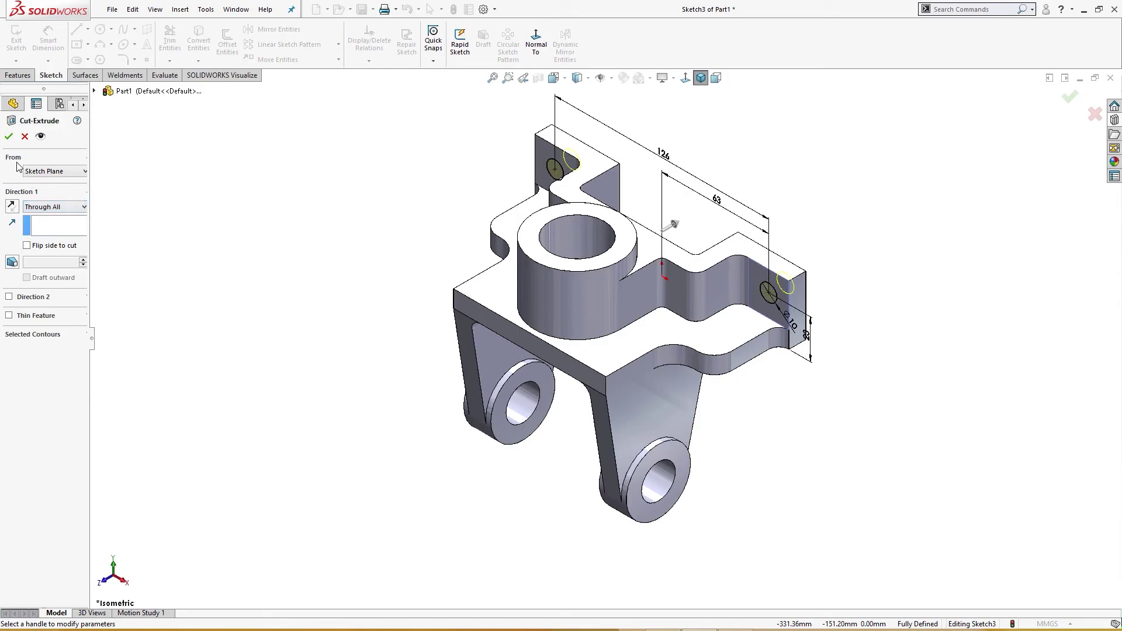
pyautogui.click(13, 140)
pyautogui.moveTo(279, 228); pyautogui.dragTo(346, 225, button='middle')
pyautogui.hotkey('ctrl', '7')
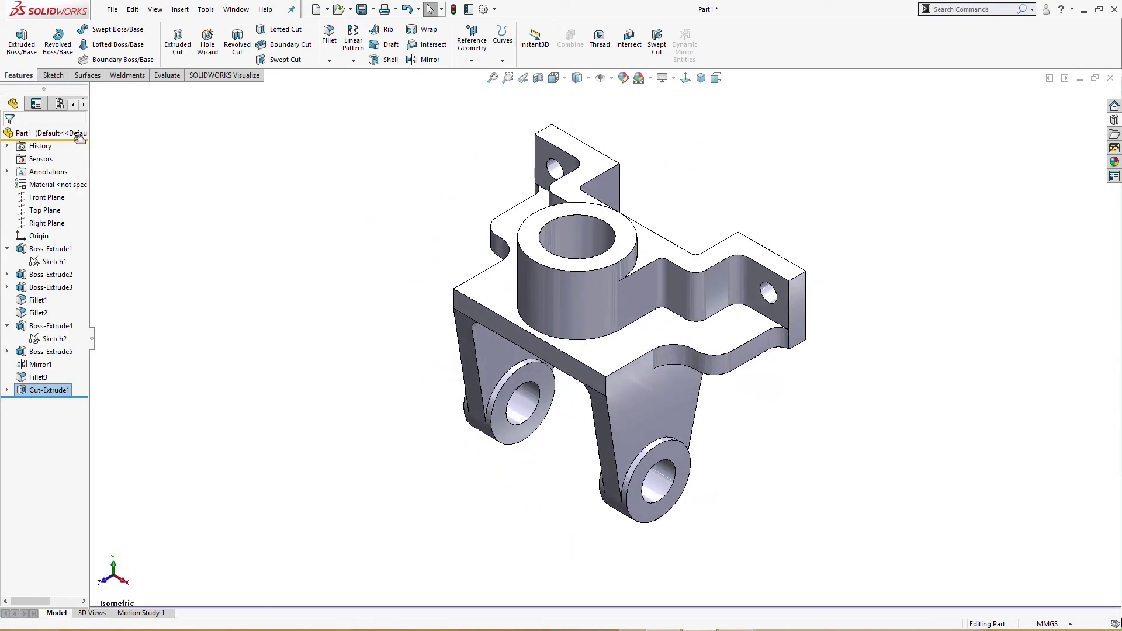
# Widen the feature tree pane to reveal the part's full name and all manager tabs
pyautogui.moveTo(98, 338); pyautogui.dragTo(133, 339)
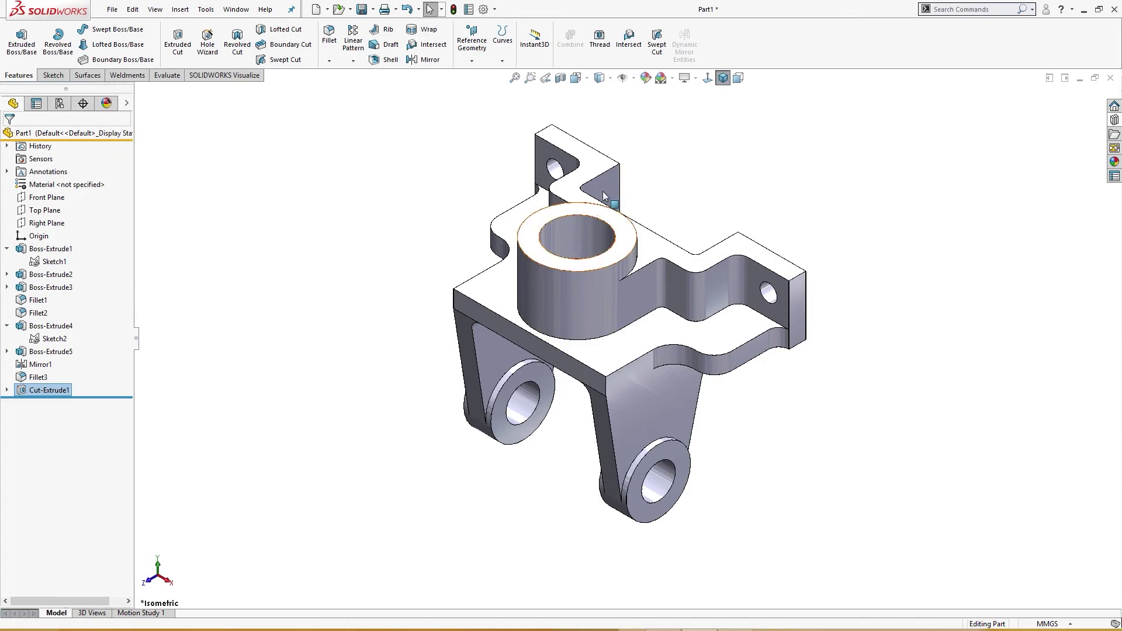
pyautogui.click(646, 78)
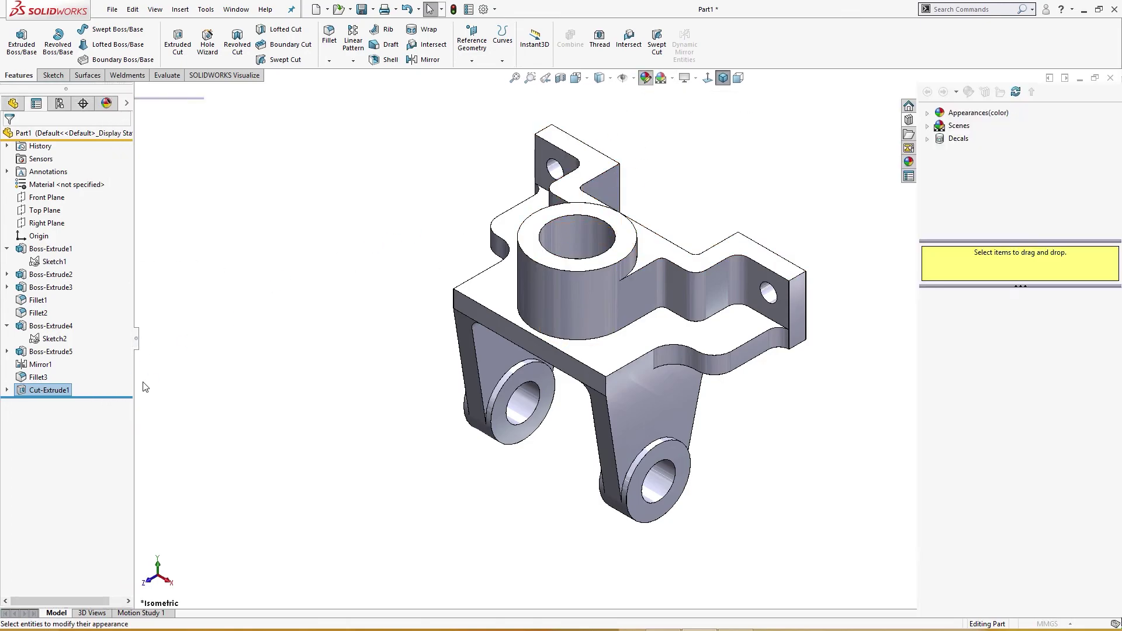
pyautogui.moveTo(79, 420); pyautogui.dragTo(76, 424)
pyautogui.press('Escape')
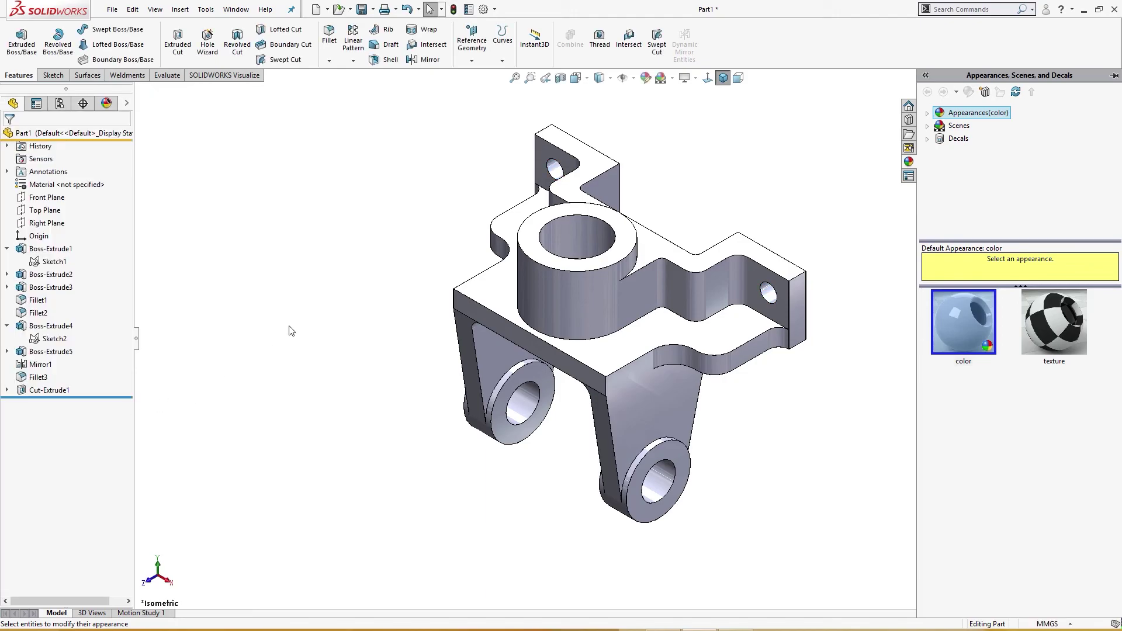
pyautogui.doubleClick(937, 113)
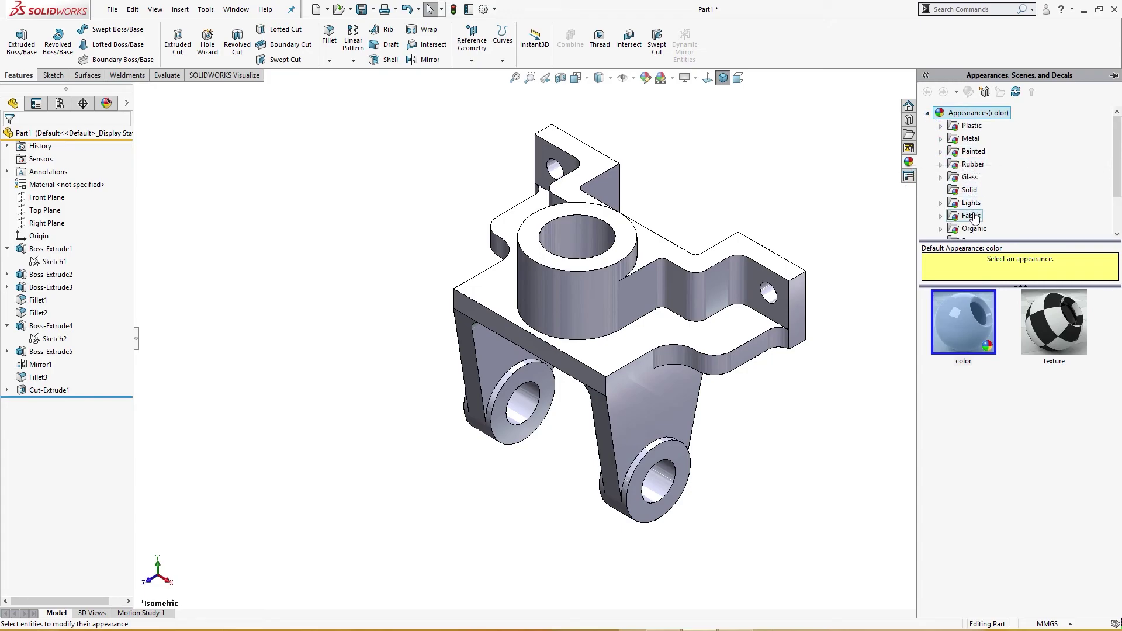
pyautogui.scroll(-2, 972, 156)
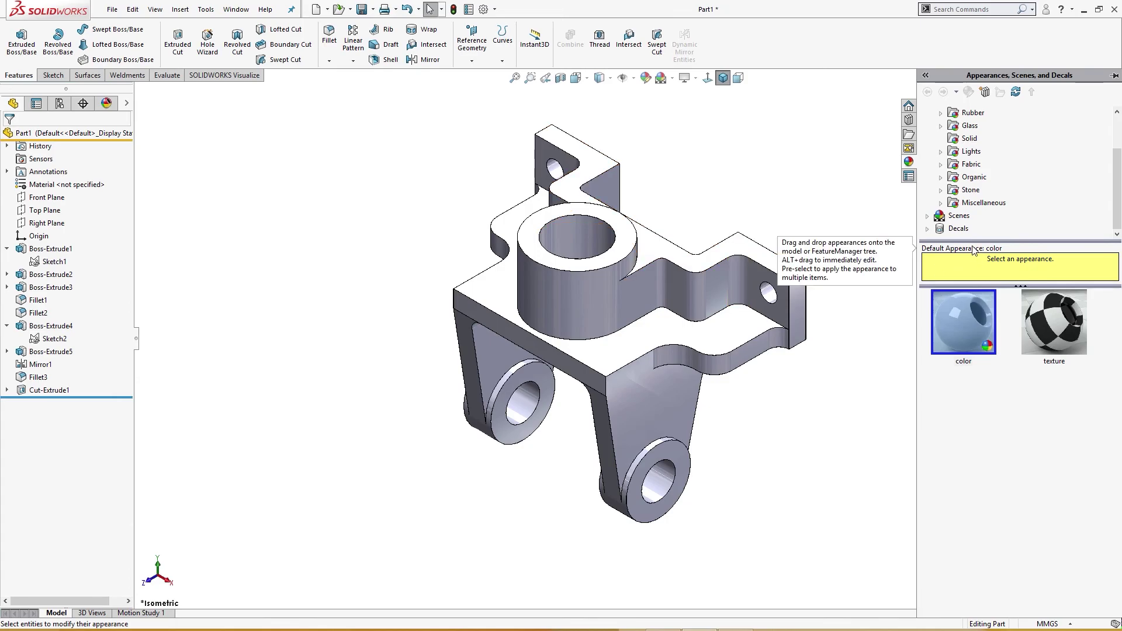
pyautogui.scroll(2, 969, 234)
# Add a color appearance to the whole part and set it to green, RGB 0, 215, 127
pyautogui.click(106, 102)
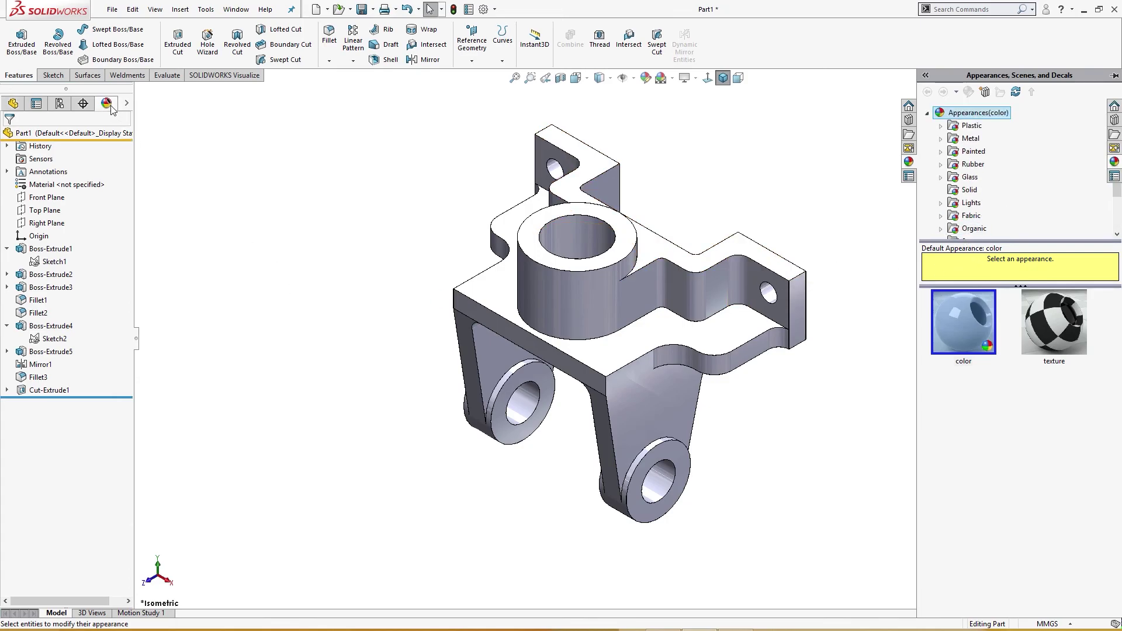
pyautogui.rightClick(91, 242)
pyautogui.click(112, 248)
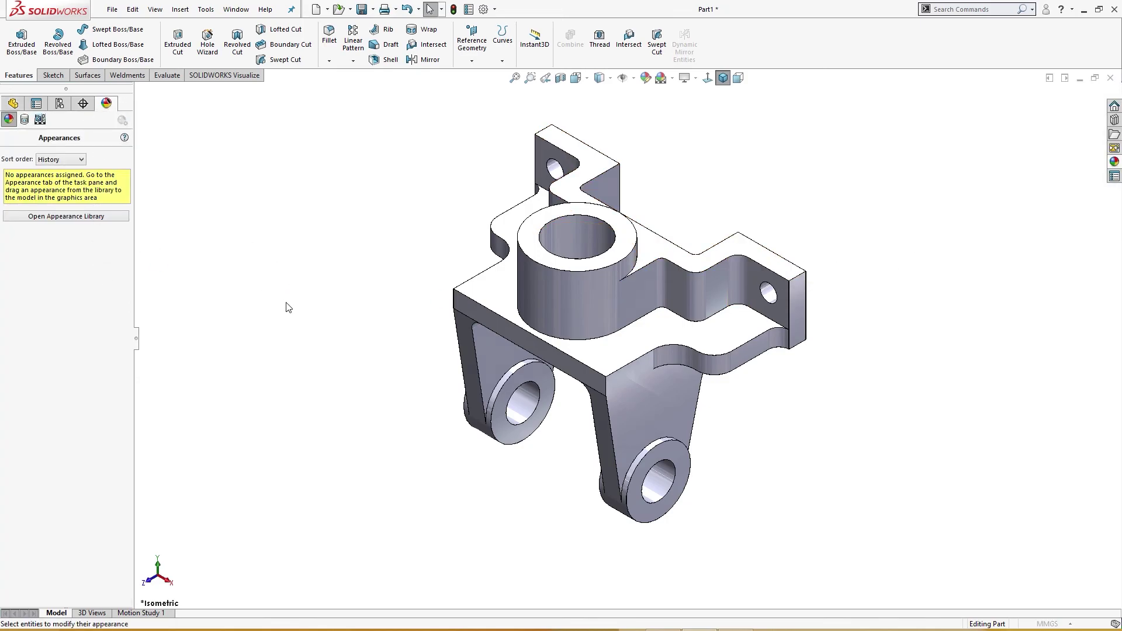
pyautogui.moveTo(82, 408); pyautogui.dragTo(63, 429)
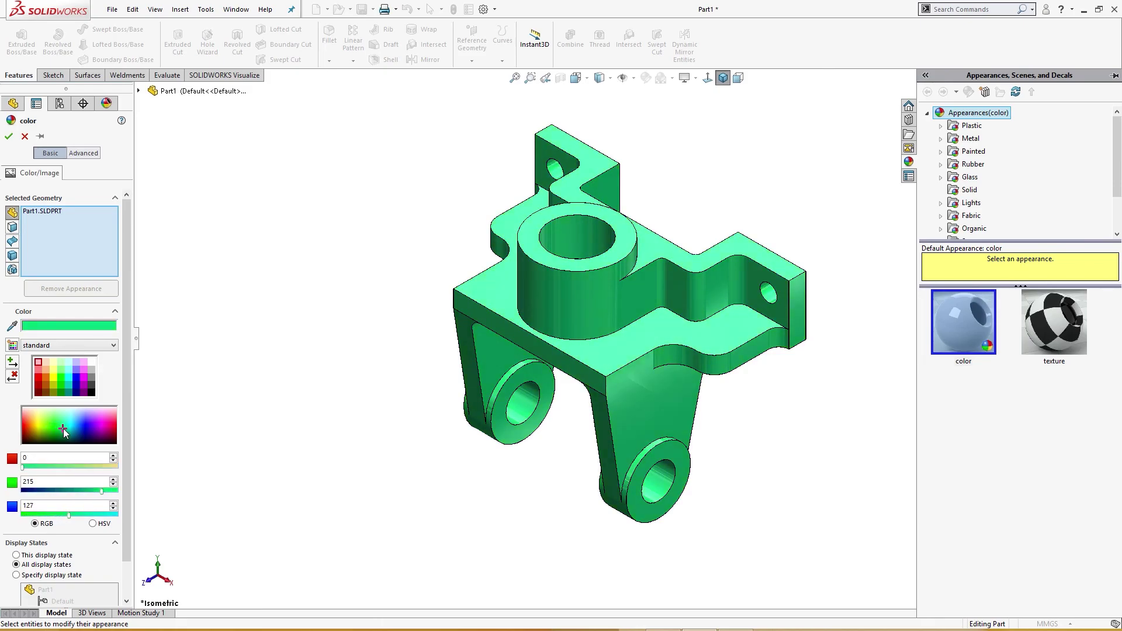
pyautogui.moveTo(235, 398); pyautogui.dragTo(295, 349, button='middle')
pyautogui.hotkey('ctrl', '7')
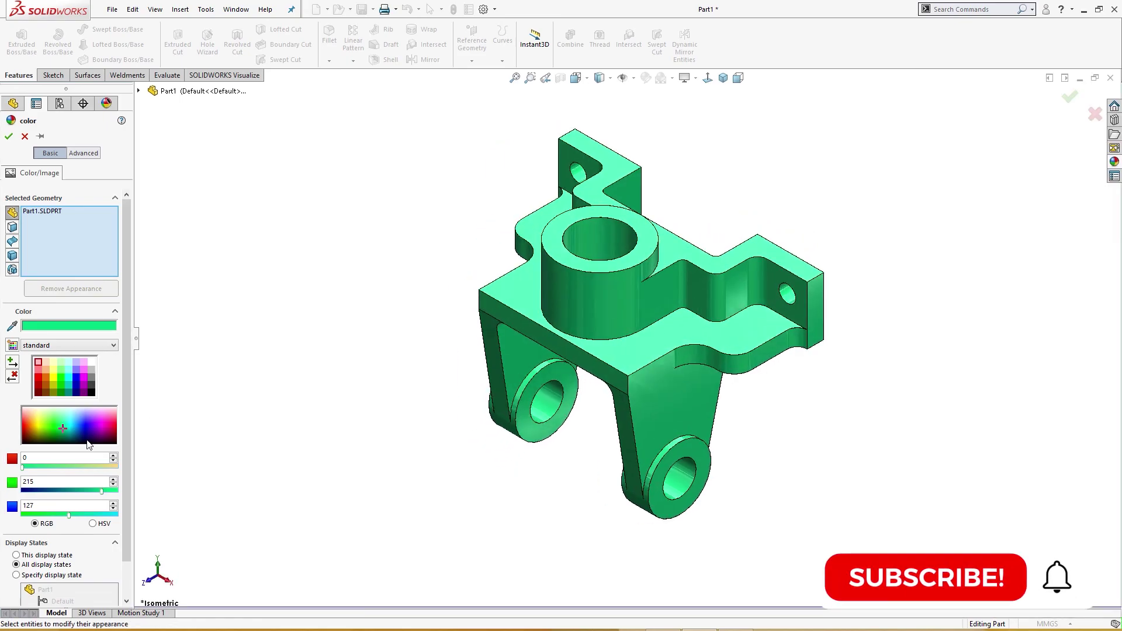
# Change the part's color to teal, RGB 0, 183, 162, and apply the appearance in isometric view
pyautogui.click(69, 431)
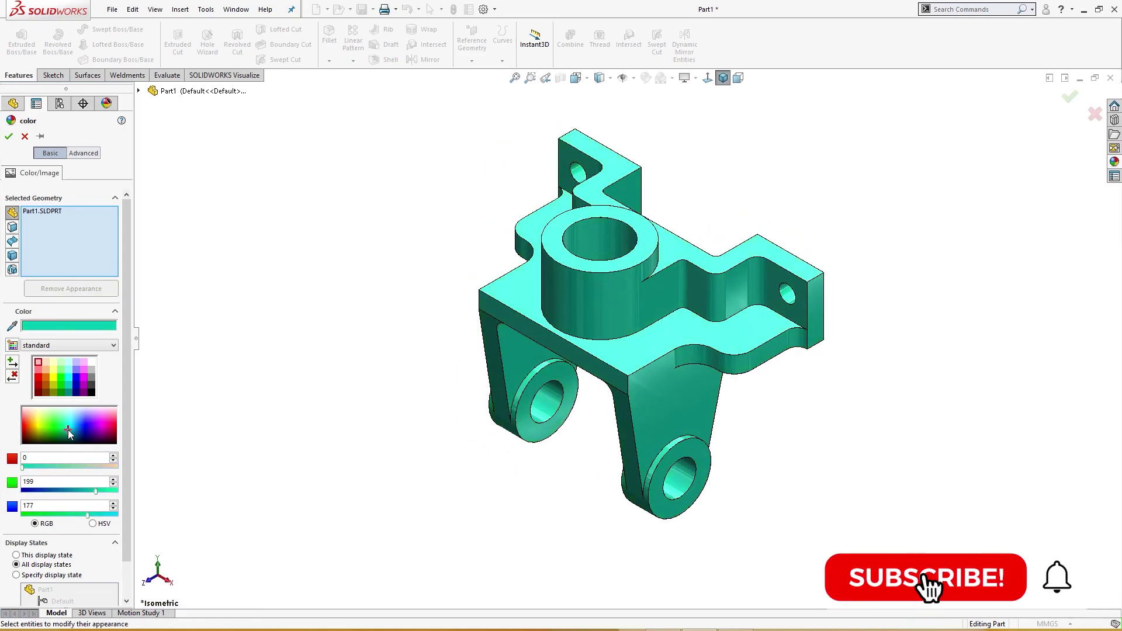
pyautogui.click(71, 433)
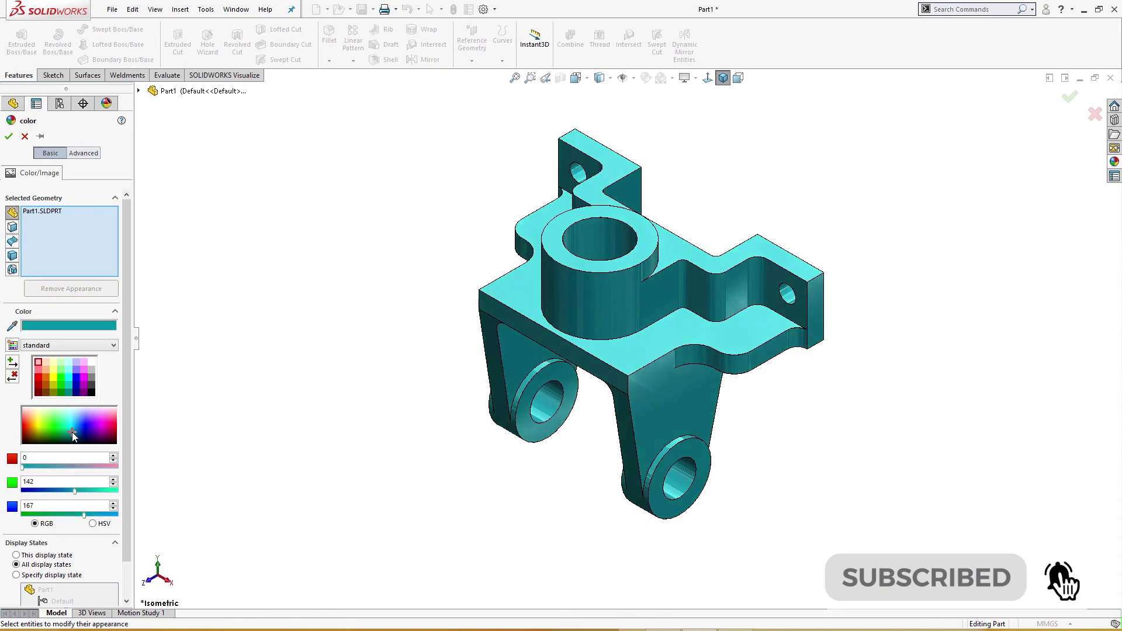
pyautogui.click(68, 431)
pyautogui.moveTo(187, 416); pyautogui.dragTo(271, 404, button='middle')
pyautogui.hotkey('ctrl', '7')
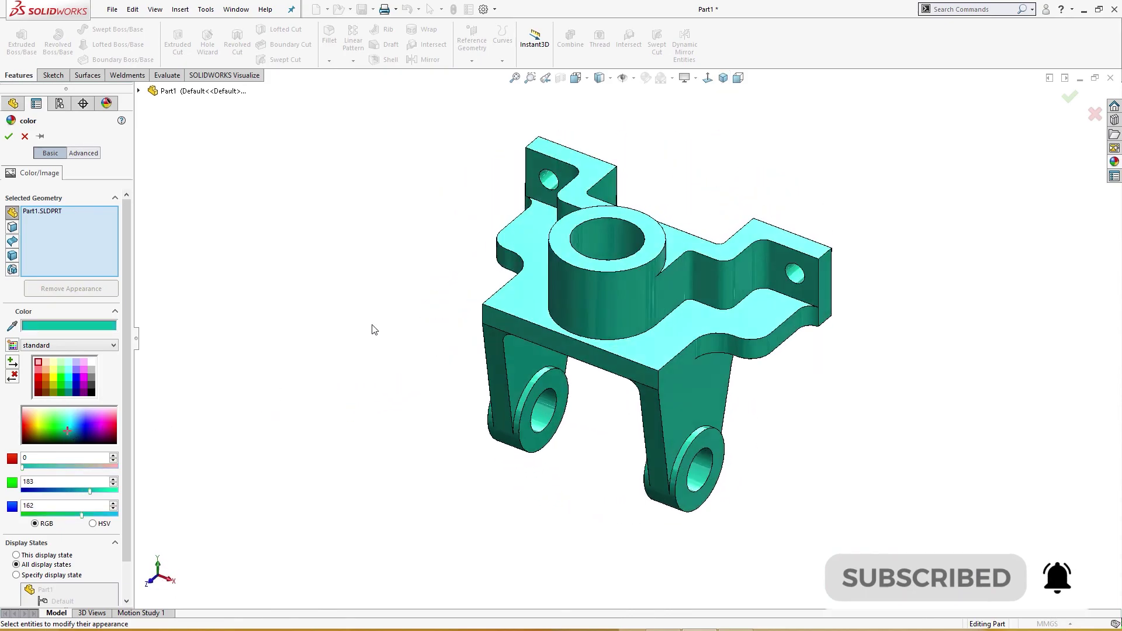
pyautogui.click(9, 137)
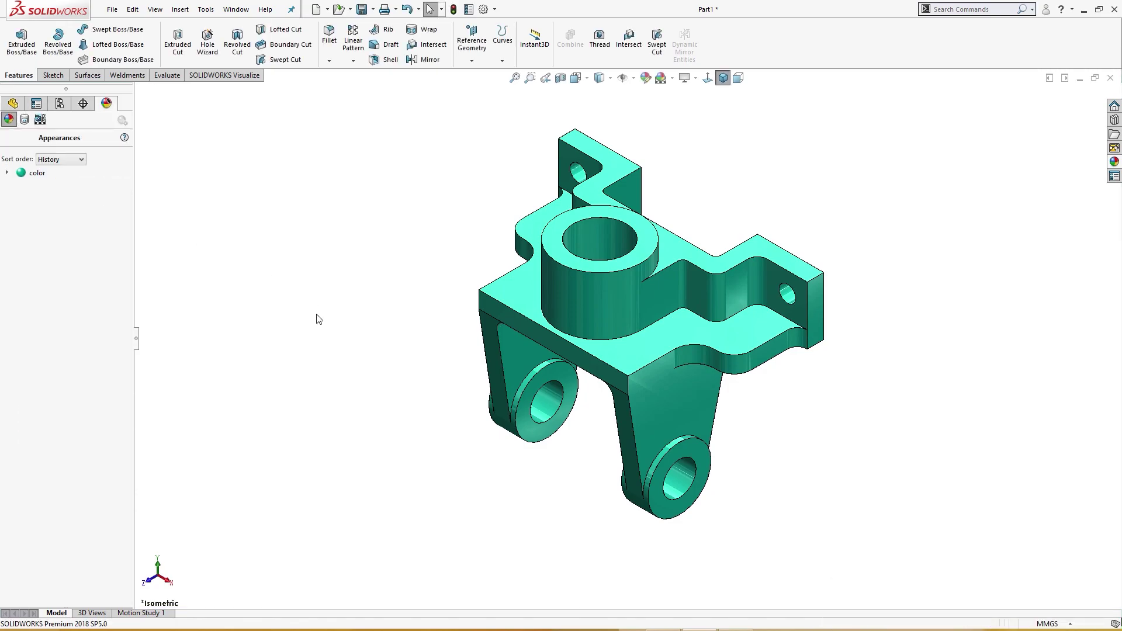